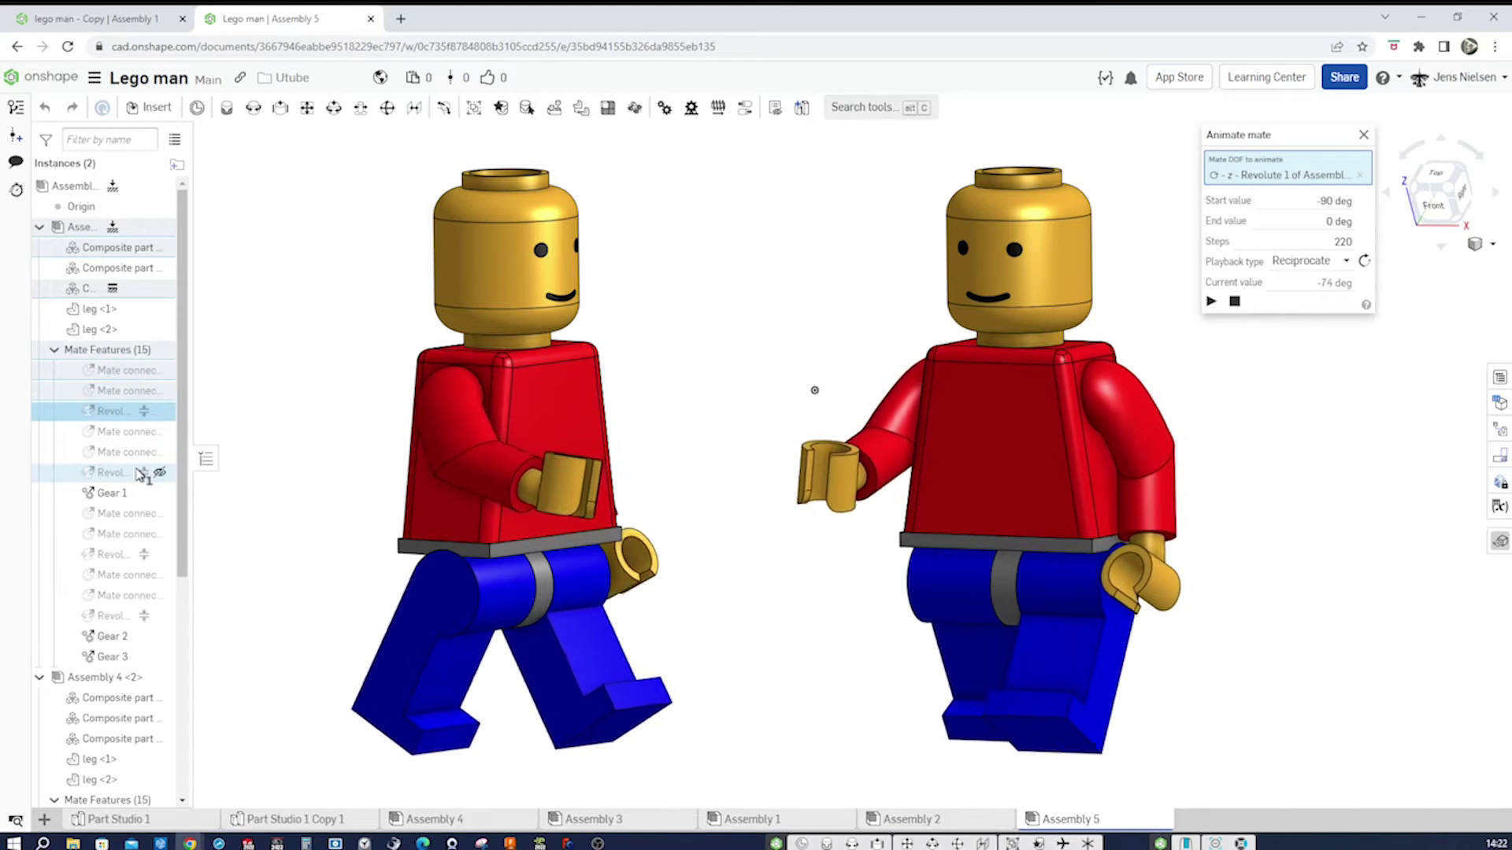
Close the mate animation in Assembly 5 and switch to Assembly 1 of the lego man - Copy document
mouse_move(114, 379)
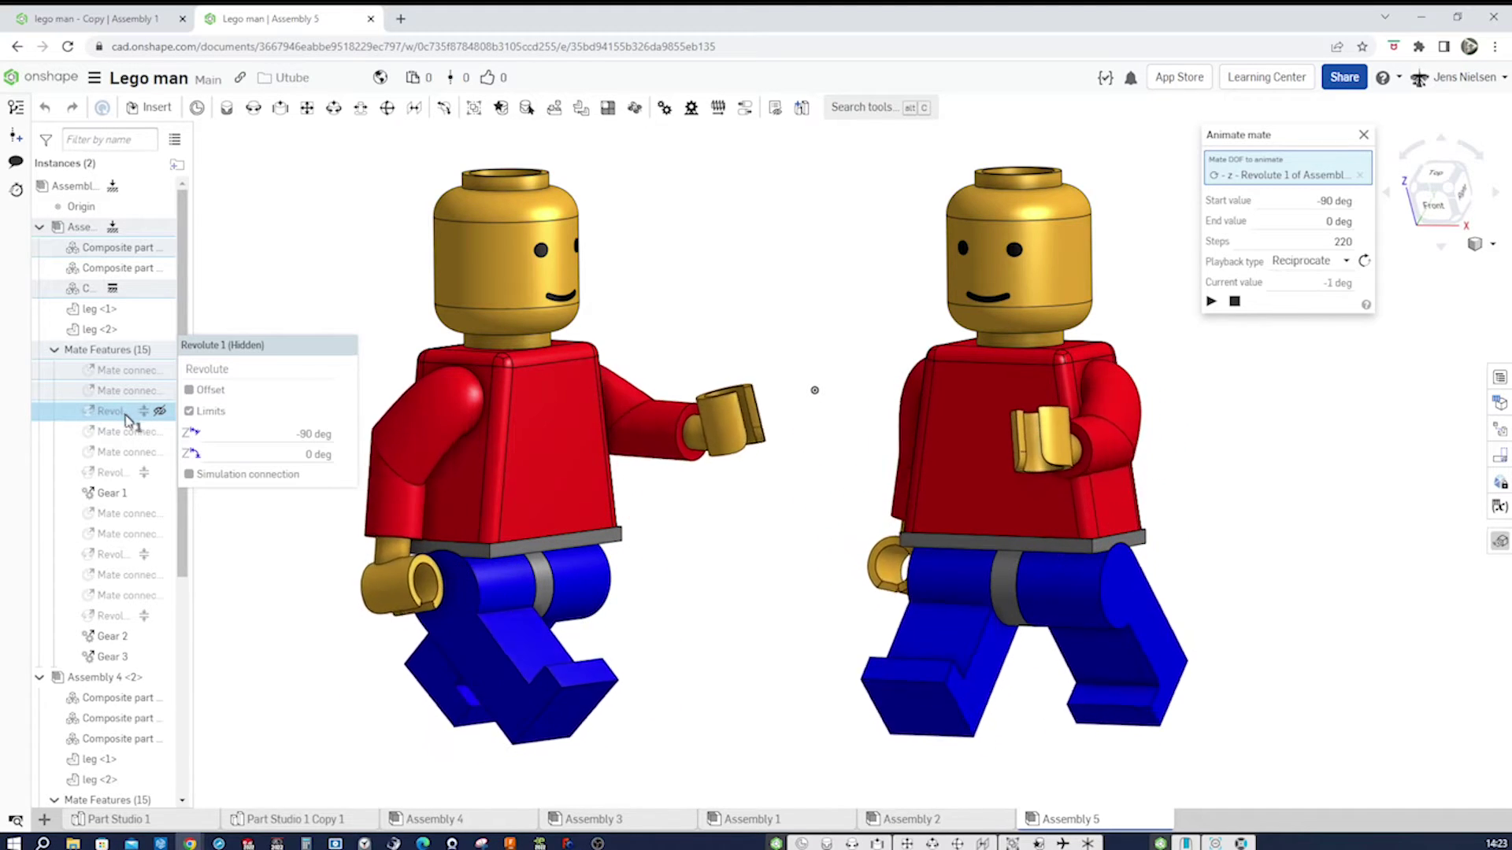
mouse_move(110, 496)
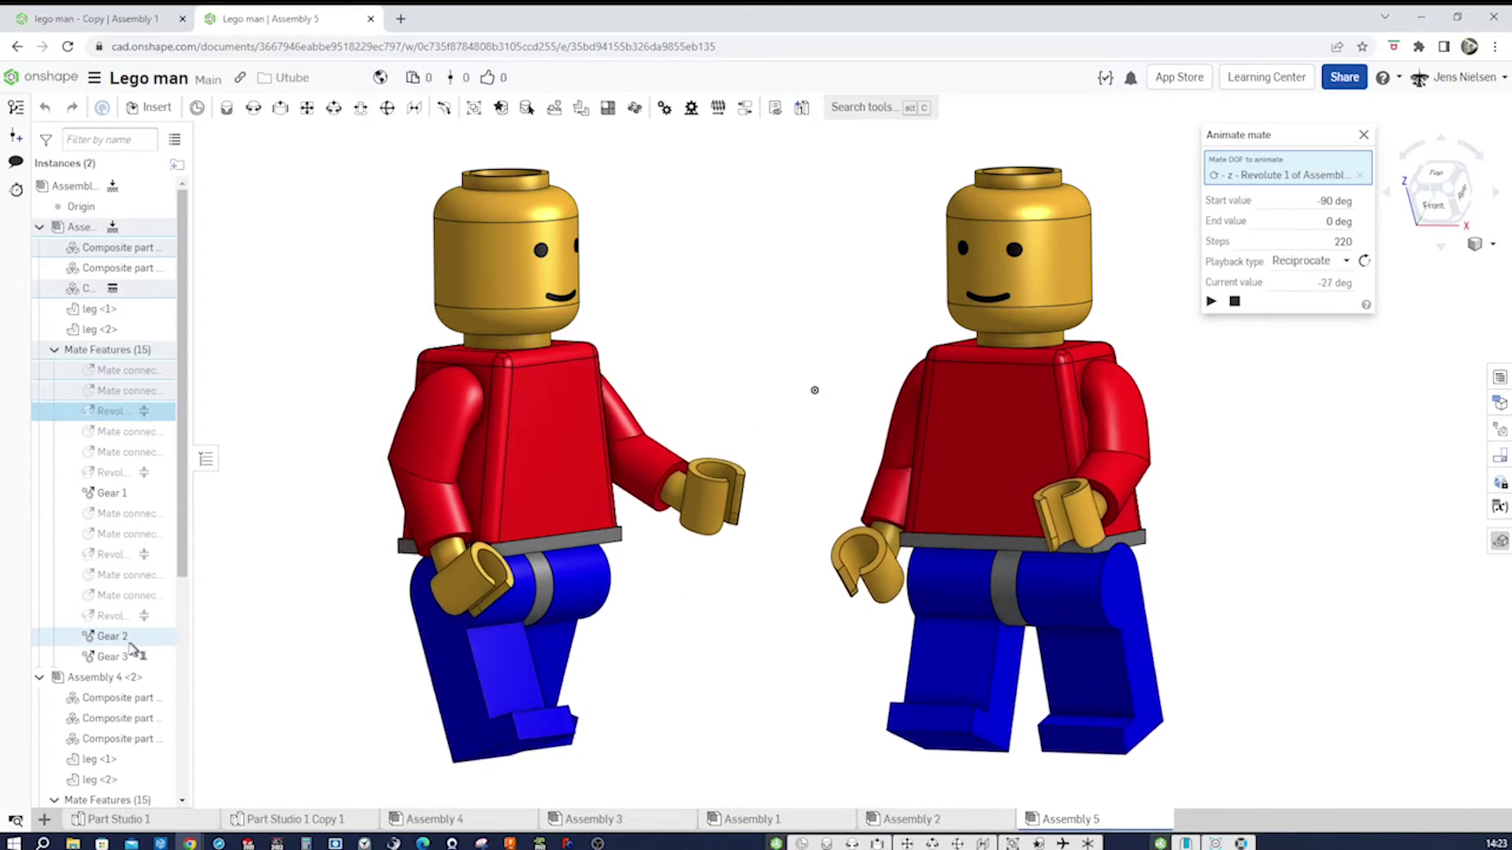
mouse_move(116, 659)
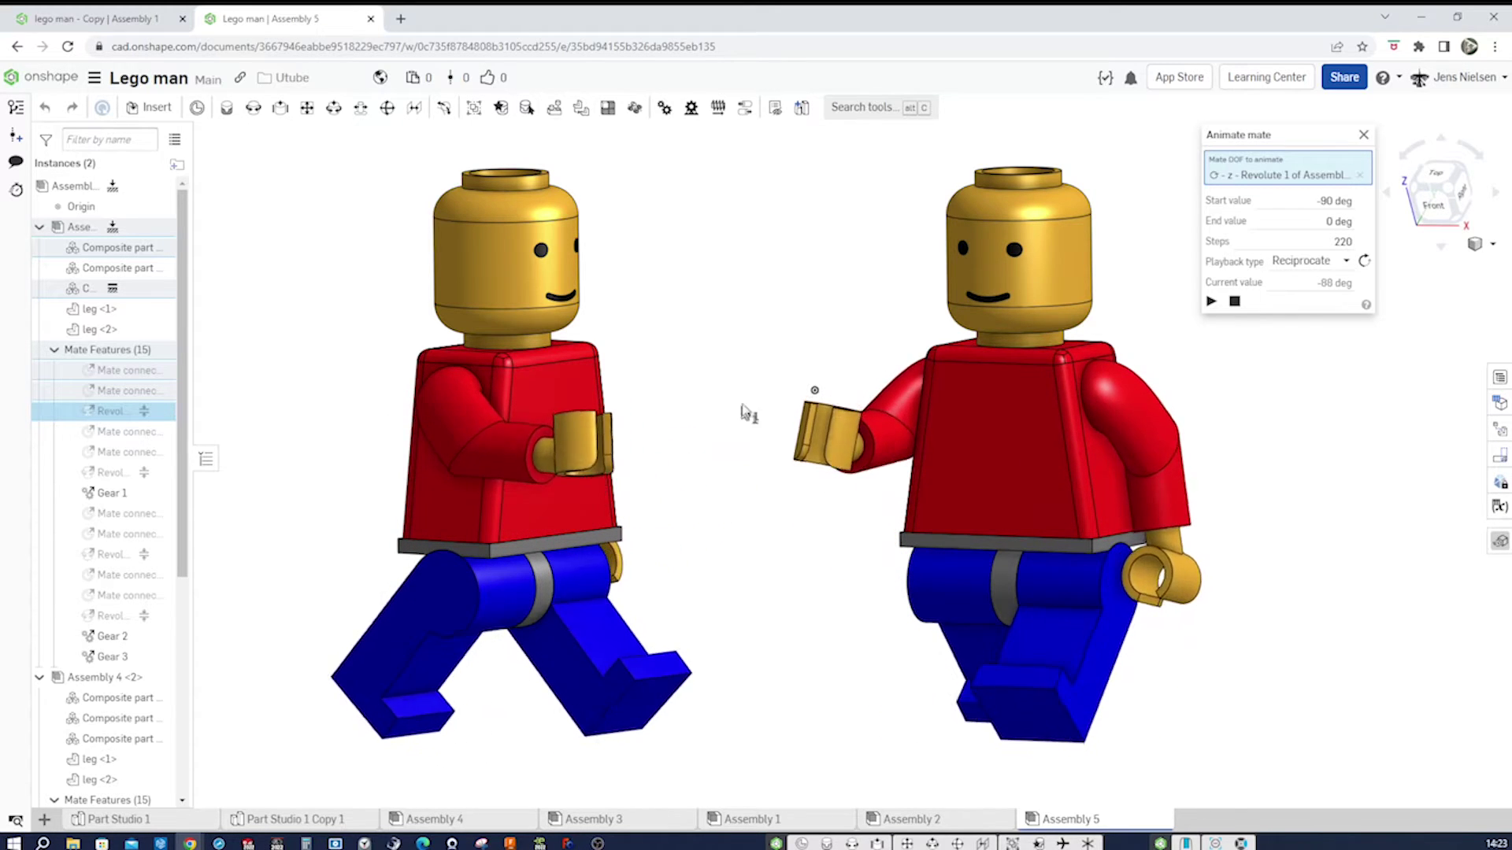
left_click(1366, 137)
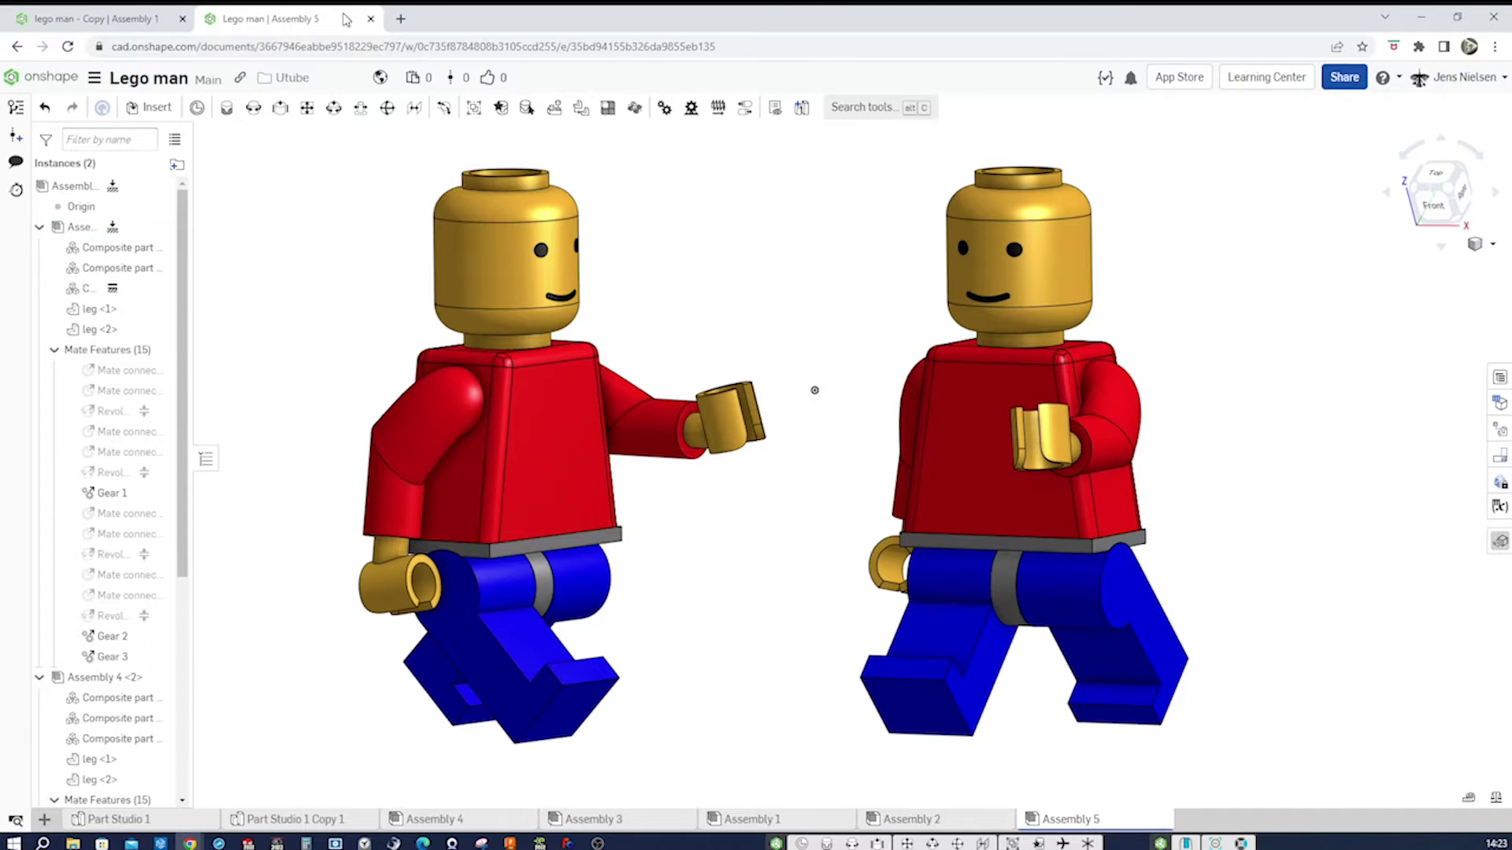
left_click_drag(400, 52, 1511, 95)
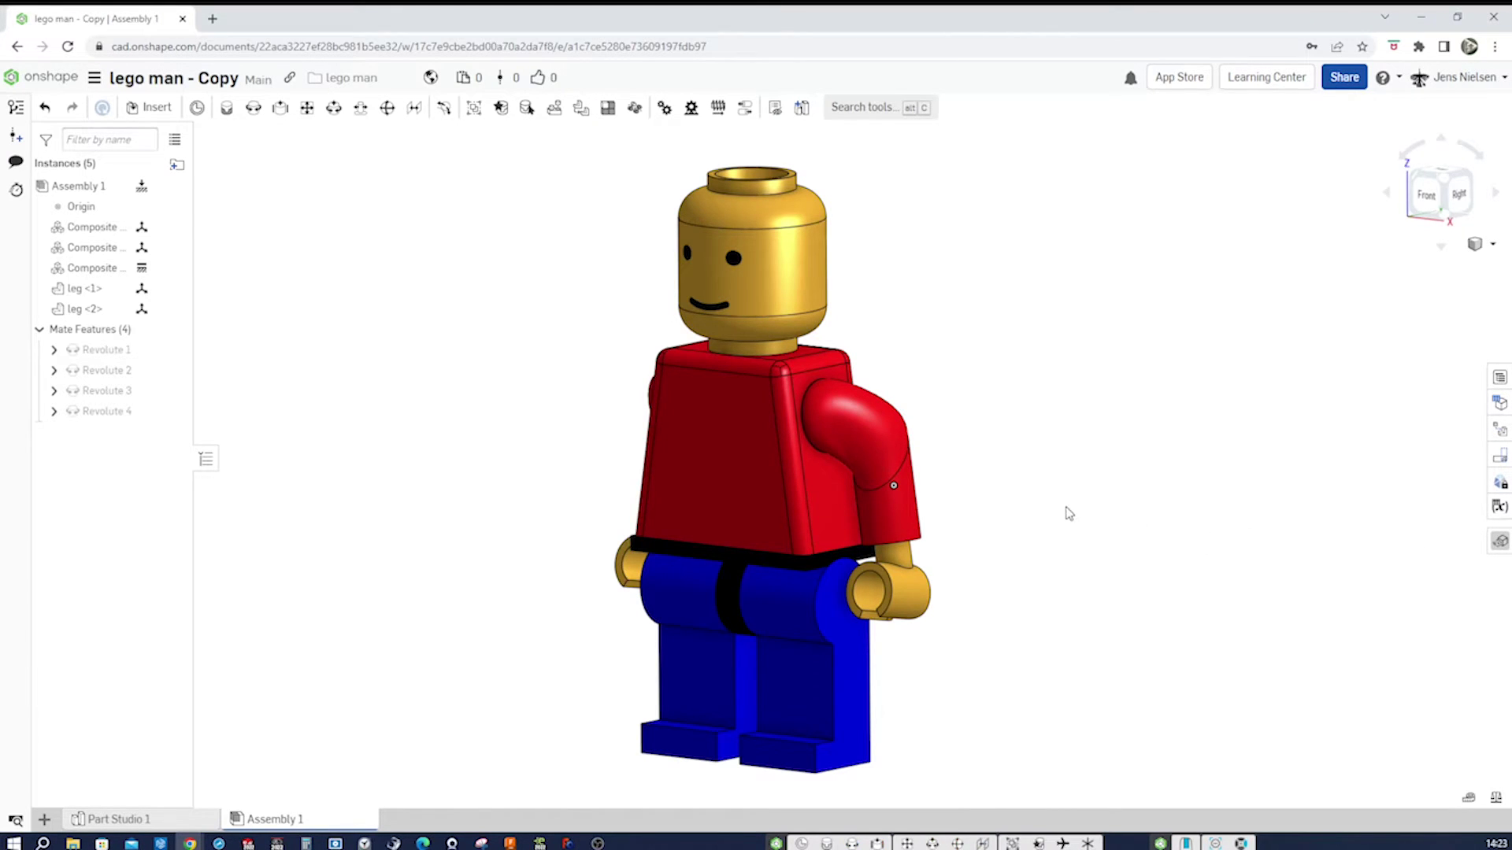
Examine the assembled lego figure from the front and both sides
key("Left")
key("Left")
key("Left")
key("Left")
key("Left")
key("Left")
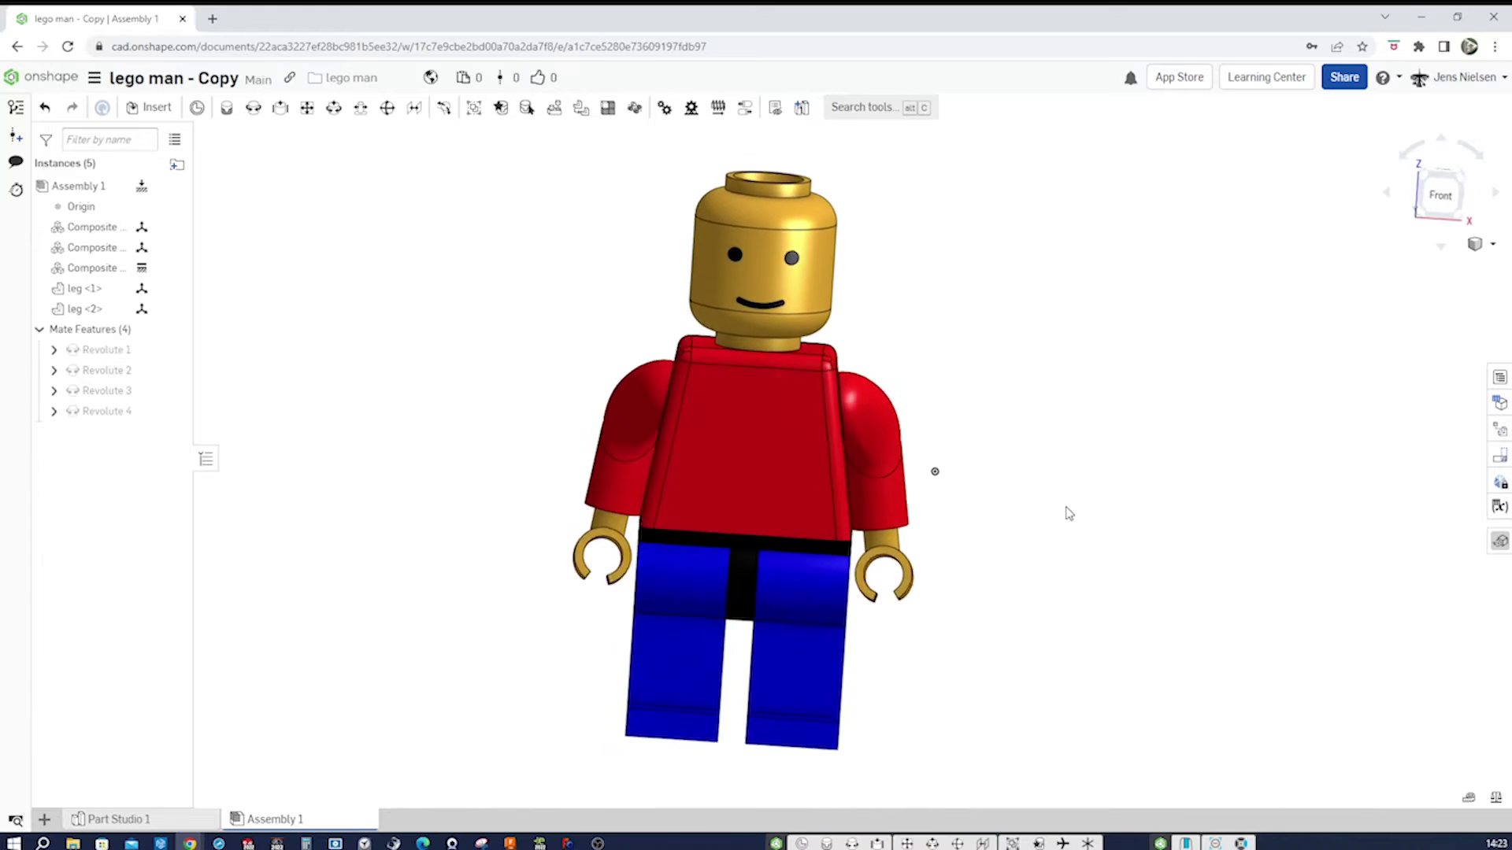
key("Left")
key("Left")
key("Left")
key("Left")
key("Left")
key("Left")
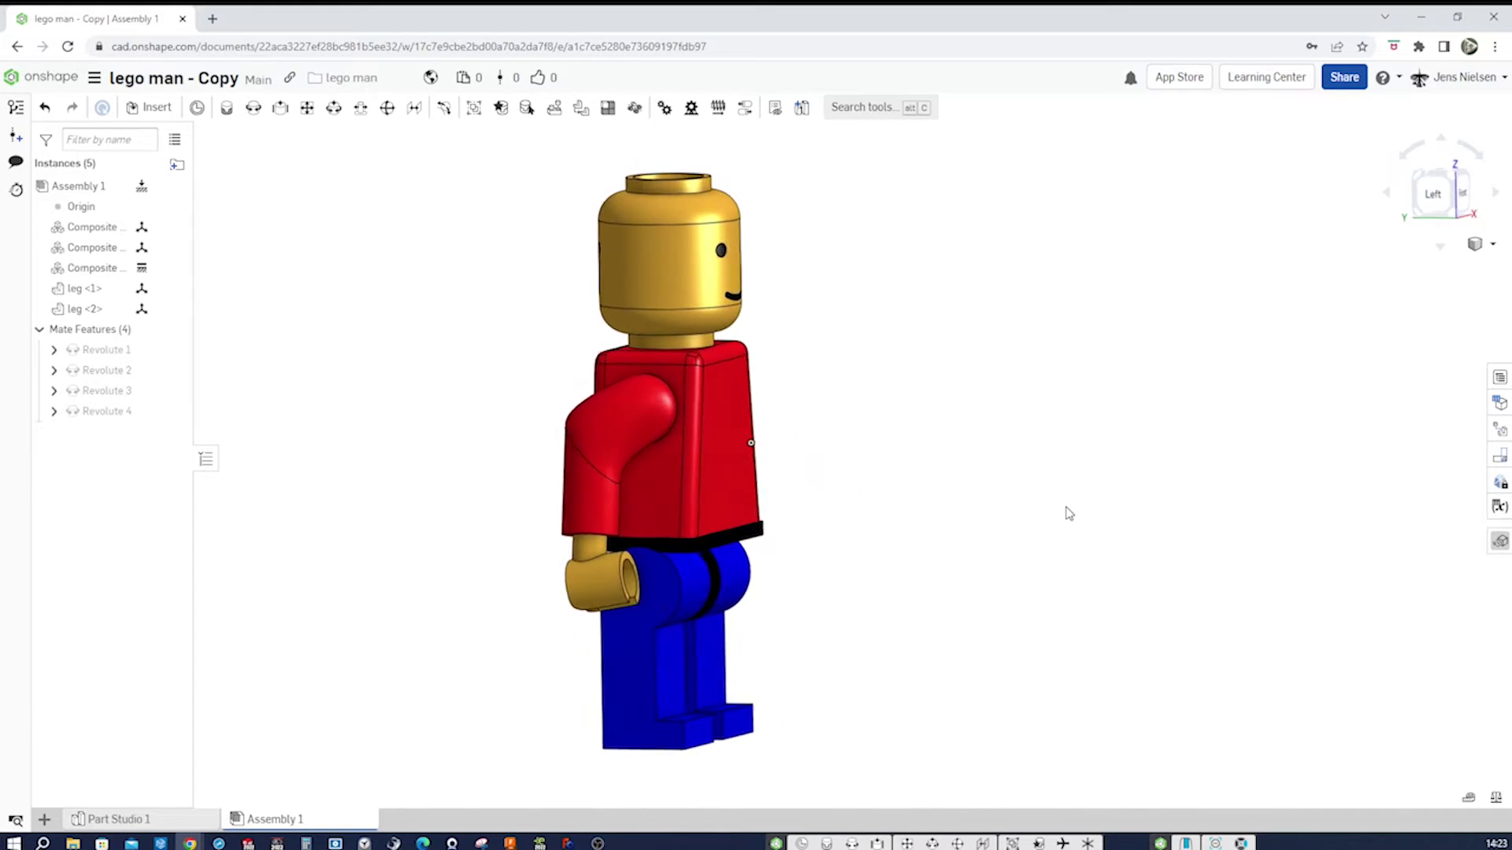
key("Right")
key("Right")
key("Right")
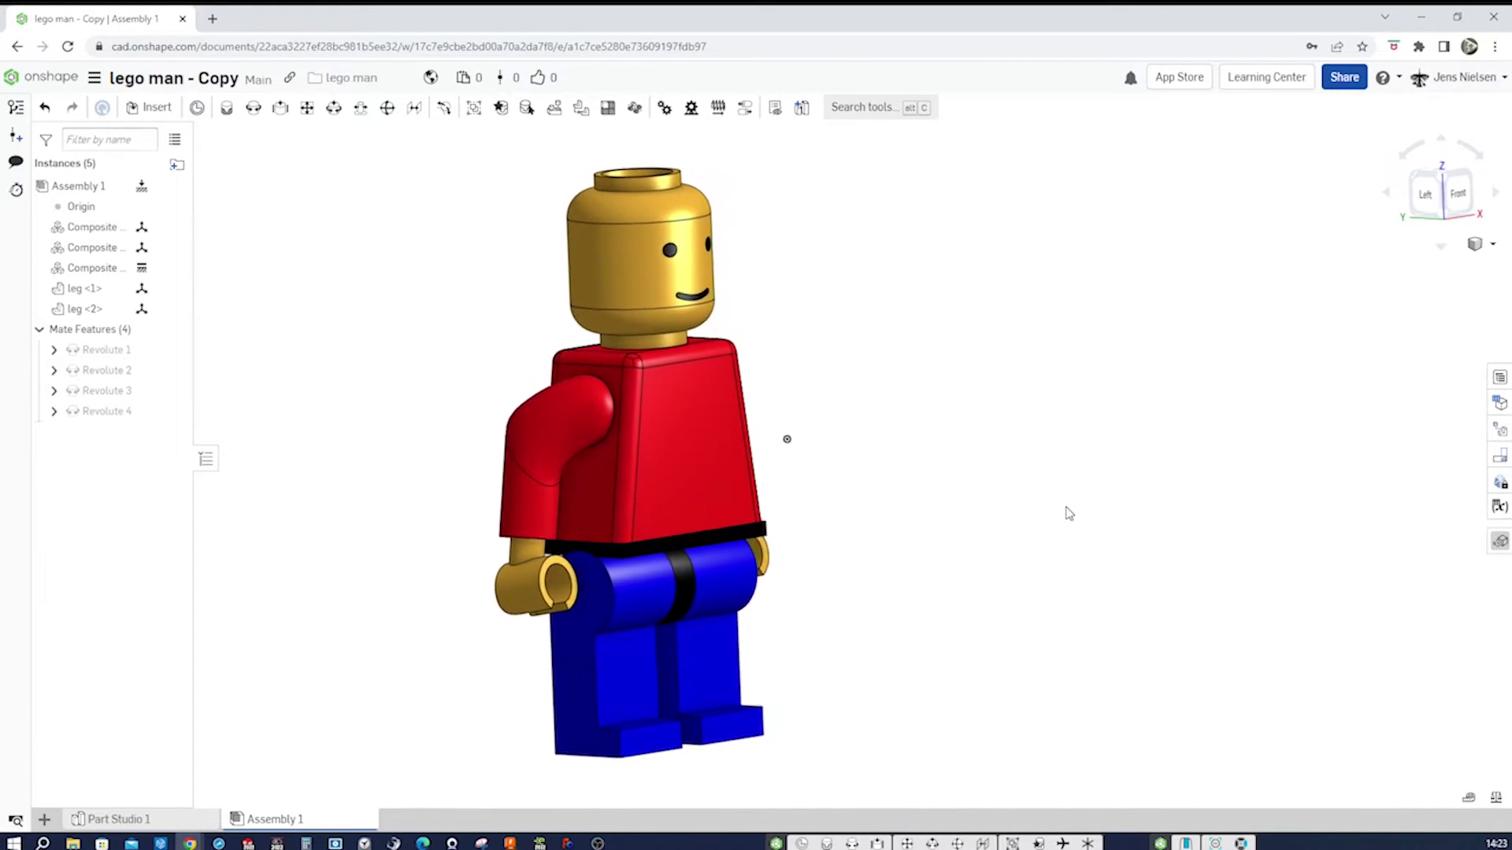
key("Right")
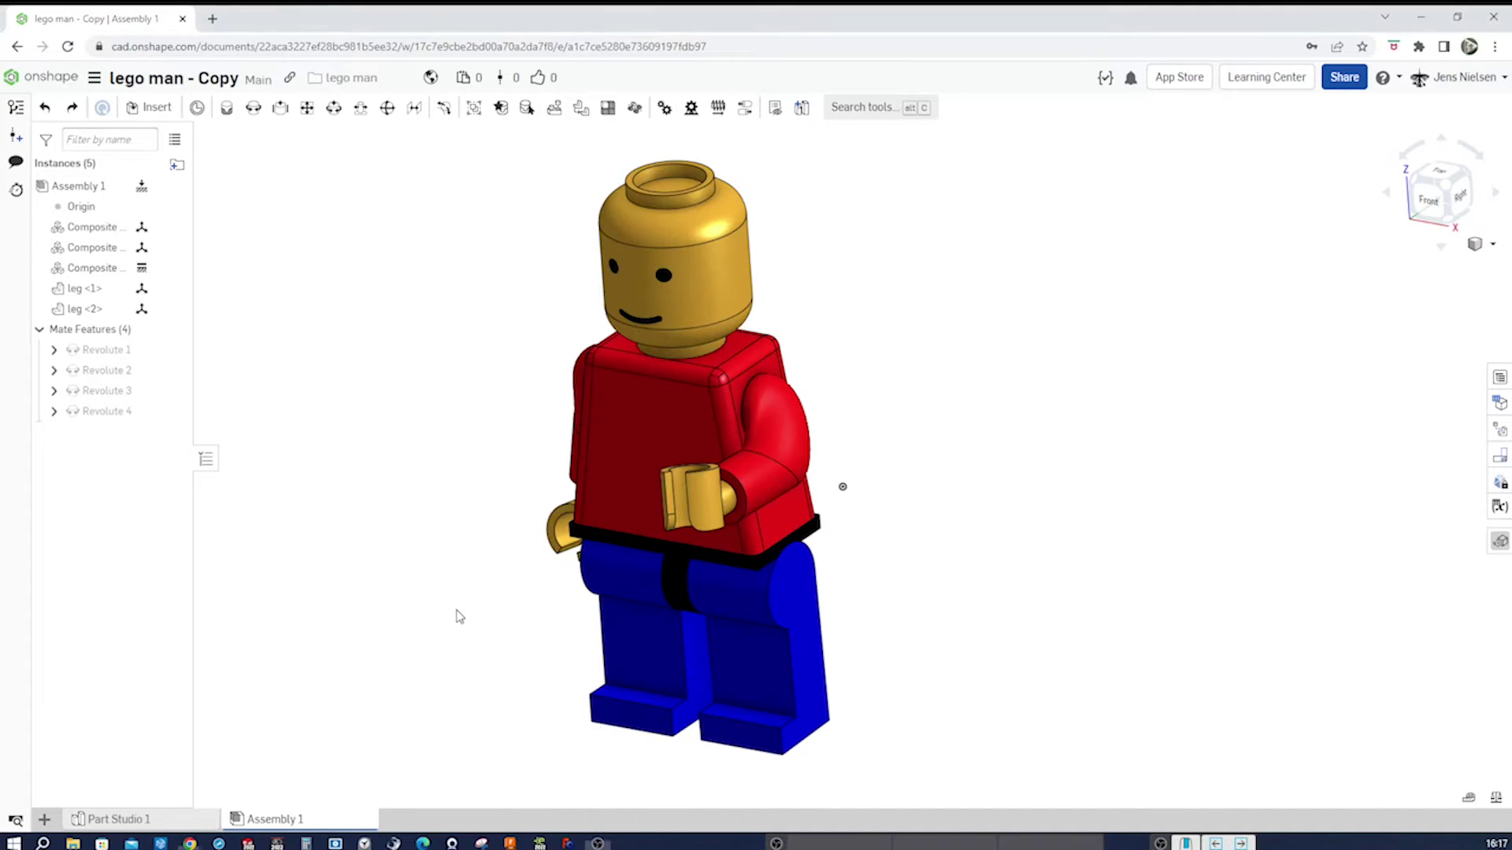
Delete the four existing mates, Revolute 1 to Revolute 4, from the assembly
left_click(116, 356)
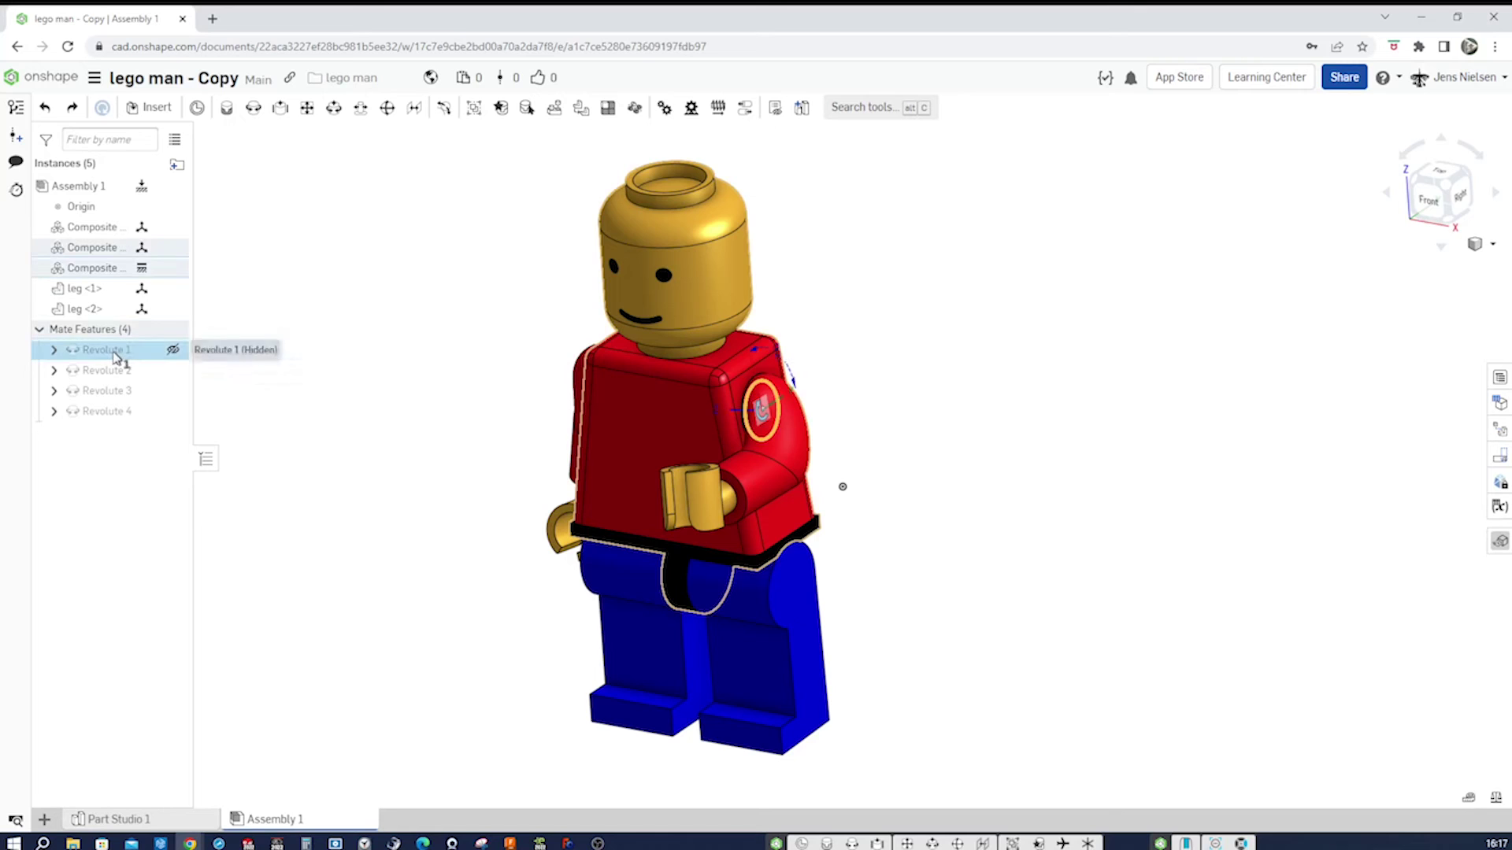
left_click(118, 416, "shift")
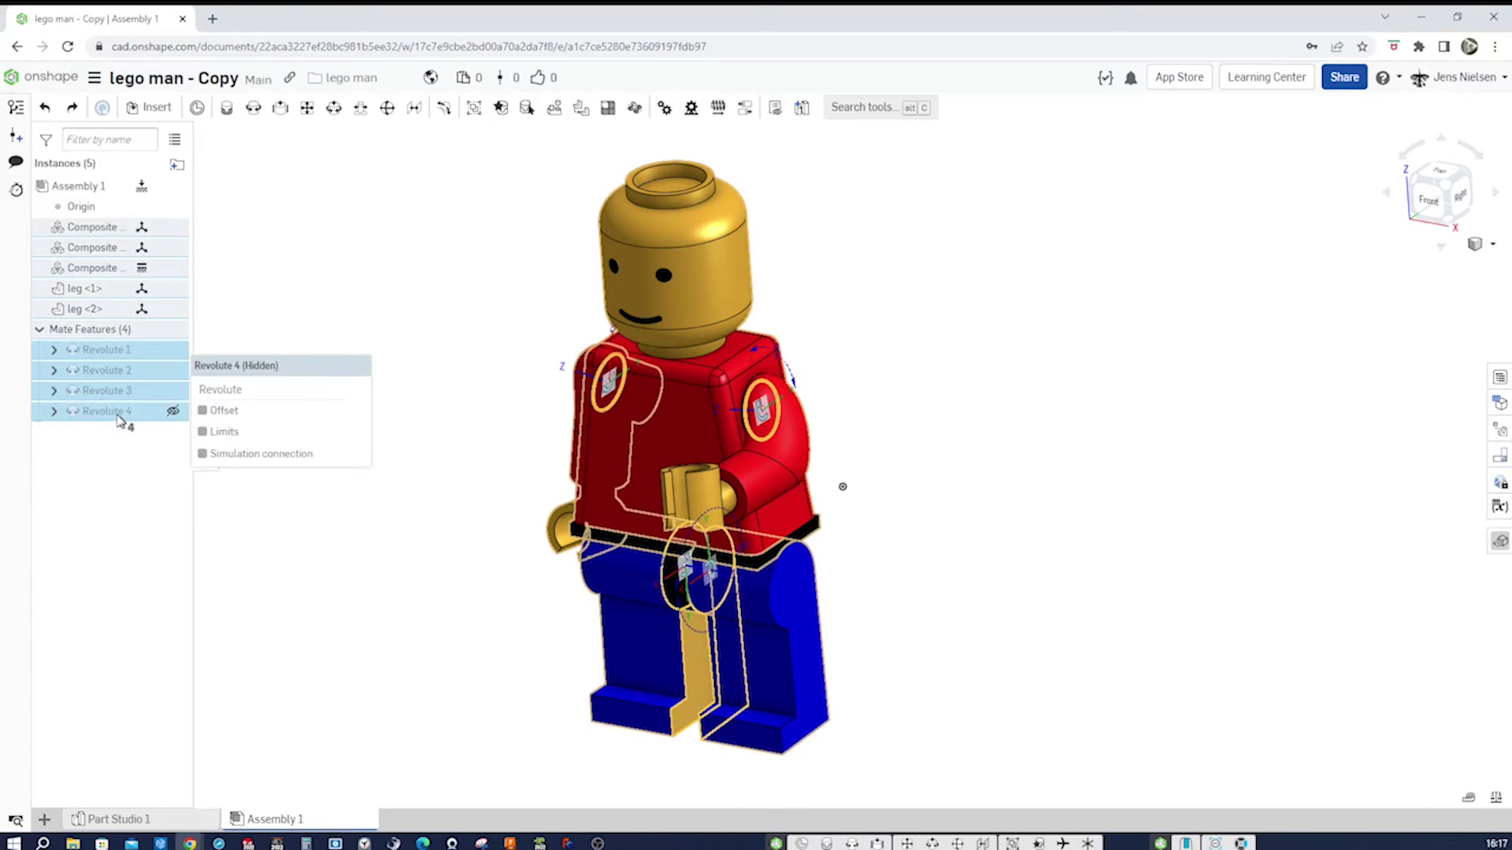
right_click(120, 420)
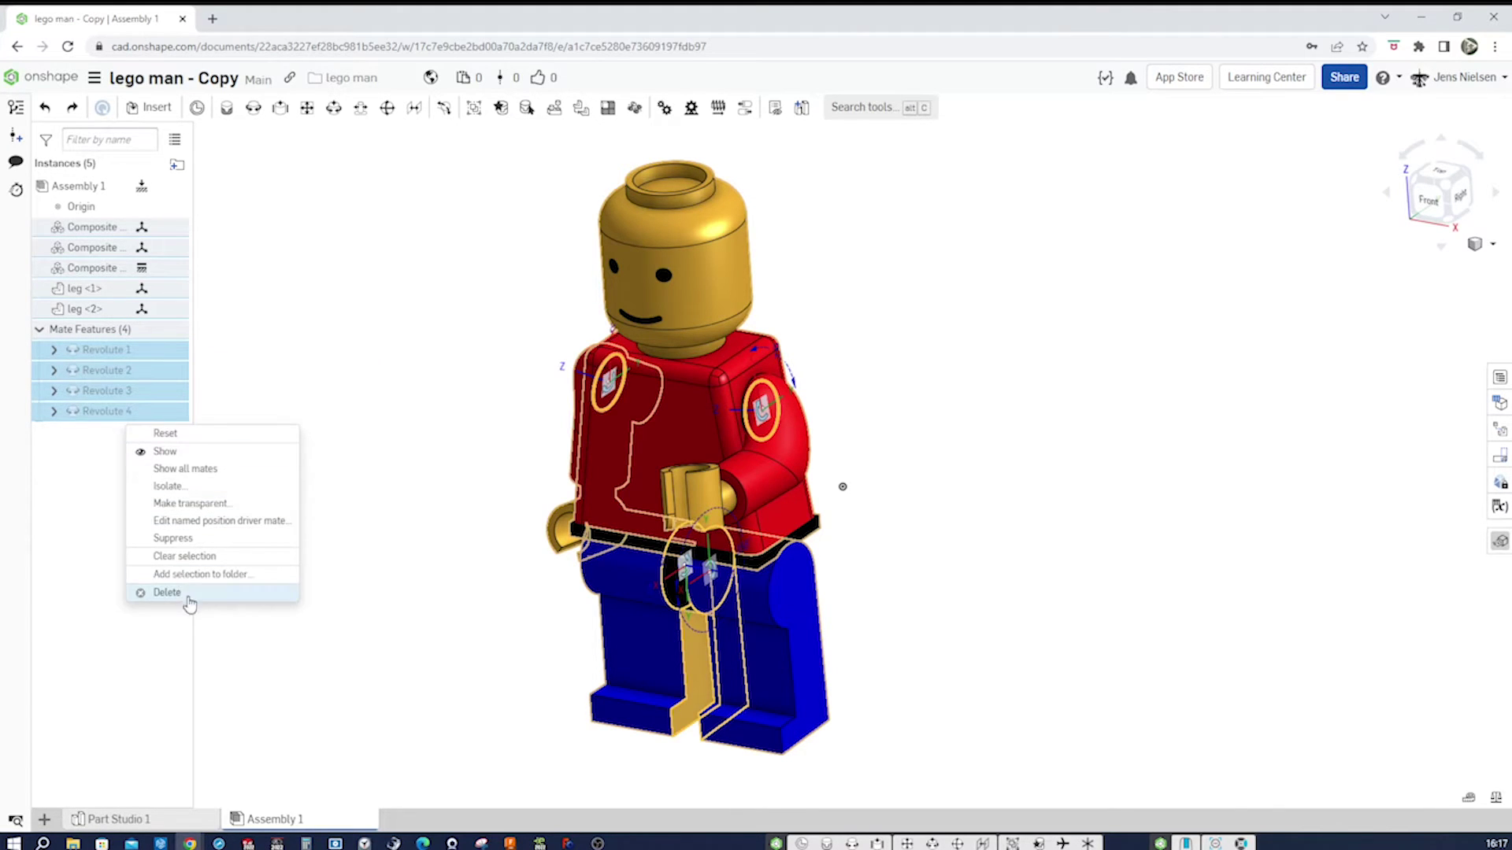
left_click(167, 593)
Pull both arms and both legs away from the torso so that they sit separately on either side of it
right_click_drag(406, 517, 496, 472)
left_click_drag(508, 468, 299, 466)
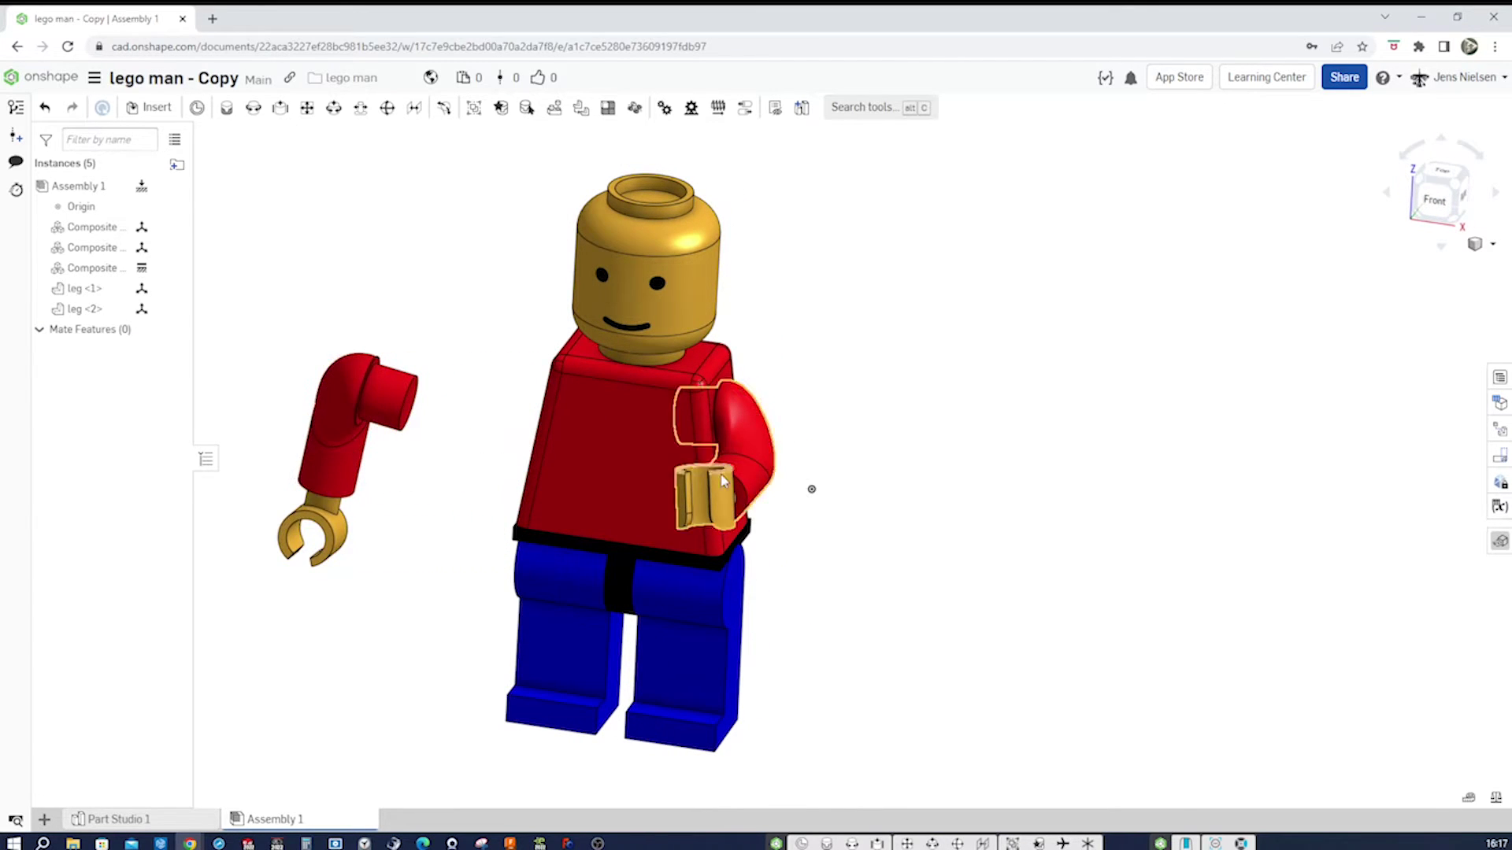
left_click_drag(792, 439, 1023, 417)
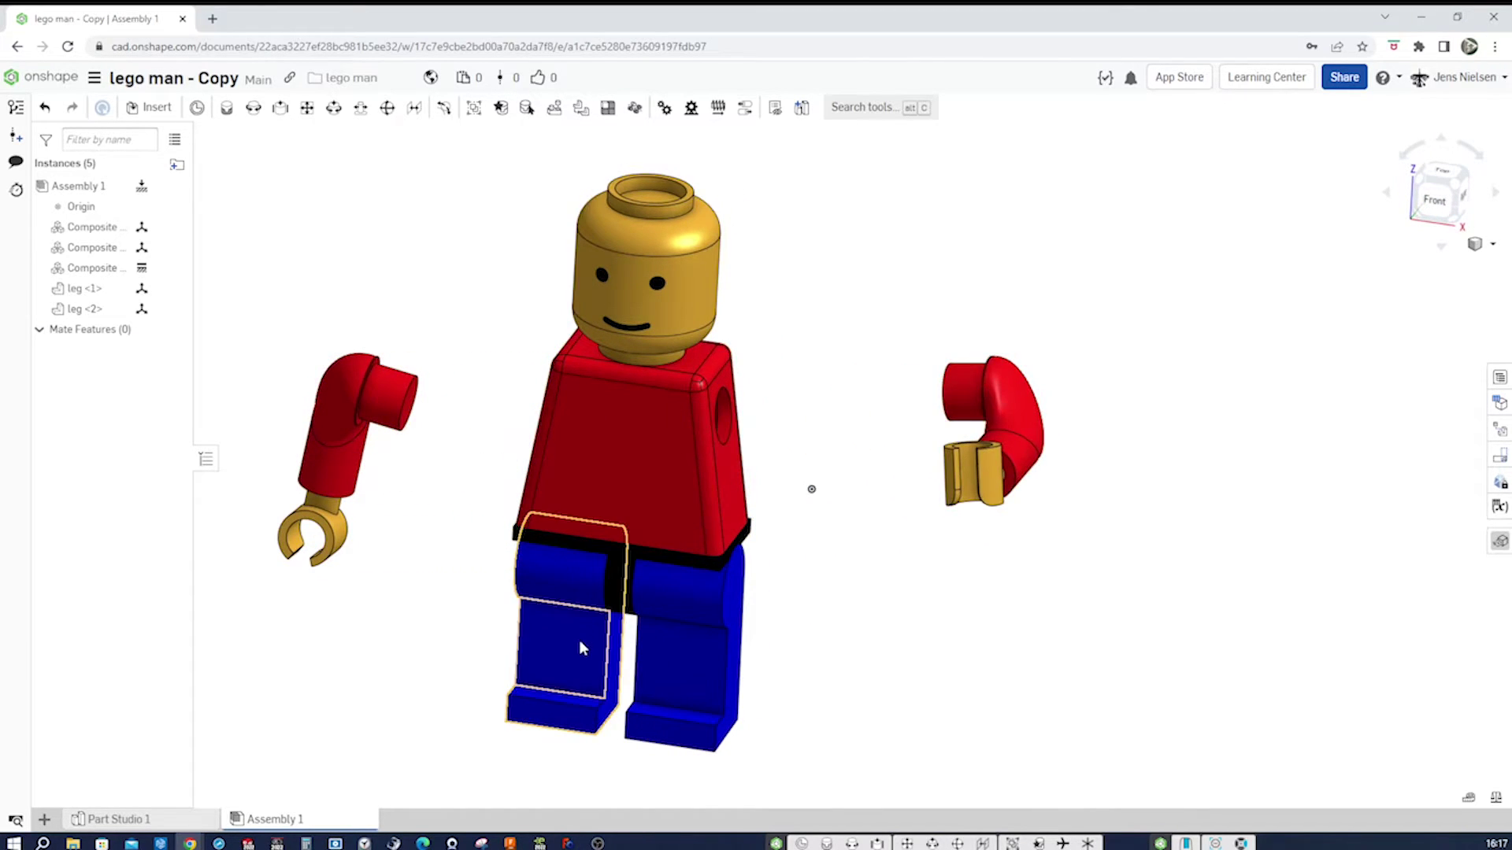
left_click_drag(581, 641, 341, 692)
left_click_drag(913, 723, 929, 721)
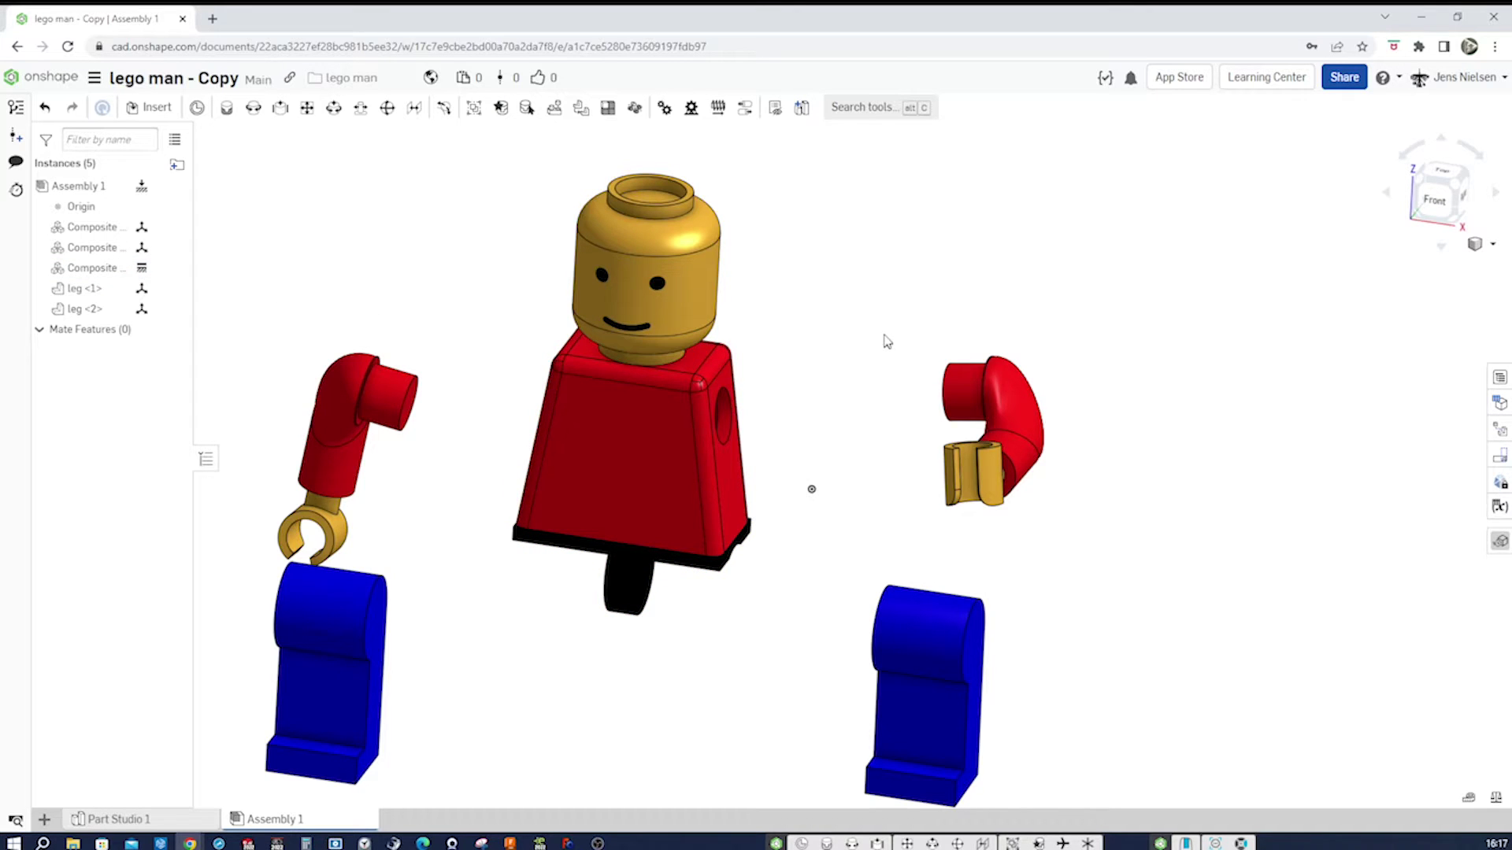
Add a mate connector centred on the circular edge of the shoulder hole on the torso's left side
key("m")
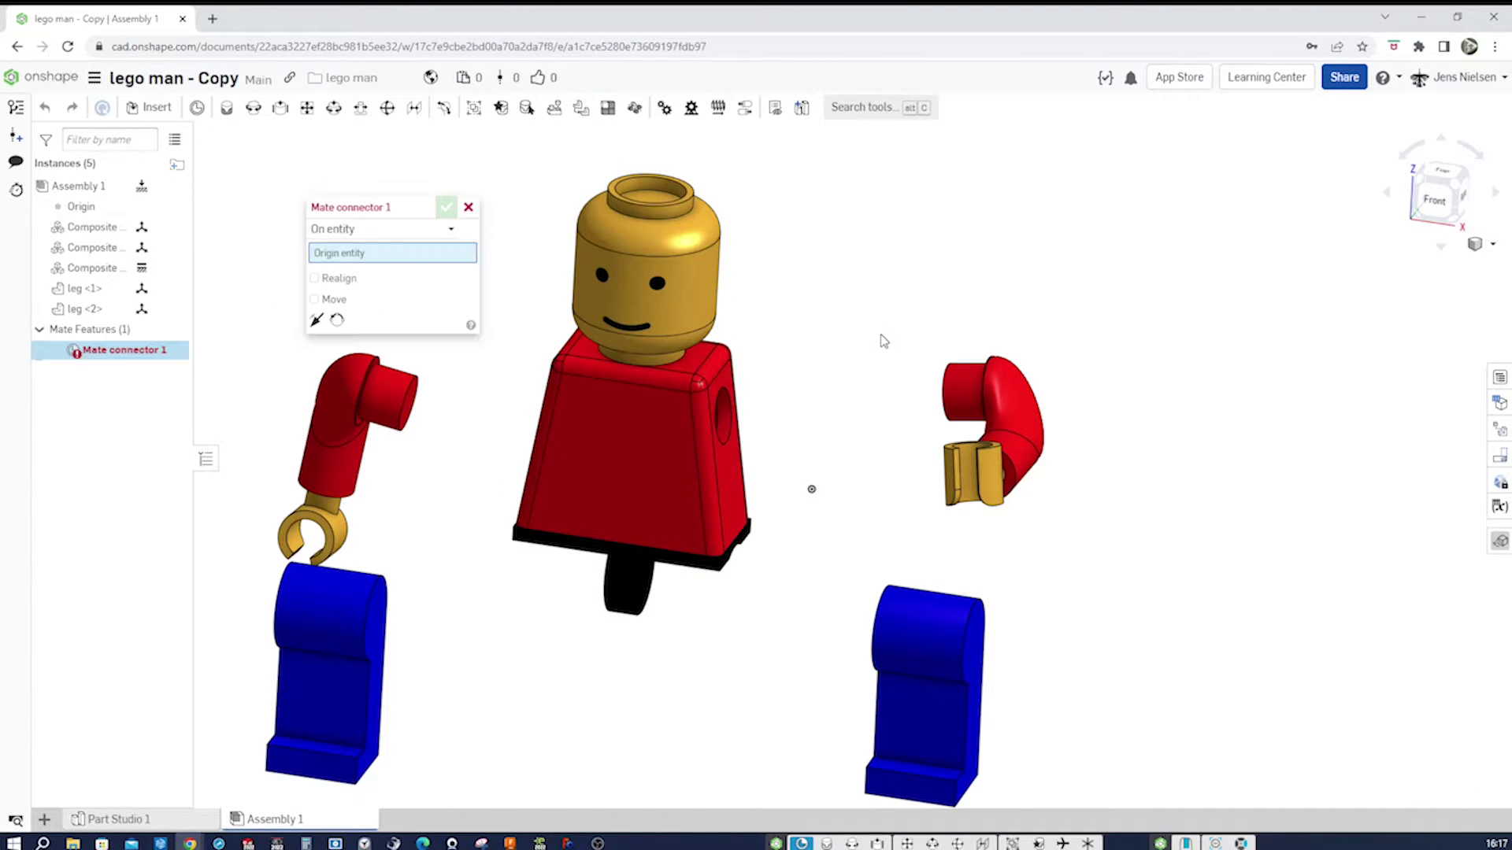
right_click_drag(881, 341, 807, 378)
scroll(748, 425, "up", 2)
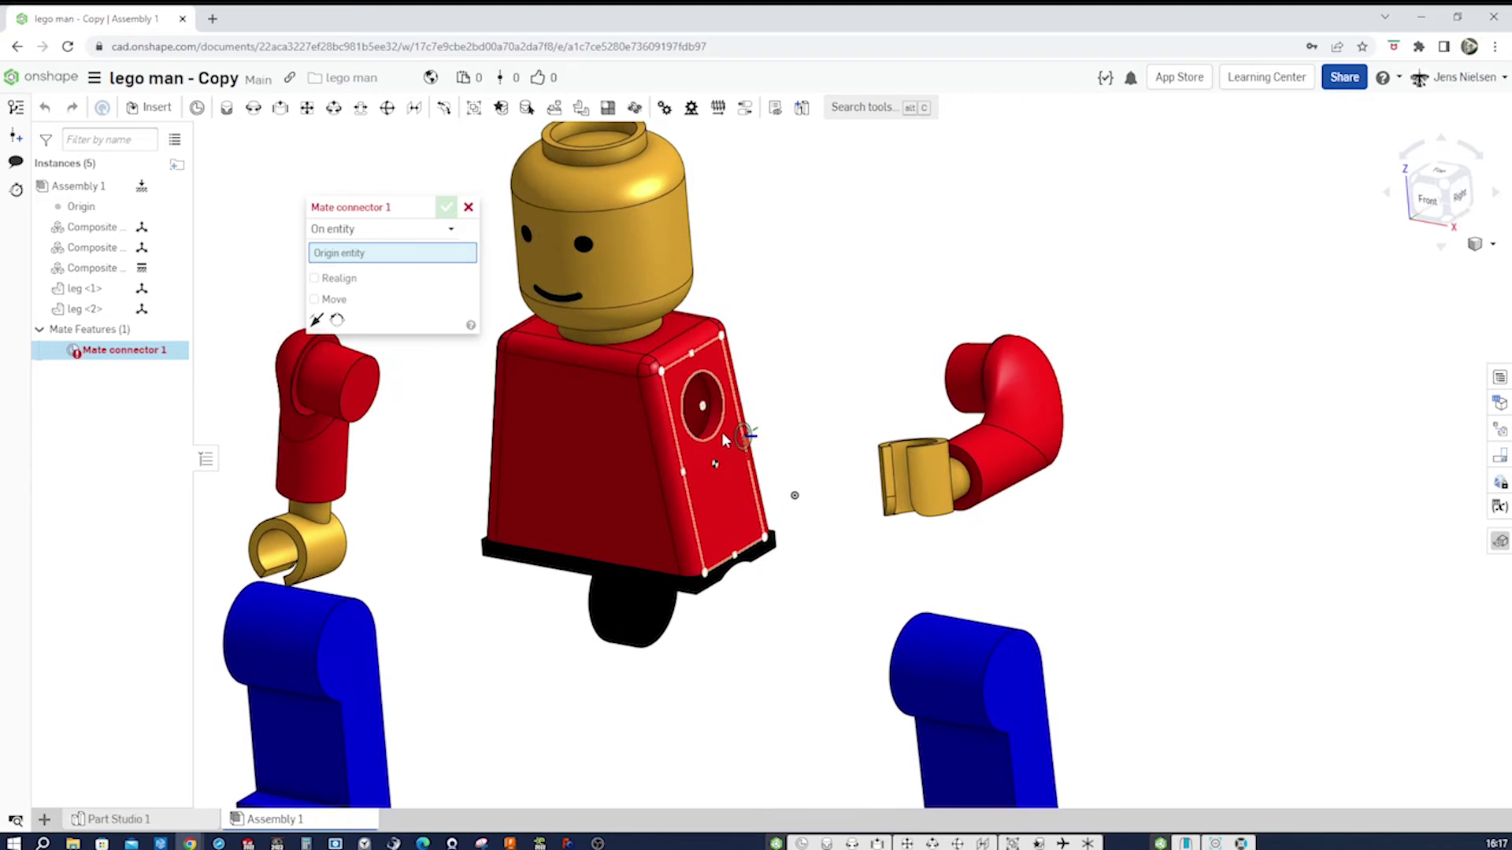
left_click(716, 431)
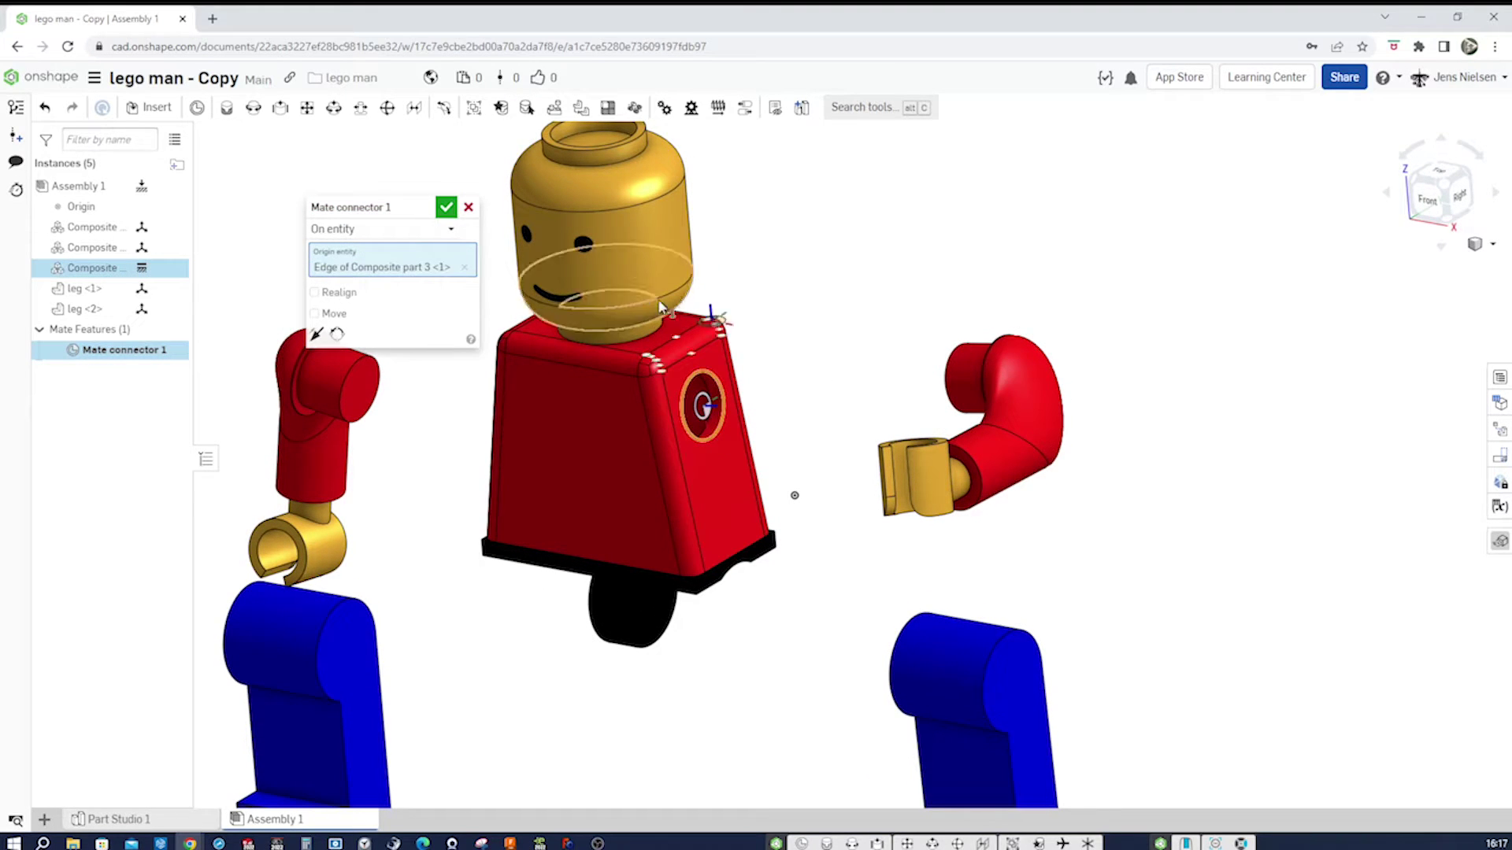
left_click(445, 207)
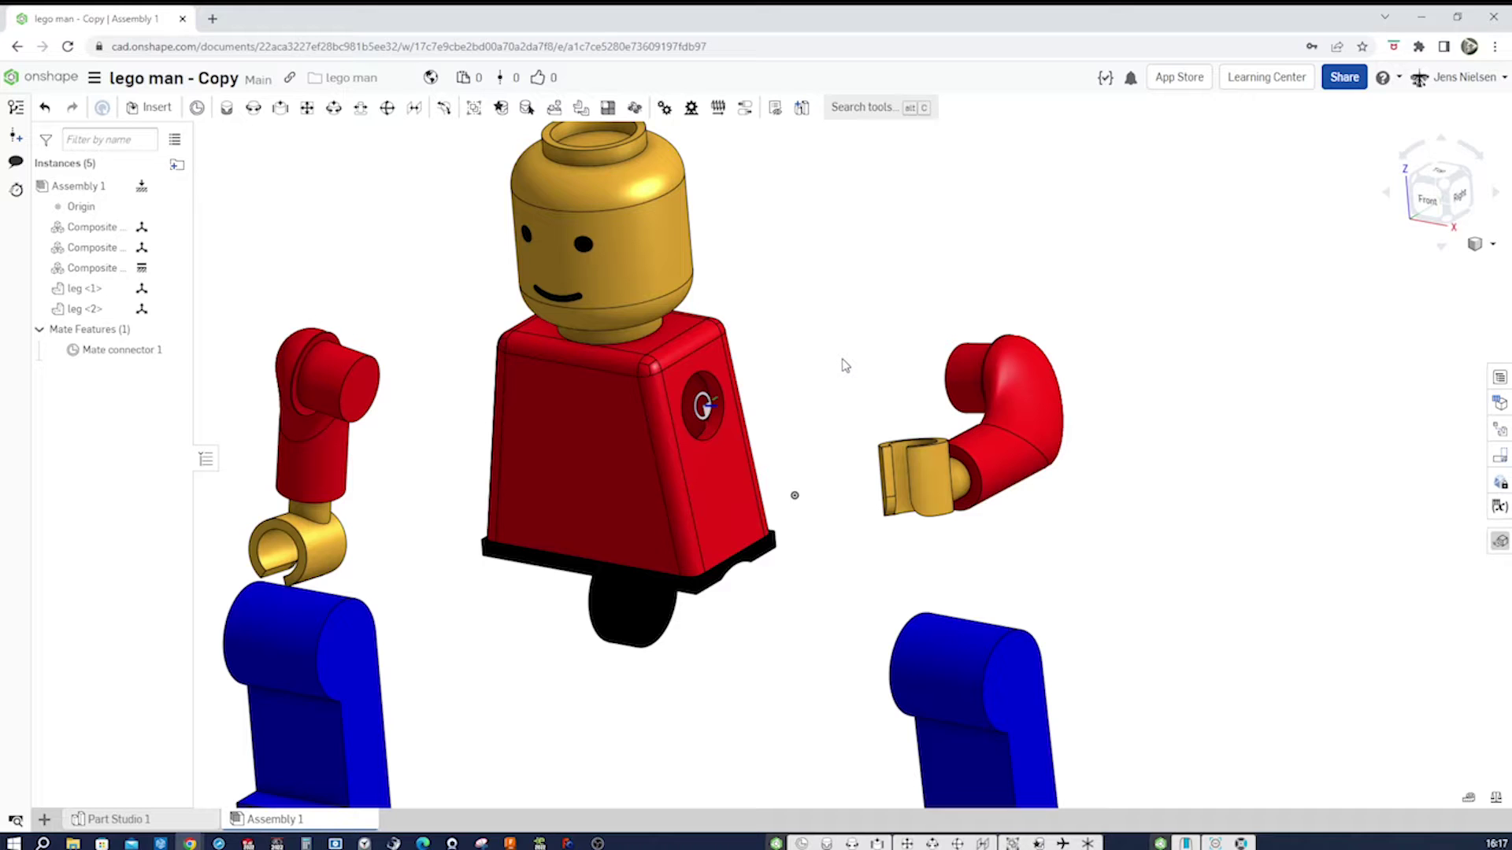
Add a mate connector on the circular shoulder edge of the figure's left arm, flipping its primary axis and reorienting its secondary axis
key("ctrl+m")
right_click_drag(842, 360, 836, 406)
left_click(898, 370)
scroll(871, 449, "down", 1)
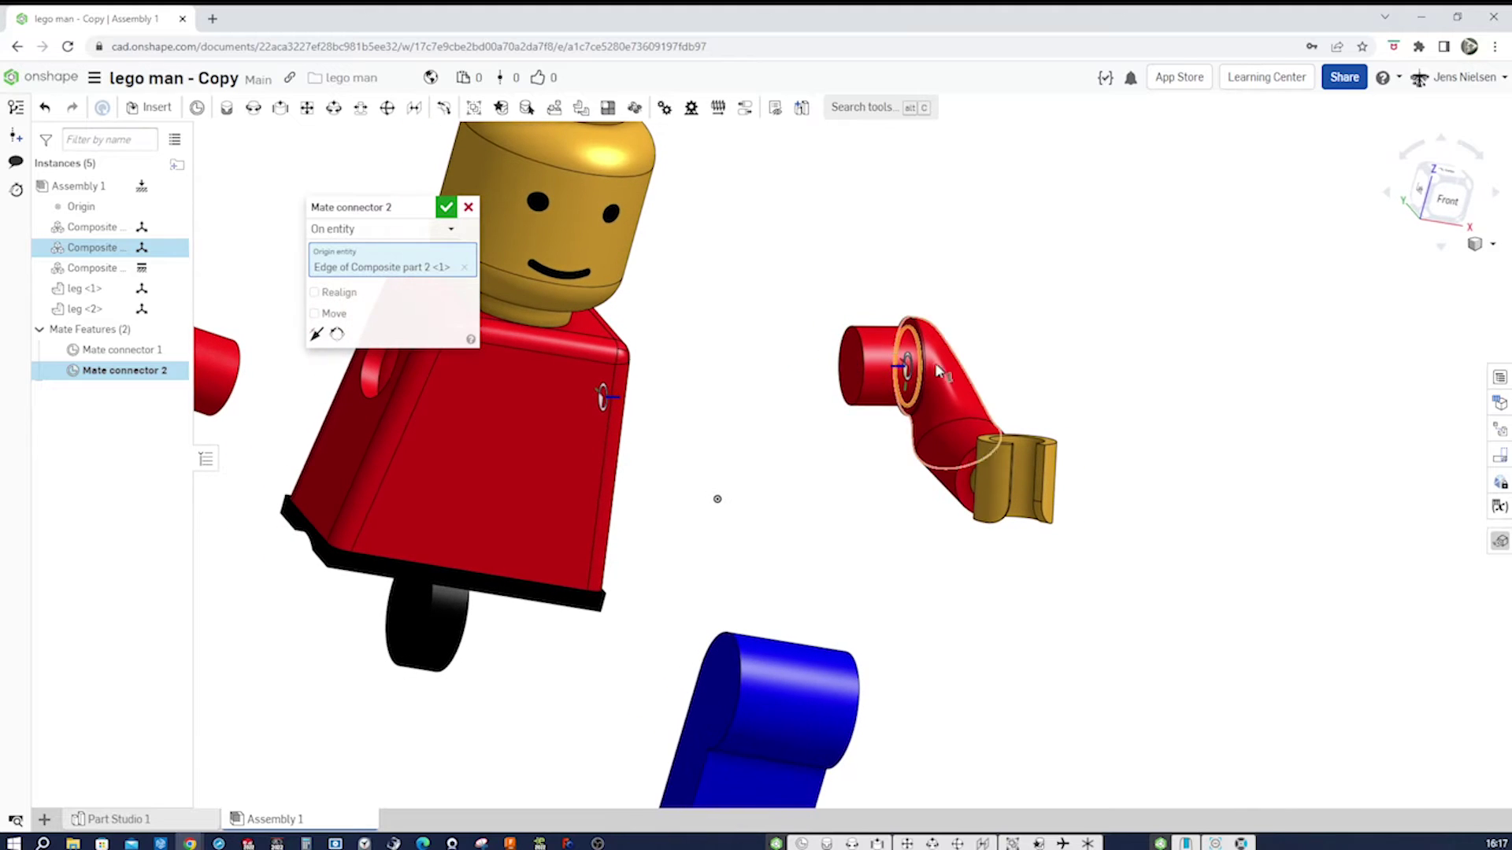
left_click(315, 336)
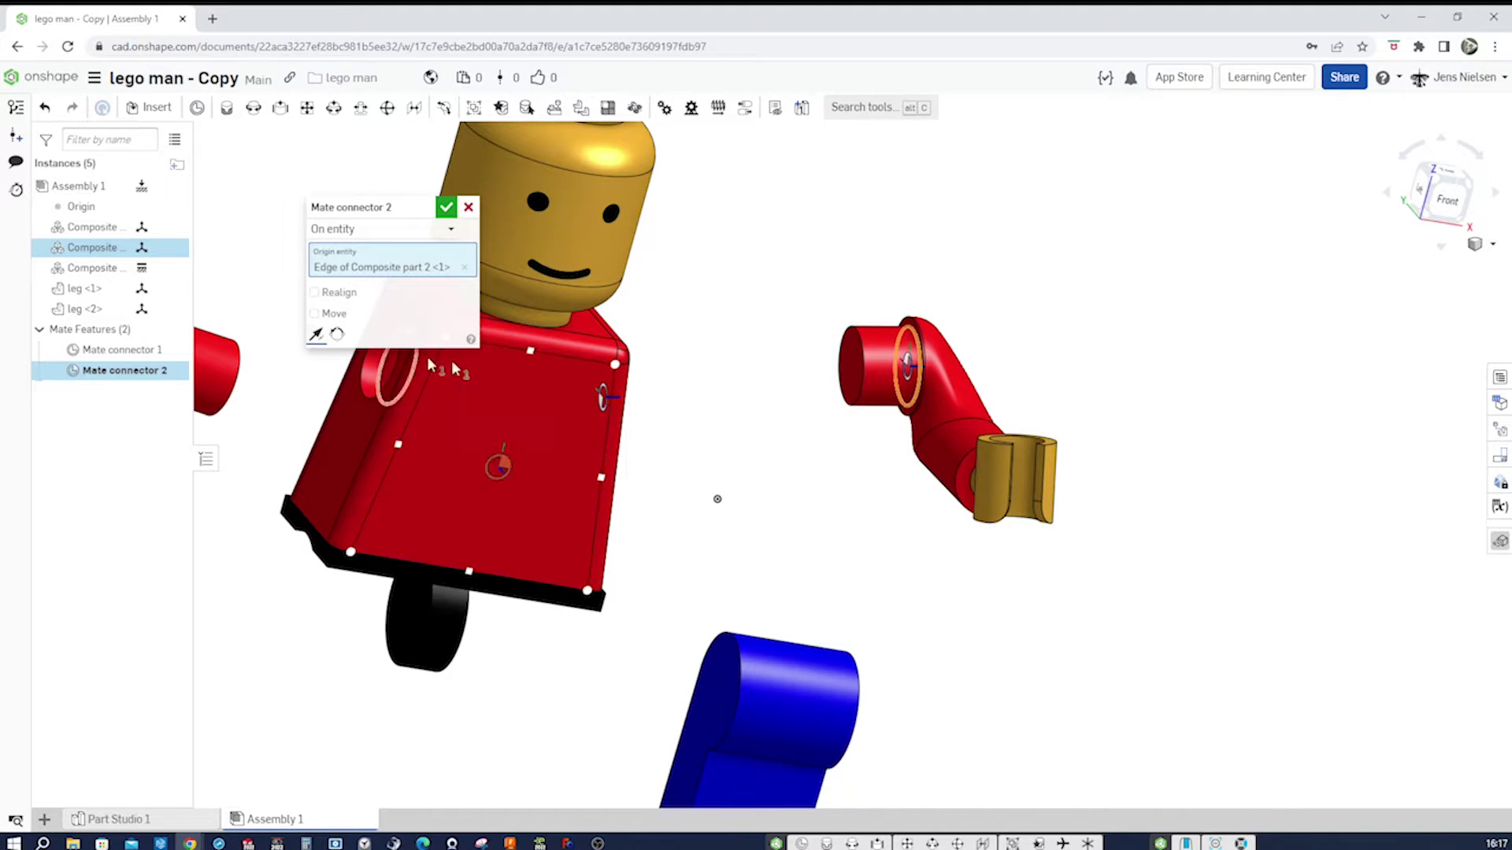
right_click_drag(787, 391, 703, 389)
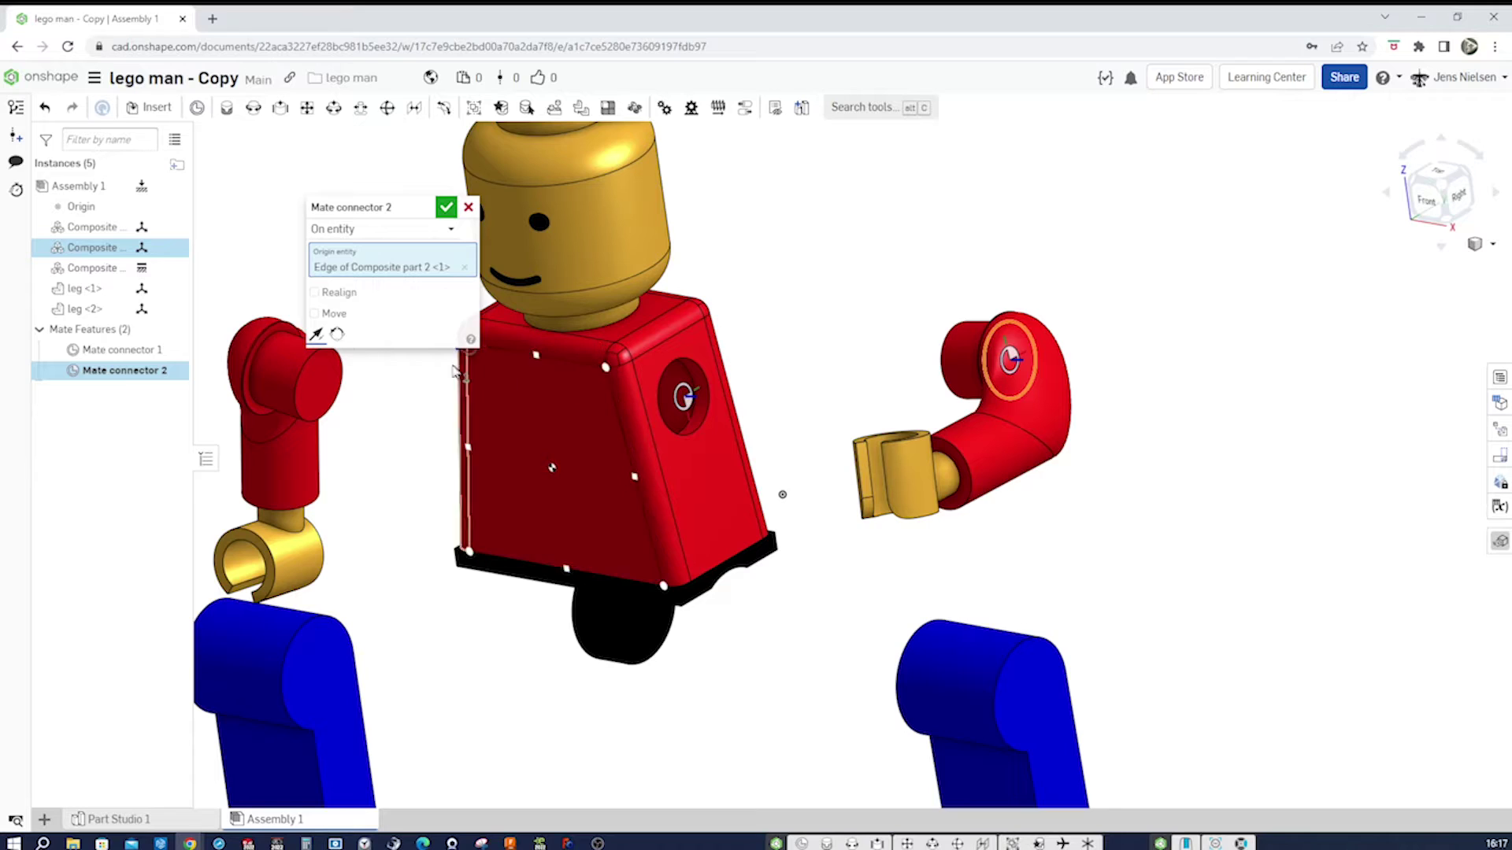
left_click(336, 334)
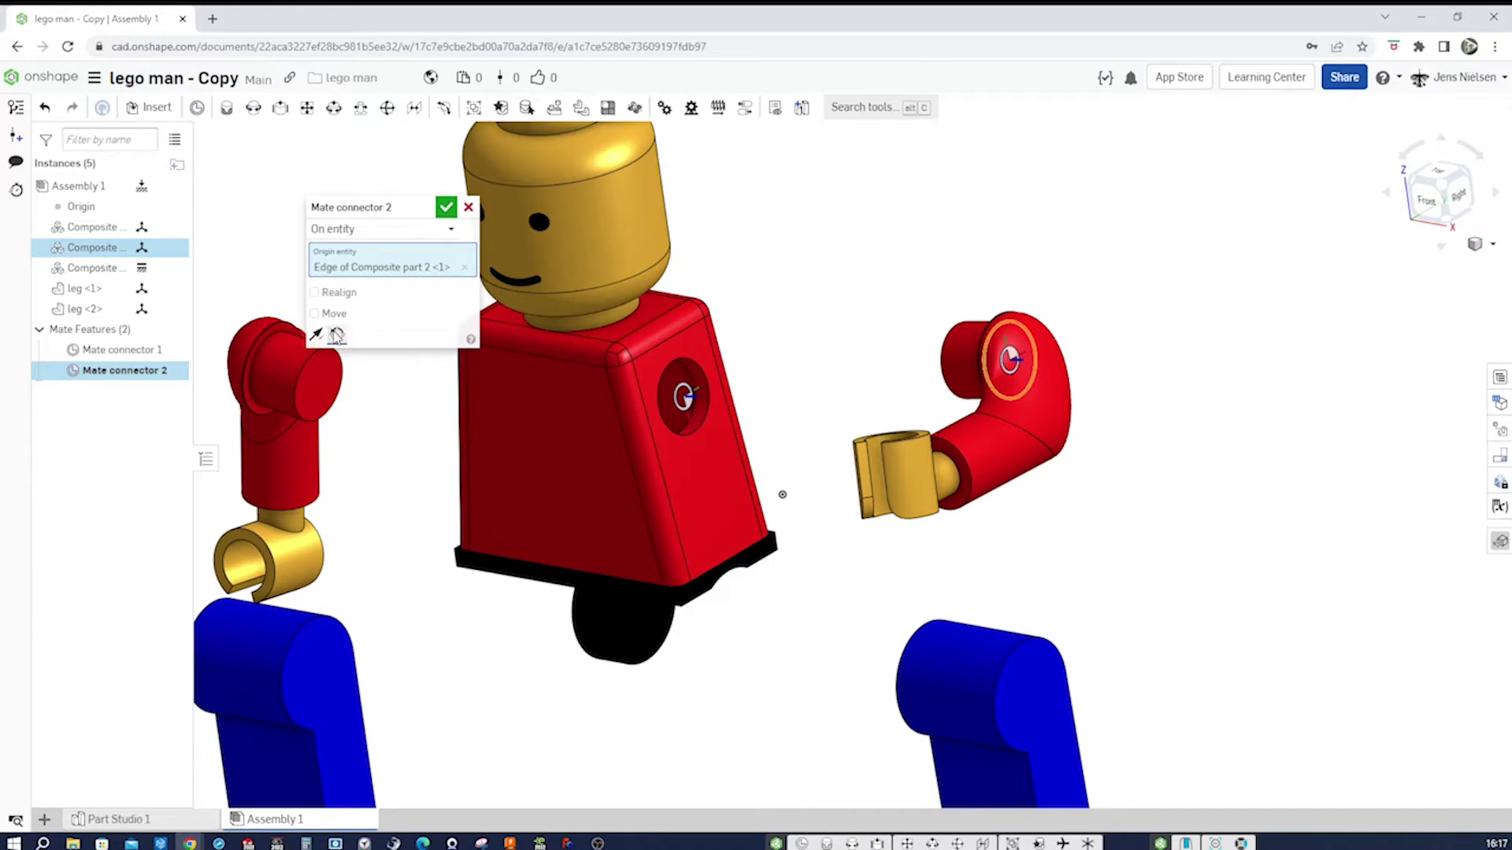
left_click(445, 208)
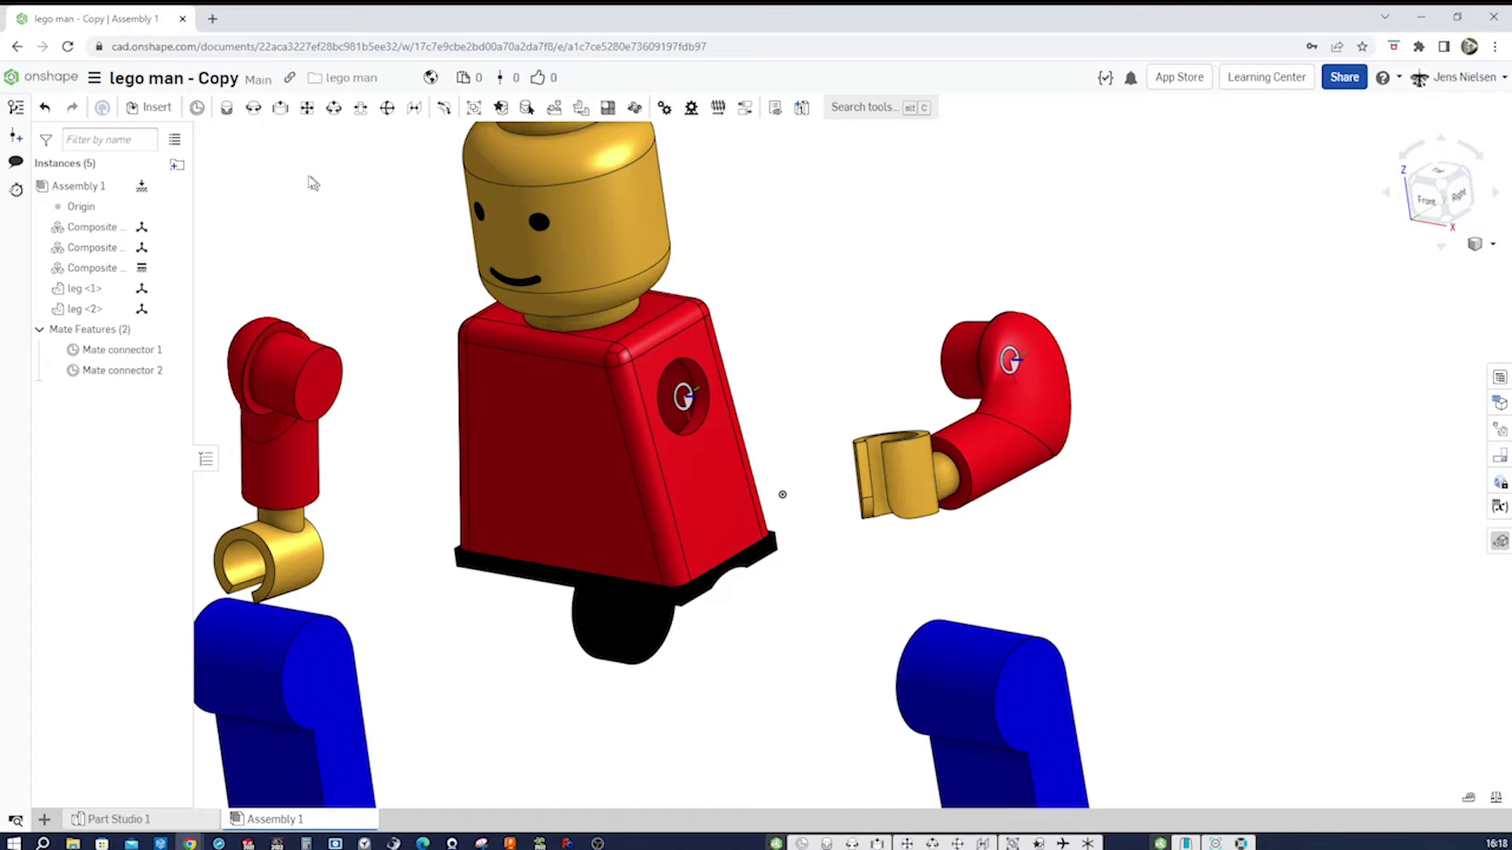
Create a revolute mate between Mate connector 1 on the torso and Mate connector 2 on the left arm
left_click(253, 111)
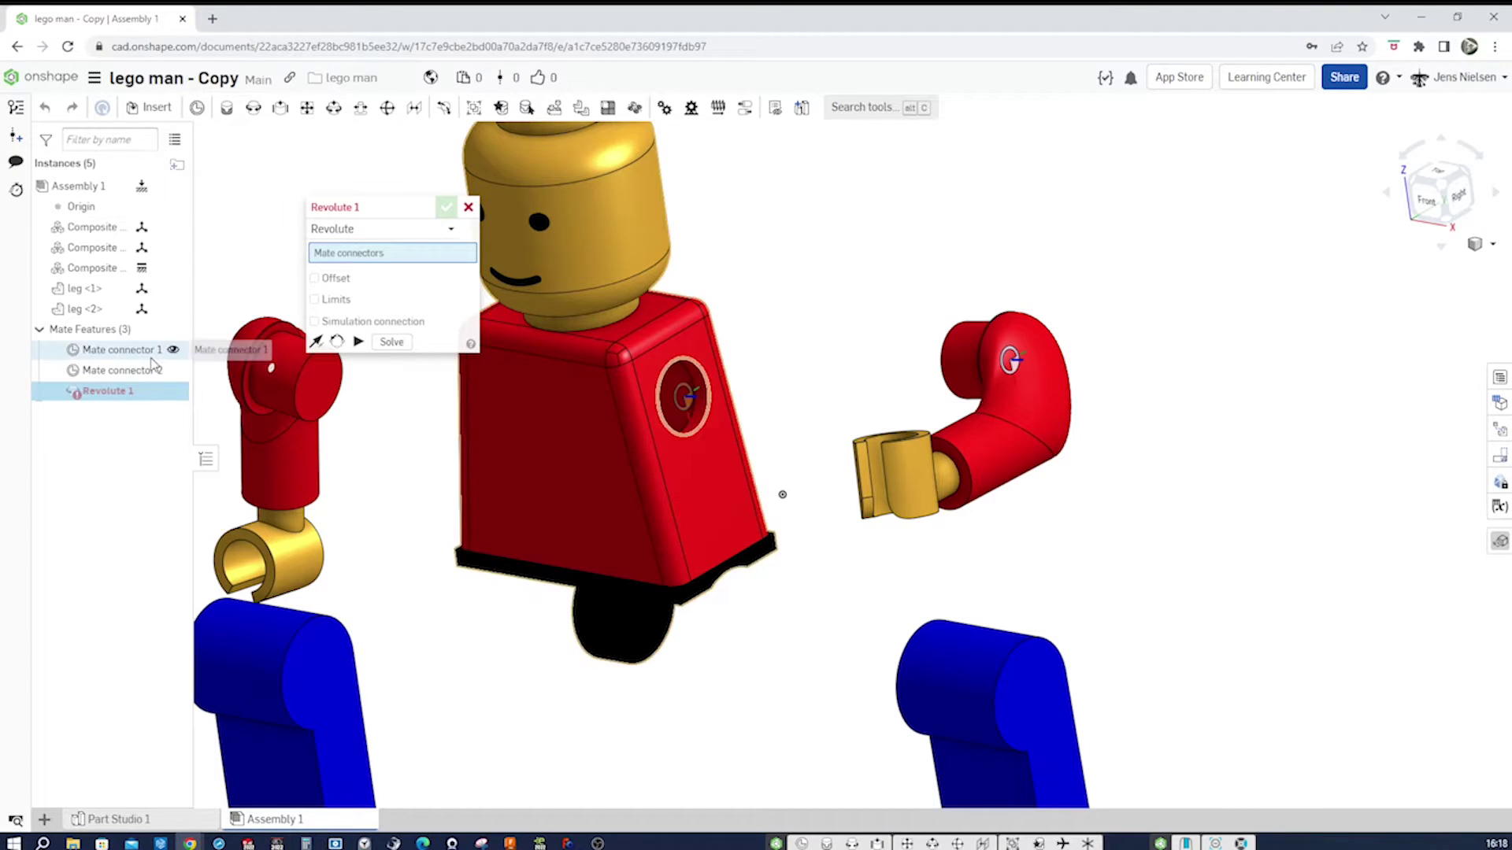
left_click(122, 349)
left_click(147, 373)
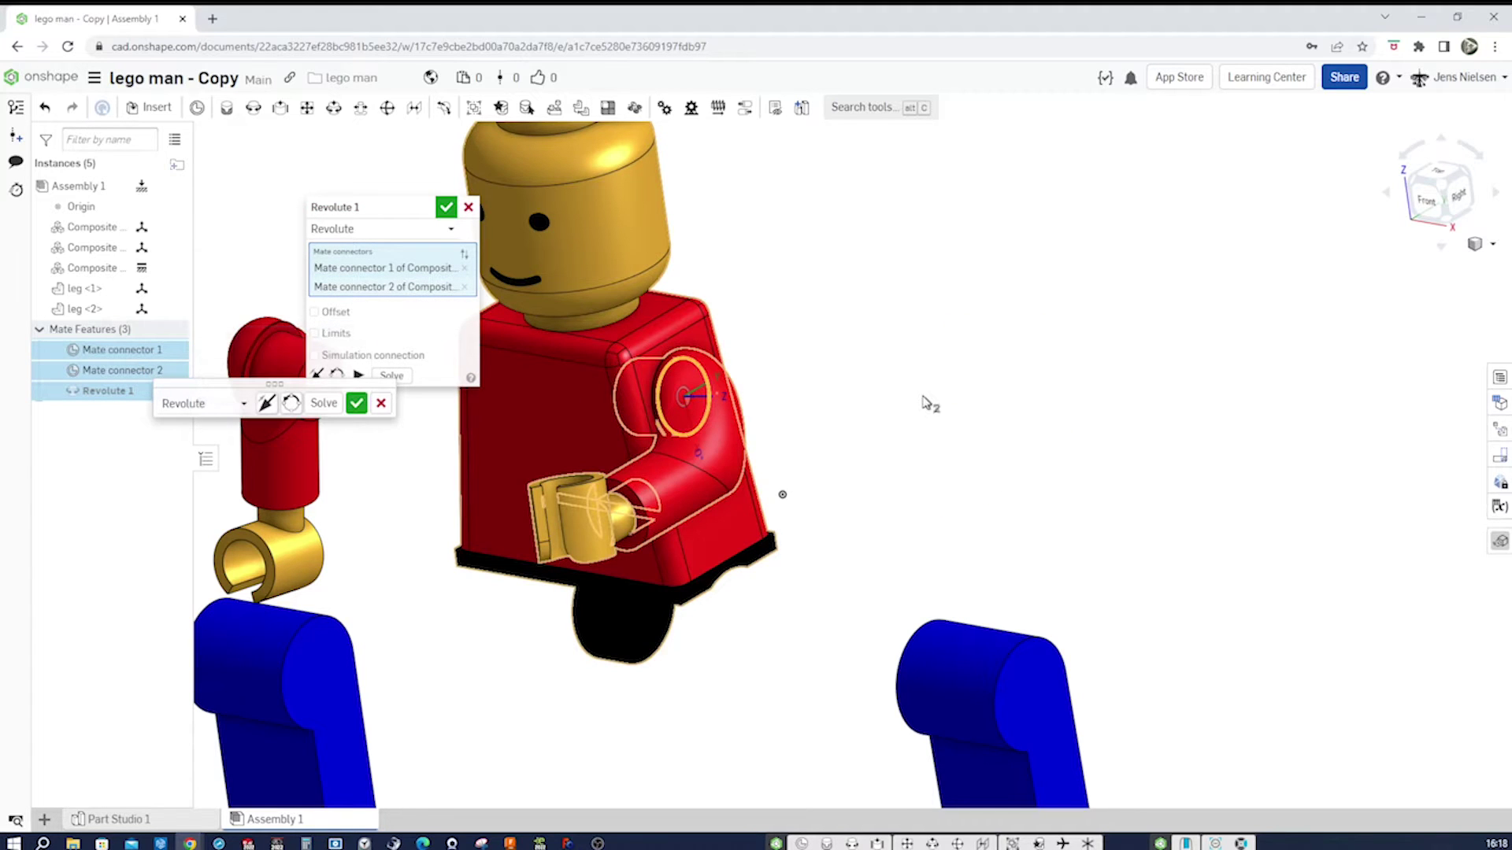
Limit the arm's revolute mate to -90 deg minimum and 0 deg maximum, preview its motion and accept the mate
middle_click_drag(888, 447, 952, 414)
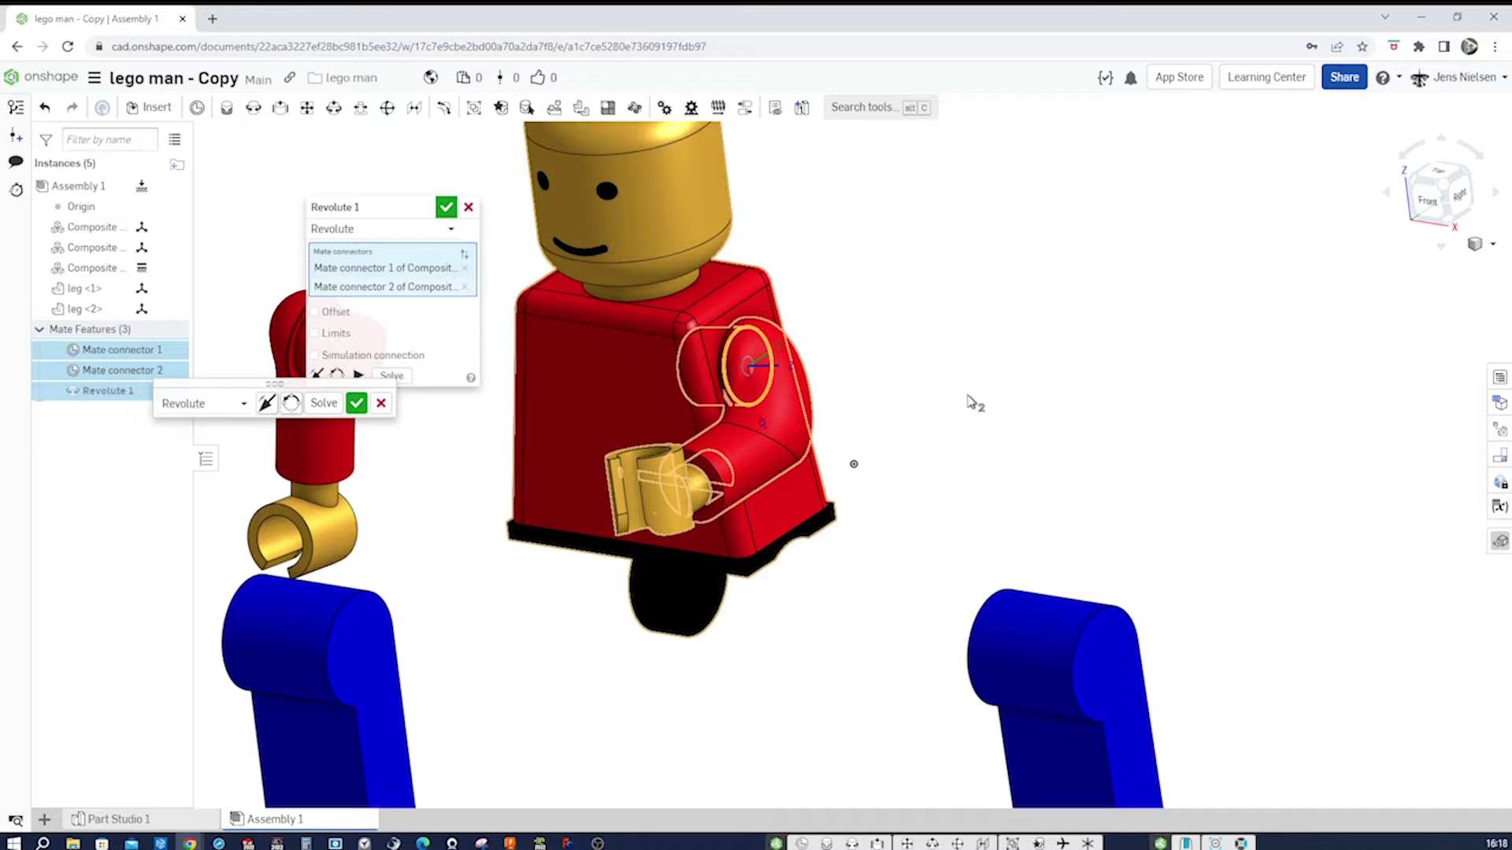
left_click(314, 334)
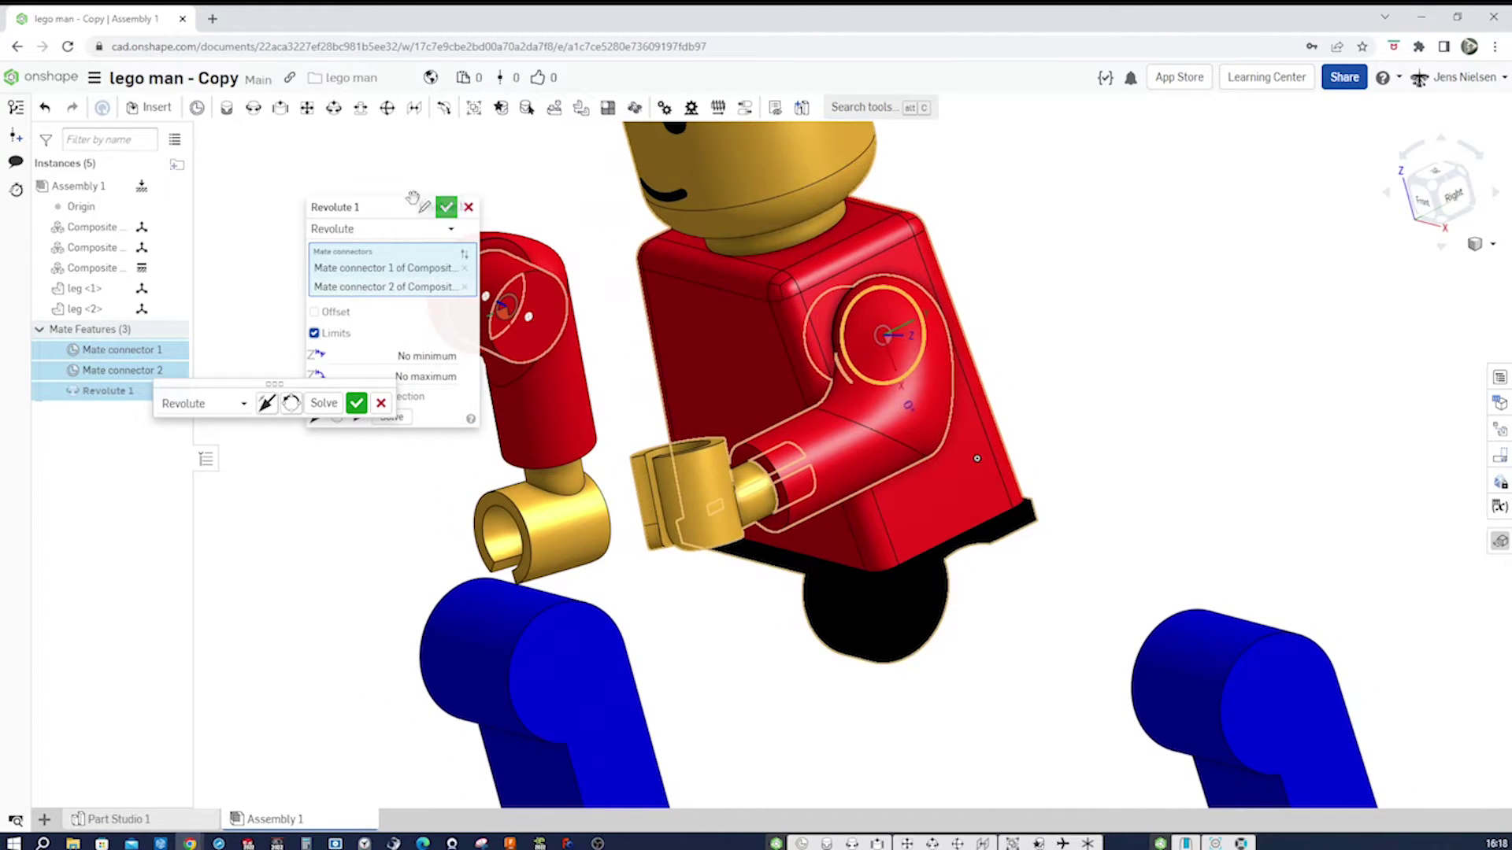
left_click_drag(405, 209, 436, 140)
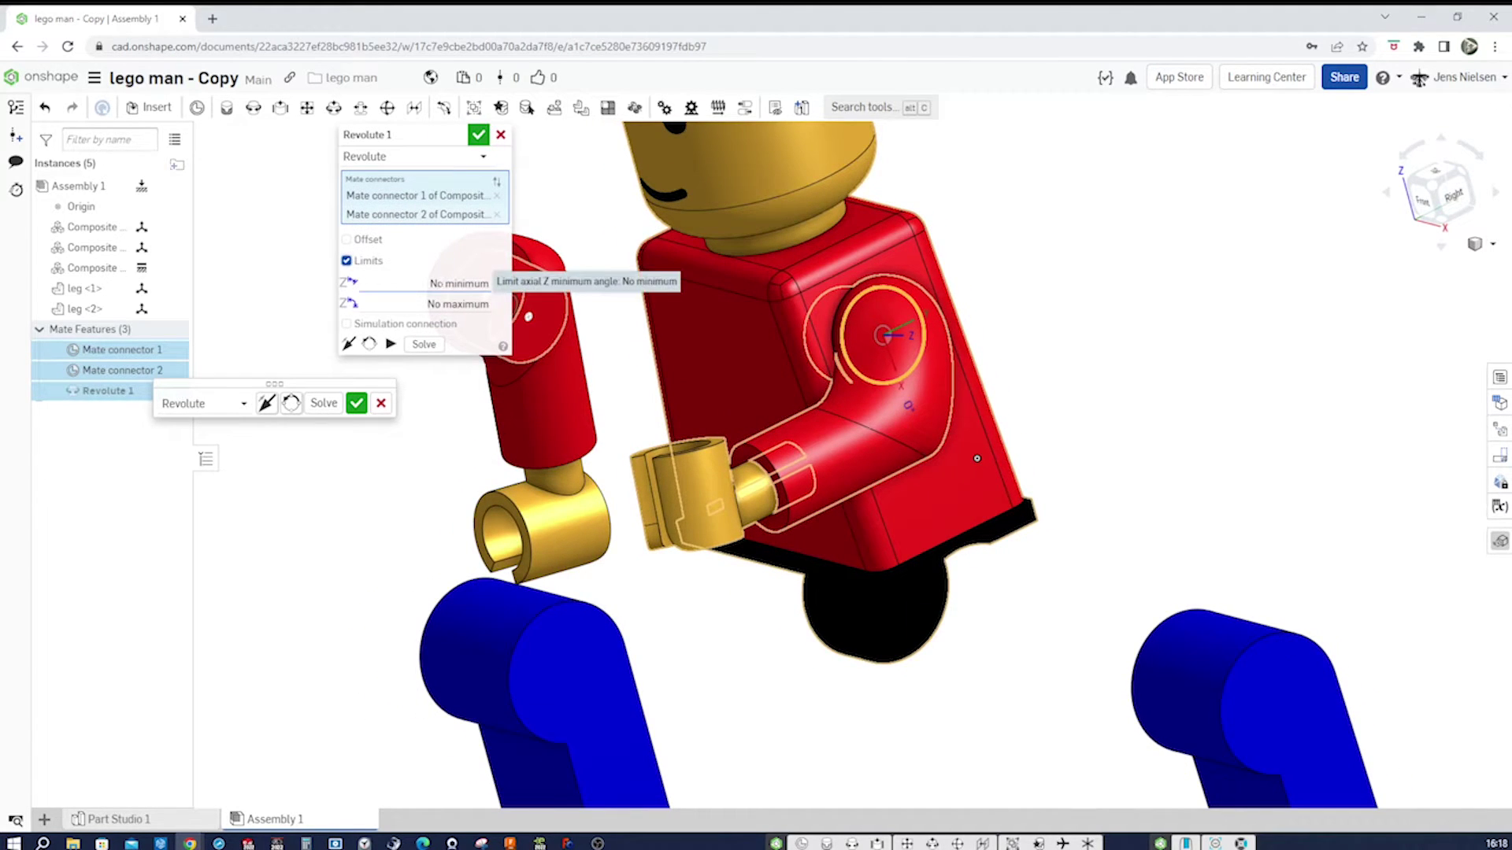
left_click(441, 283)
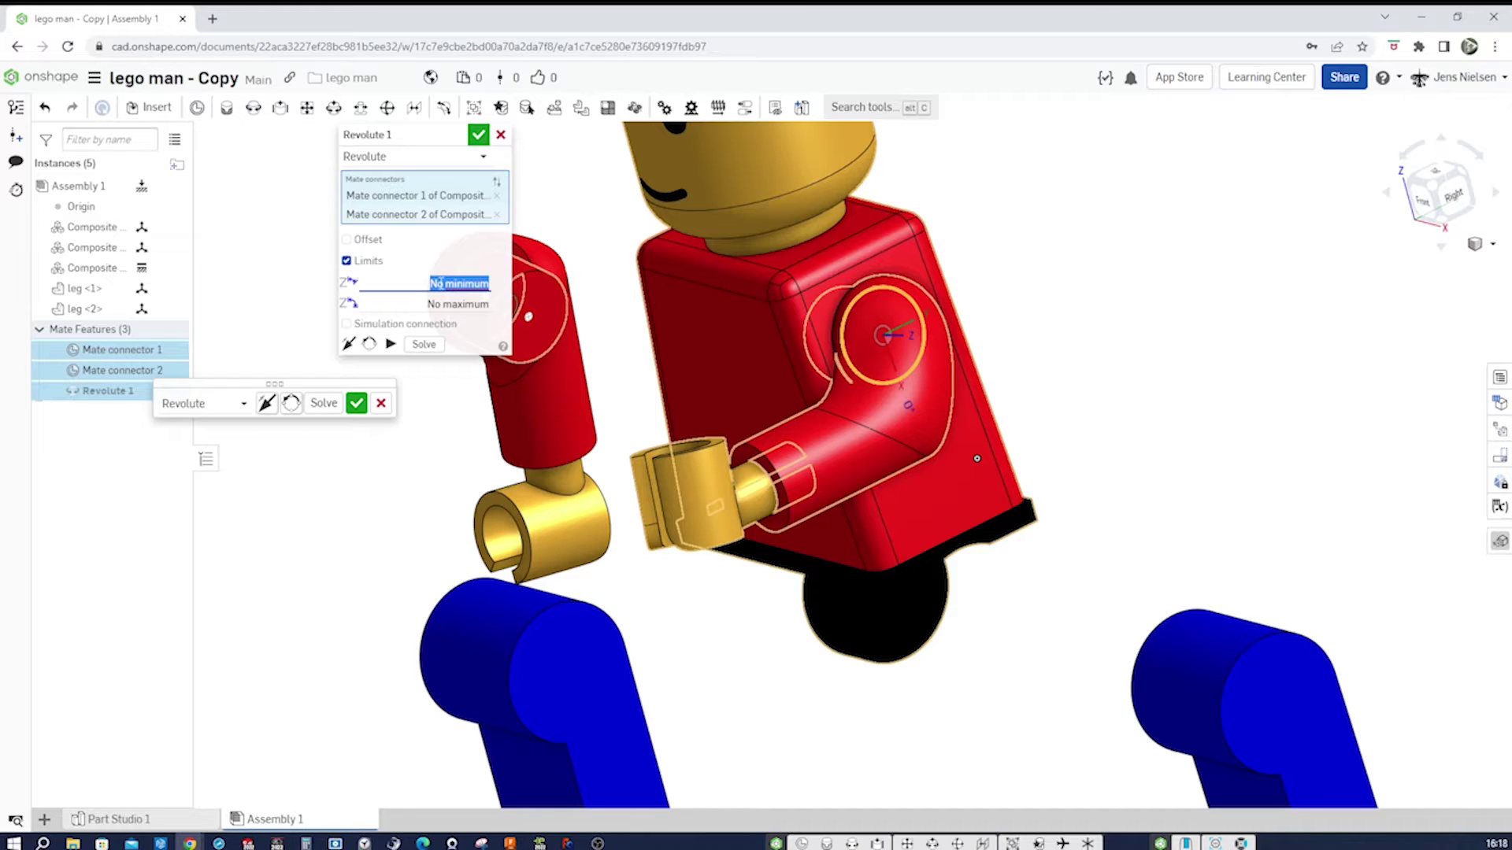
key("BackSpace")
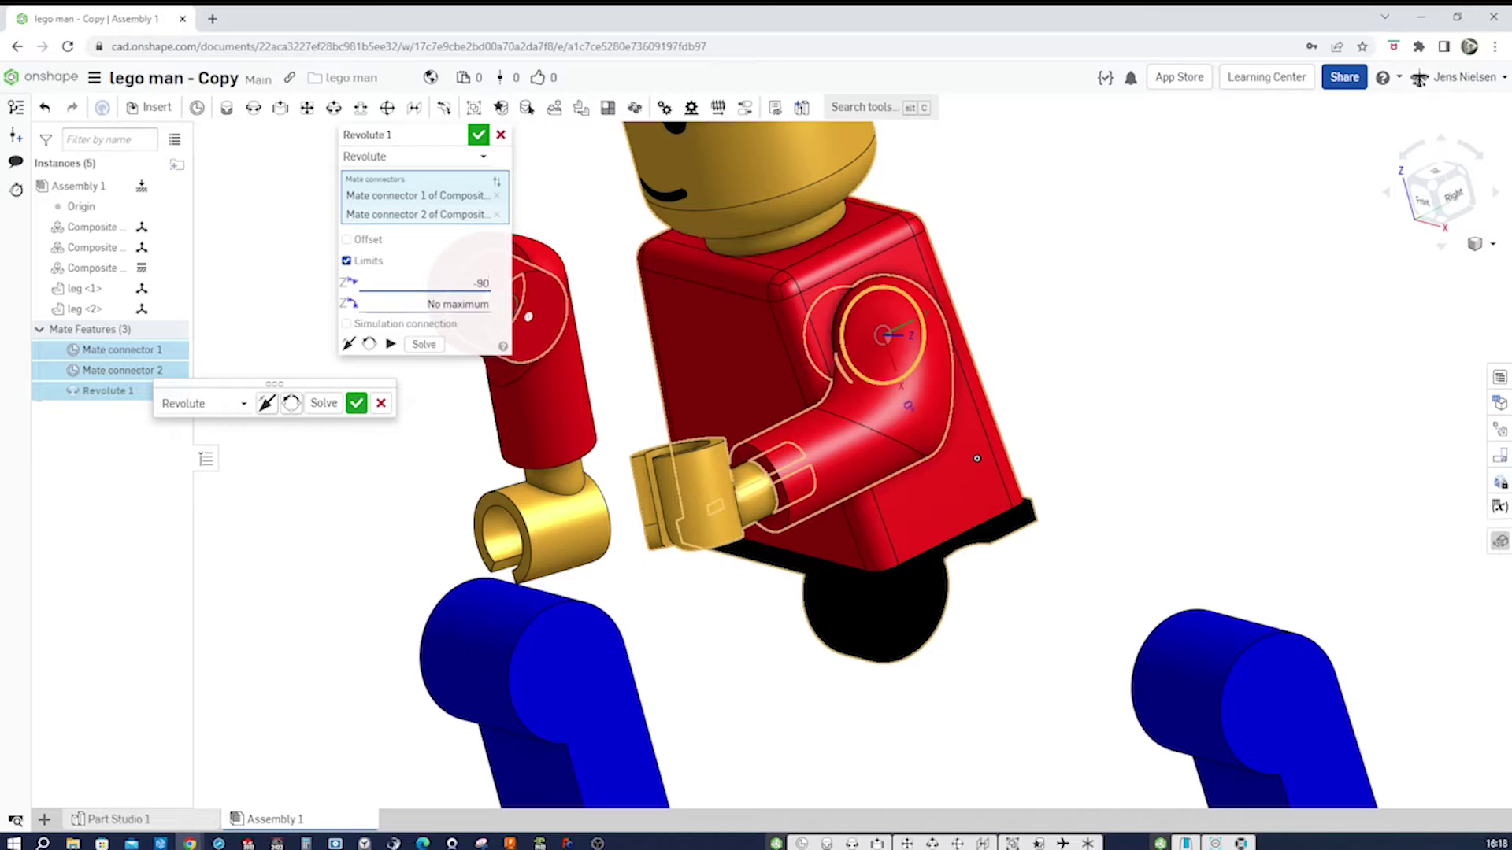
type("-90")
key("Tab")
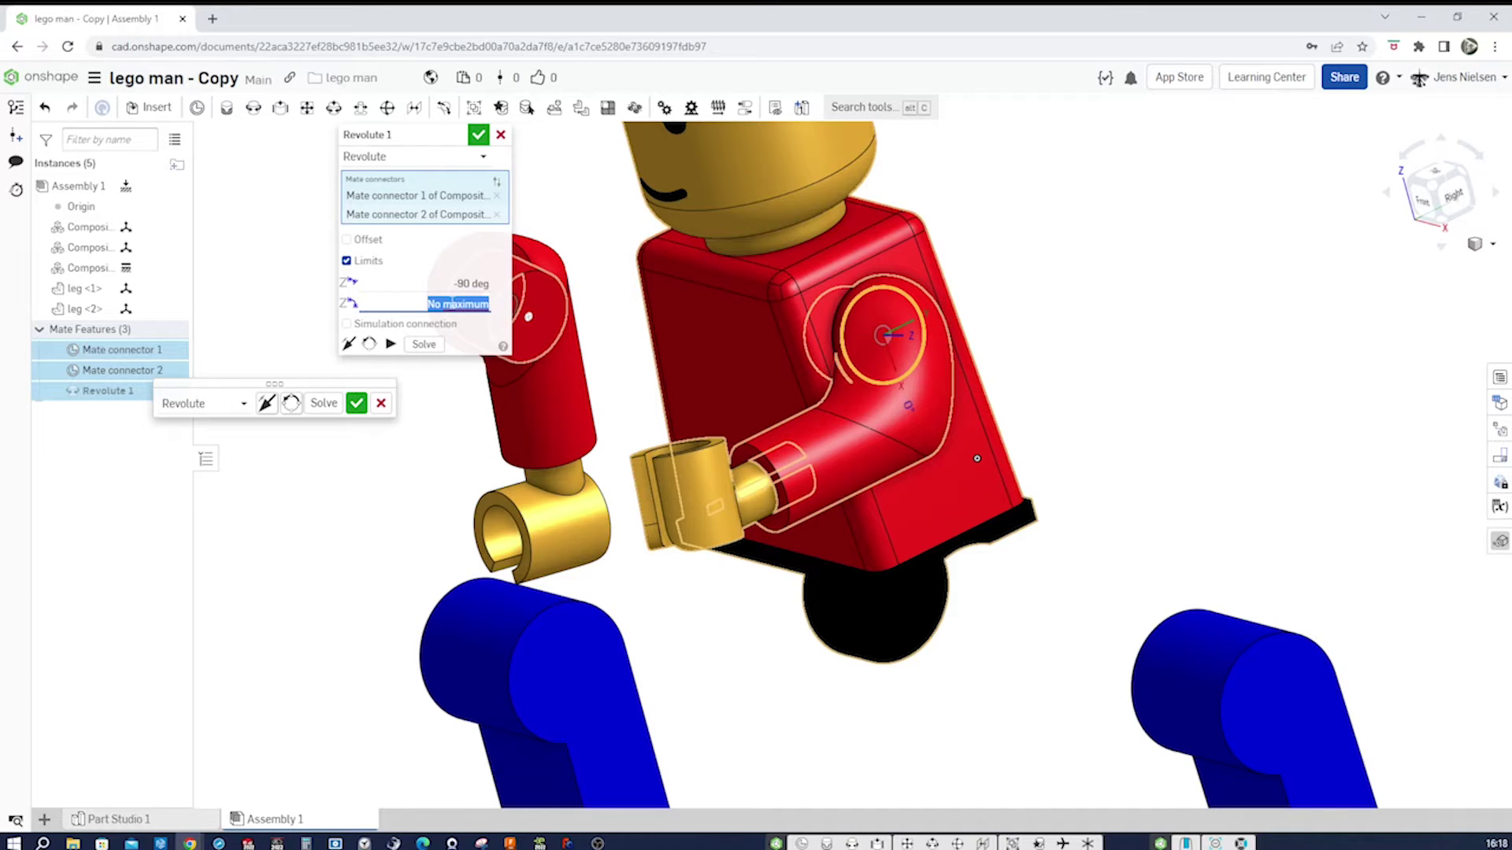
type("0")
left_click(392, 344)
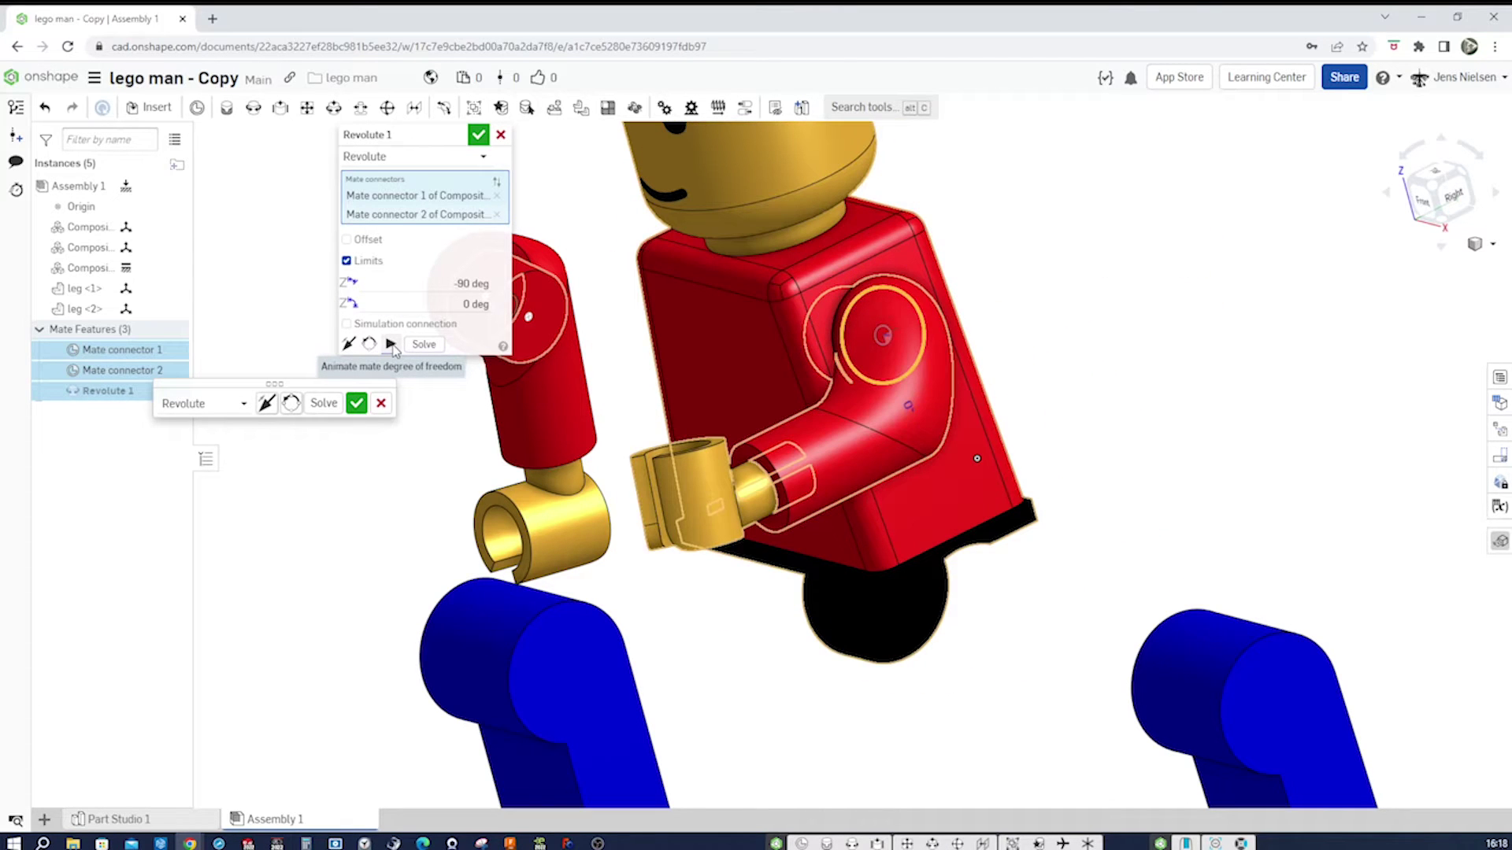
left_click(478, 135)
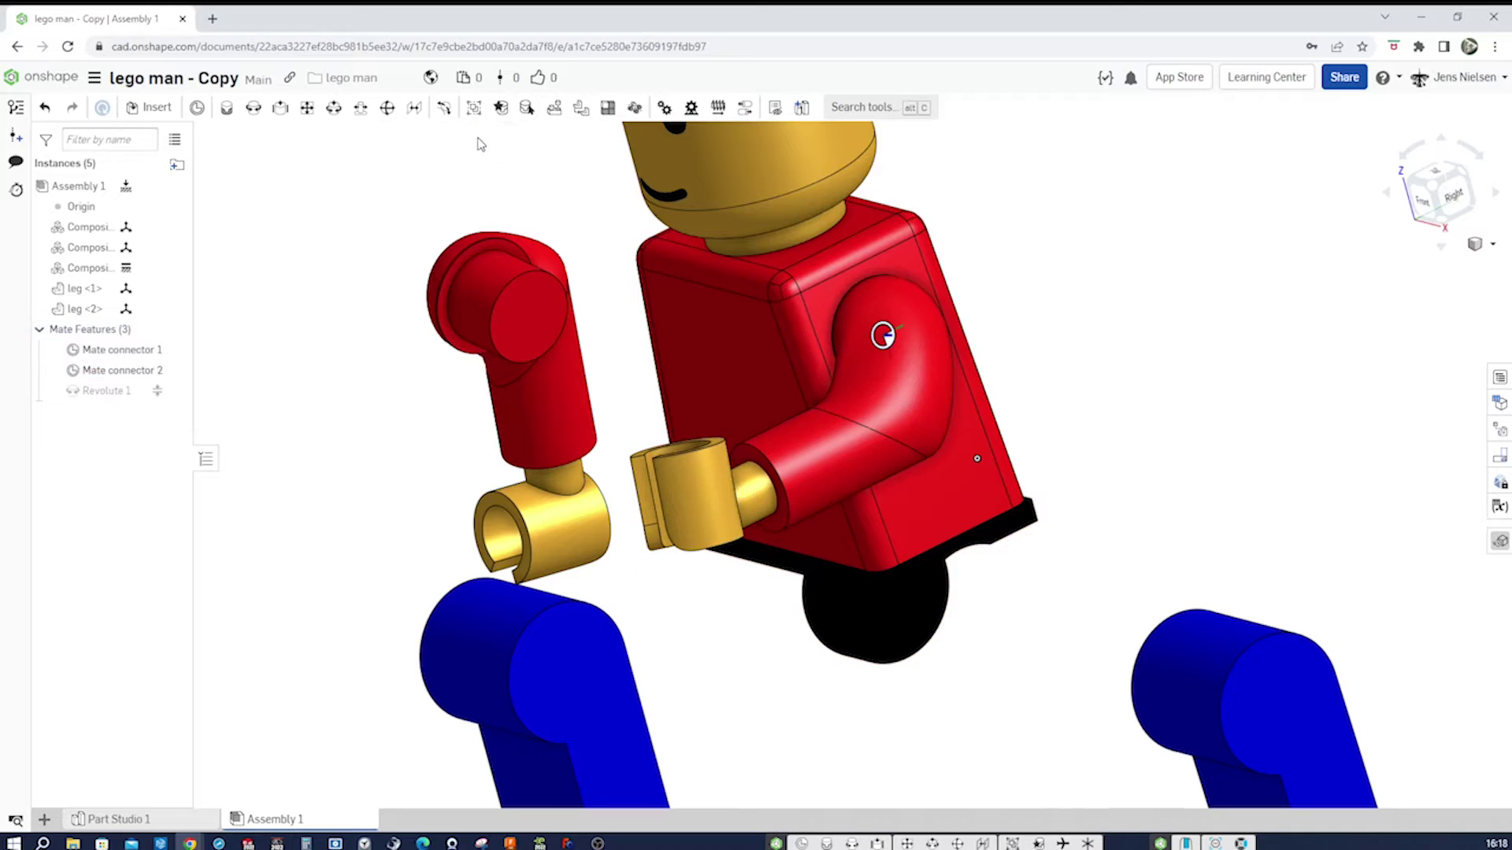
Animate the left arm's Revolute 1 mate between -90 deg and 0 deg, close the animation and reset the mate
right_click(134, 391)
left_click(192, 566)
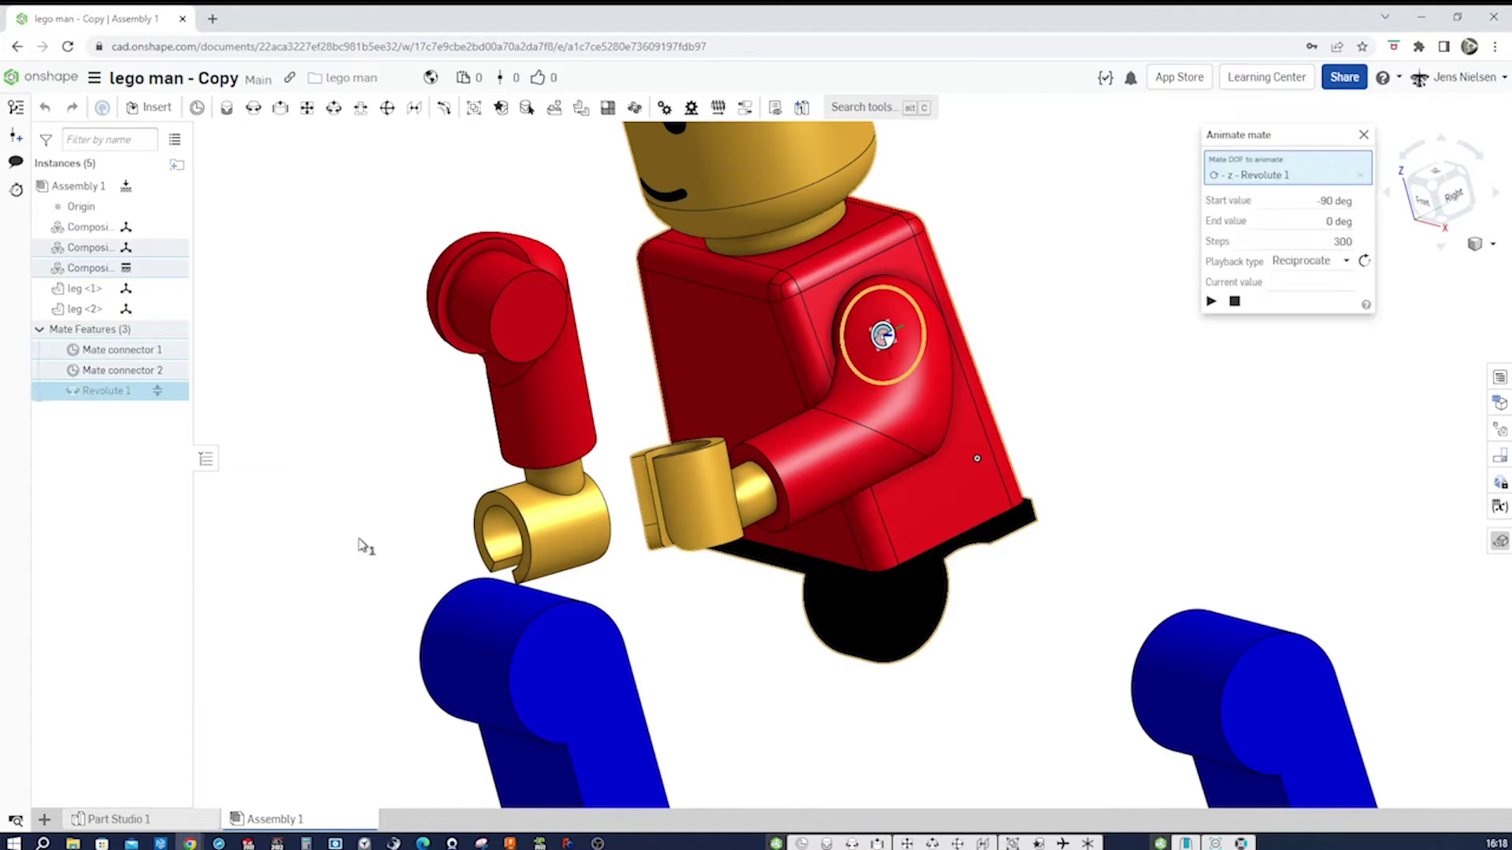
left_click(1213, 304)
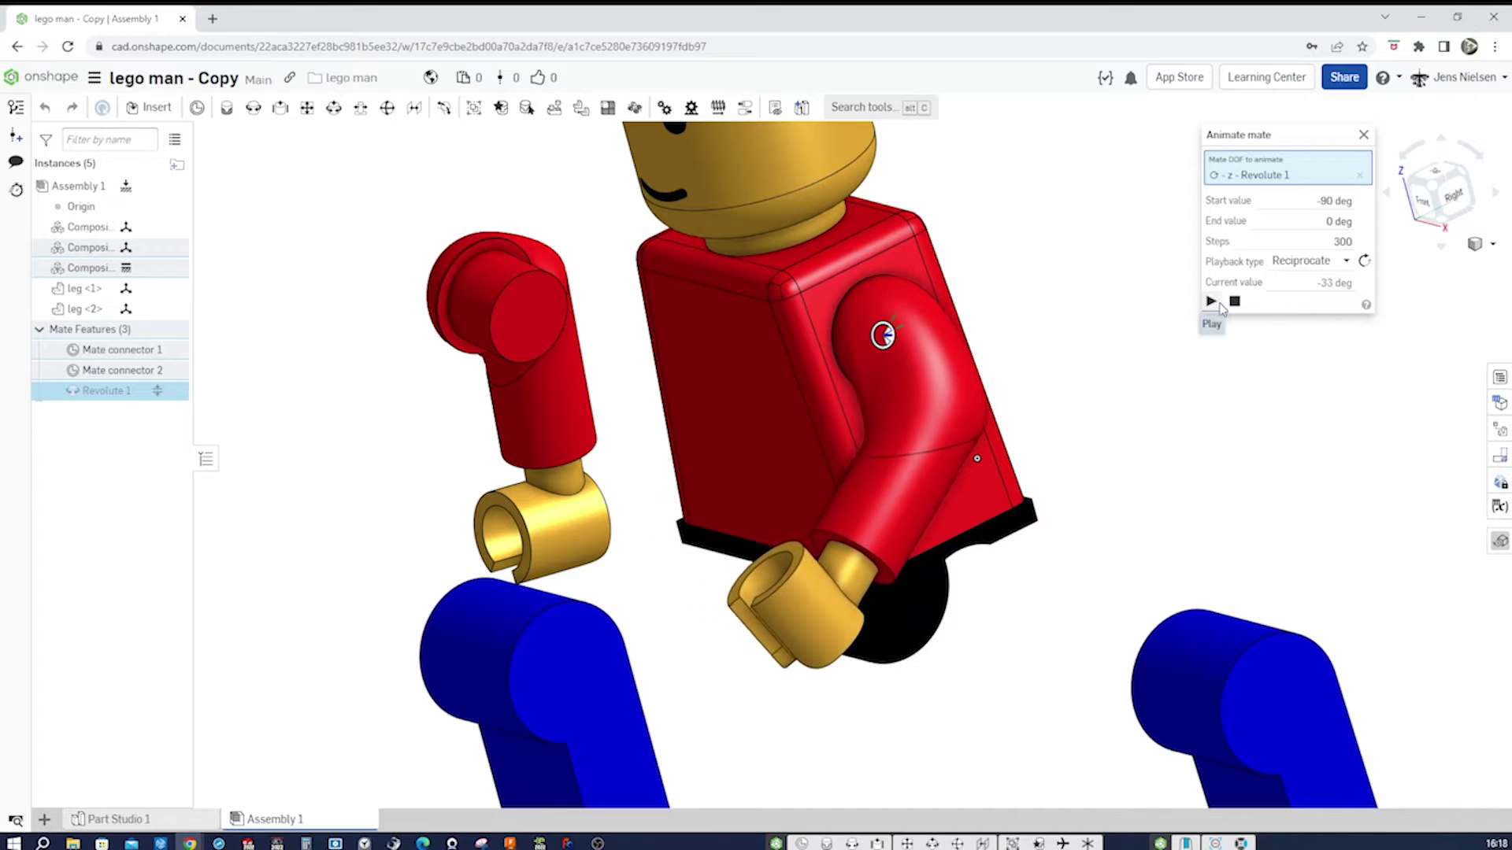
left_click(1364, 137)
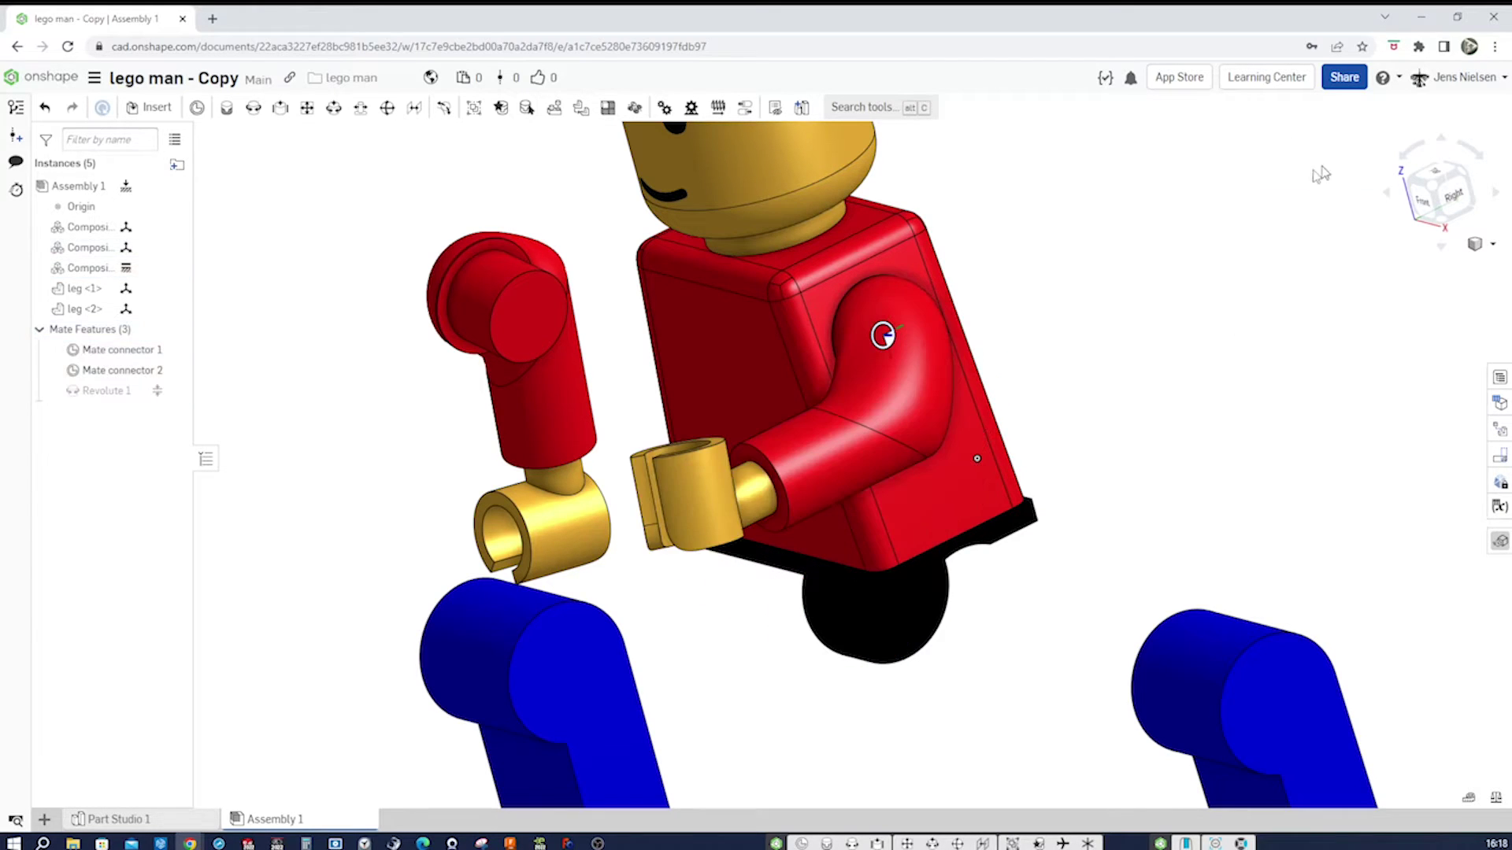
right_click(117, 399)
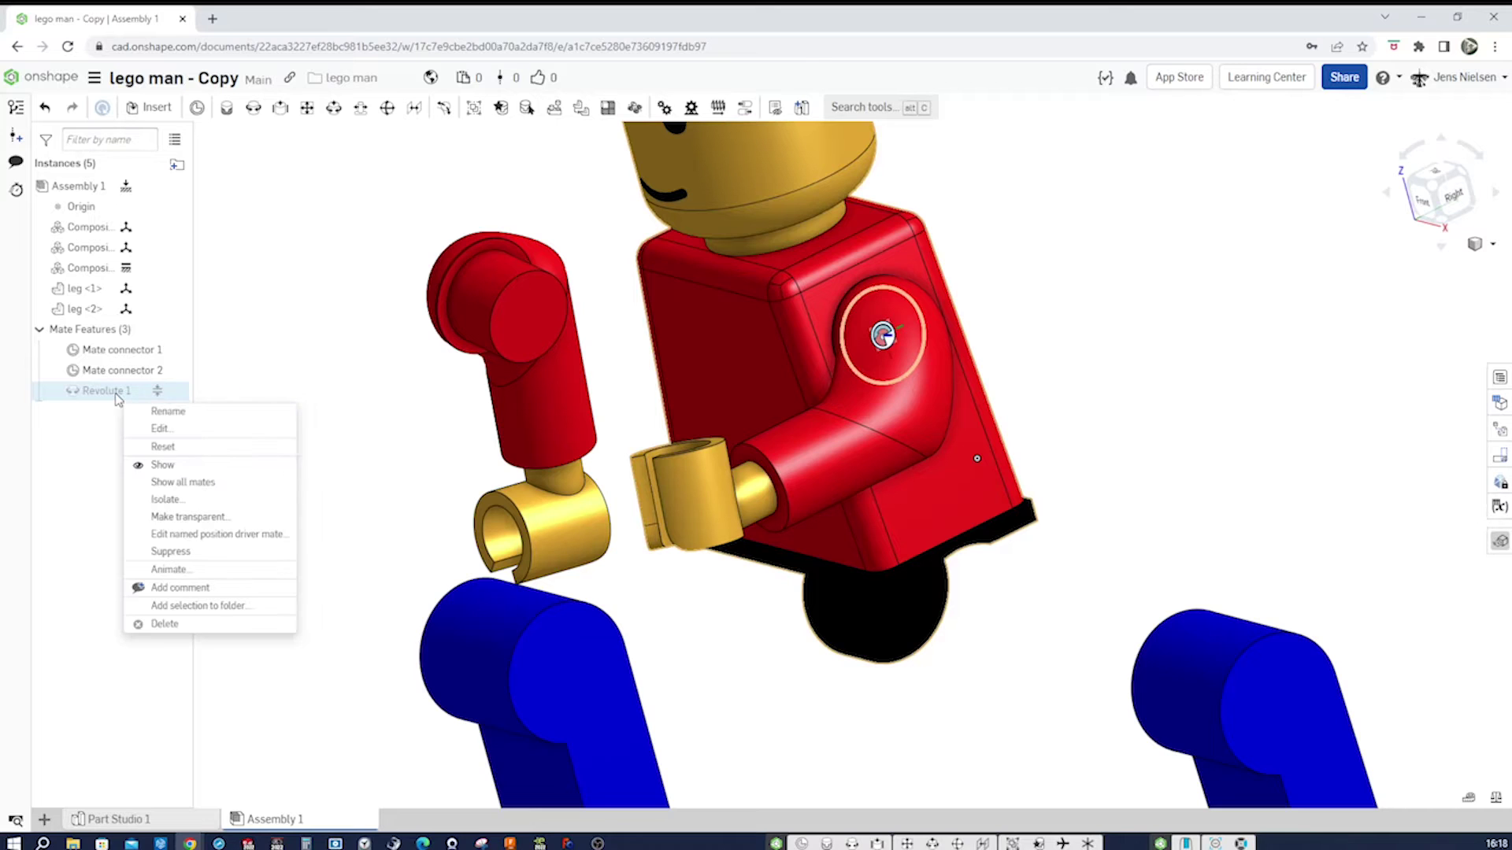
left_click(164, 446)
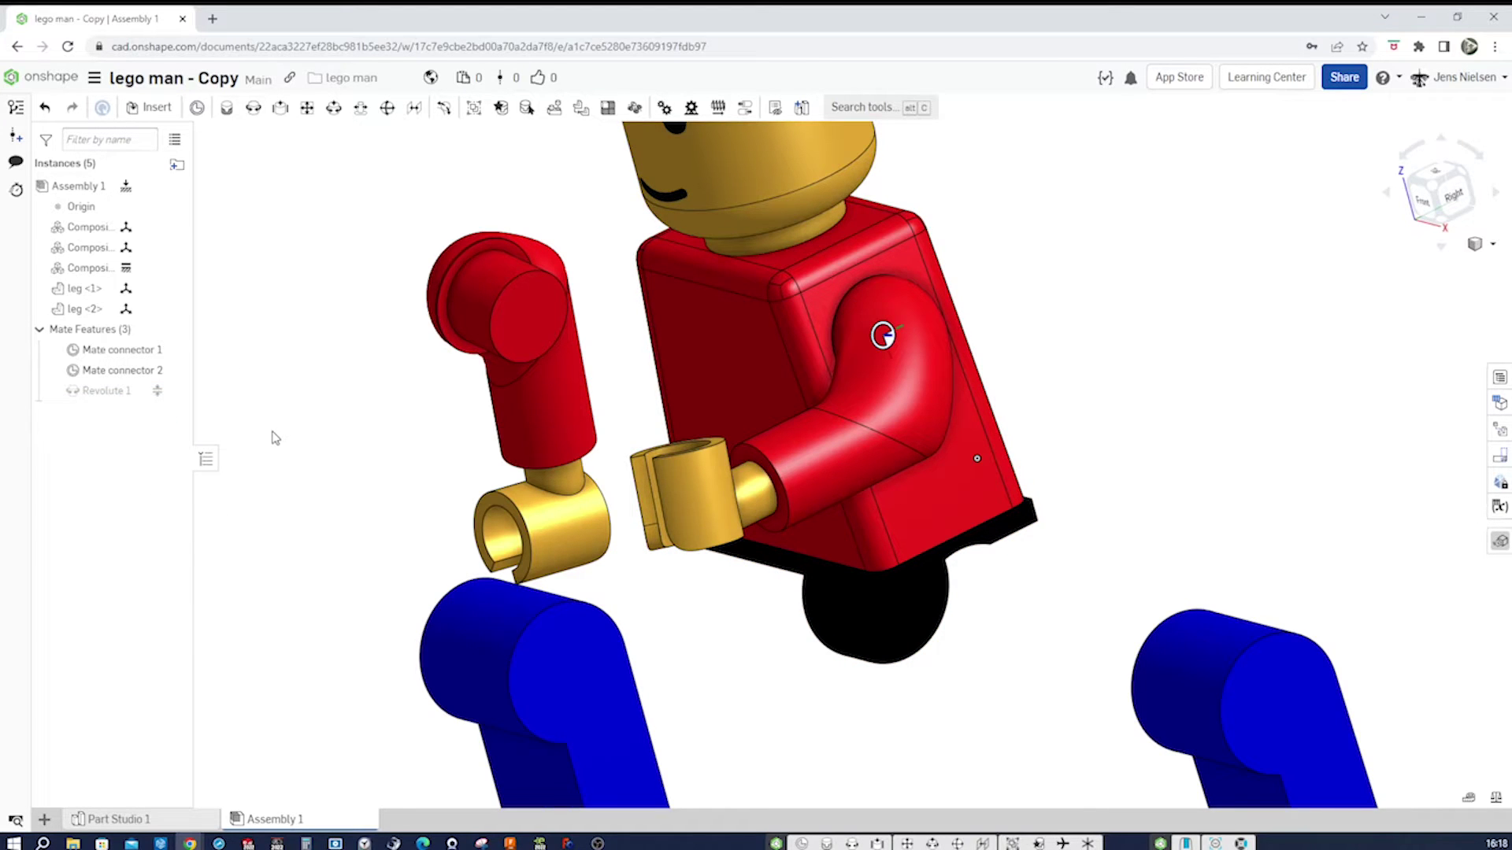
Hide the existing mate connectors and add a mate connector on the circular edge of the torso's right shoulder hole
key("shift+7")
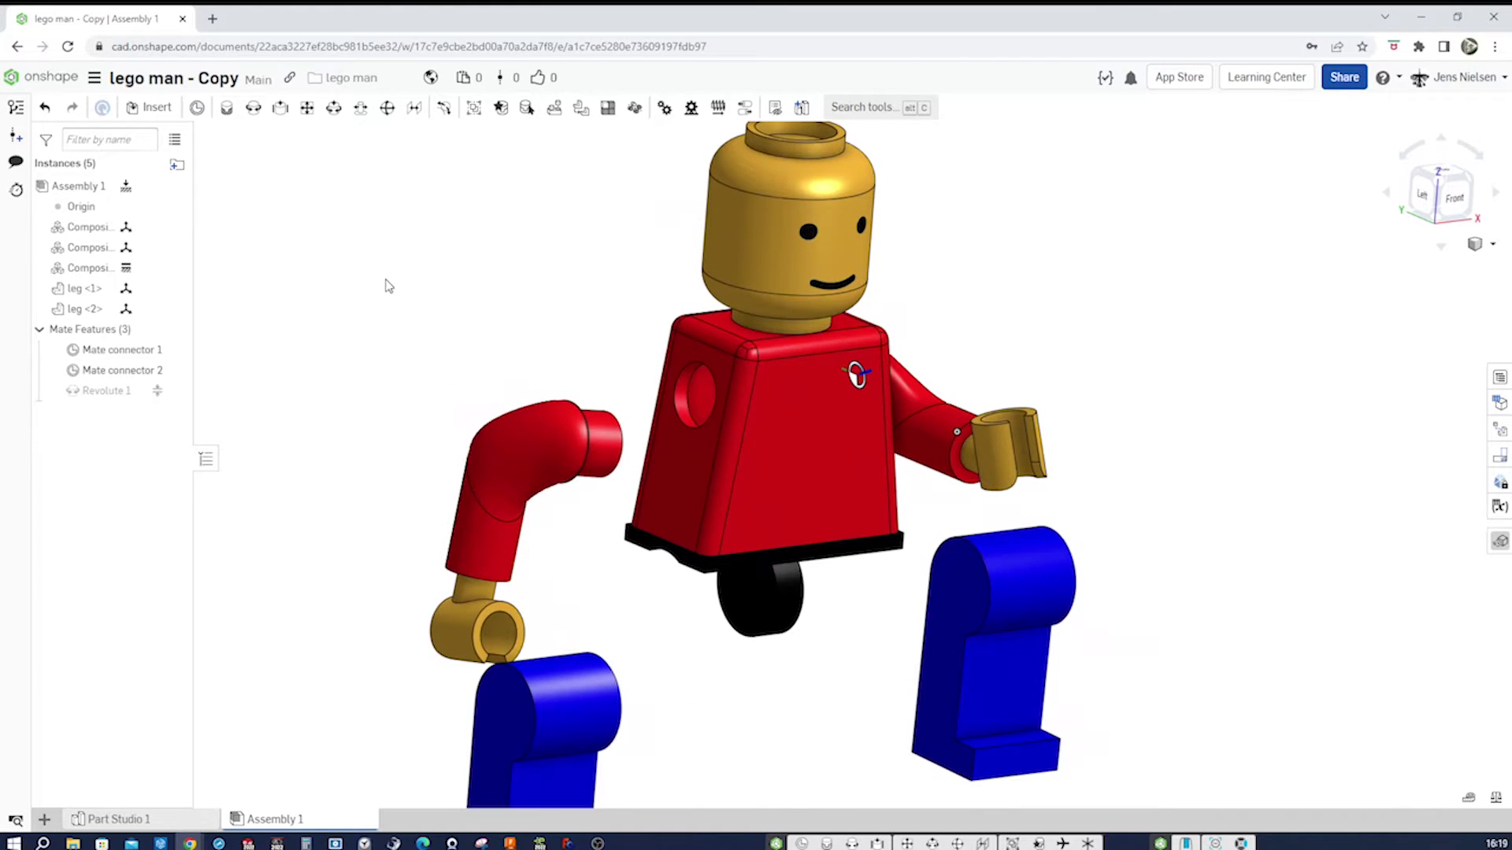
key("k")
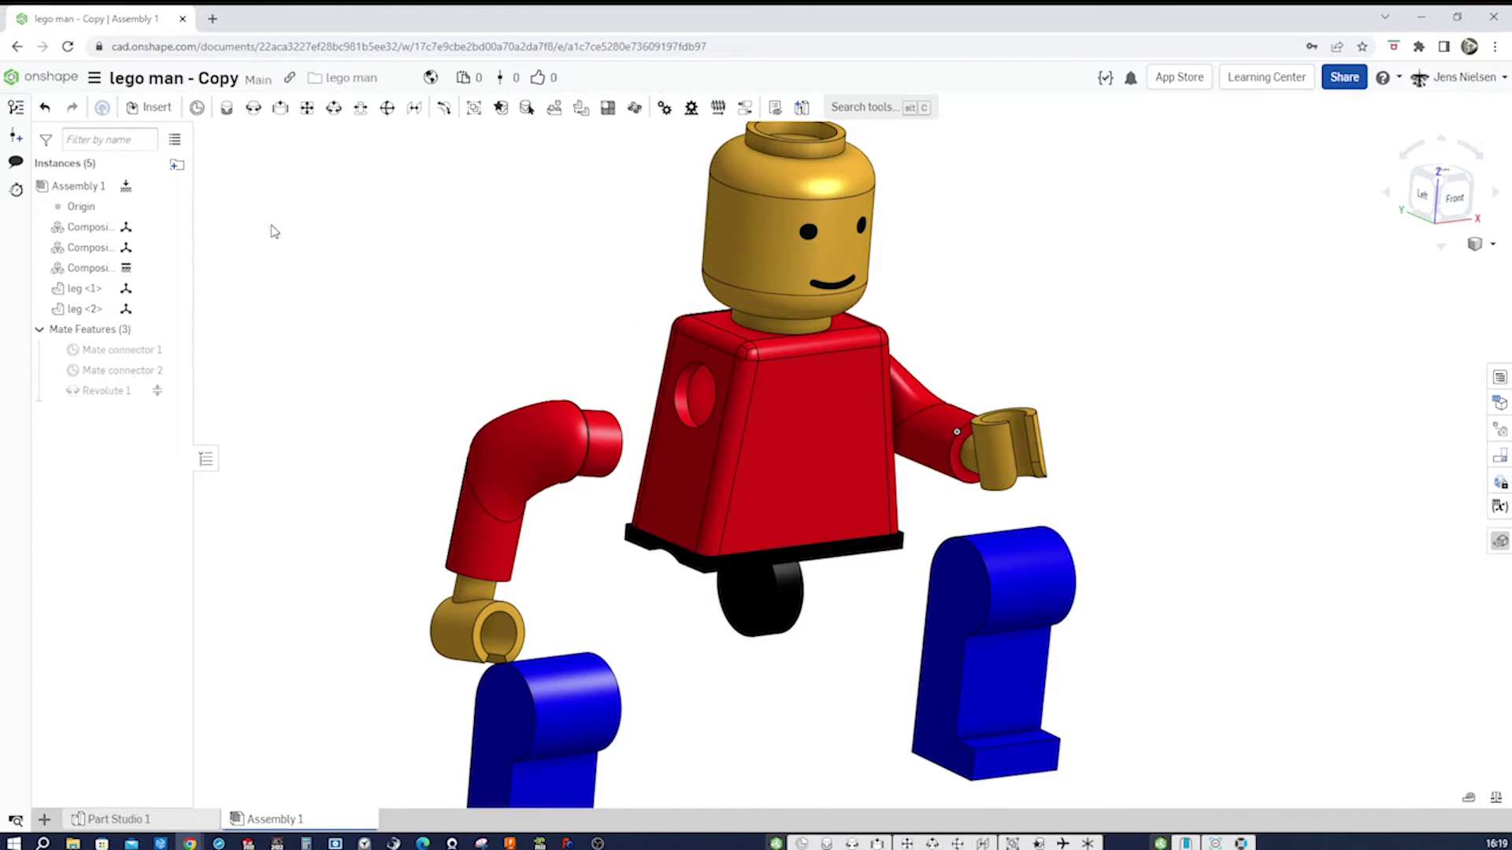
left_click(196, 108)
scroll(639, 368, "up", 2)
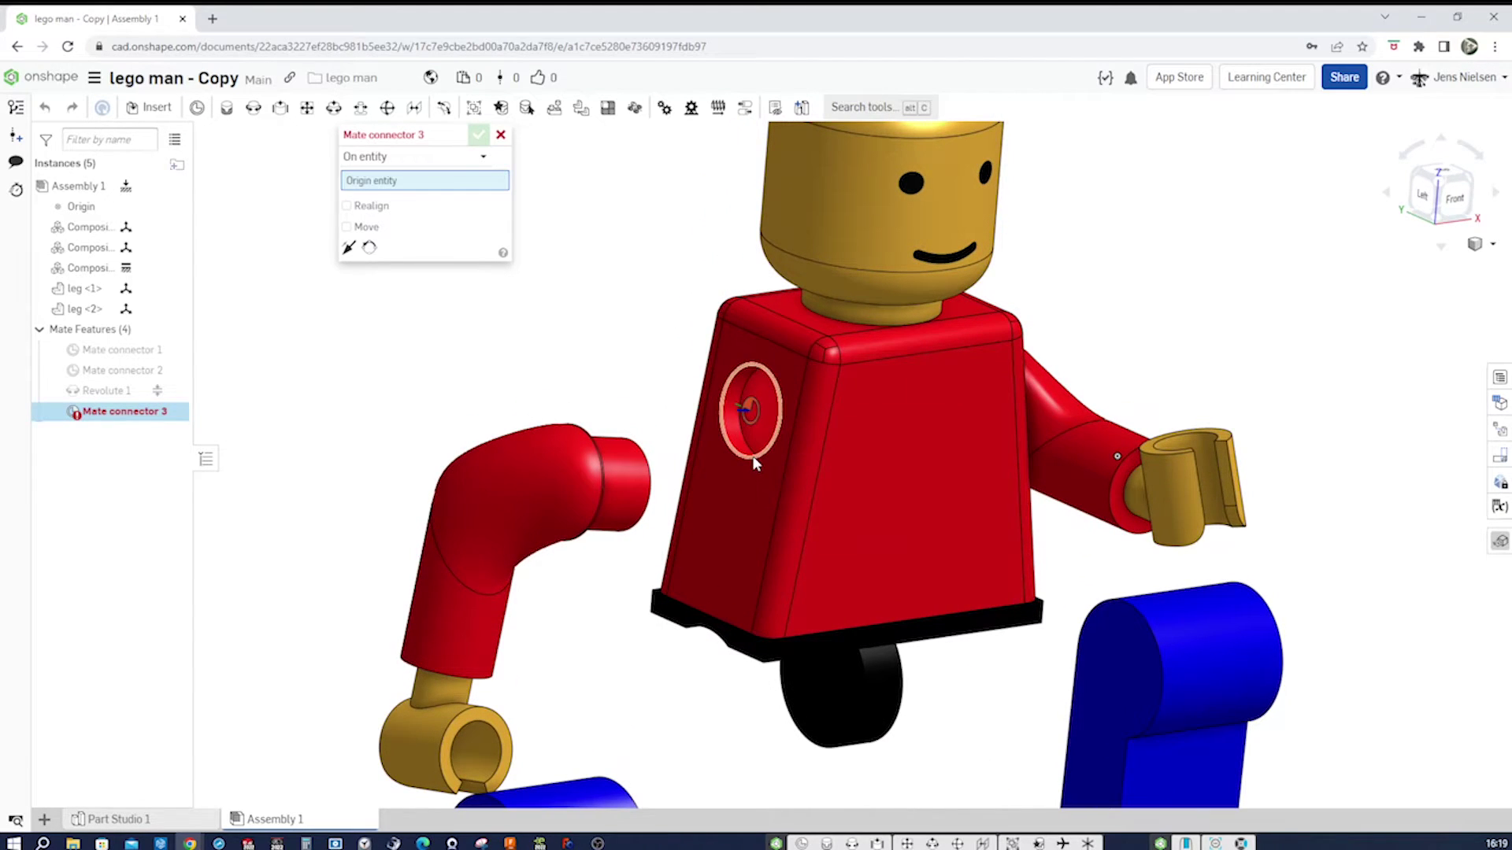
left_click(752, 458)
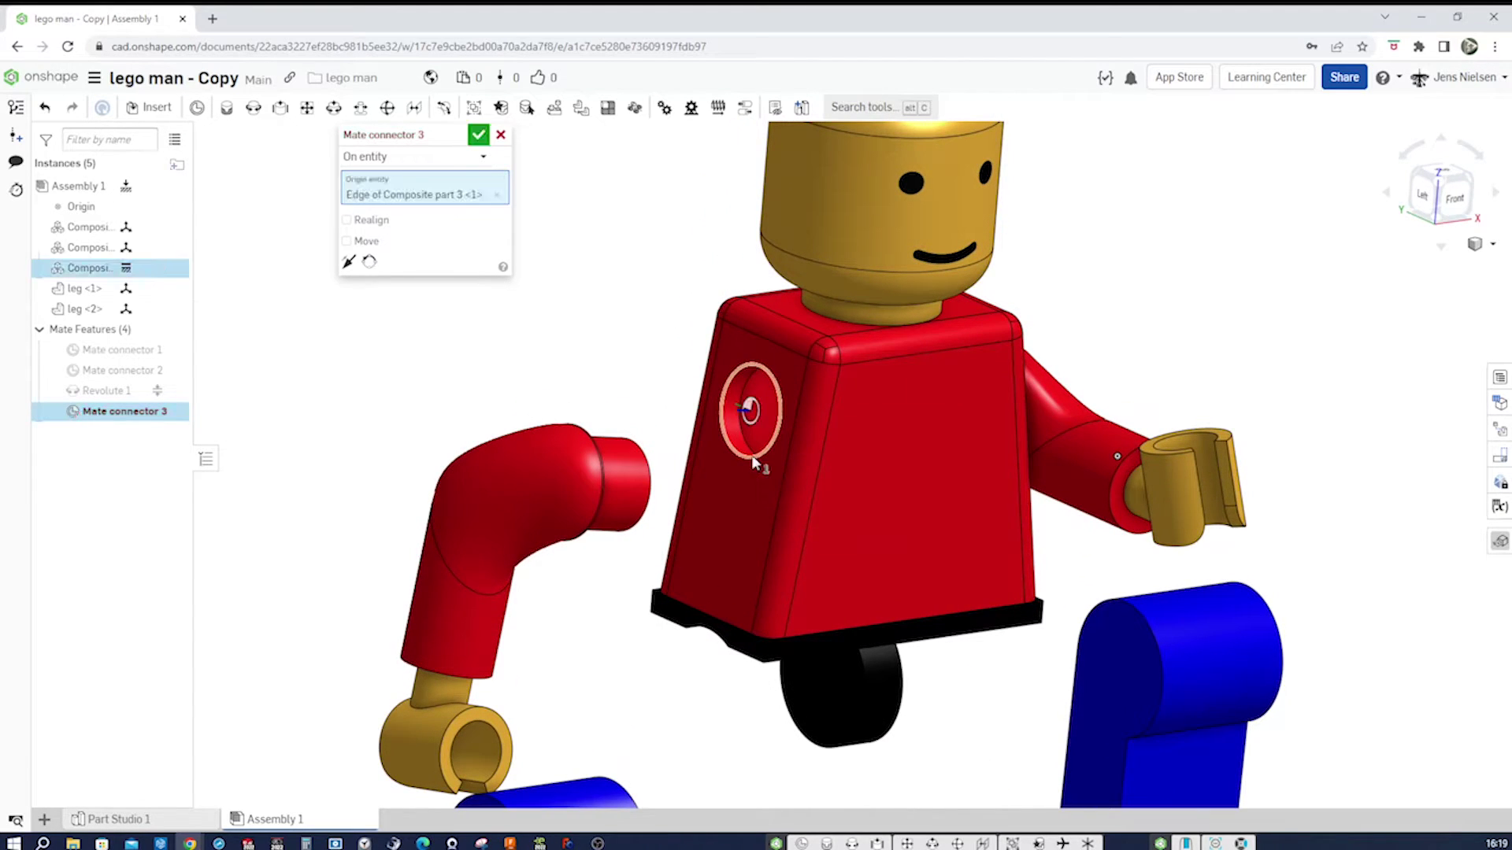
left_click(478, 135)
Add a mate connector on the right arm's circular shoulder edge, flipping its primary axis and reorienting its secondary axis
left_click(199, 107)
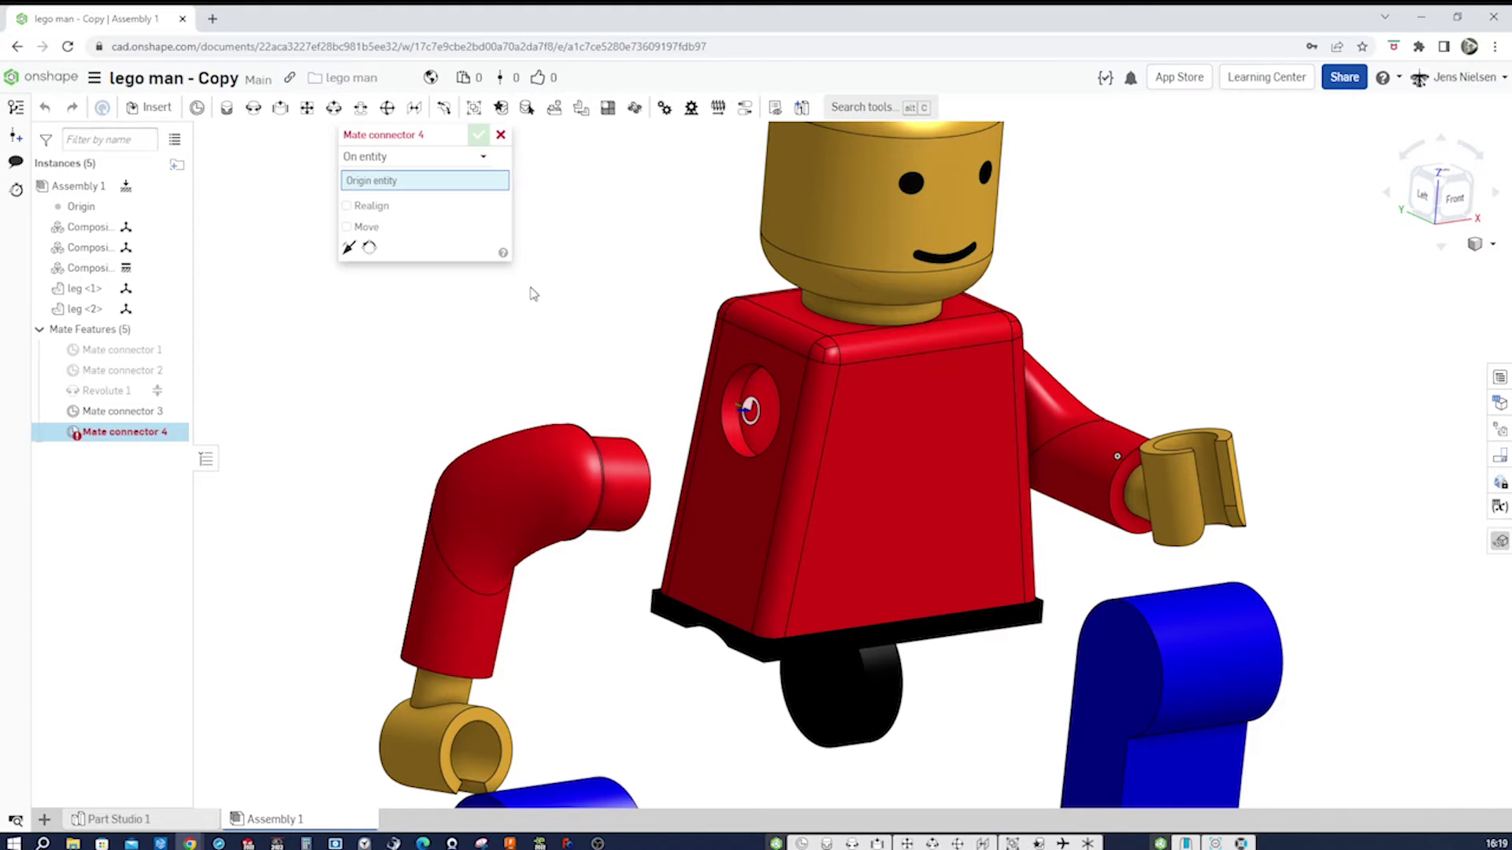
right_click_drag(823, 355, 683, 446)
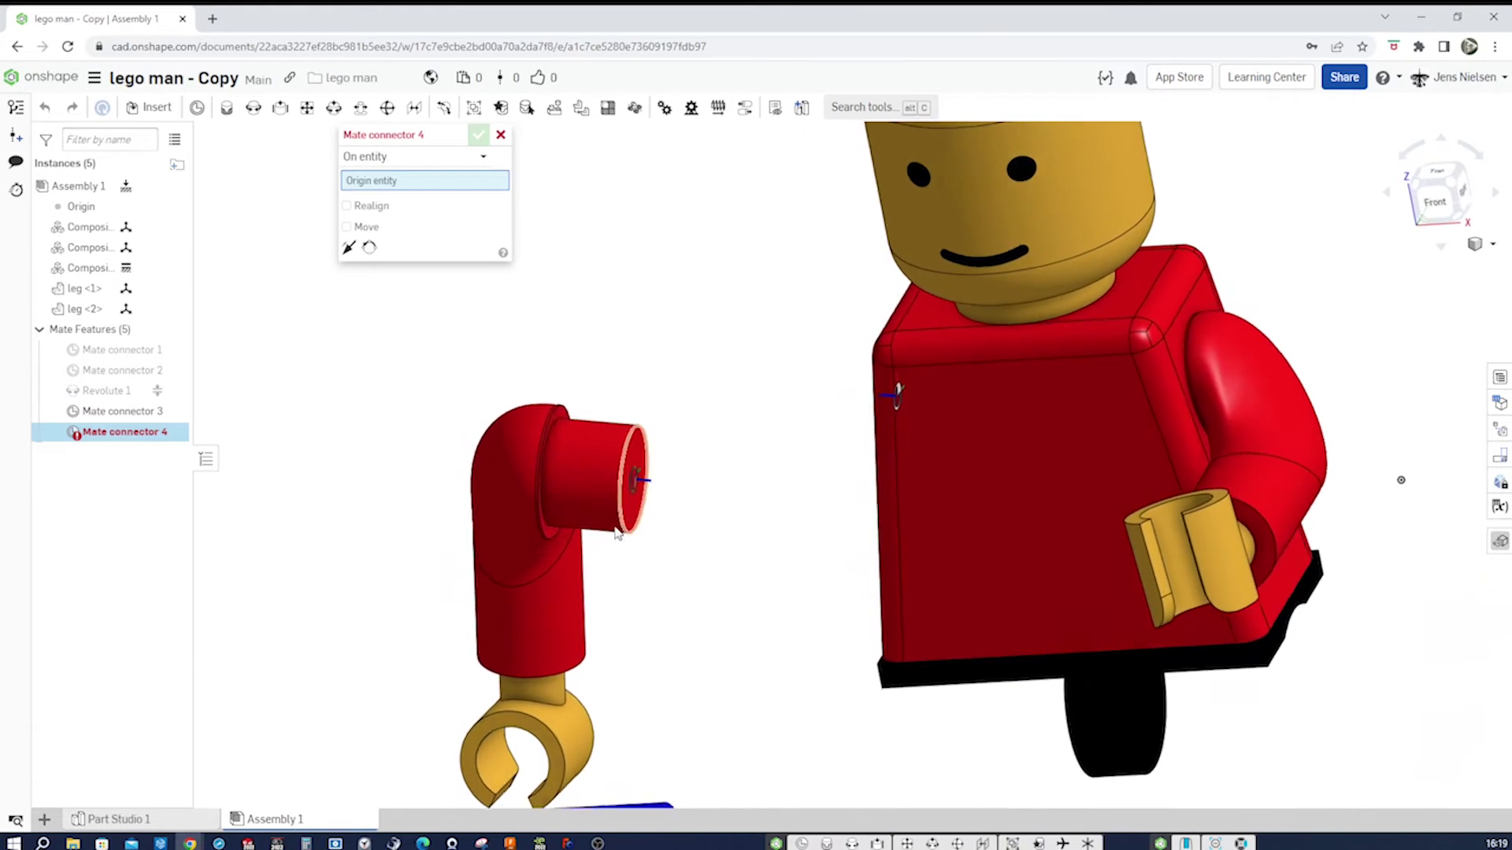
left_click(549, 532)
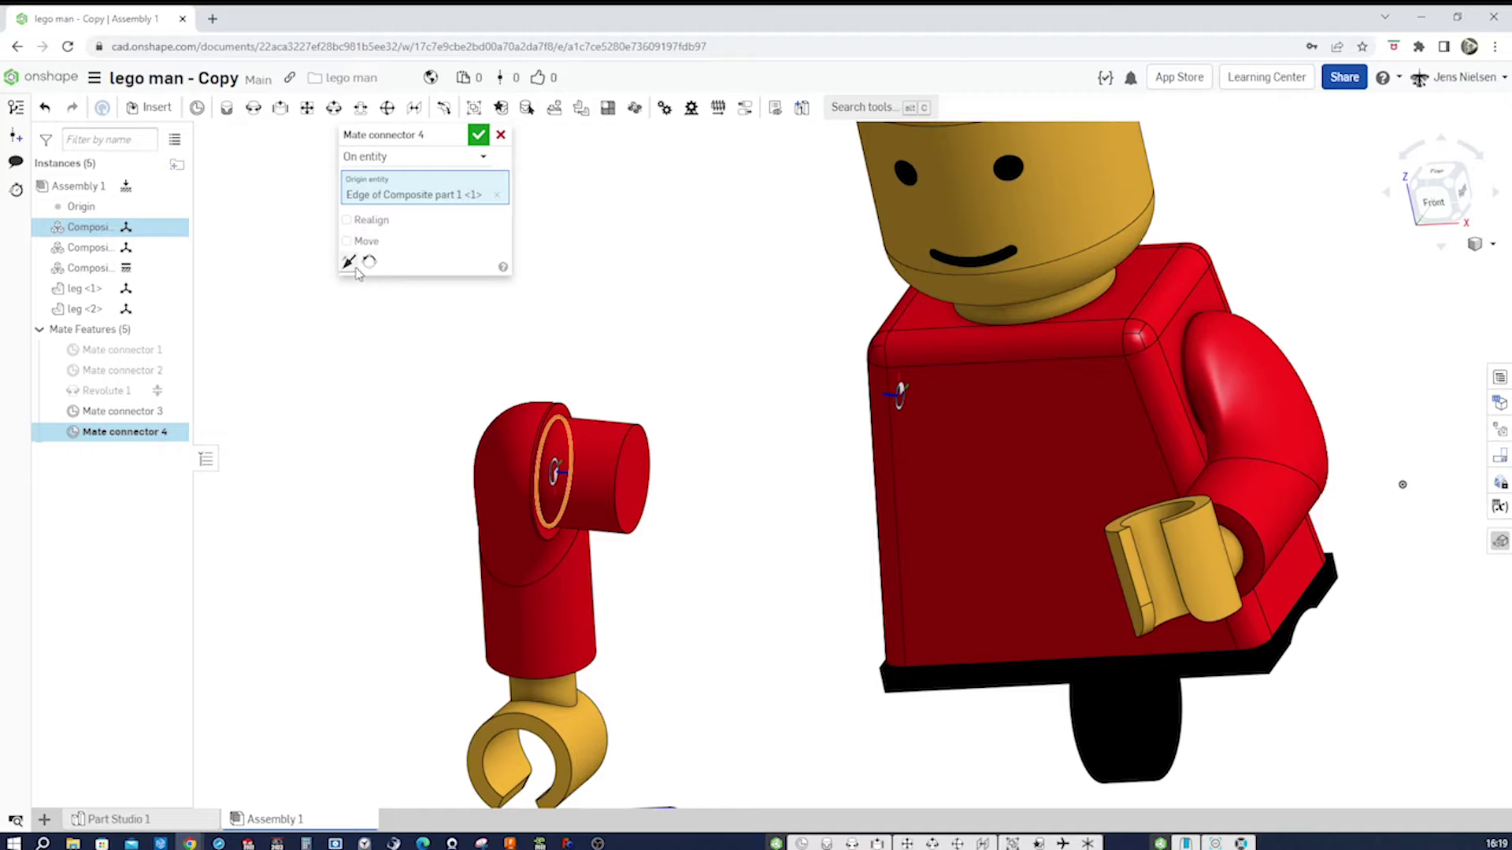
key("Right")
key("Right")
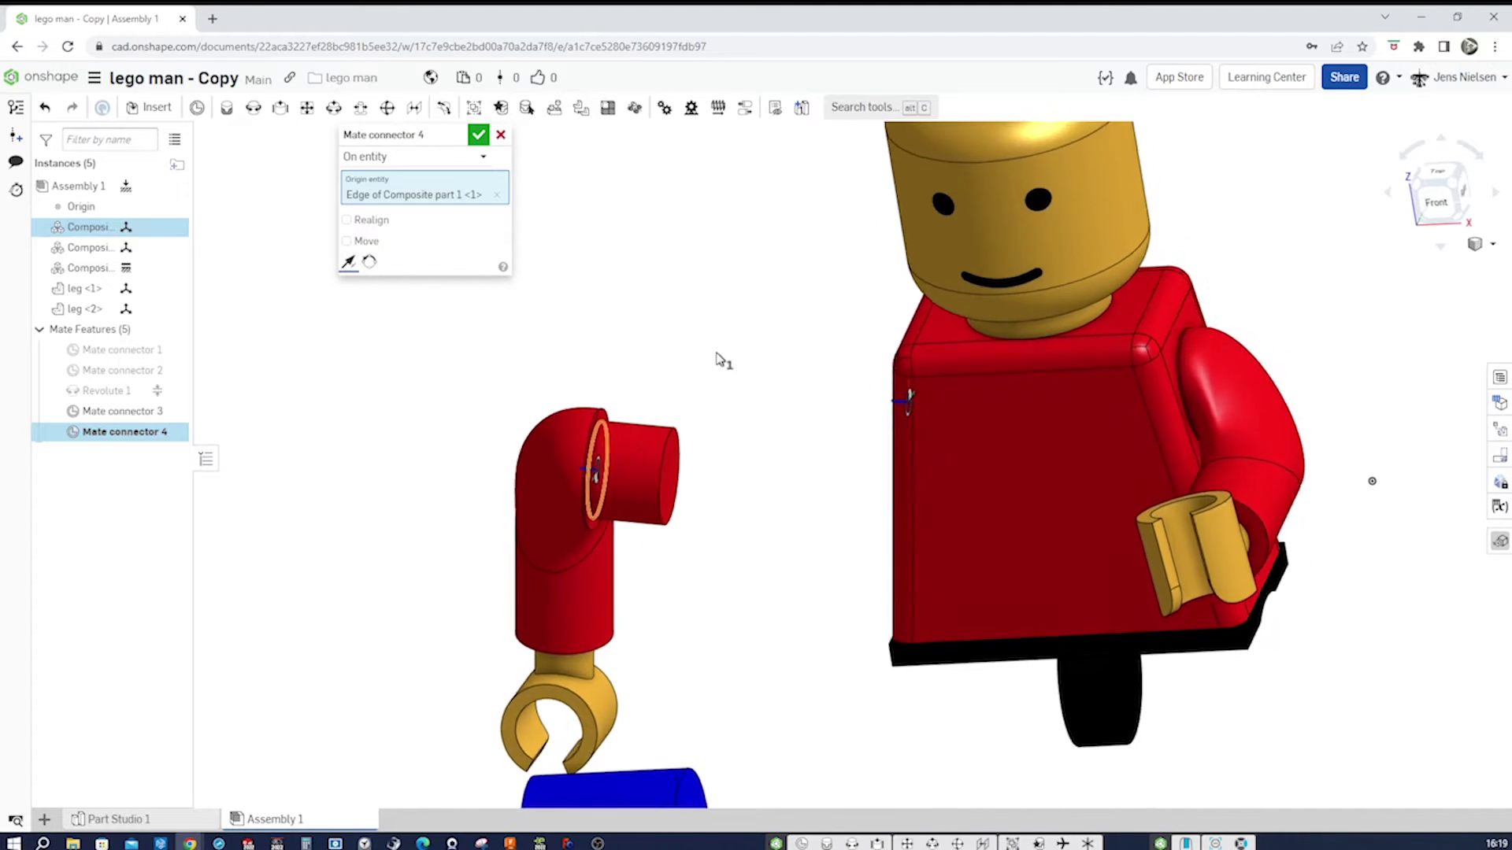
scroll(718, 359, "up", 3)
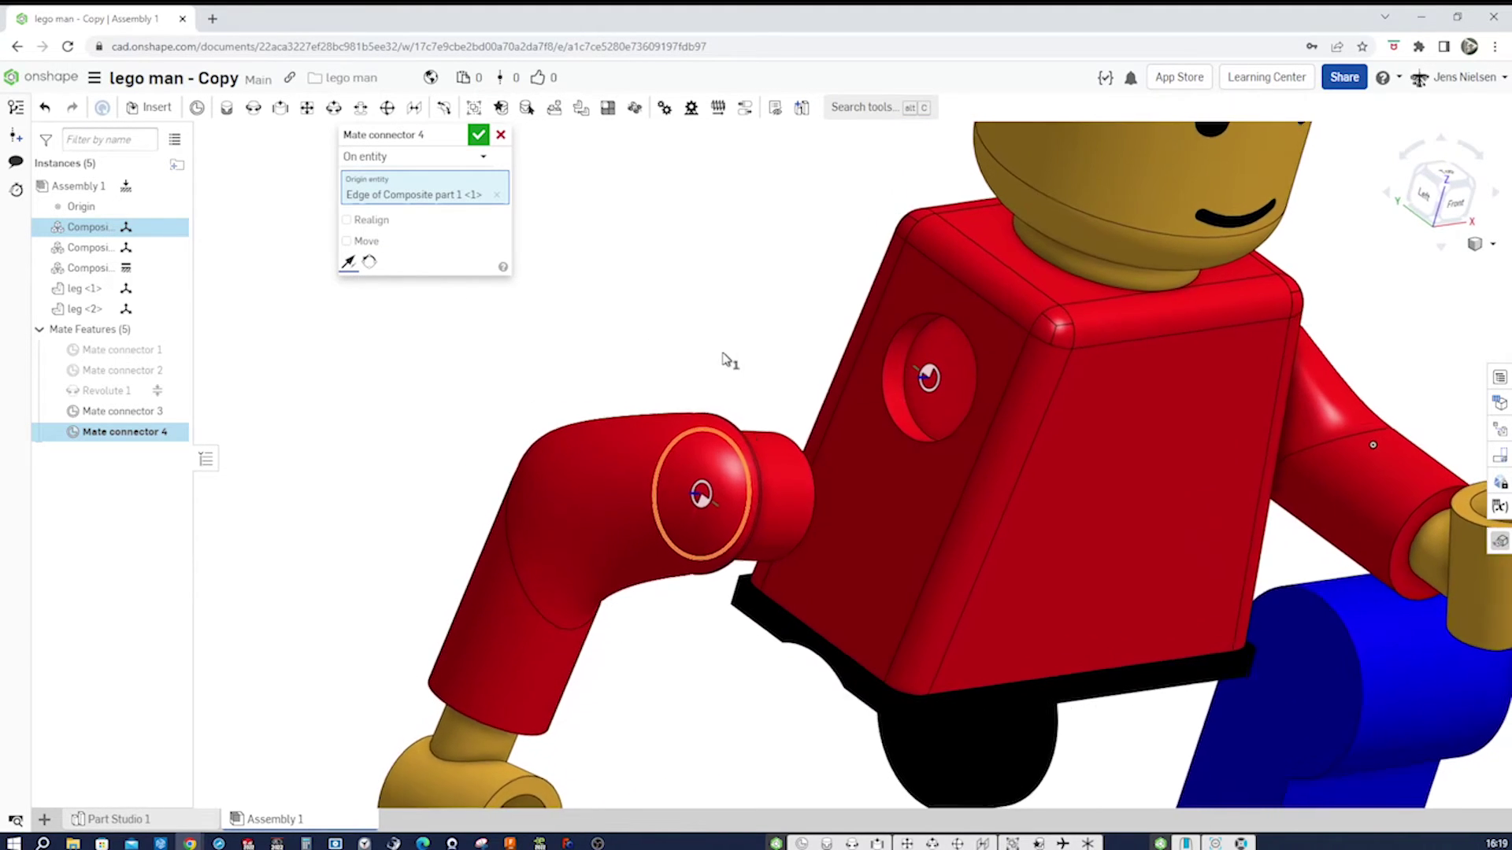
left_click(375, 264)
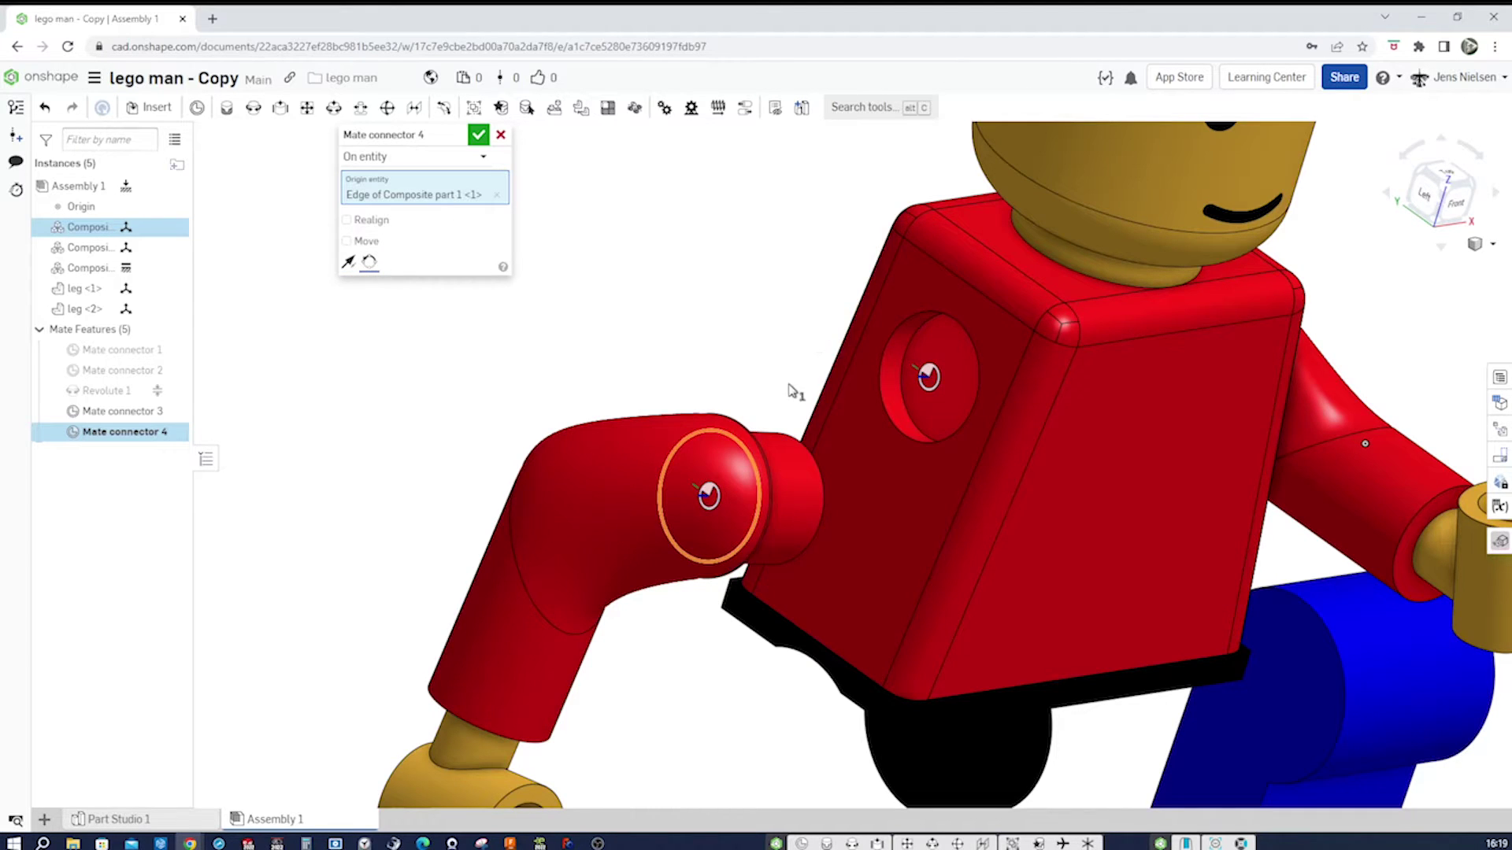
key("Right")
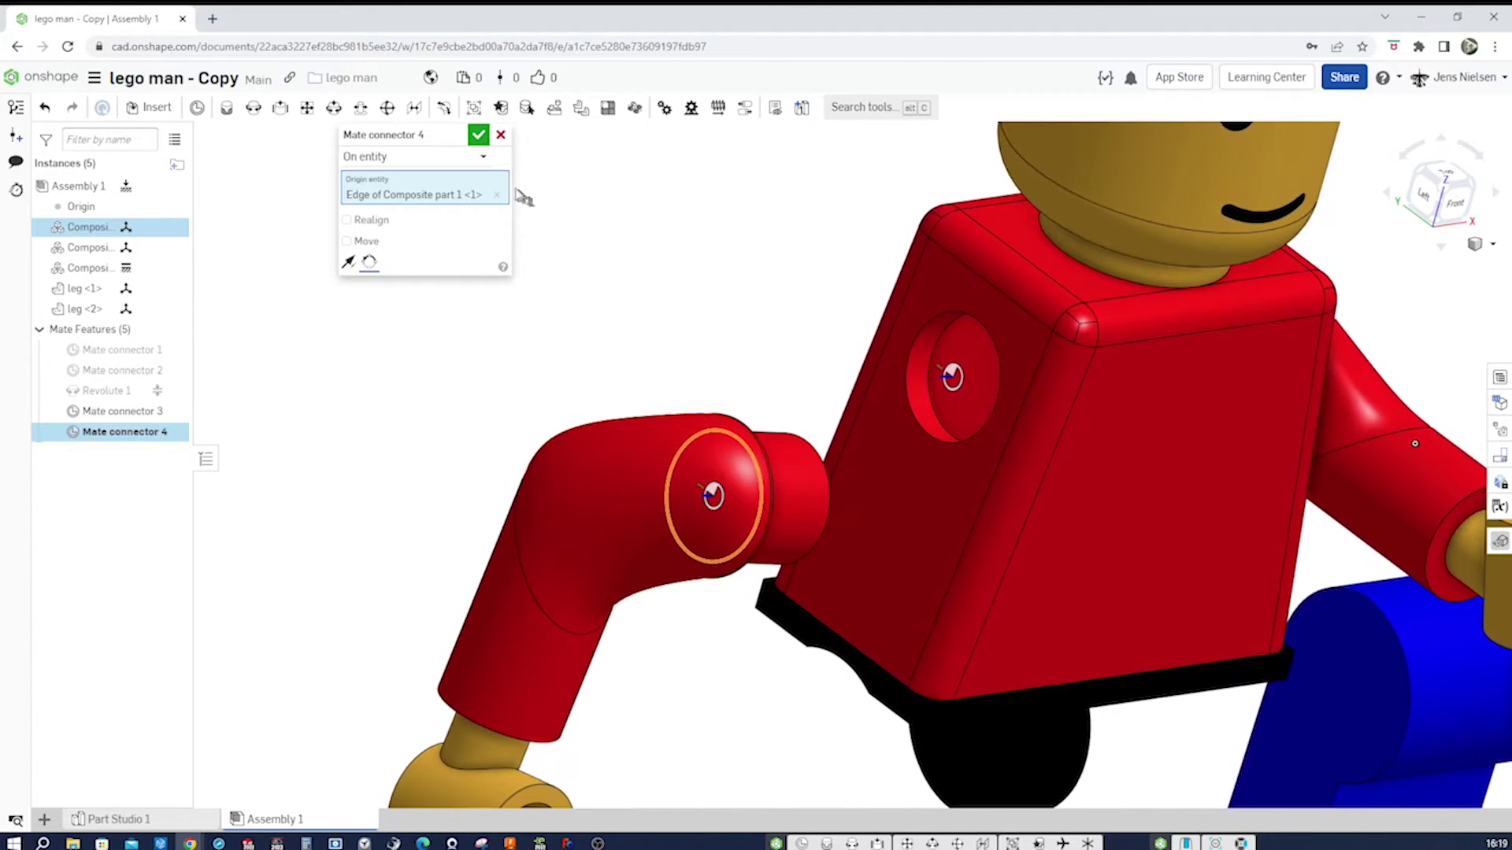
left_click(479, 136)
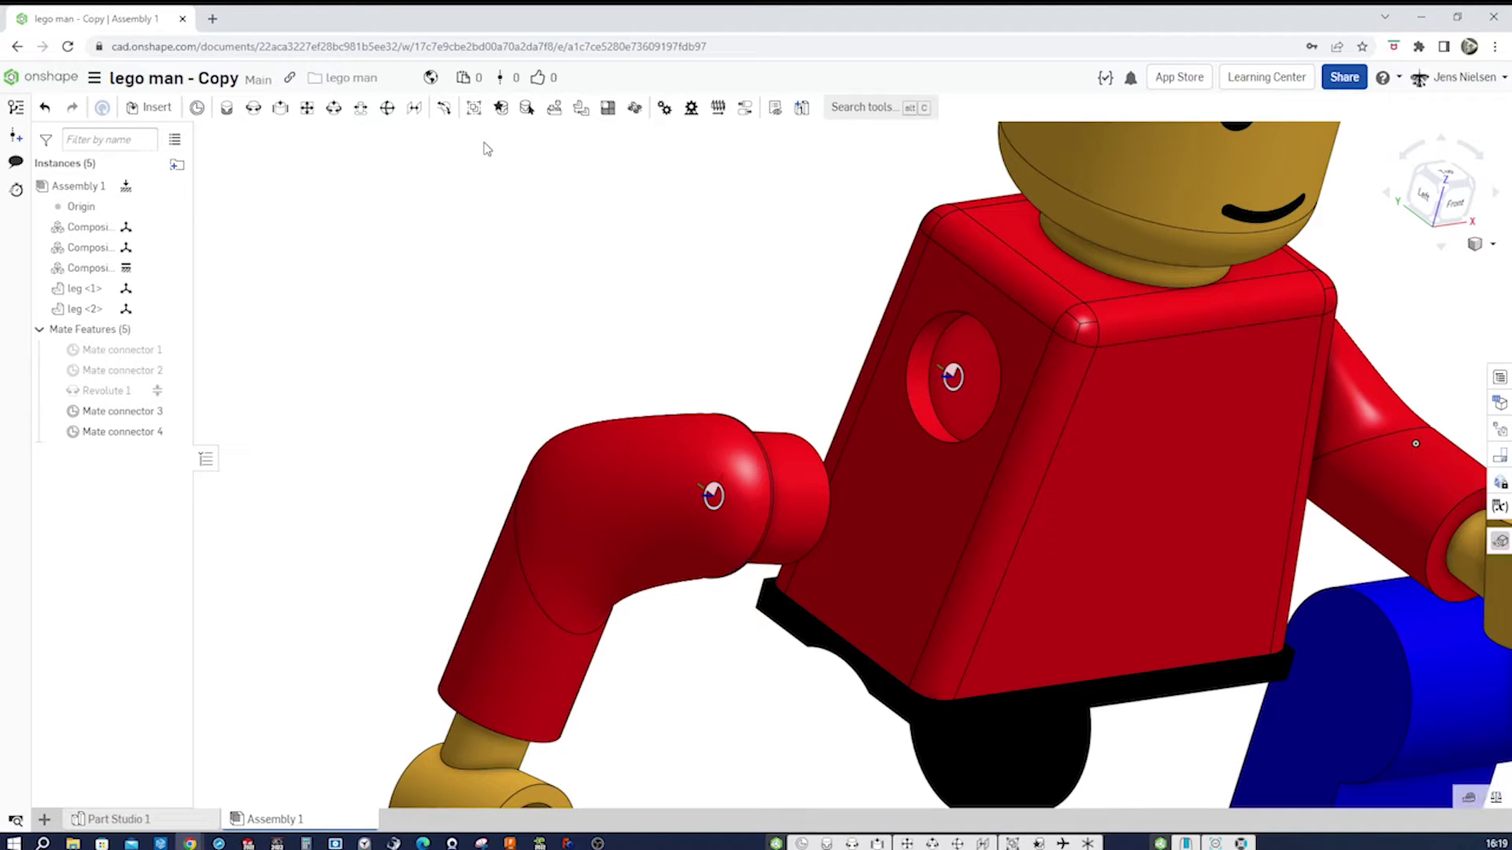
Create a revolute mate between Mate connector 3 on the torso and Mate connector 4 on the right arm
left_click(254, 109)
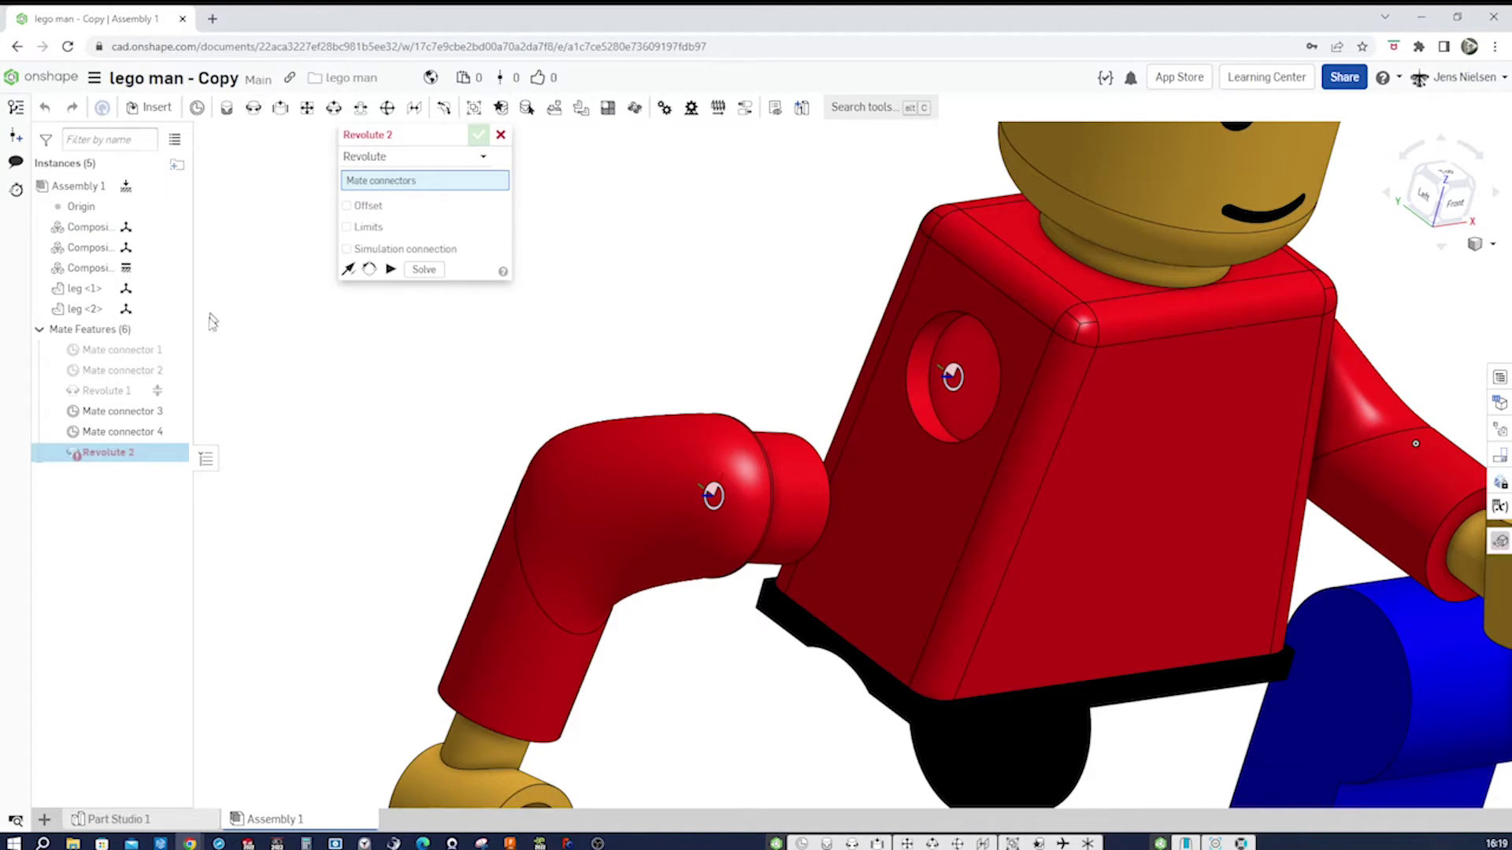
left_click(146, 415)
left_click(146, 431)
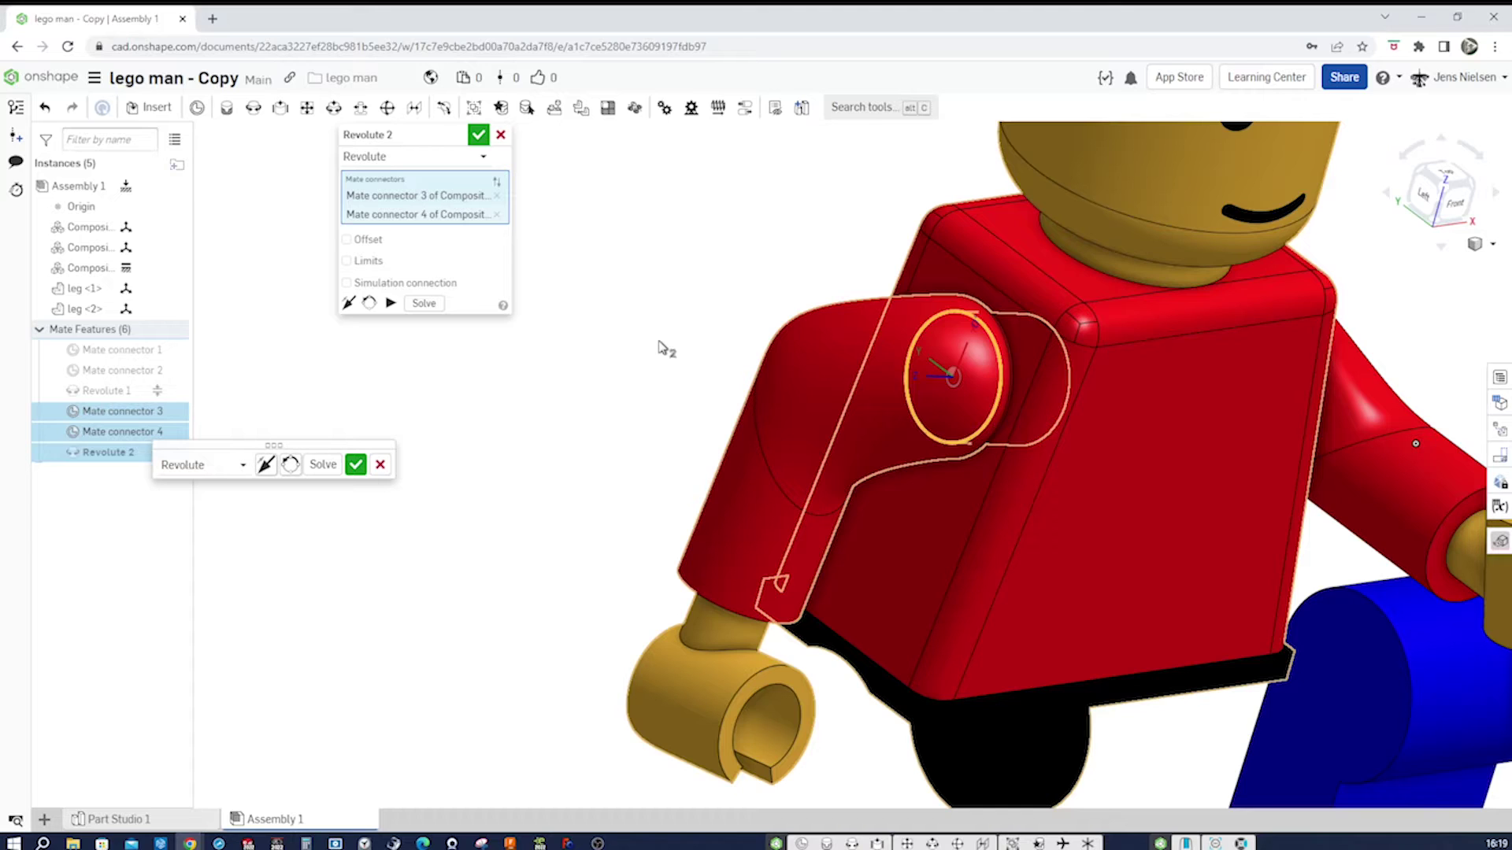
Limit the right arm's revolute mate to 0 deg minimum and 90 deg maximum and accept the mate
left_click(346, 261)
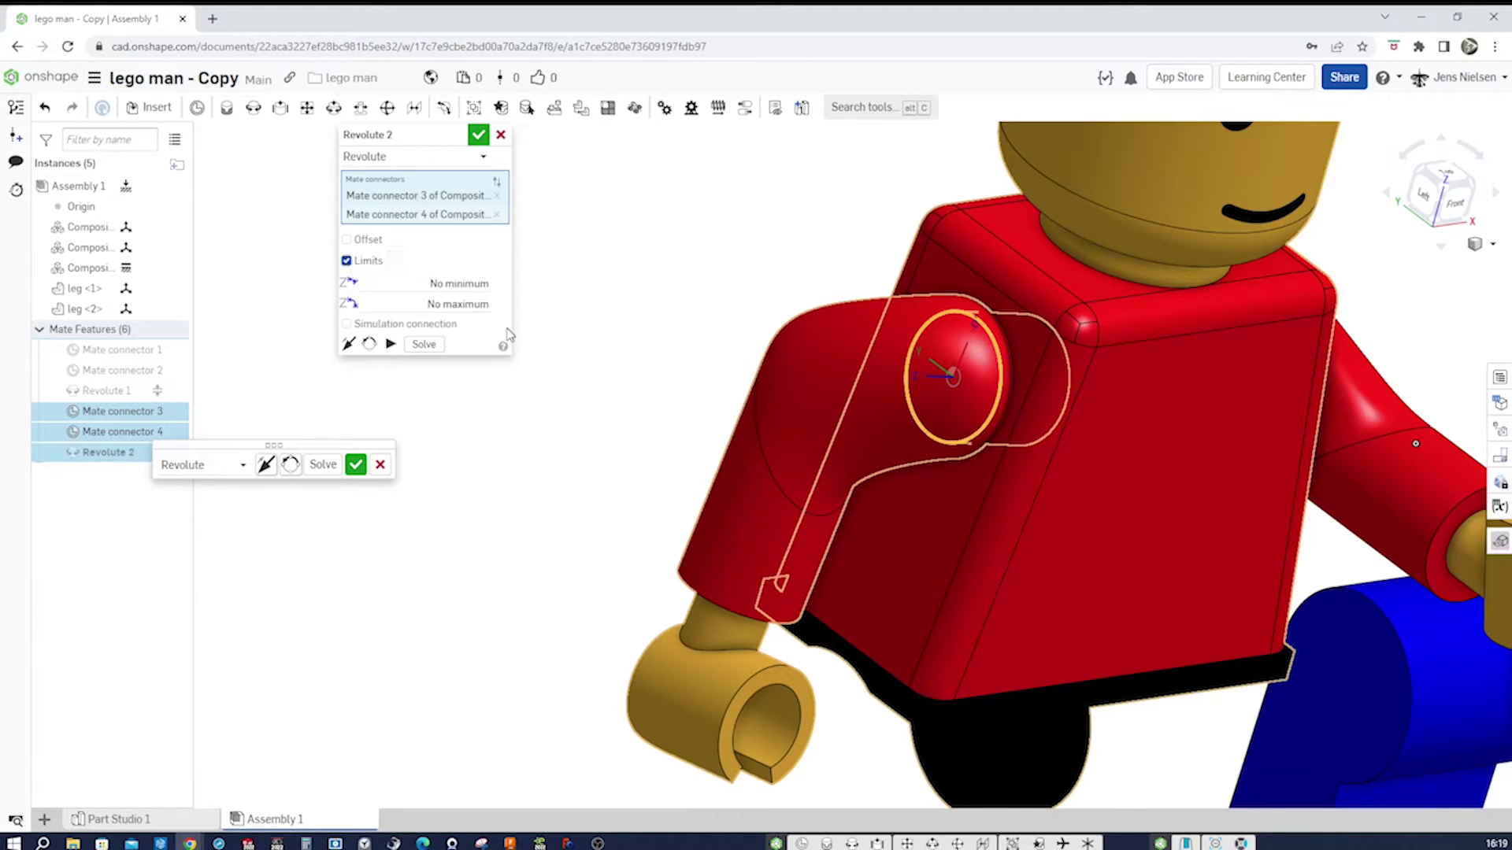
scroll(574, 341, "down", 1)
scroll(572, 341, "down", 2)
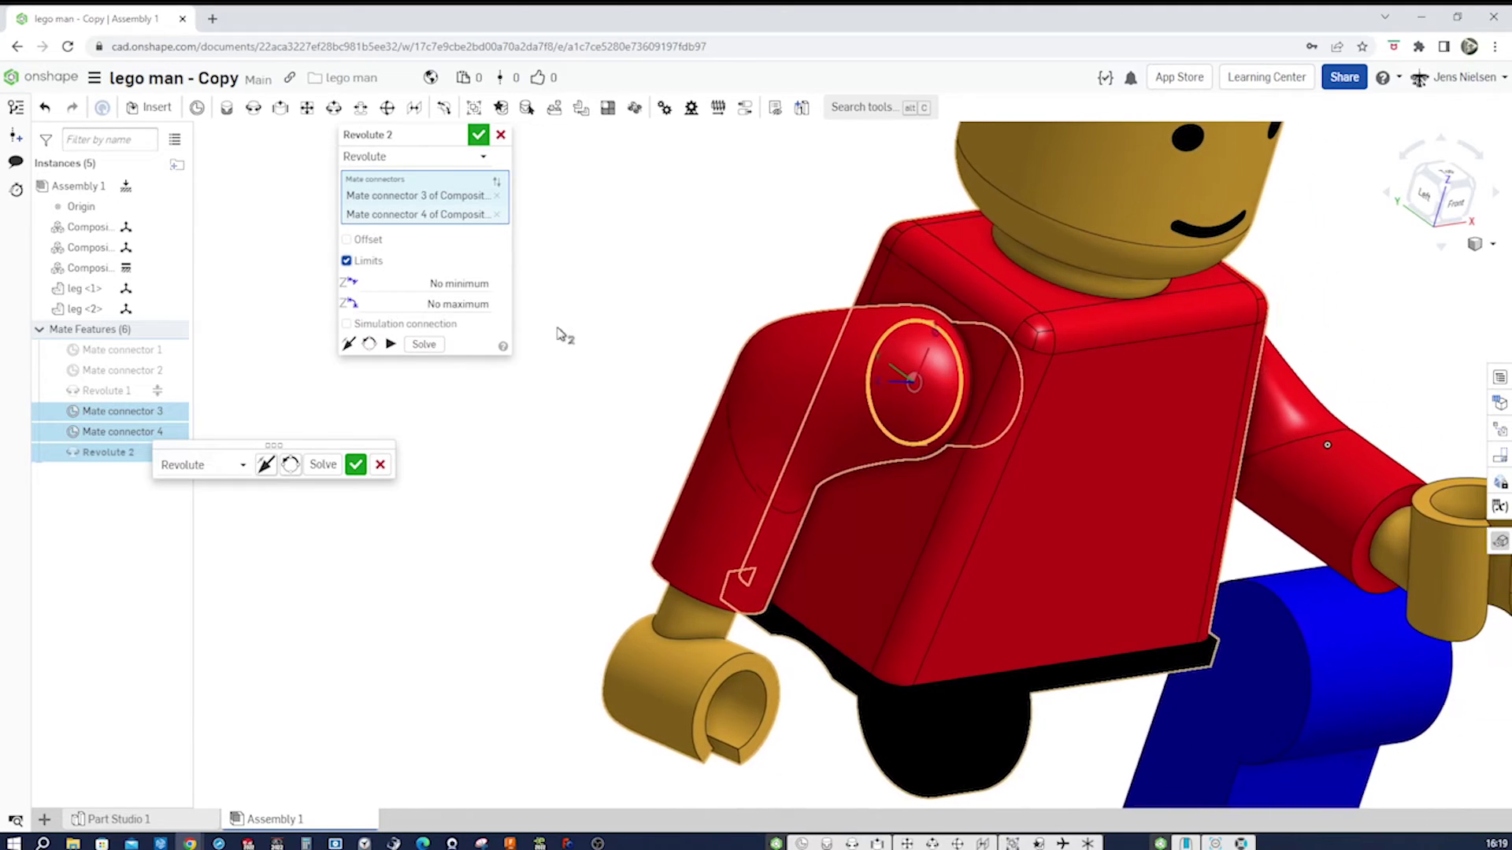
left_click(465, 285)
type("0")
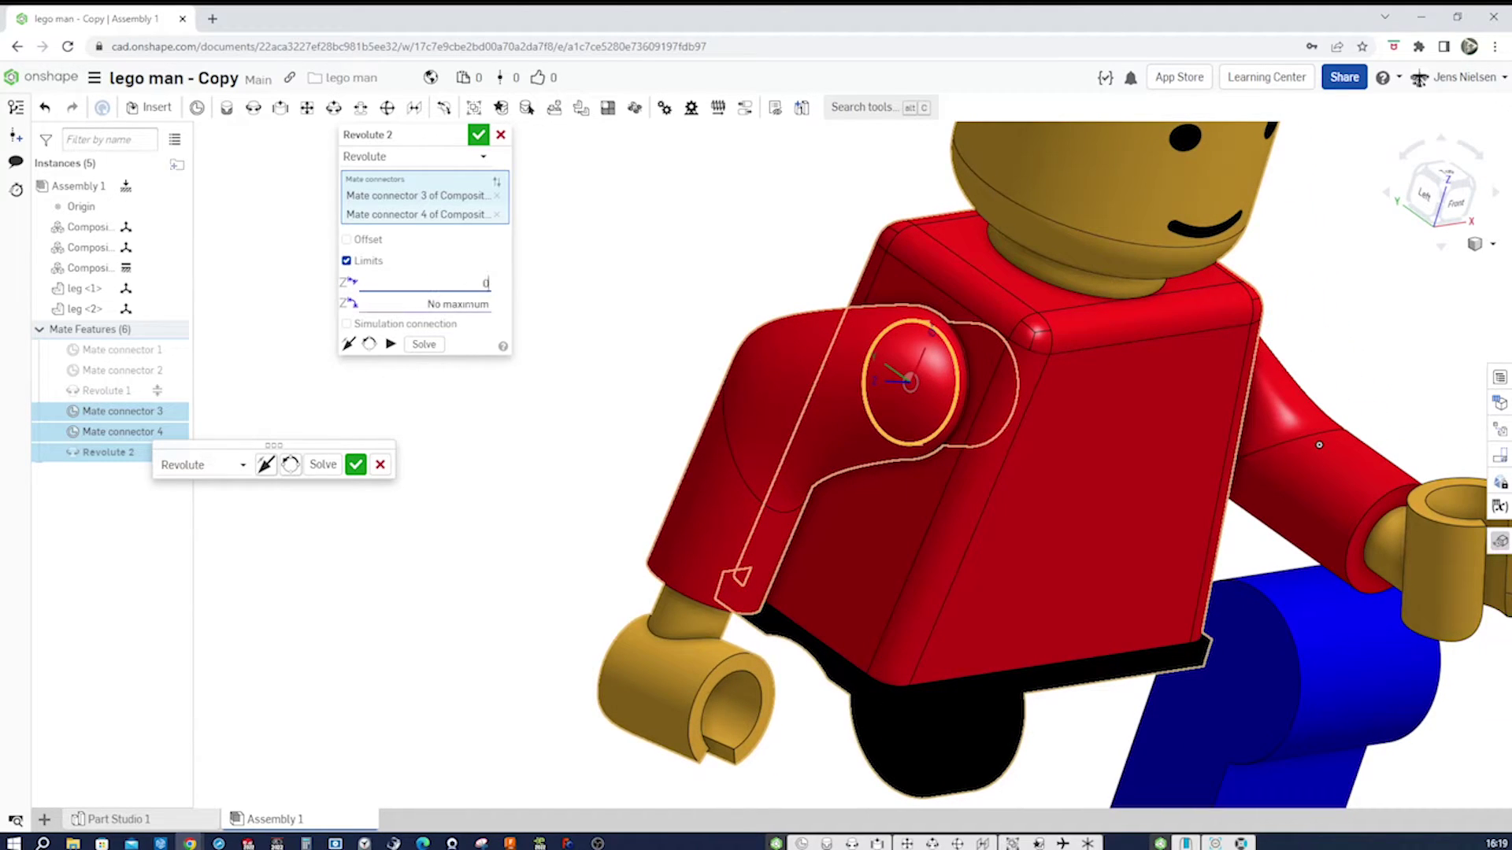
left_click(469, 305)
type("90")
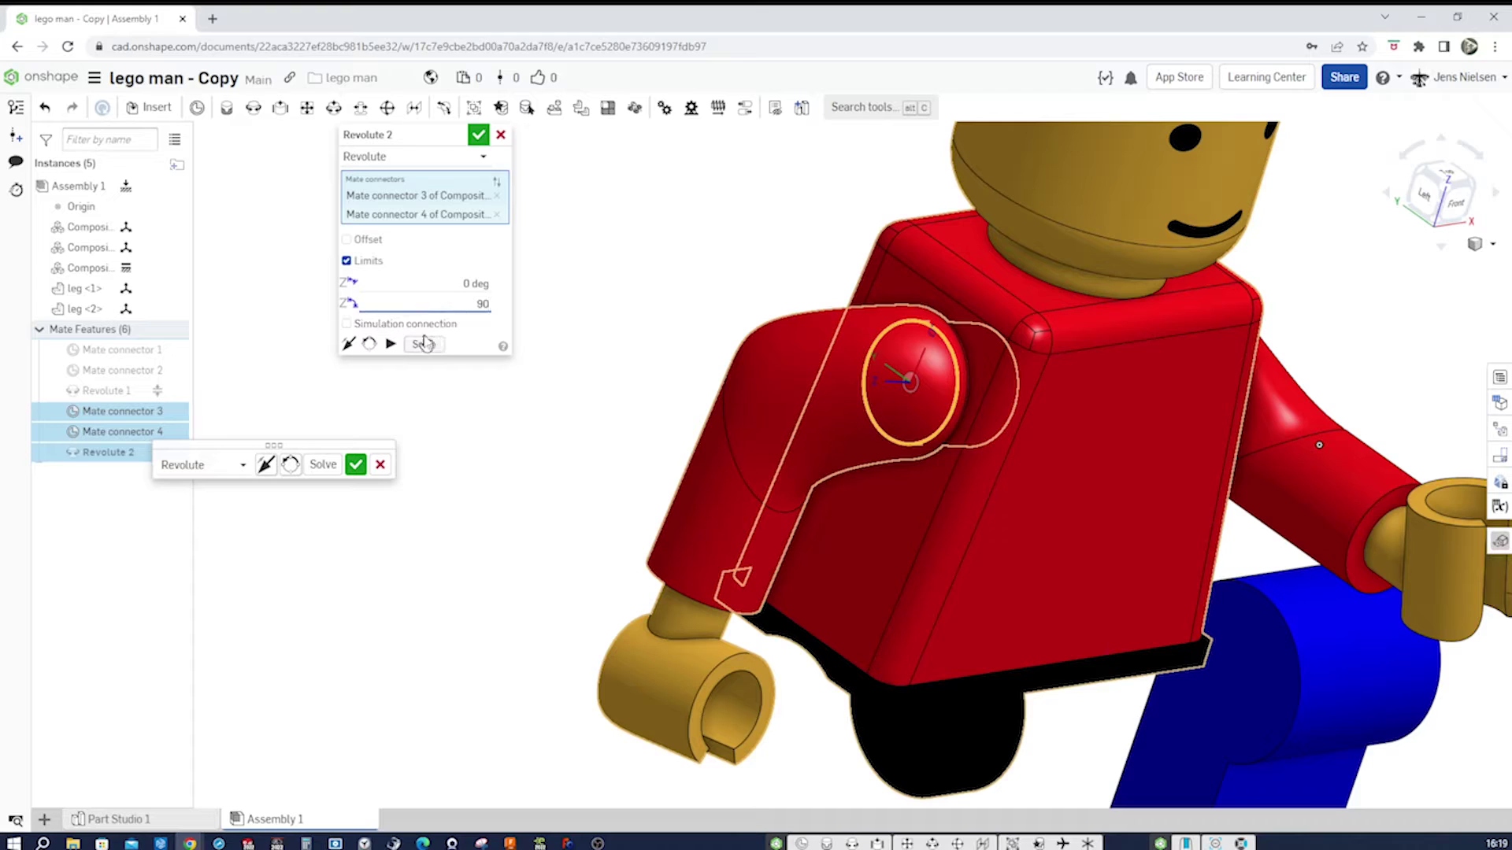
left_click(480, 140)
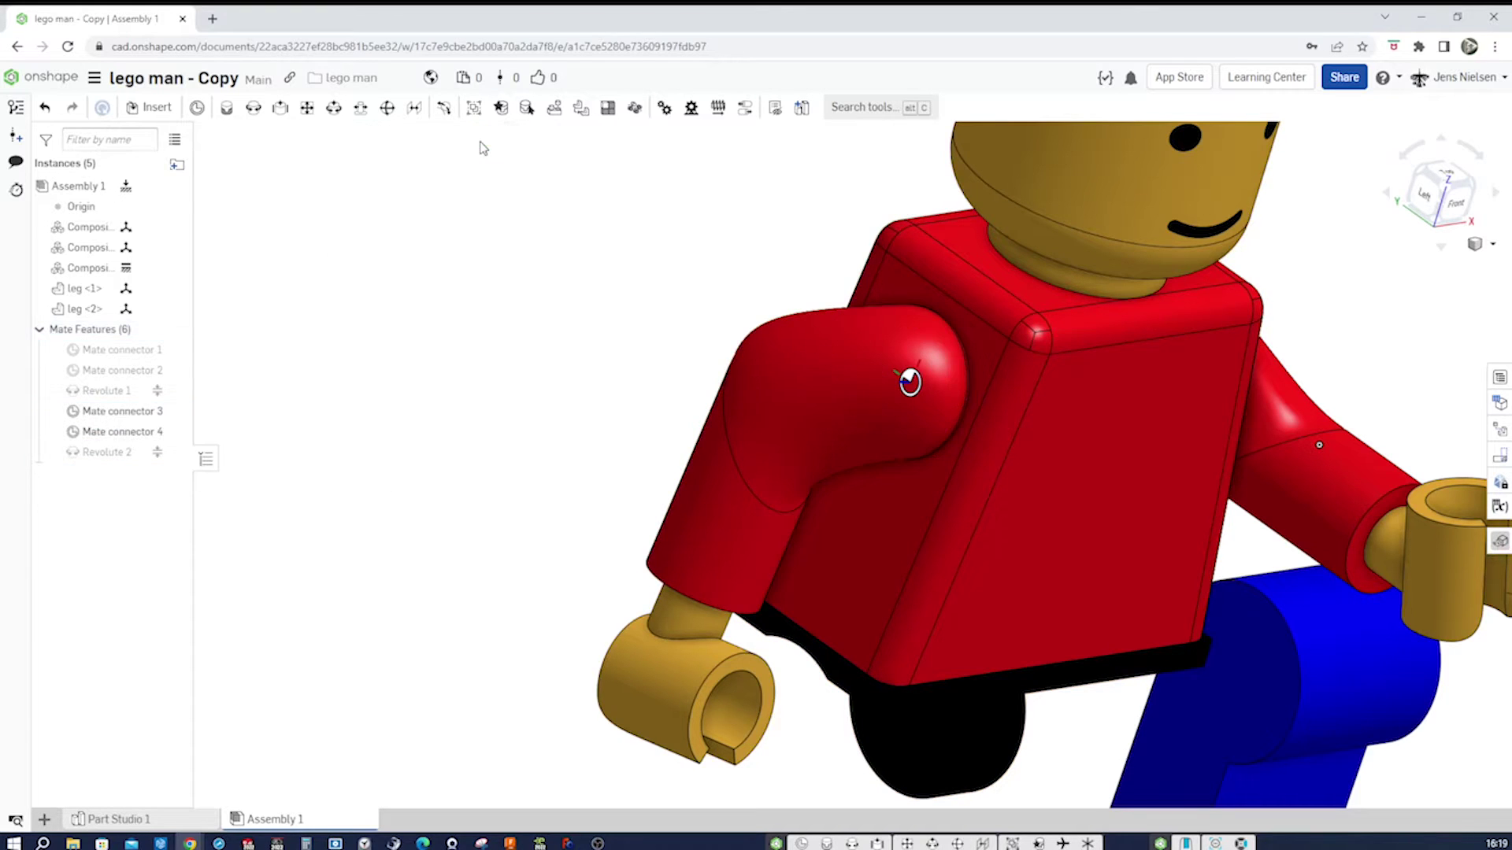
Animate the right arm's Revolute 2 mate from 0 deg to 90 deg, stop the playback and close the animation
right_click(117, 455)
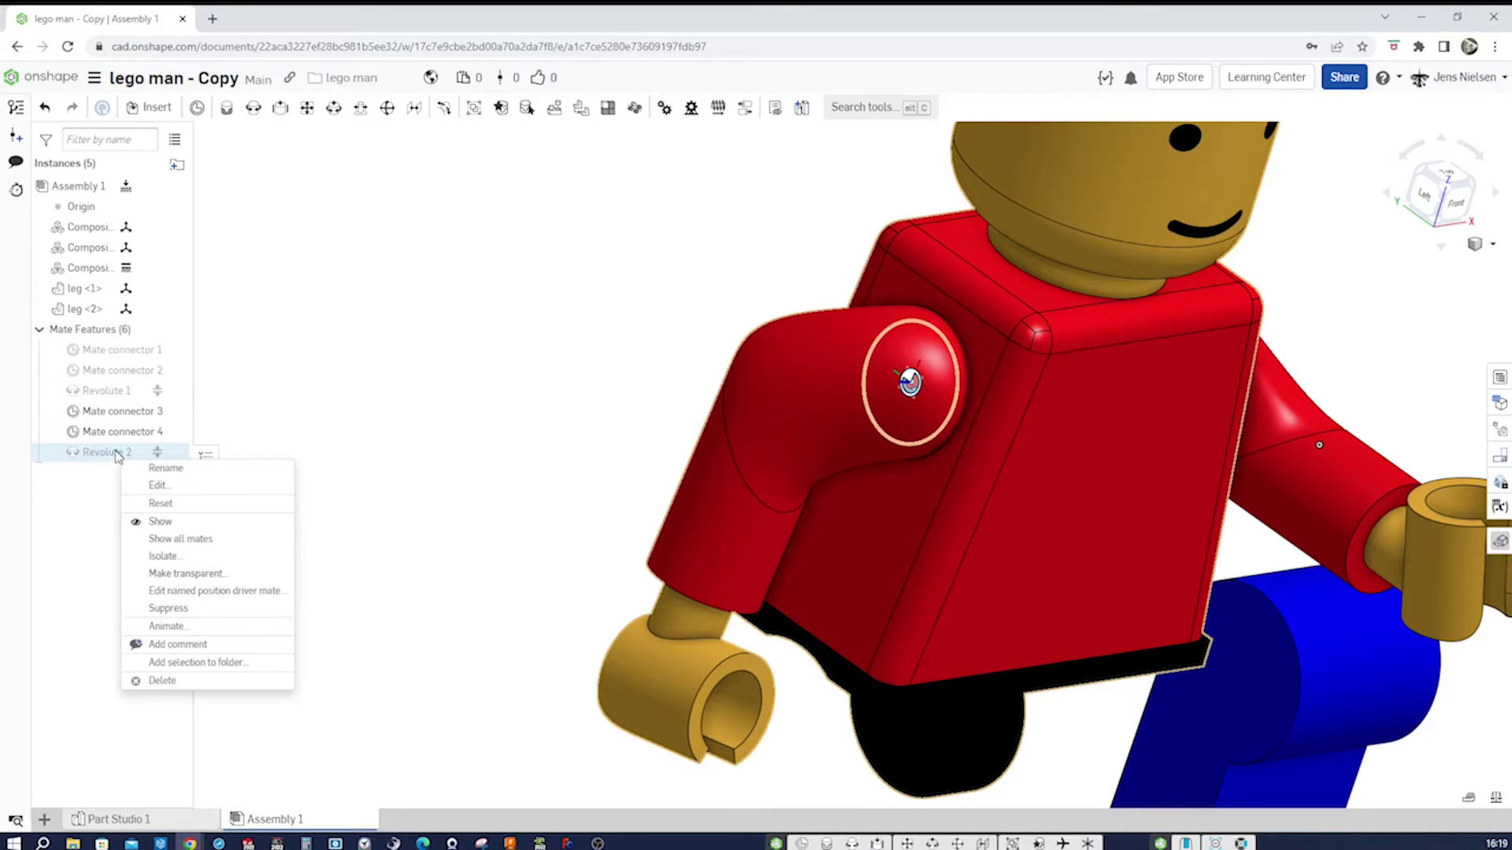
left_click(175, 626)
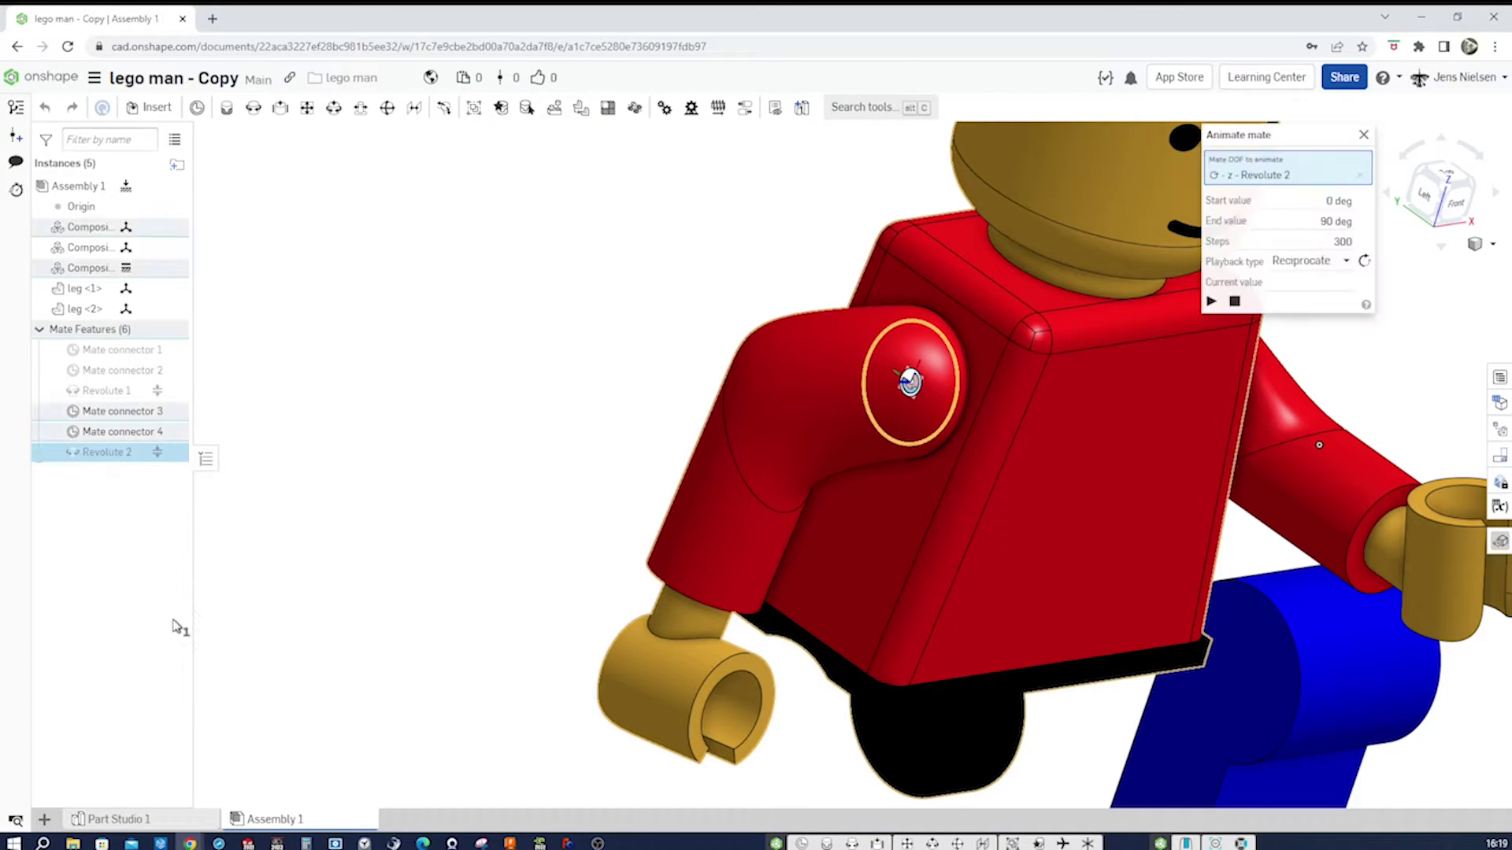
left_click(1211, 303)
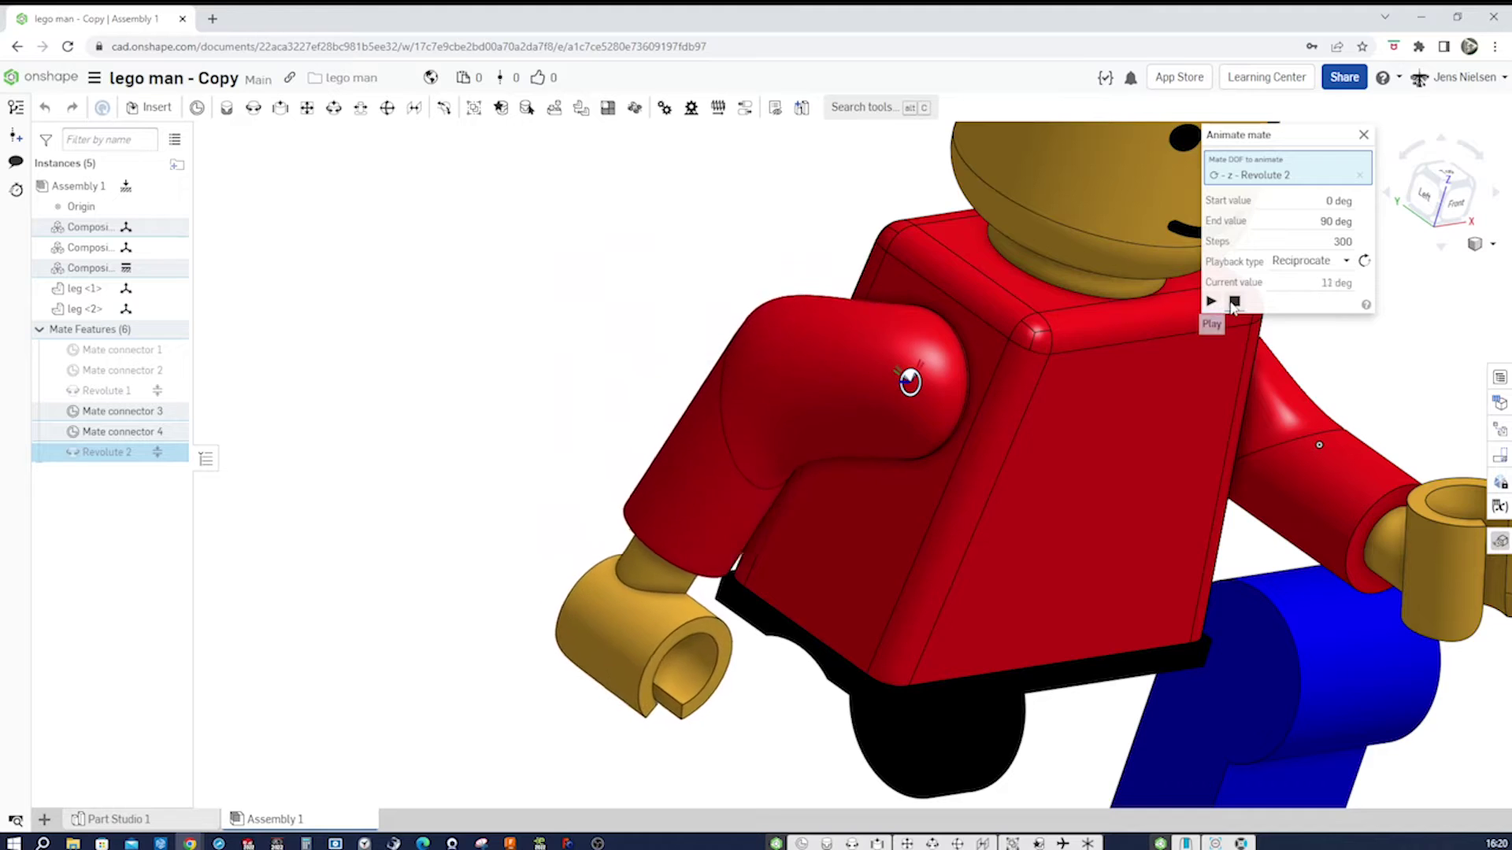
left_click(1234, 302)
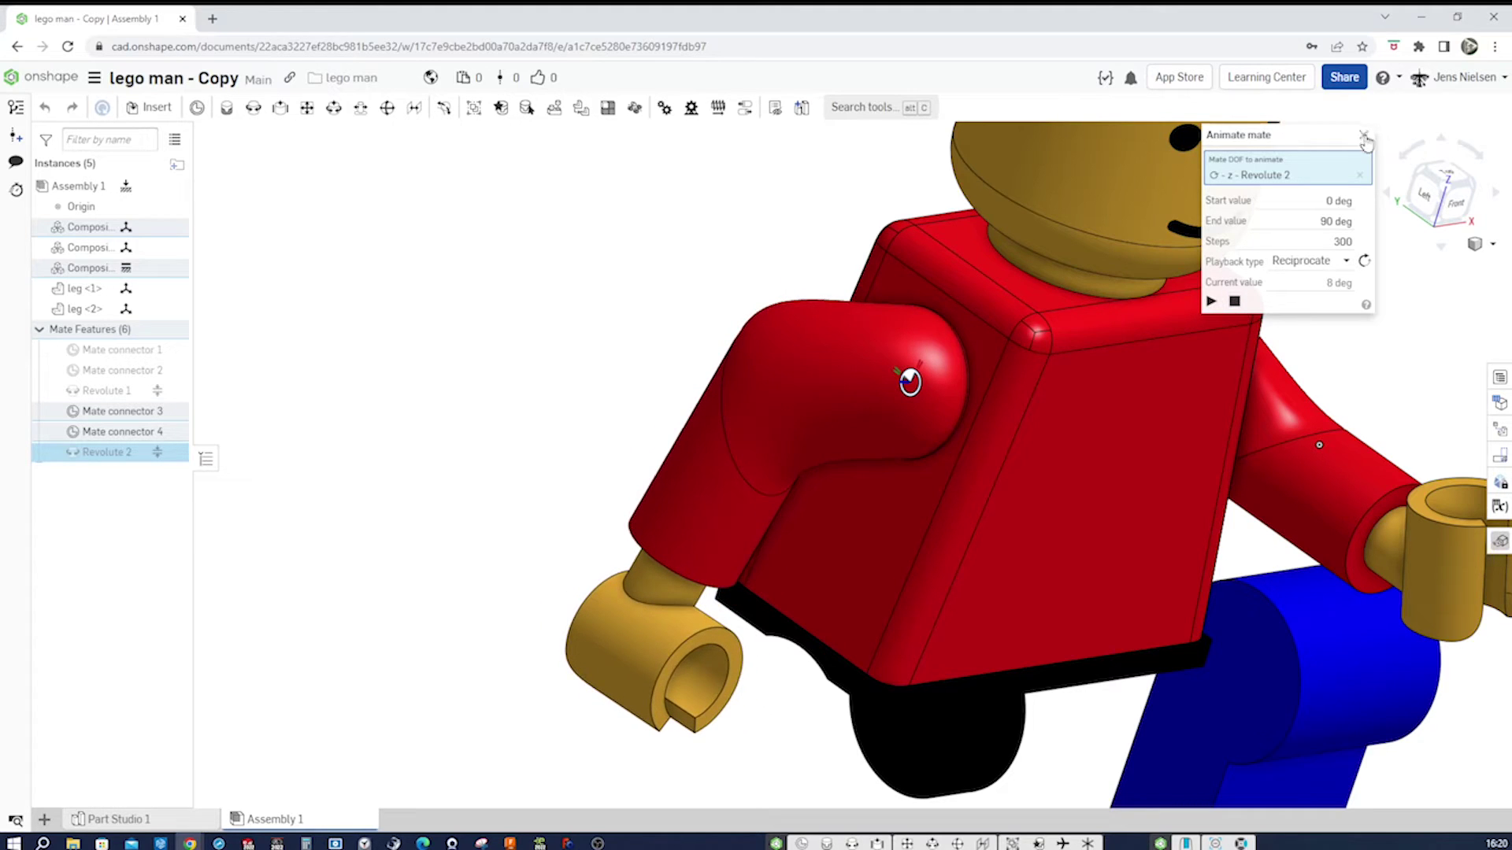
left_click(1365, 137)
Edit the Revolute 2 mate to set its limits to -90 deg minimum and 0 deg maximum
left_click(157, 452)
right_click(134, 455)
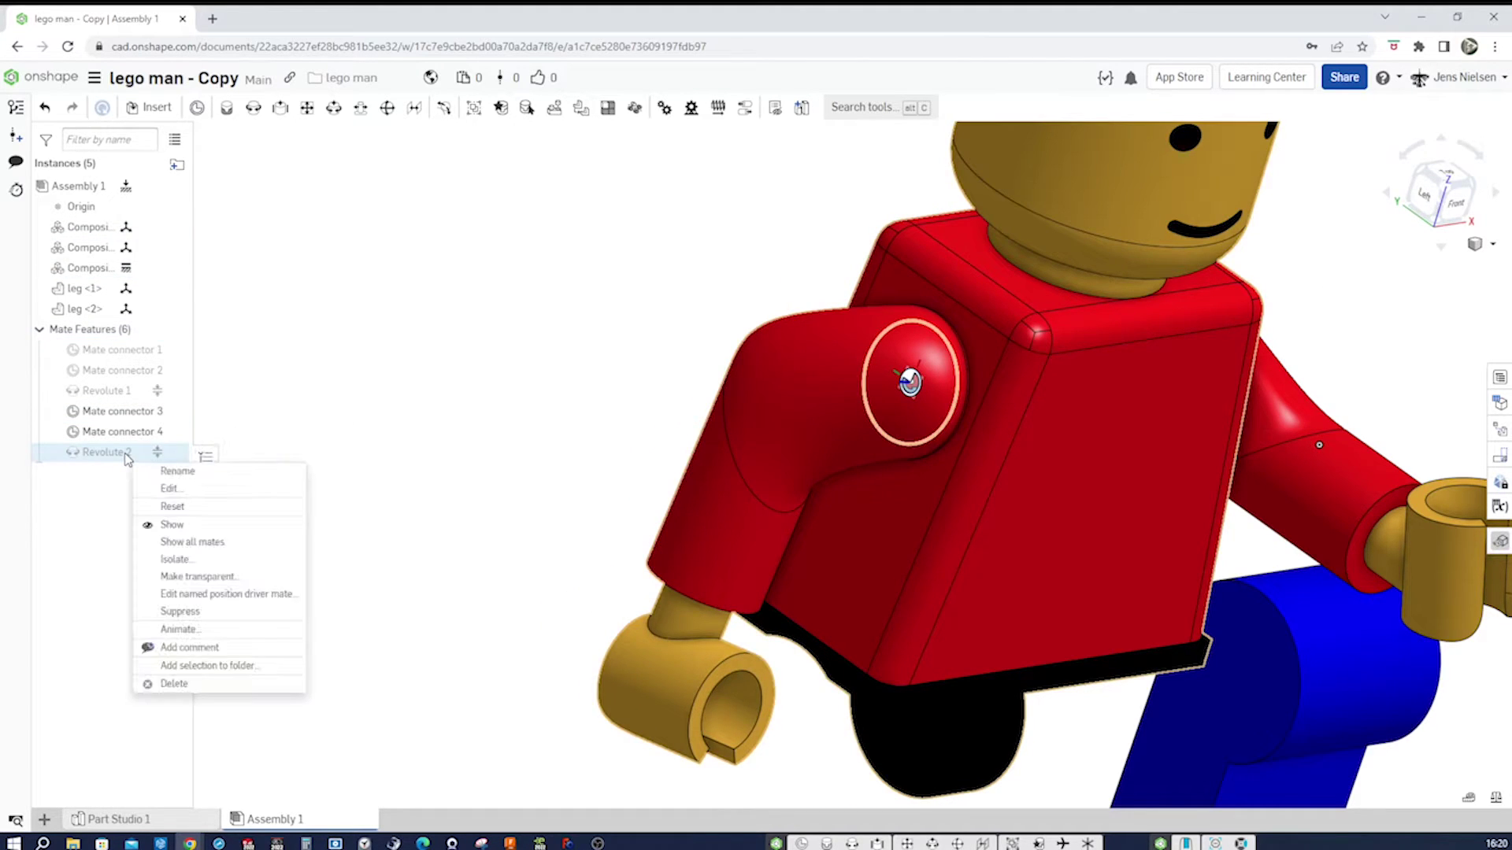
left_click(167, 487)
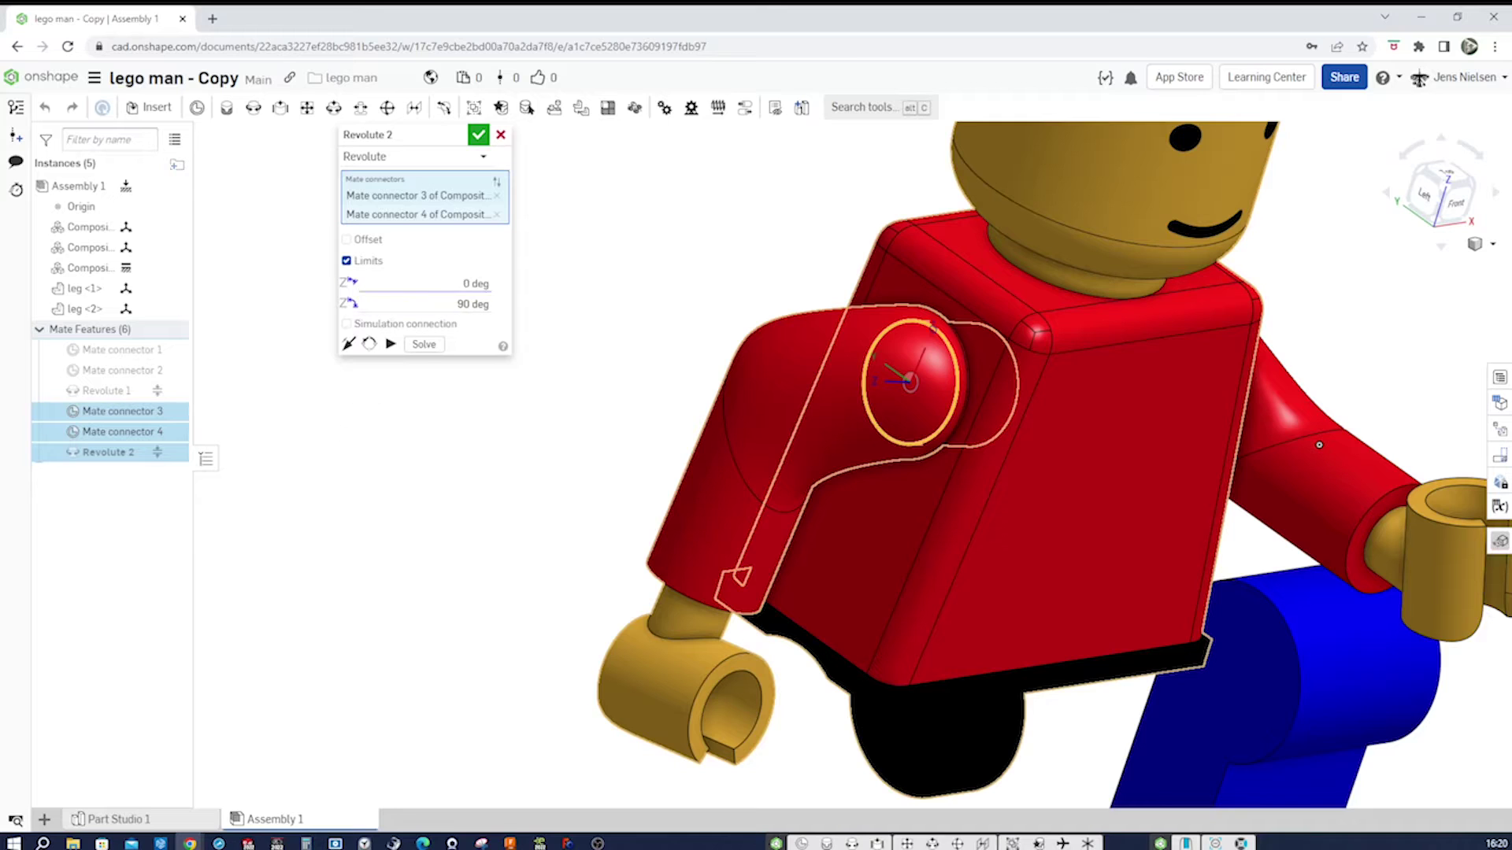
left_click(472, 284)
type("-90")
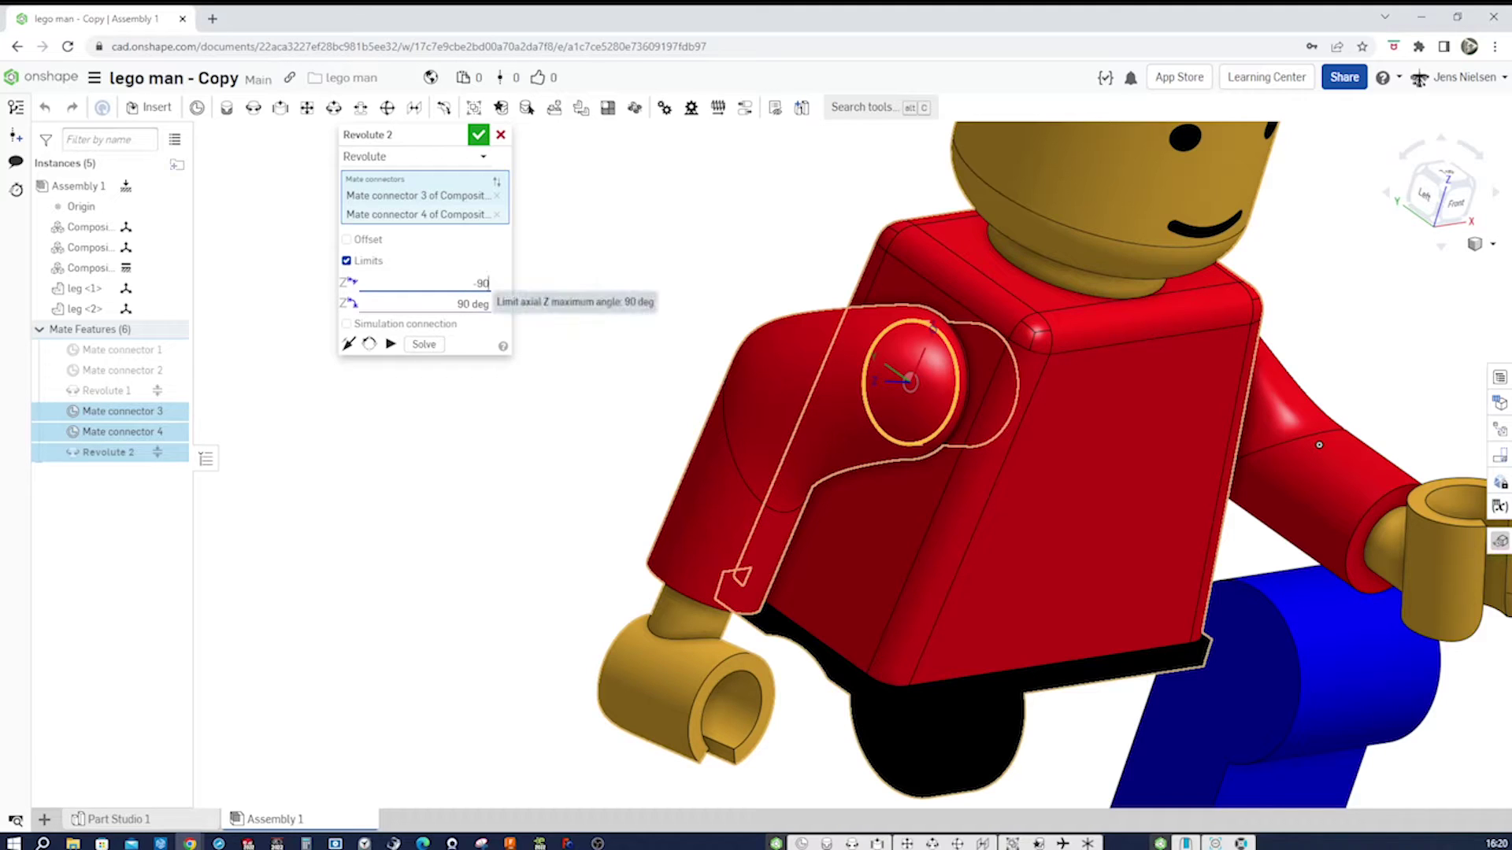
key("Tab")
type("0")
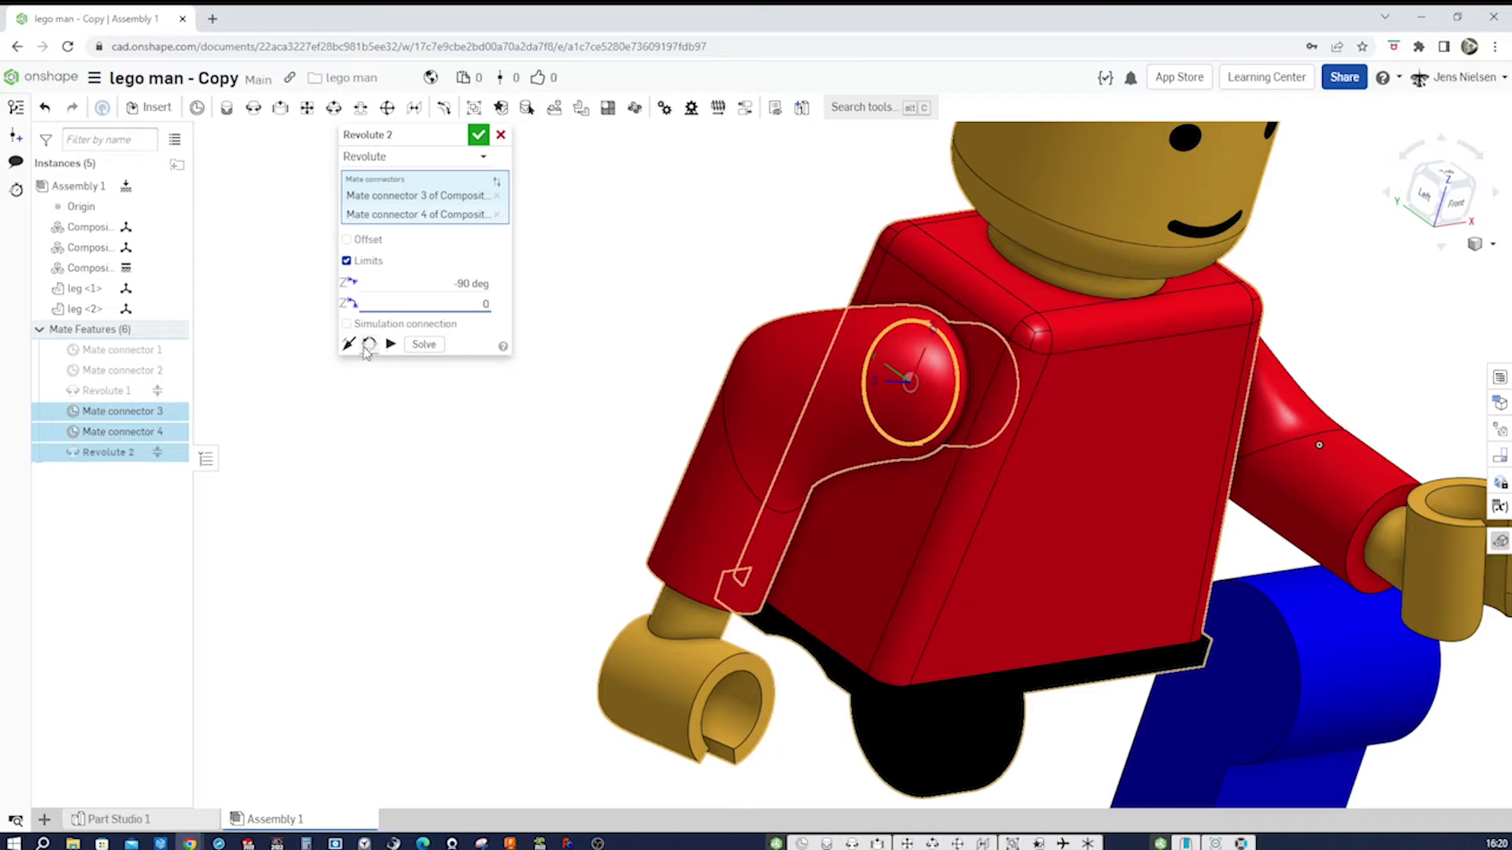
left_click(478, 134)
Animate the right arm's Revolute 2 mate from -90 deg to 0 deg, stop the playback and close the animation
right_click(111, 463)
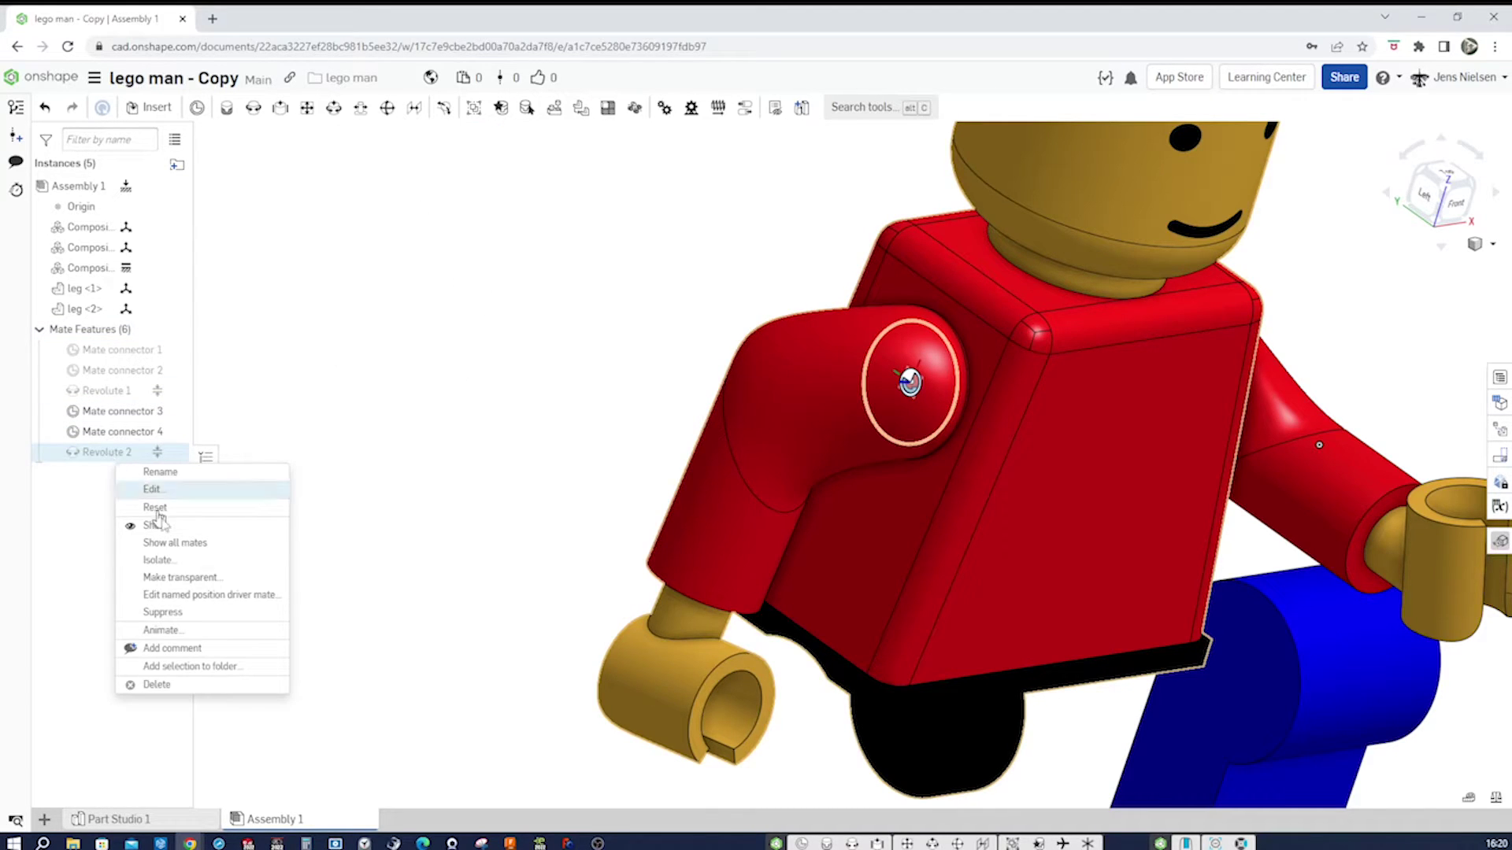
left_click(182, 633)
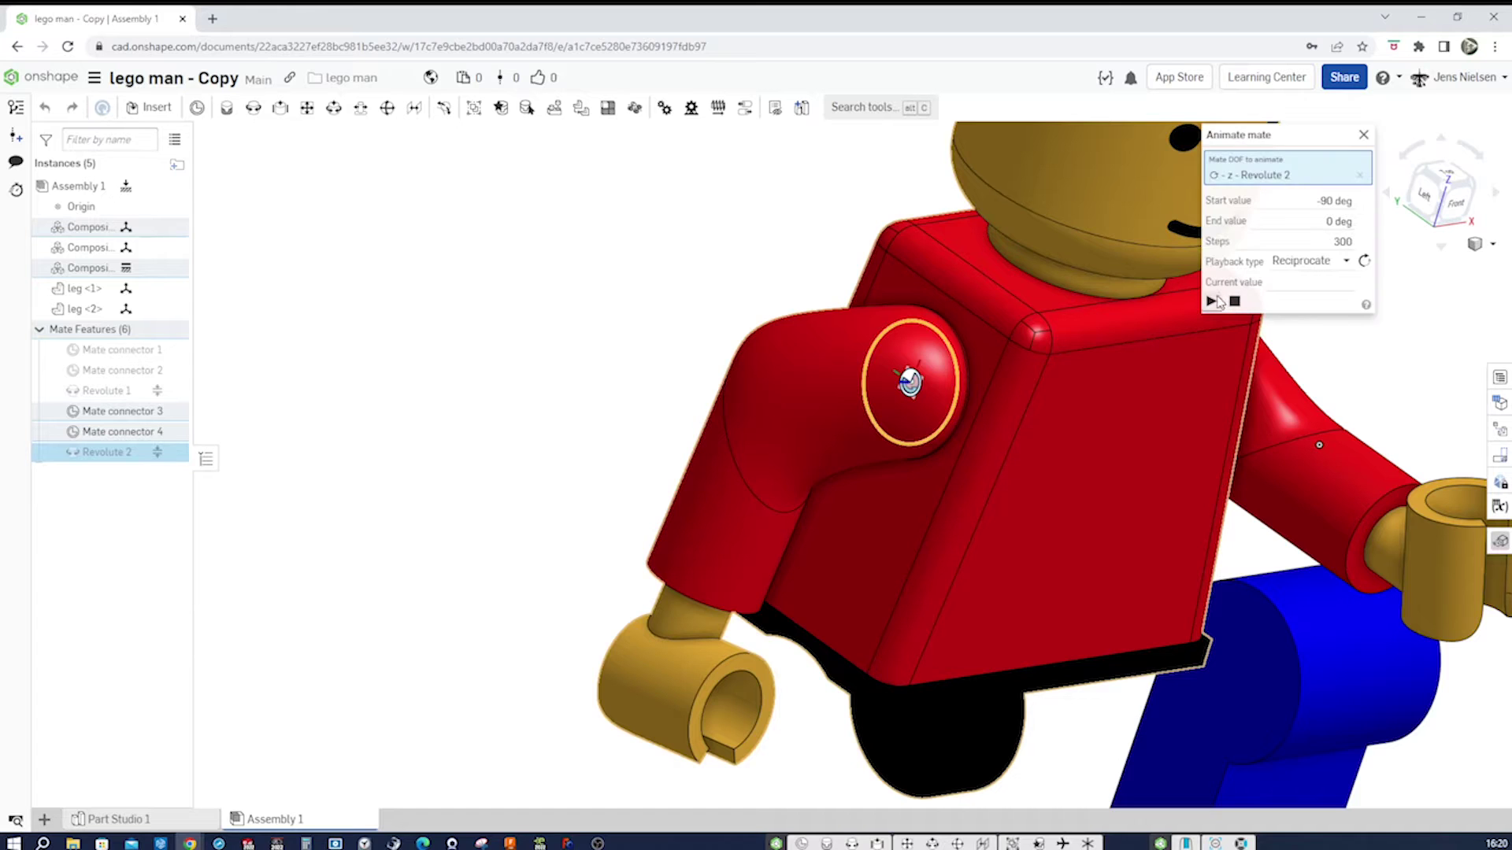
left_click(1213, 302)
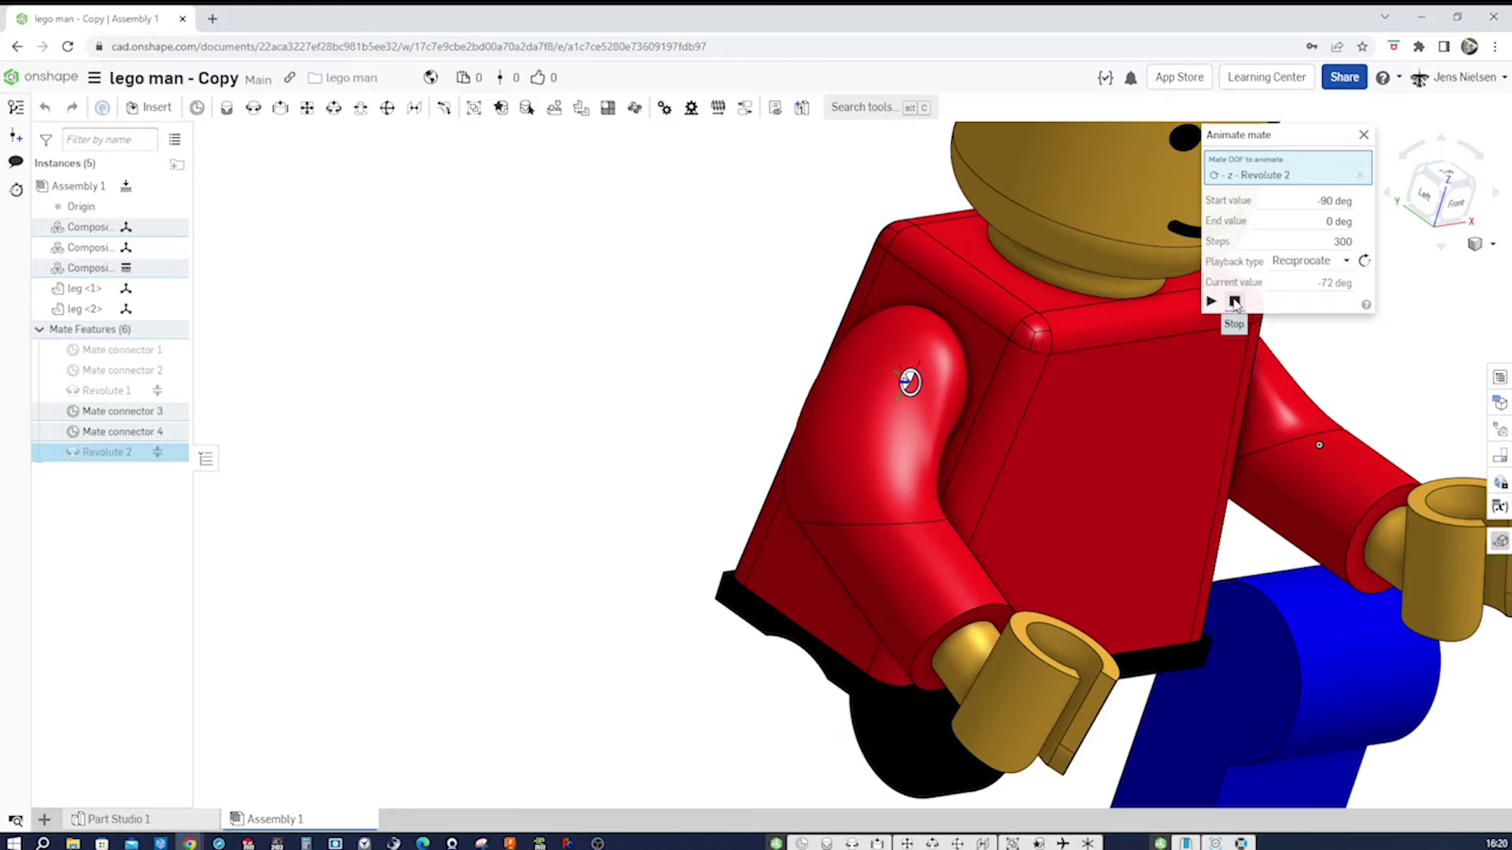
left_click(1235, 302)
left_click(1364, 140)
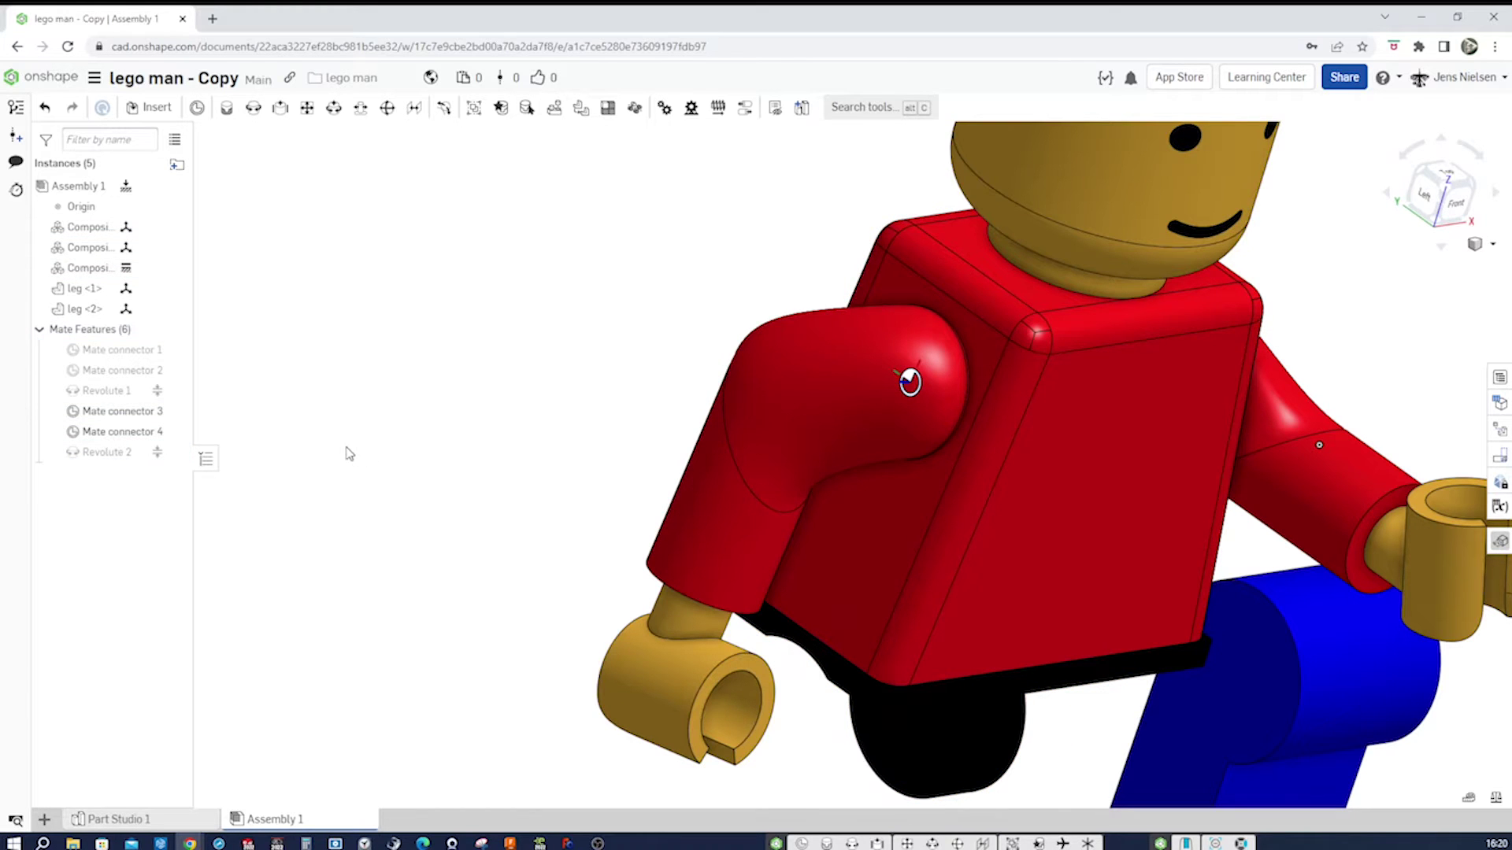
Create a gear relation between Revolute 1 and Revolute 2 with a ratio of 1 and reversed direction
scroll(364, 450, "down", 4)
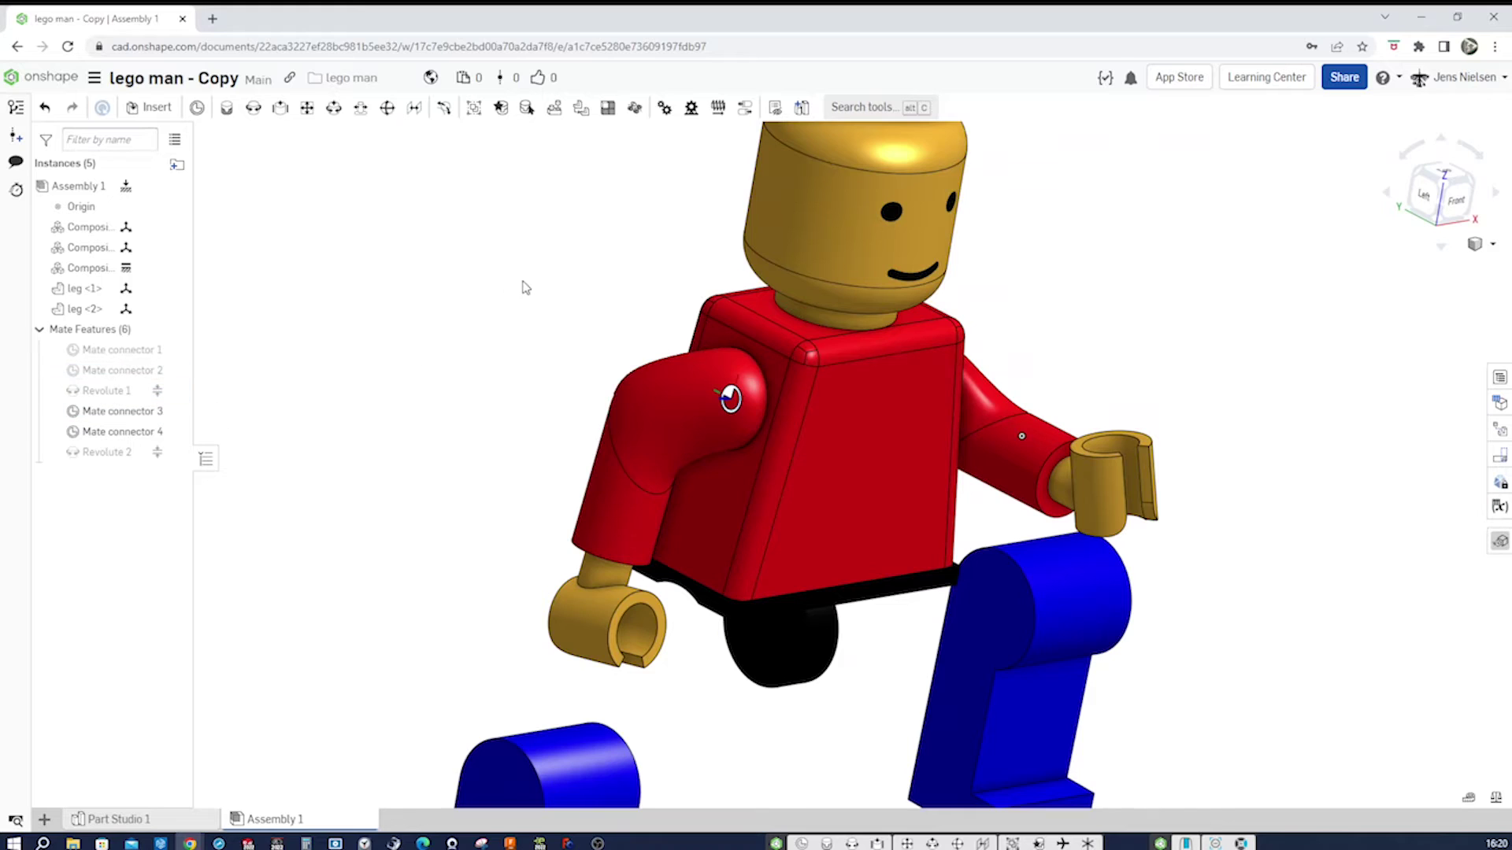
left_click(664, 114)
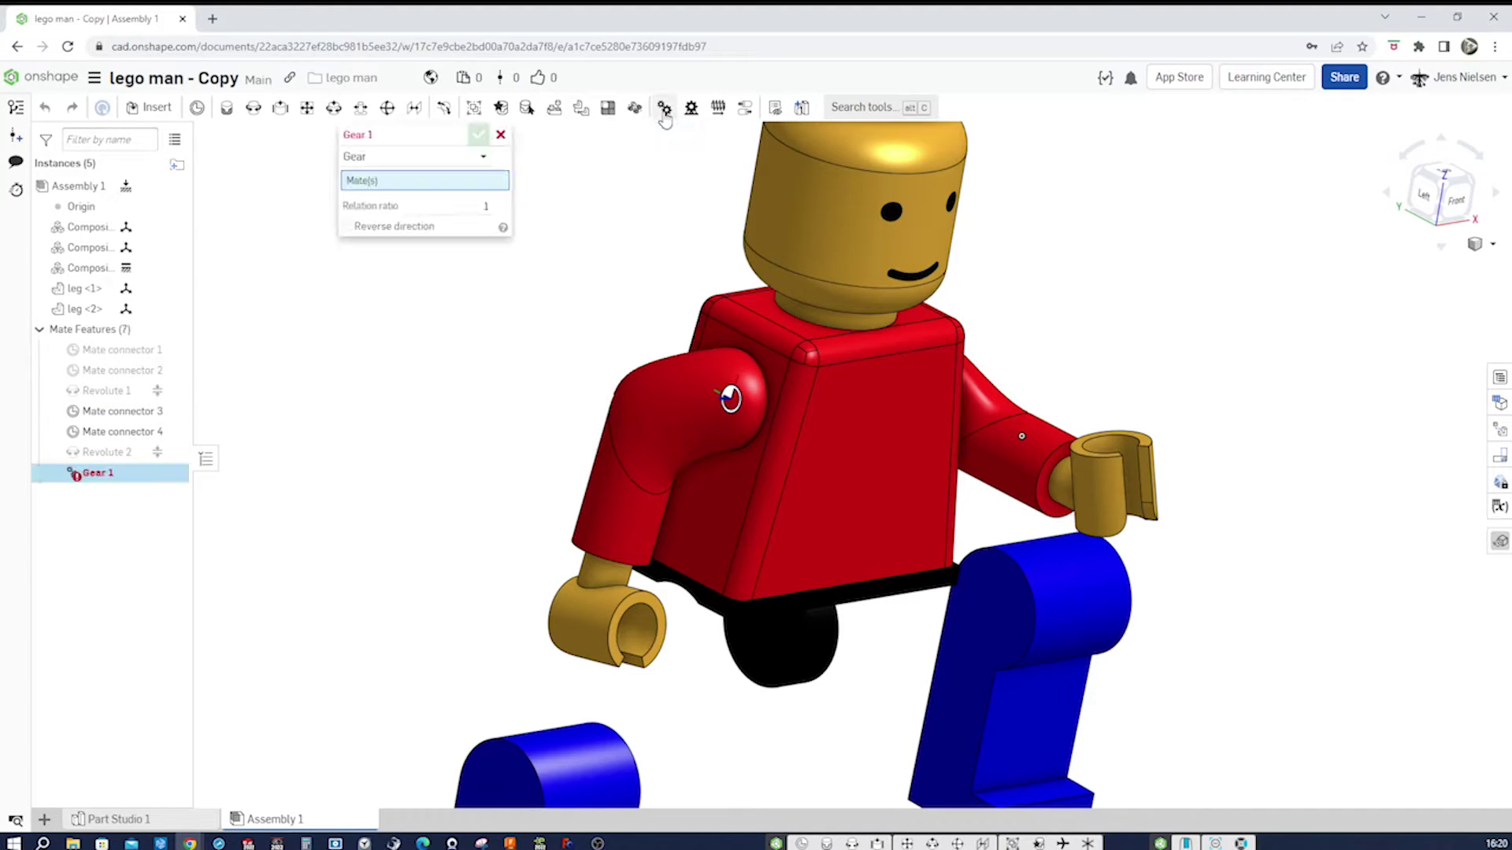
left_click(118, 391)
left_click(116, 455)
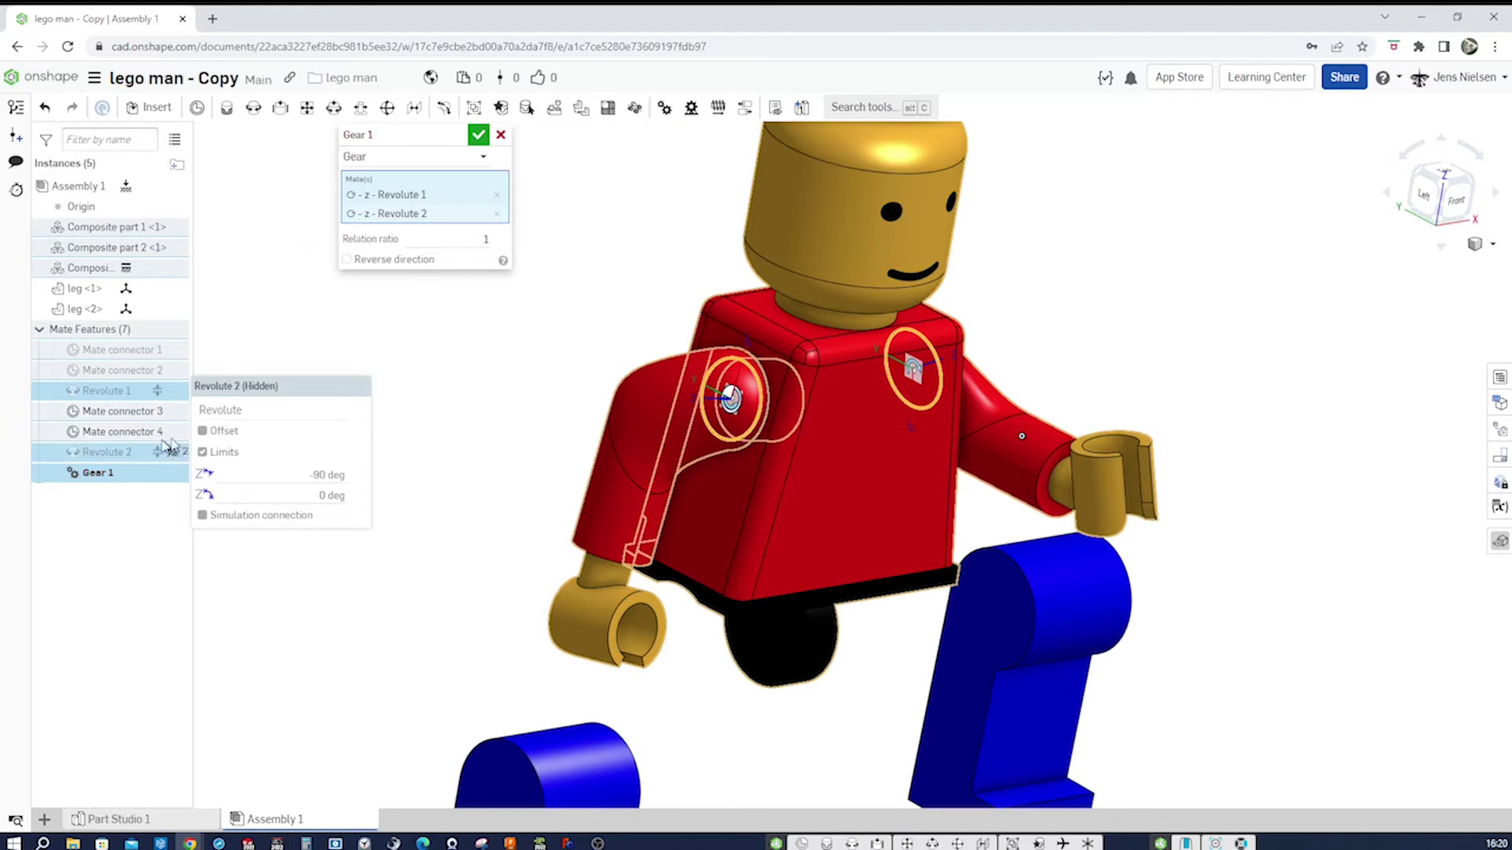
left_click(346, 259)
left_click(478, 135)
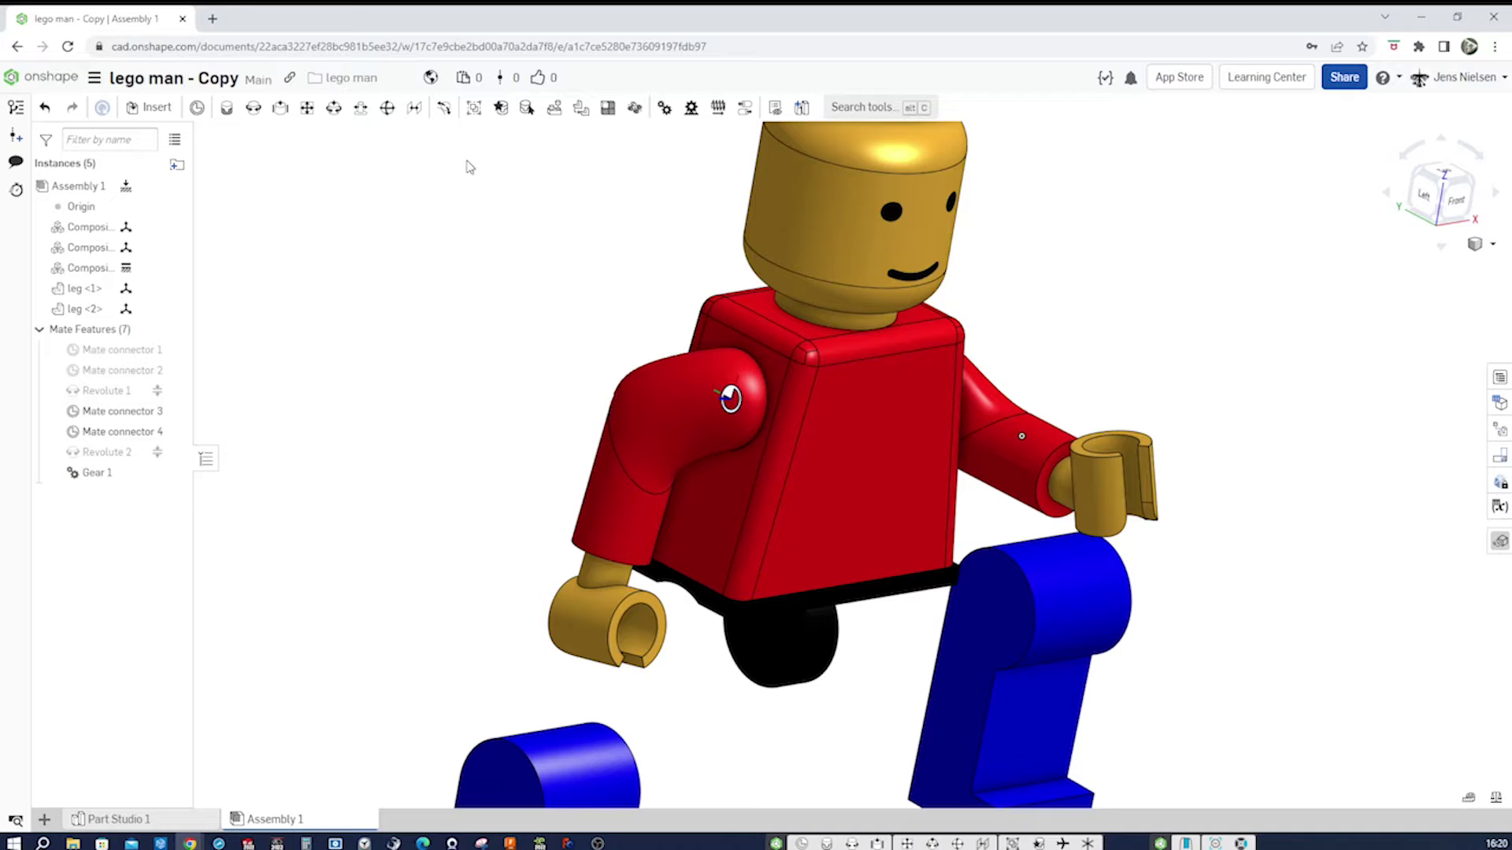
Animate the Revolute 1 mate from -90 deg to 0 deg to check both arms, stop the playback and close the animation
right_click(120, 392)
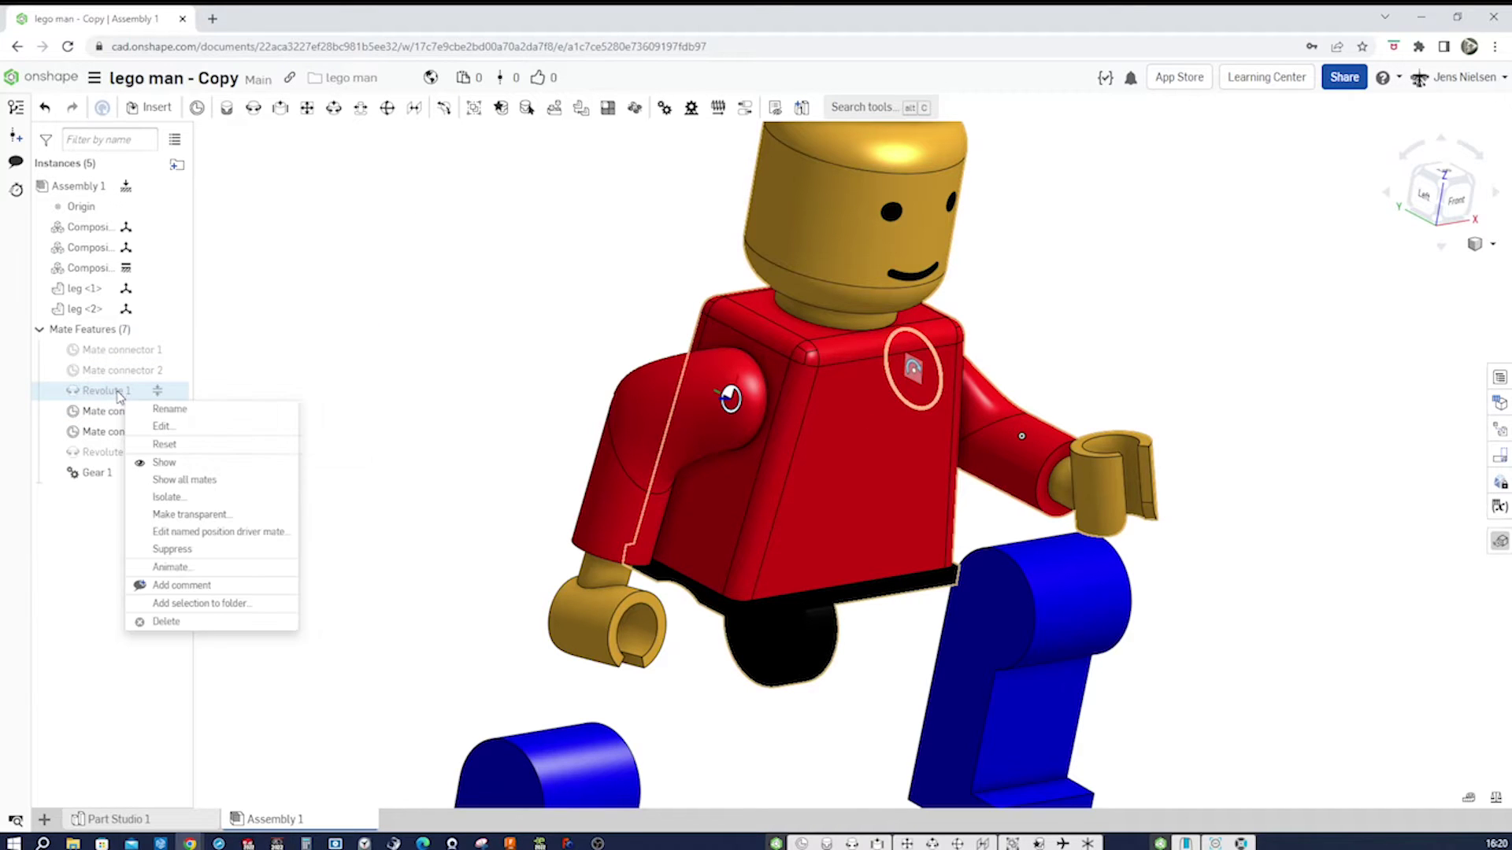
left_click(185, 567)
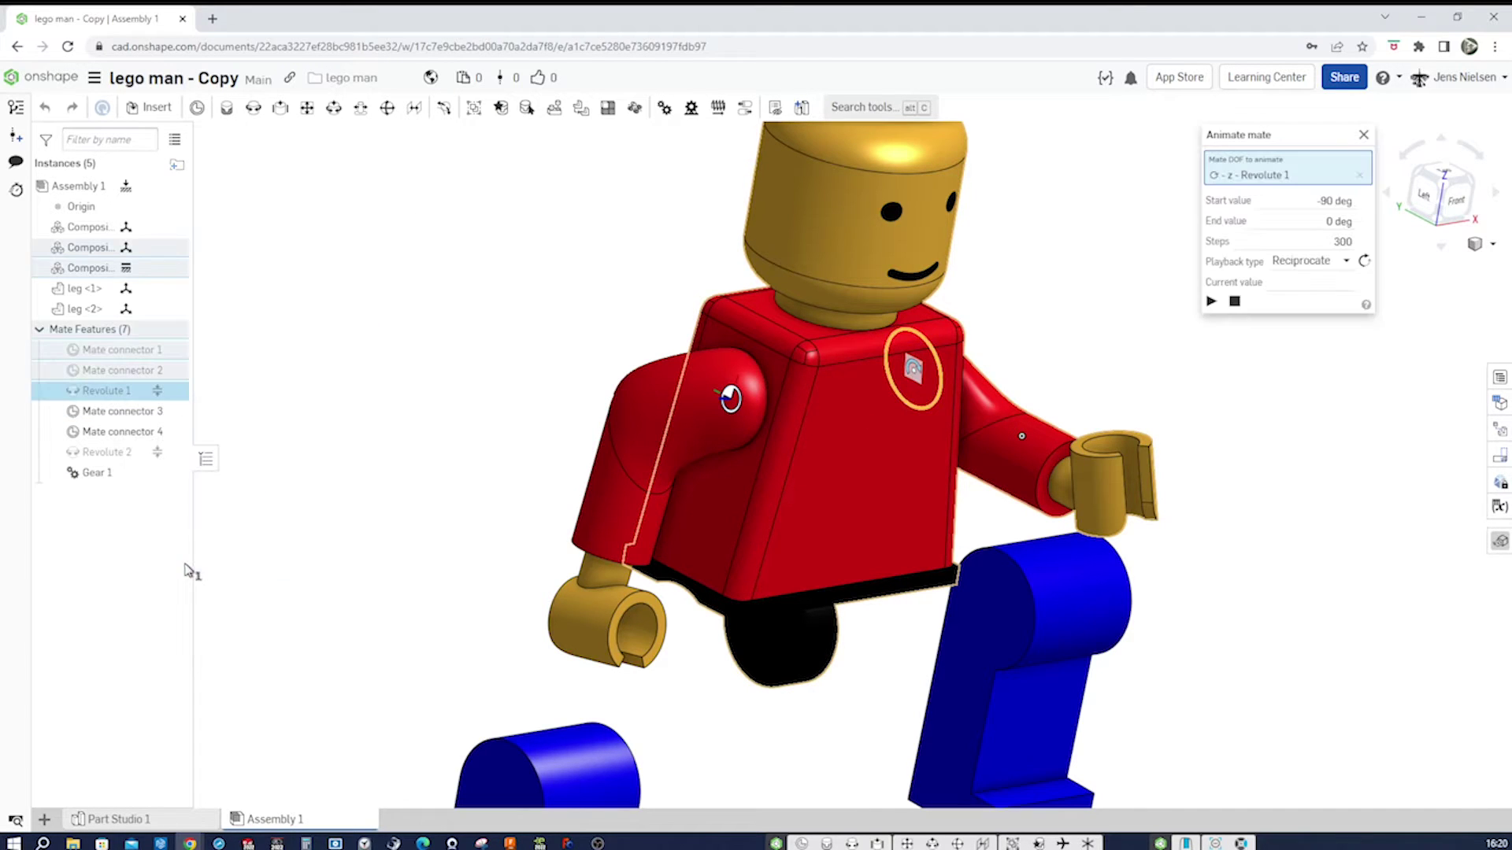
left_click(1212, 302)
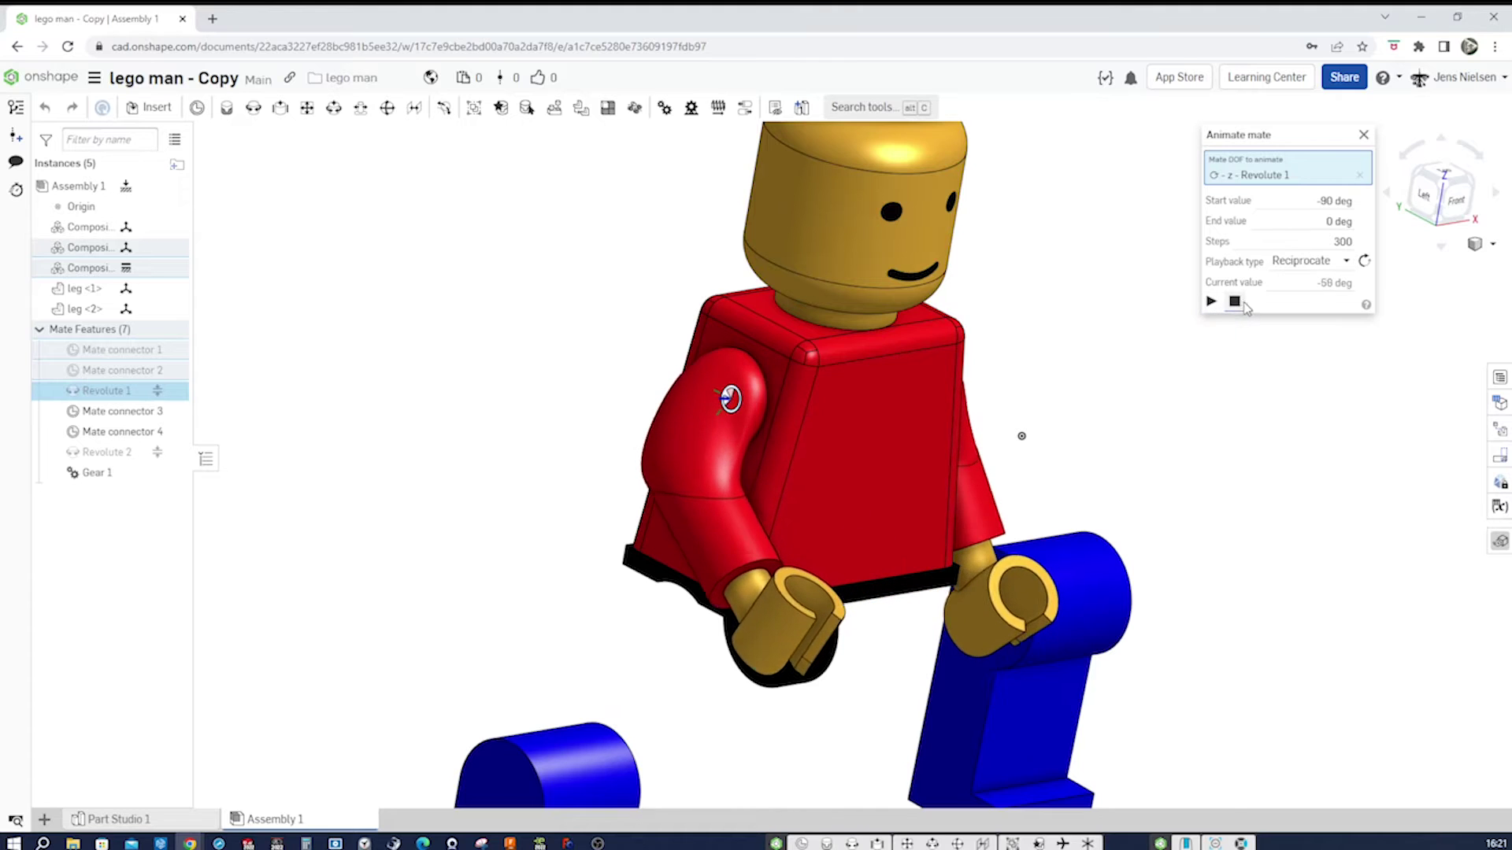
left_click(1236, 304)
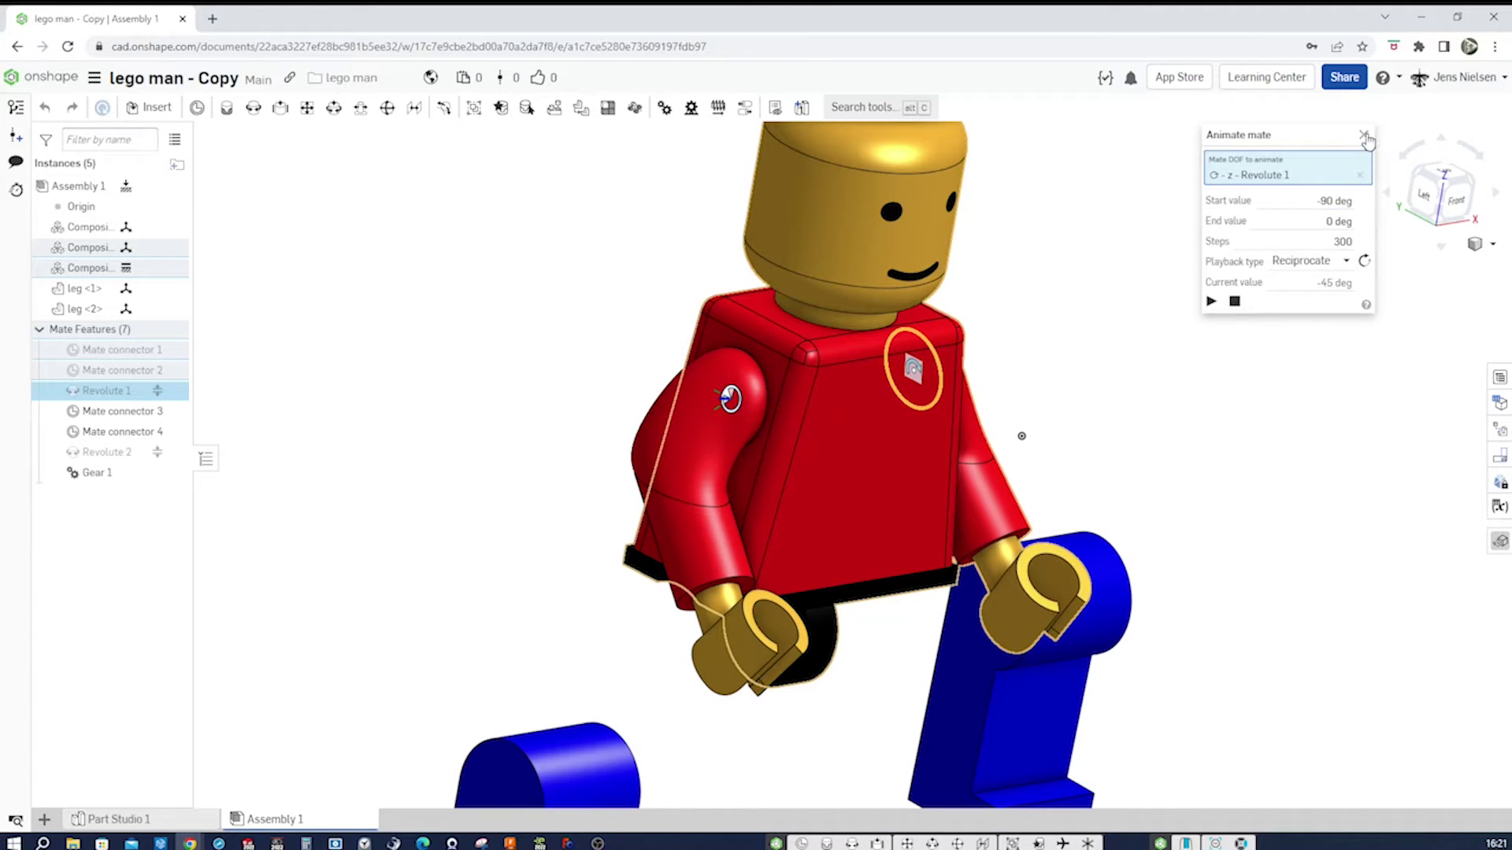
left_click(1366, 137)
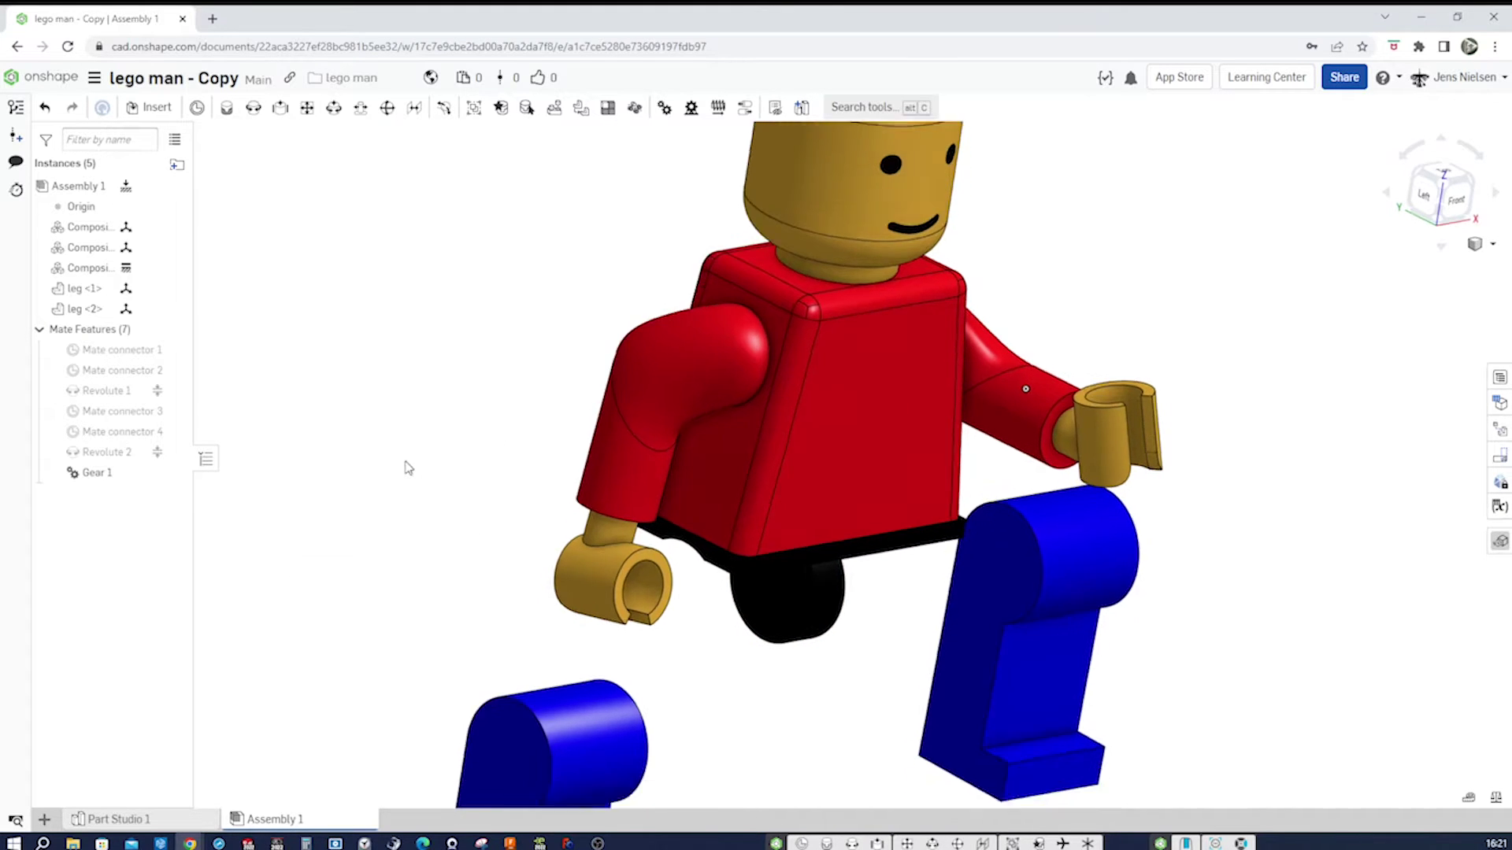
Rotate leg <1> by 45 deg so that it swings backward away from the torso
key("Left")
key("Left")
key("Left")
key("Left")
key("Left")
key("Left")
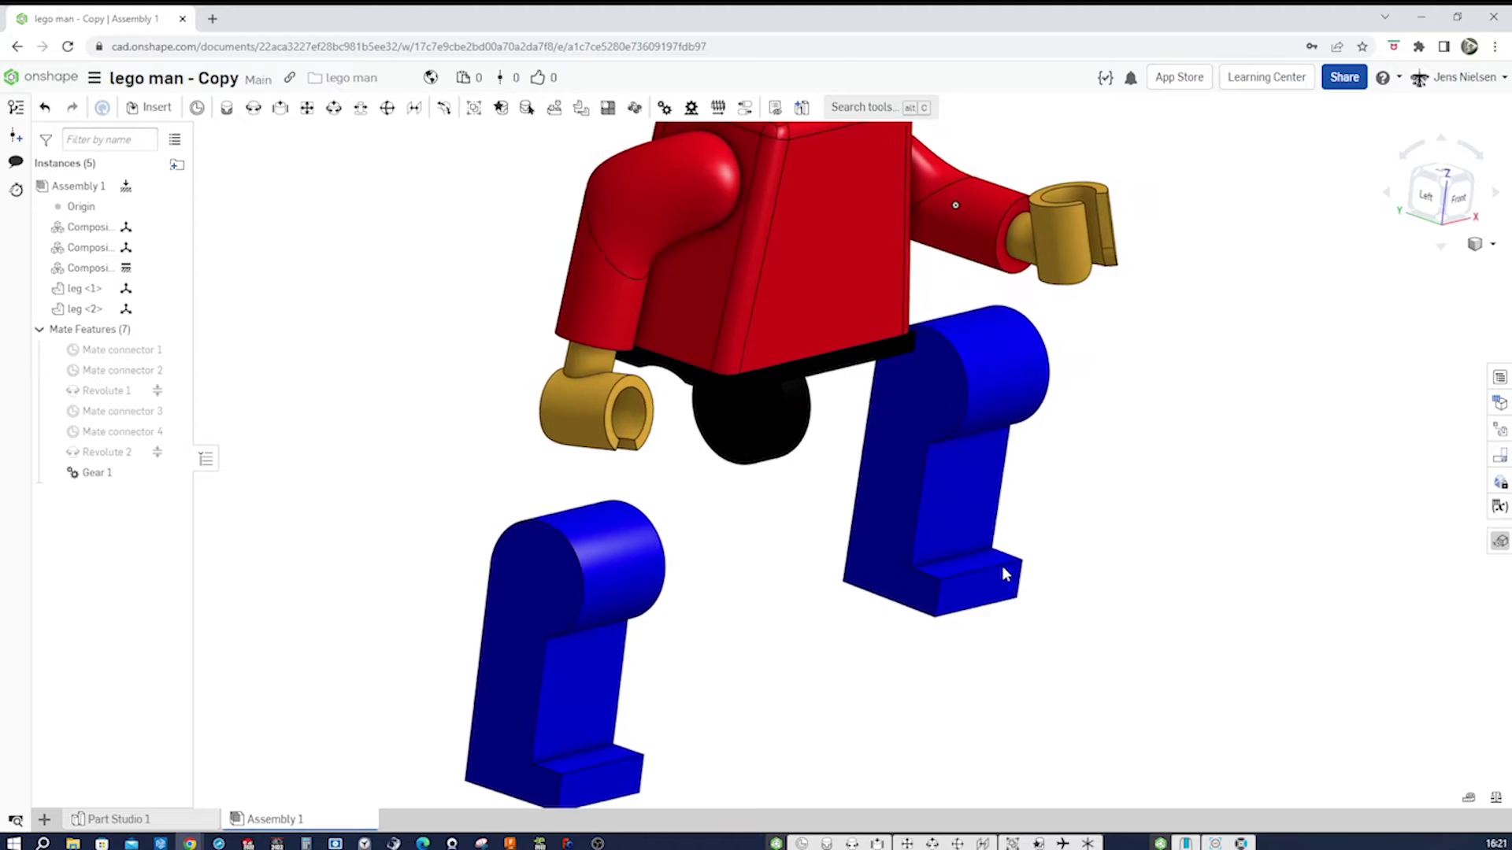
key("Left")
key("Left")
key("Left")
key("Left")
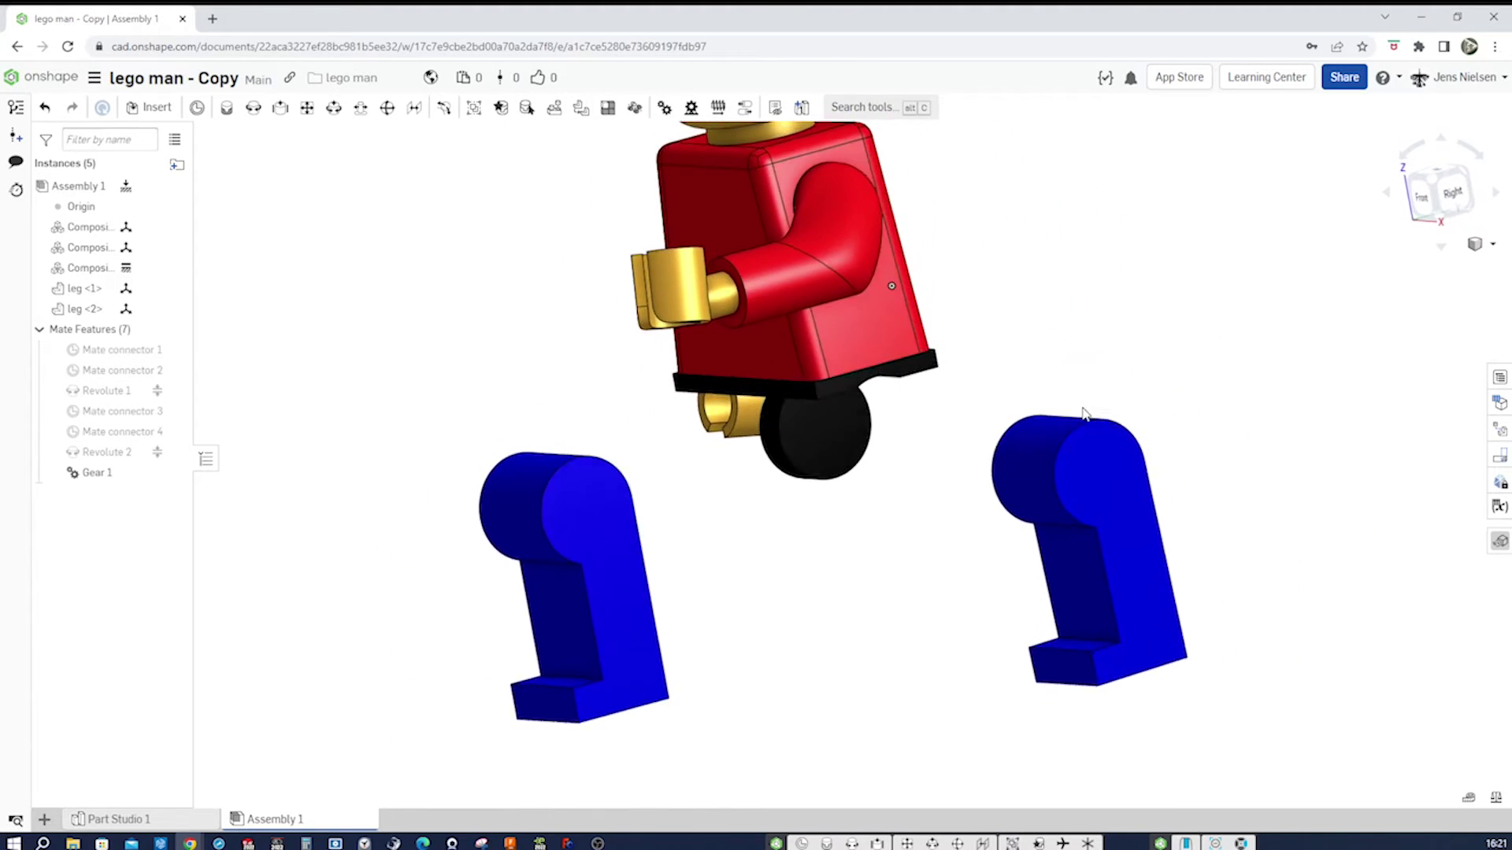
key("Left")
key("Left")
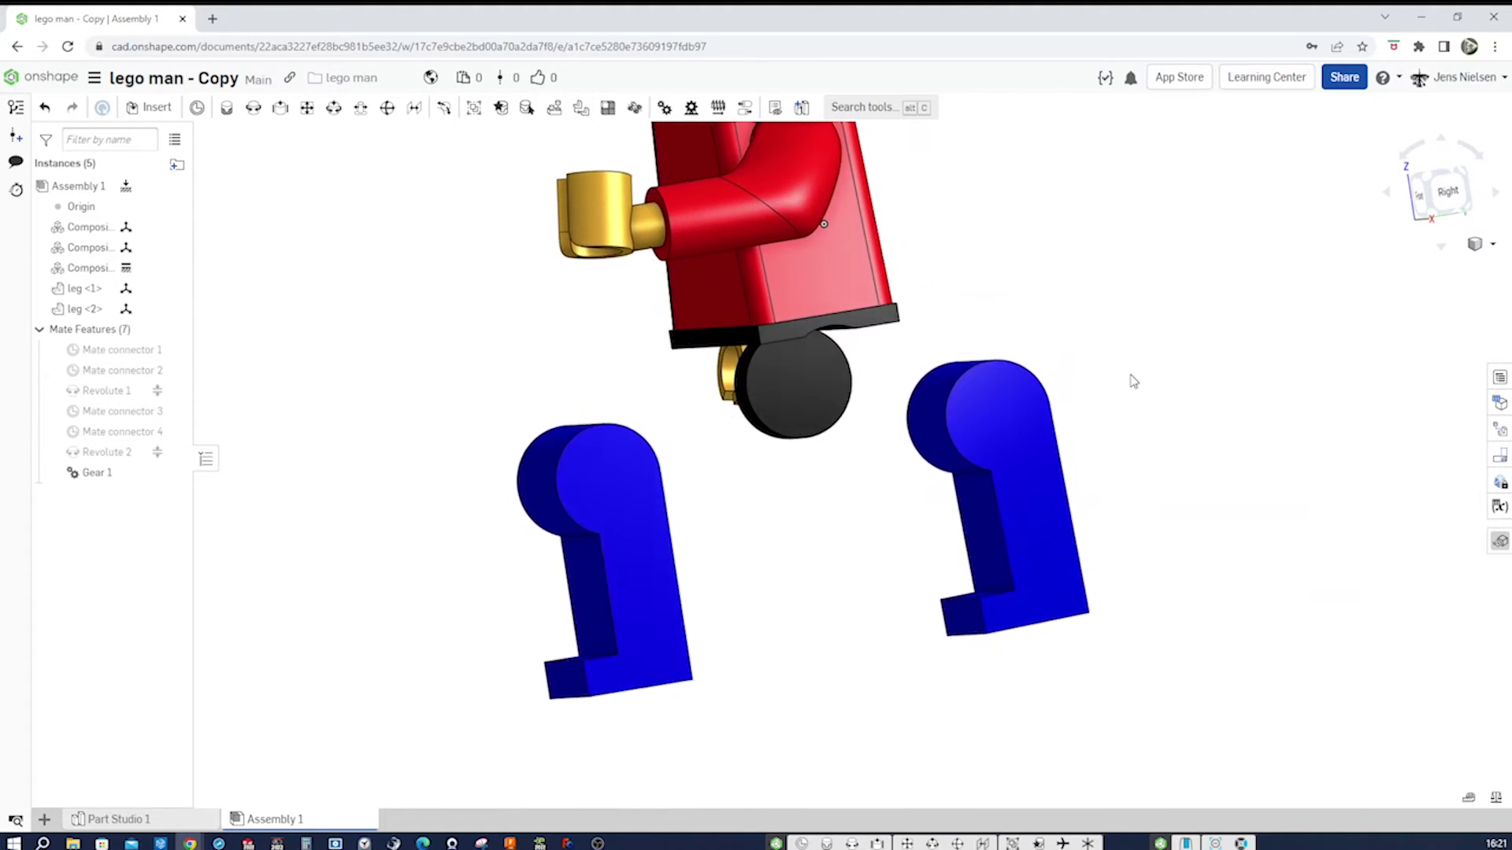
key("Left")
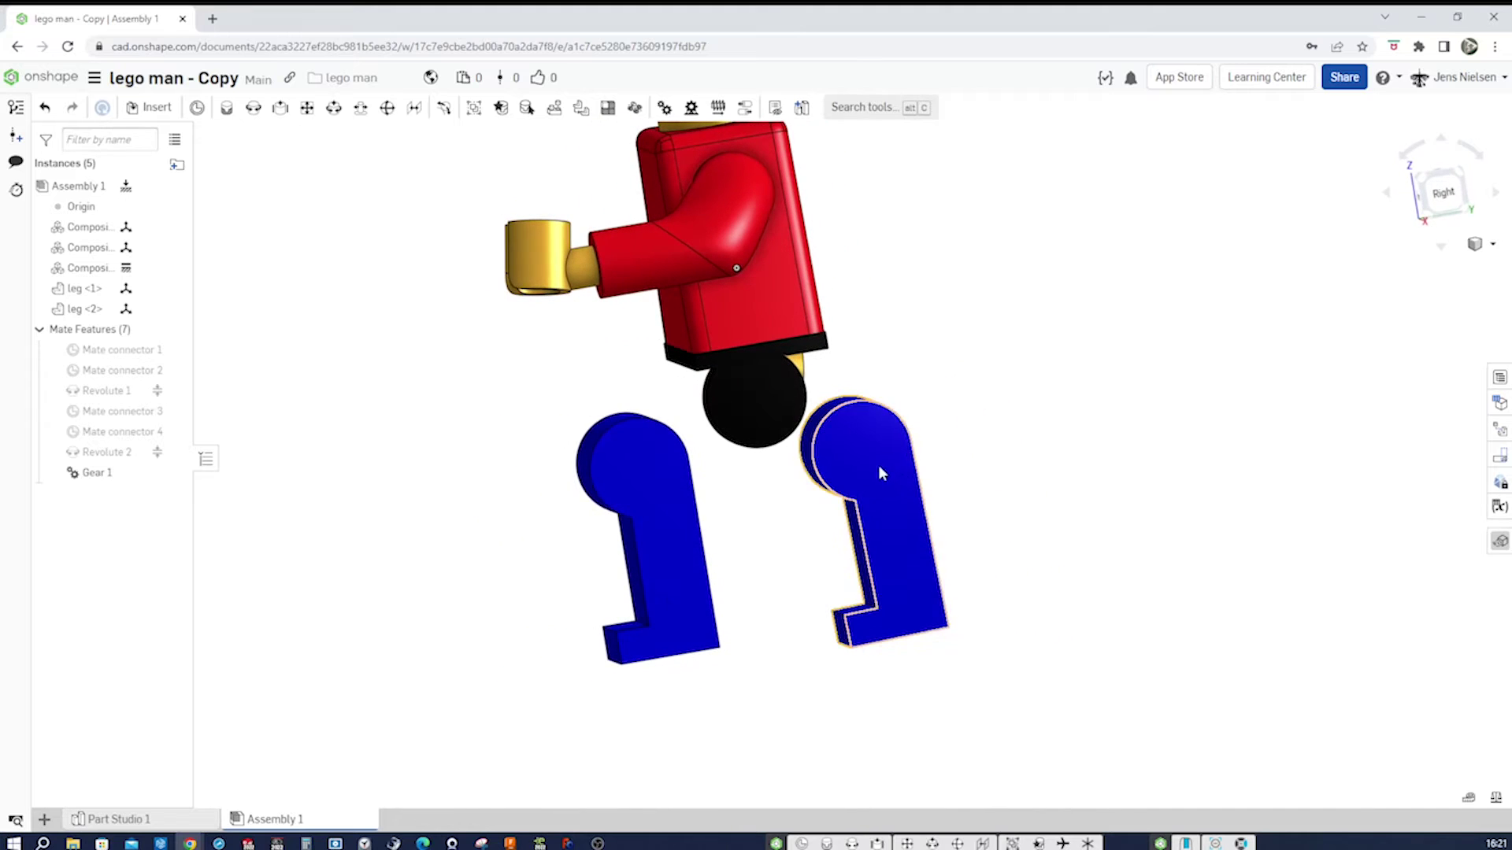
left_click(863, 456)
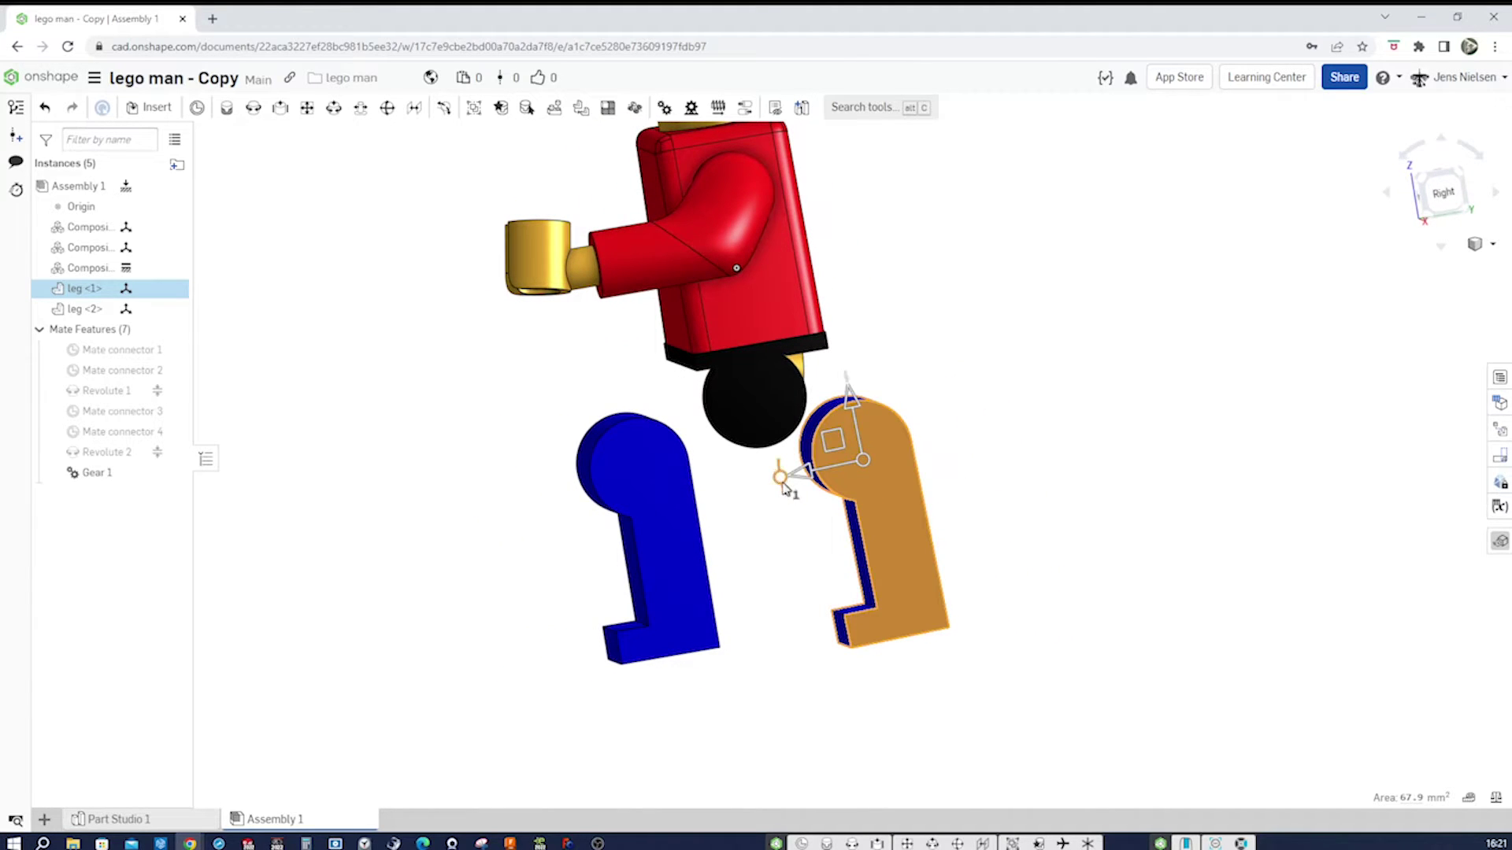
left_click_drag(780, 477, 844, 510)
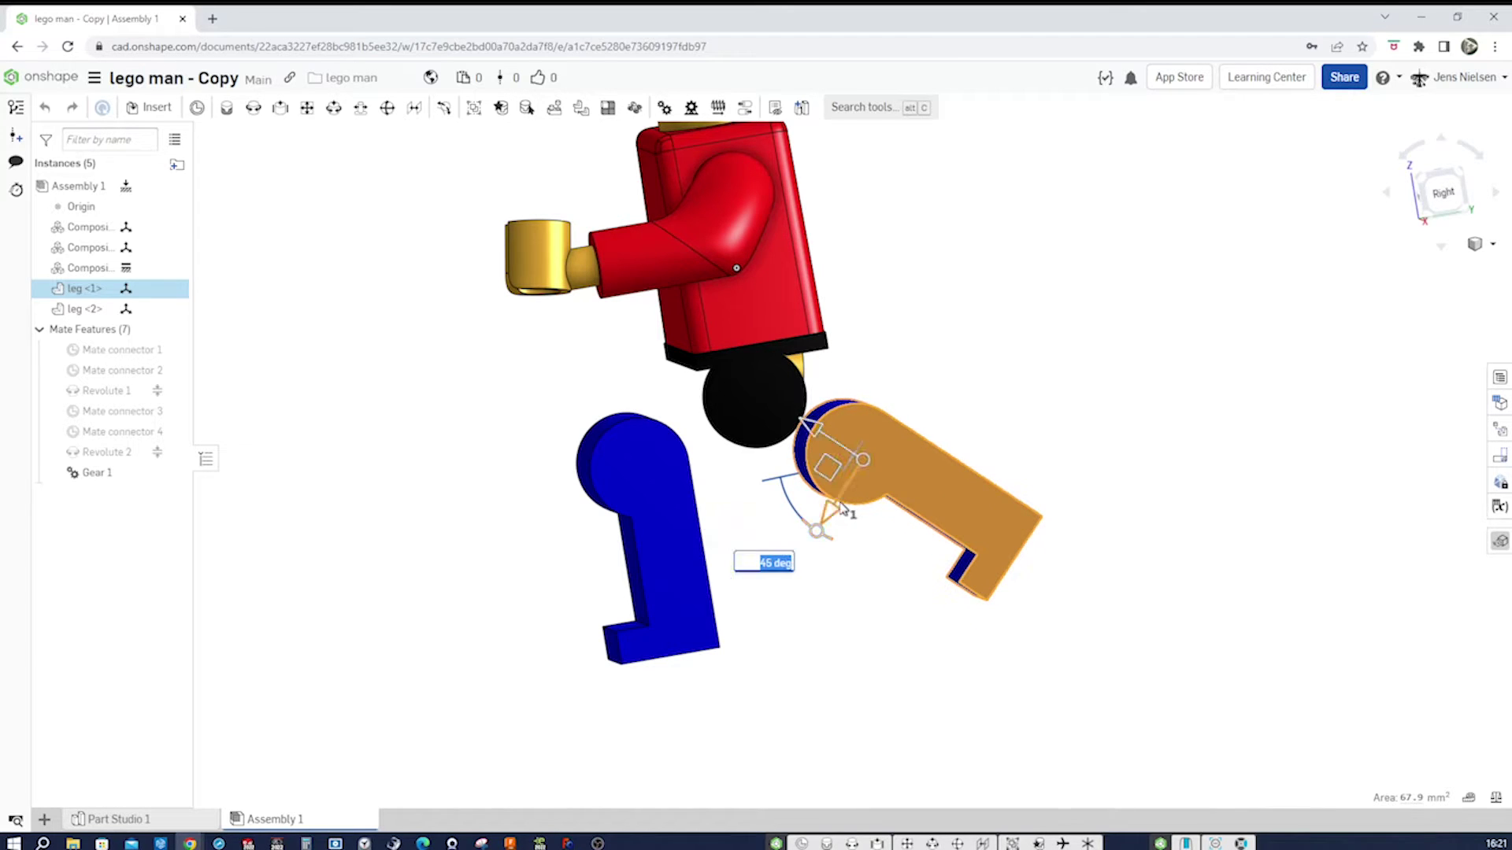
scroll(864, 590, "up", 1)
key("shift+4")
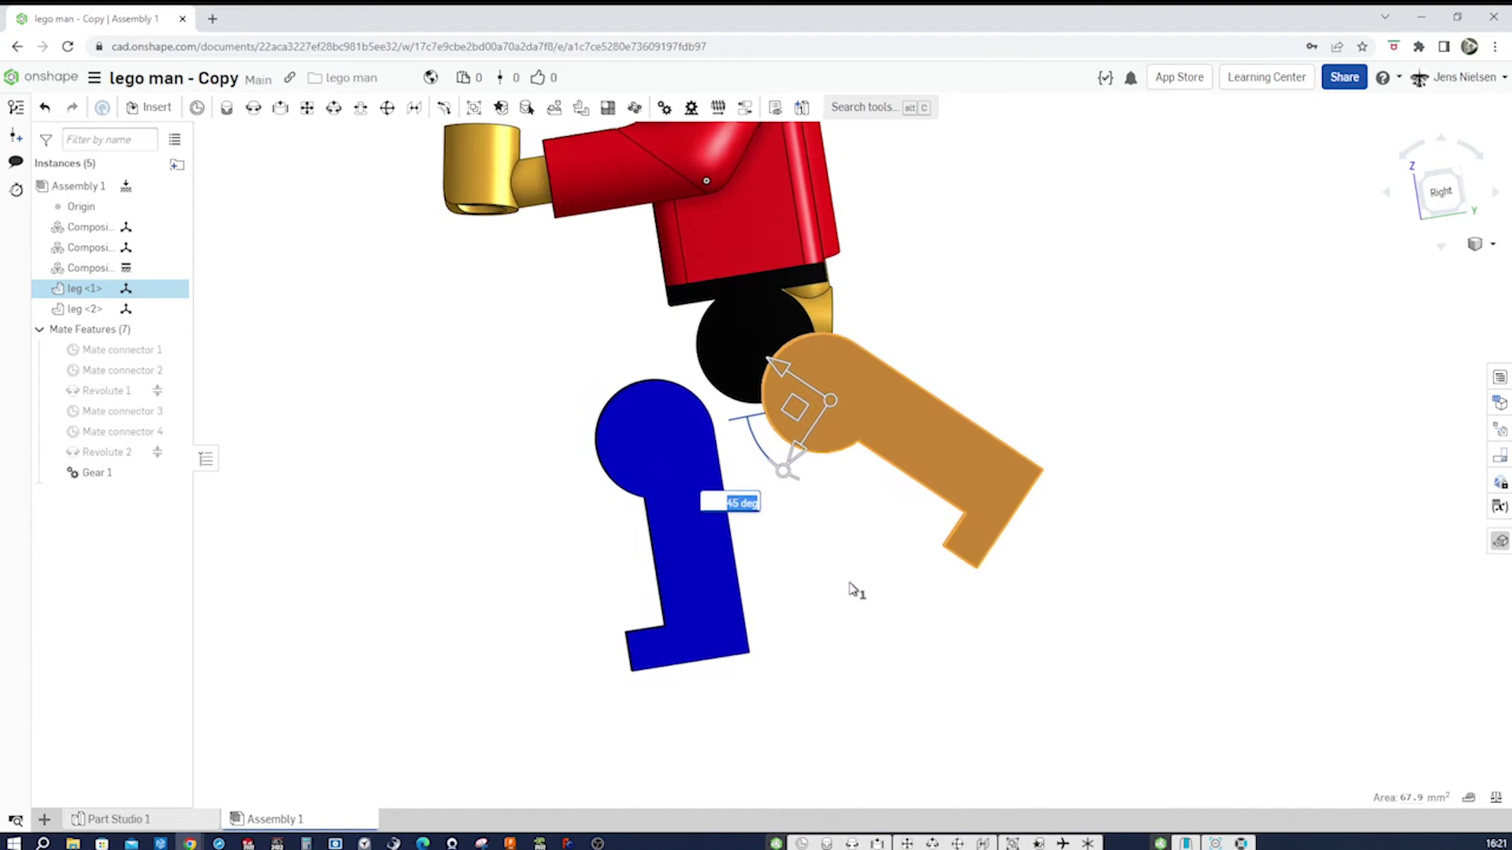
left_click(851, 589)
Add a mate connector at the centre of the circular edge on the torso's black hip disc, facing leg <1>
key("Right")
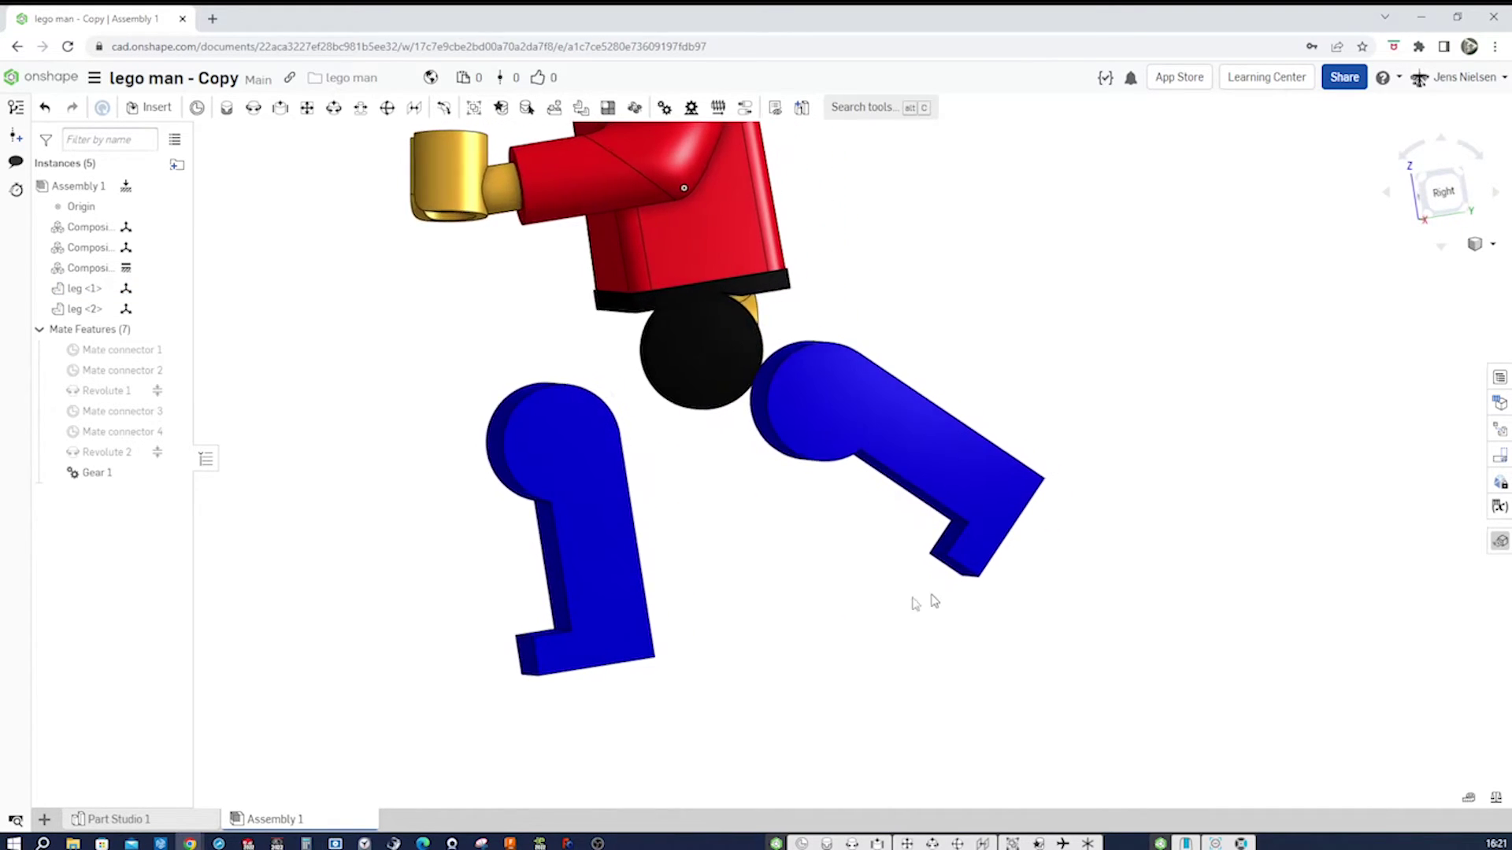
scroll(905, 606, "up", 2)
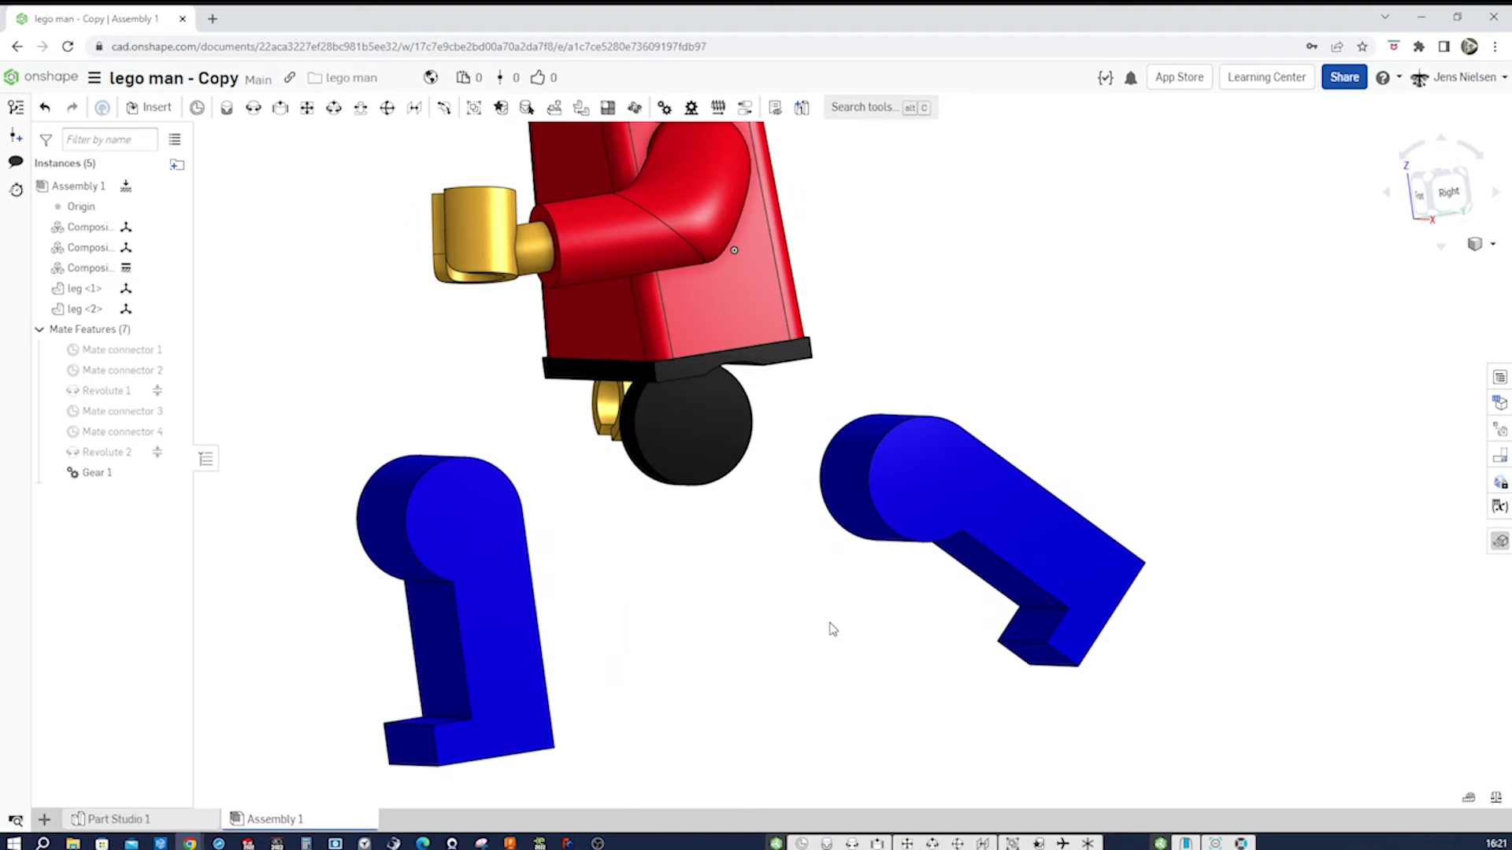
key("m")
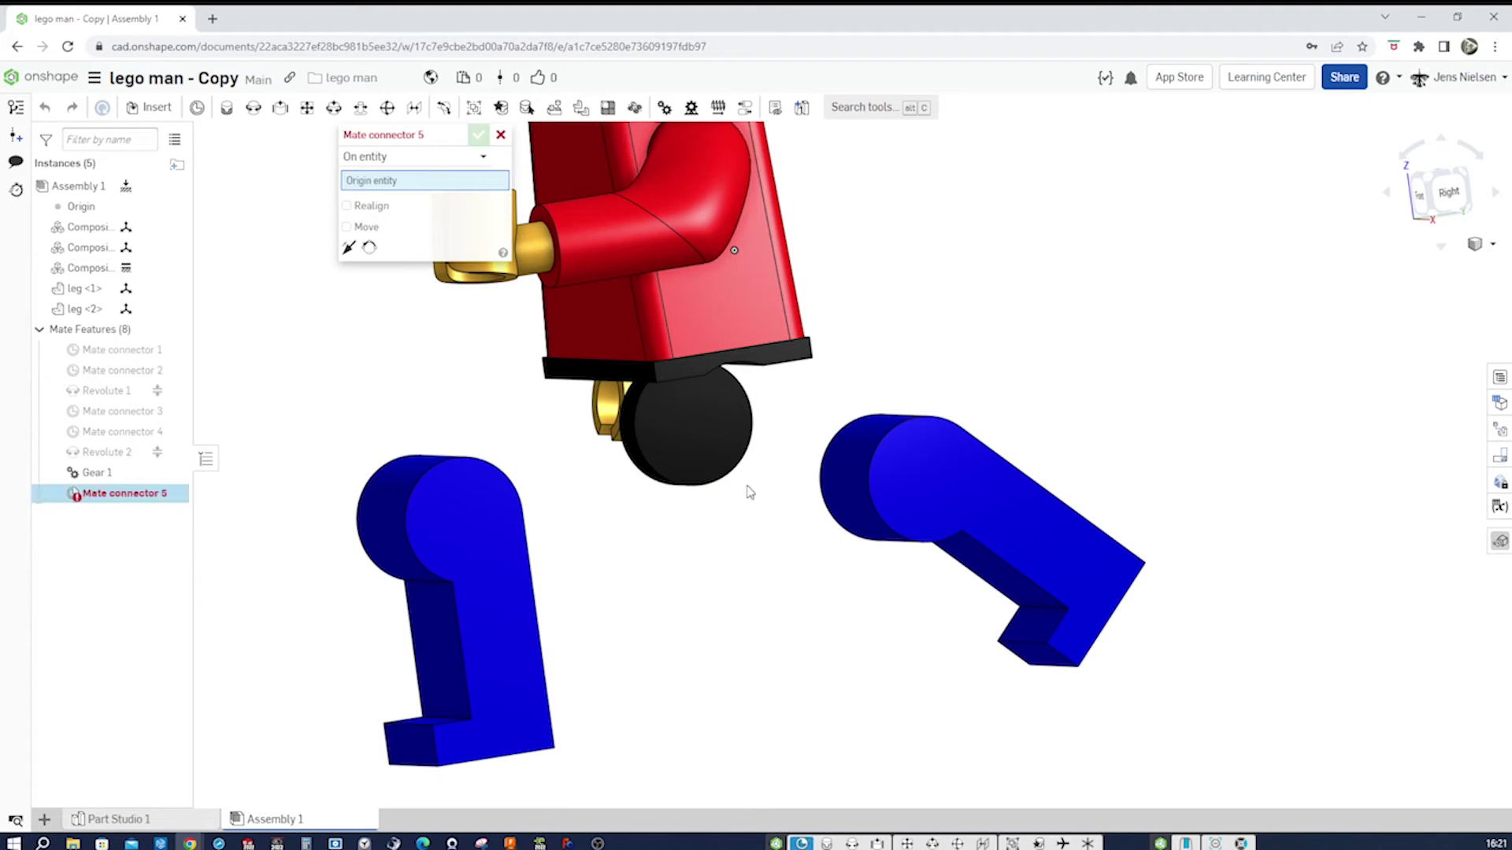
left_click(740, 470)
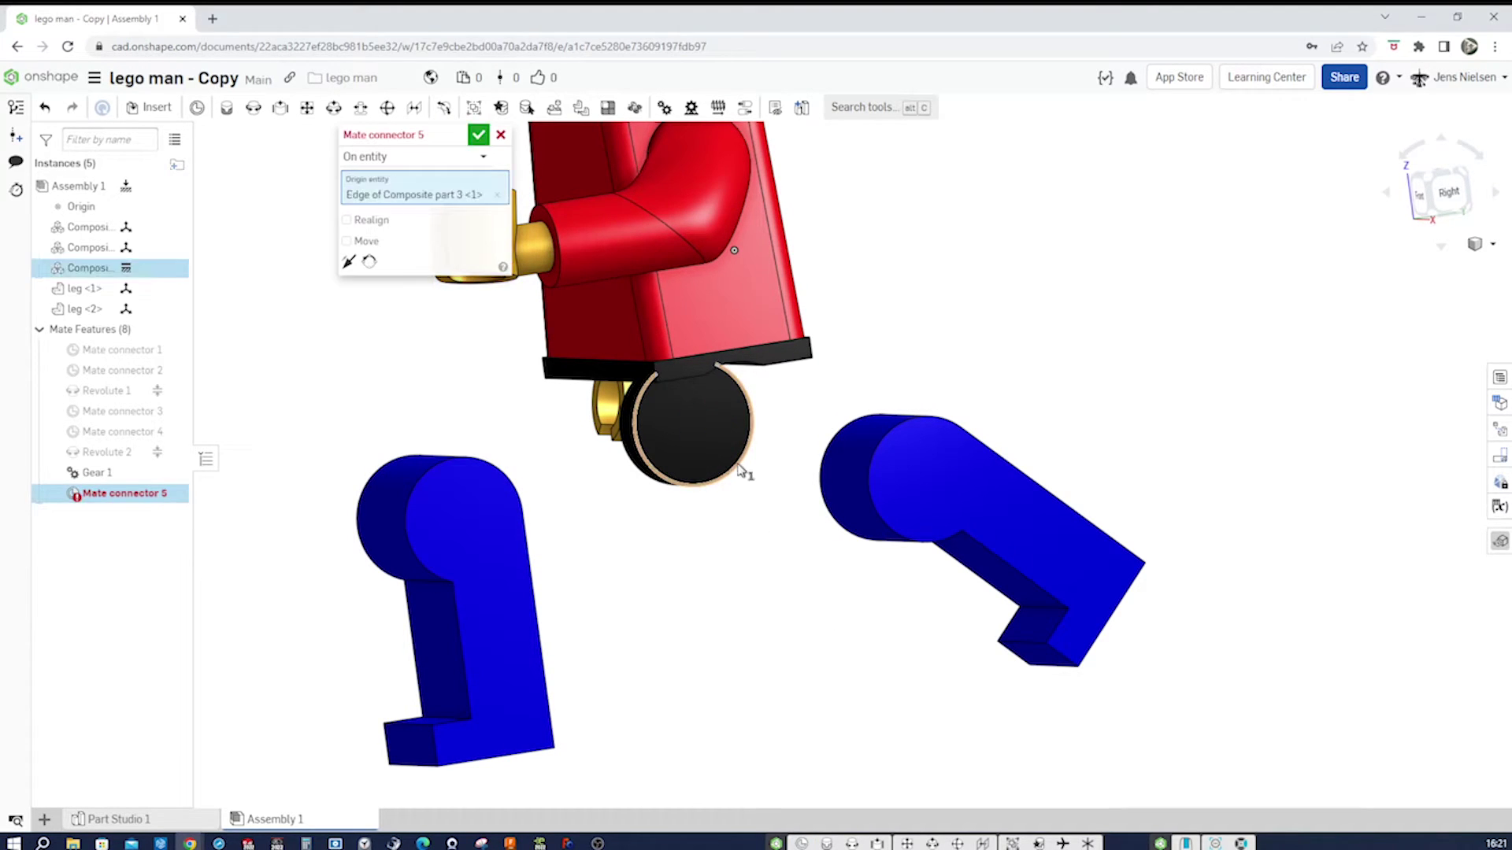
left_click(479, 135)
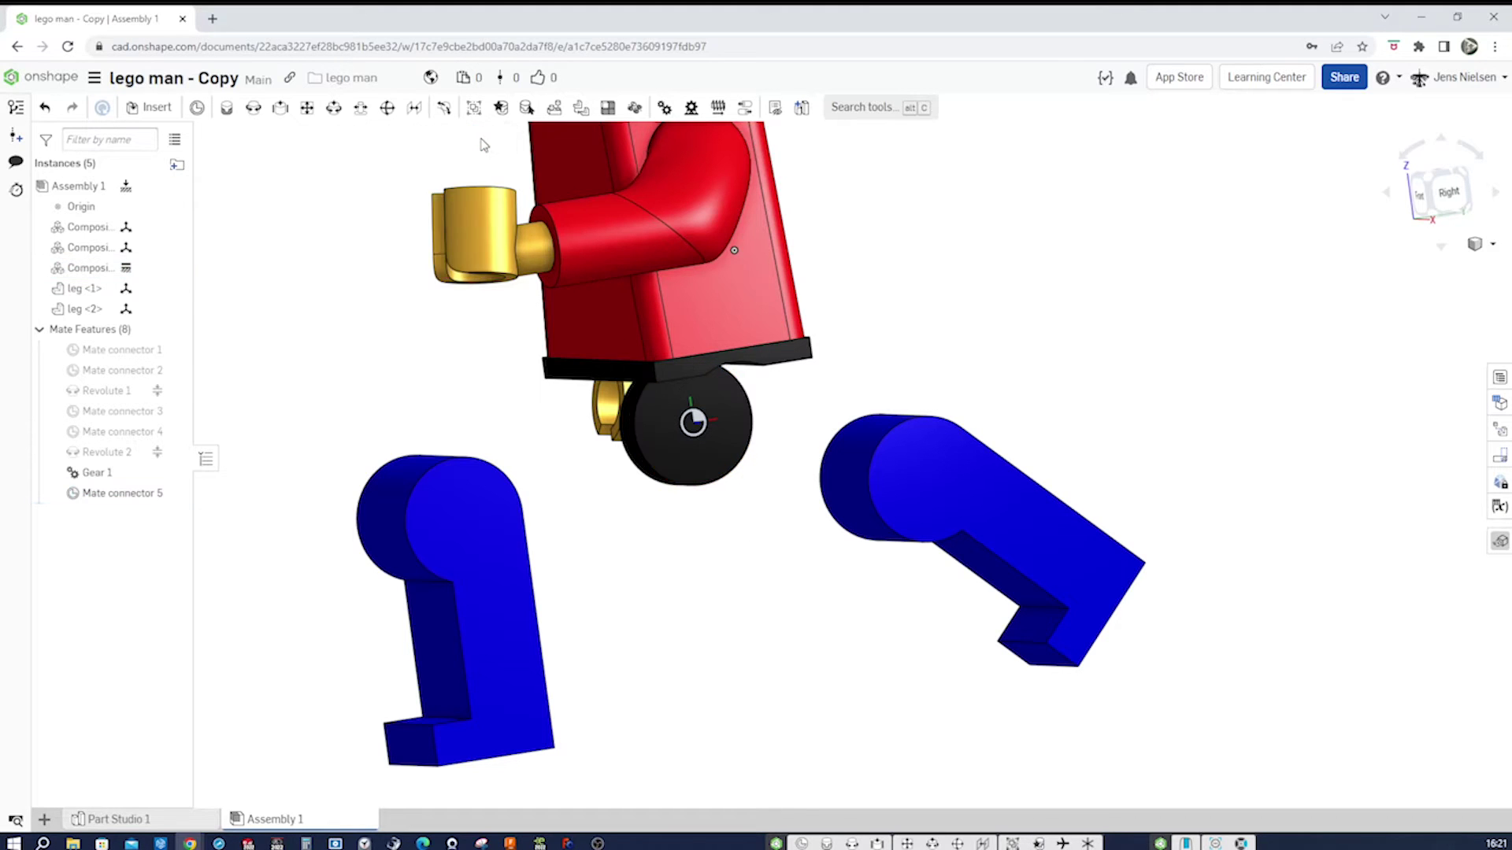
Place a new mate connector on the inner circular edge at the top of leg <1>
scroll(784, 546, "up", 5)
scroll(829, 512, "up", 1)
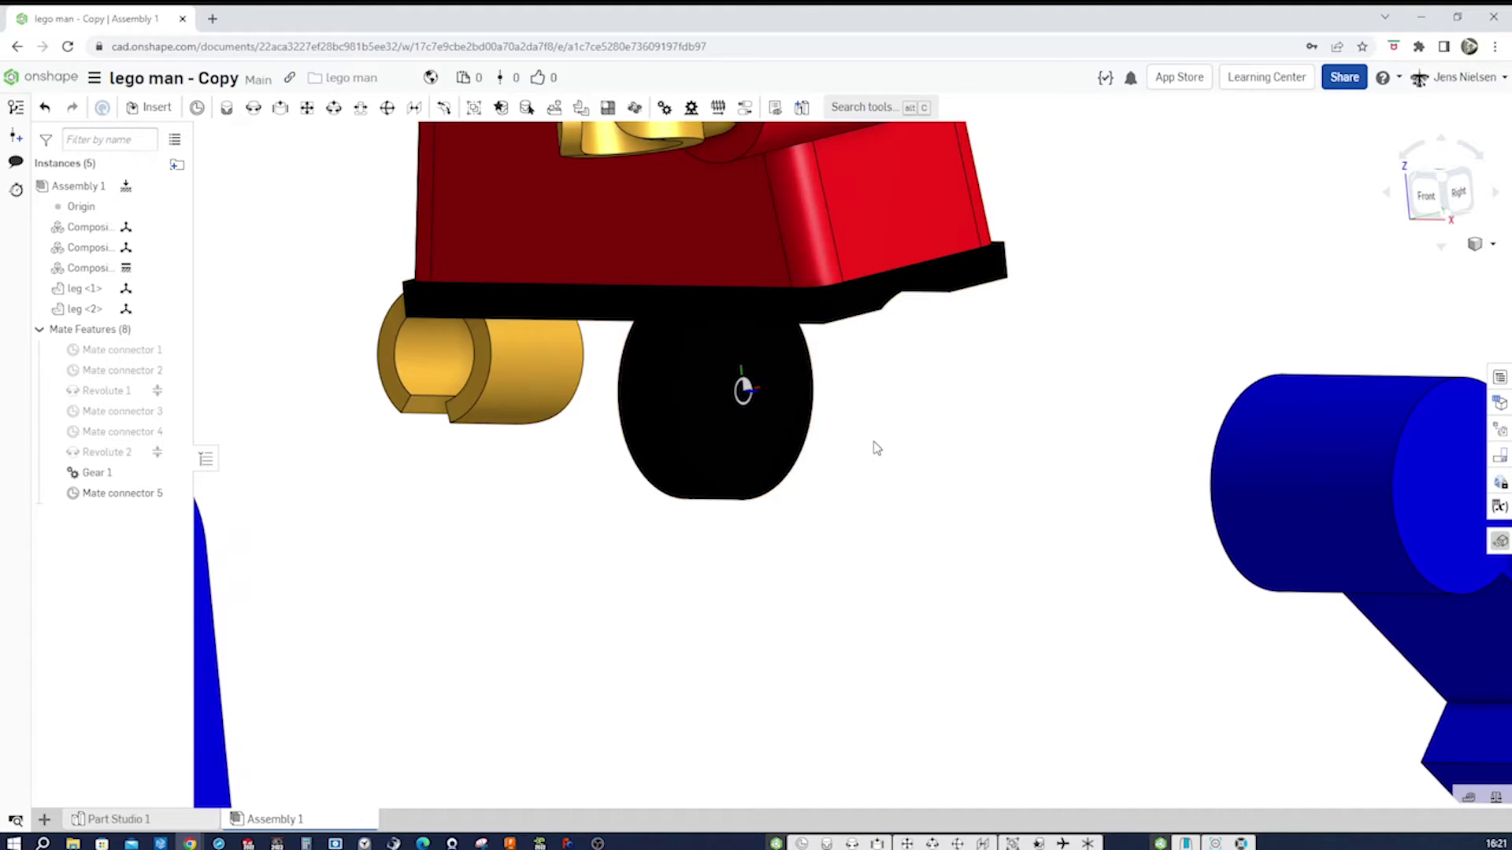
scroll(719, 390, "down", 3)
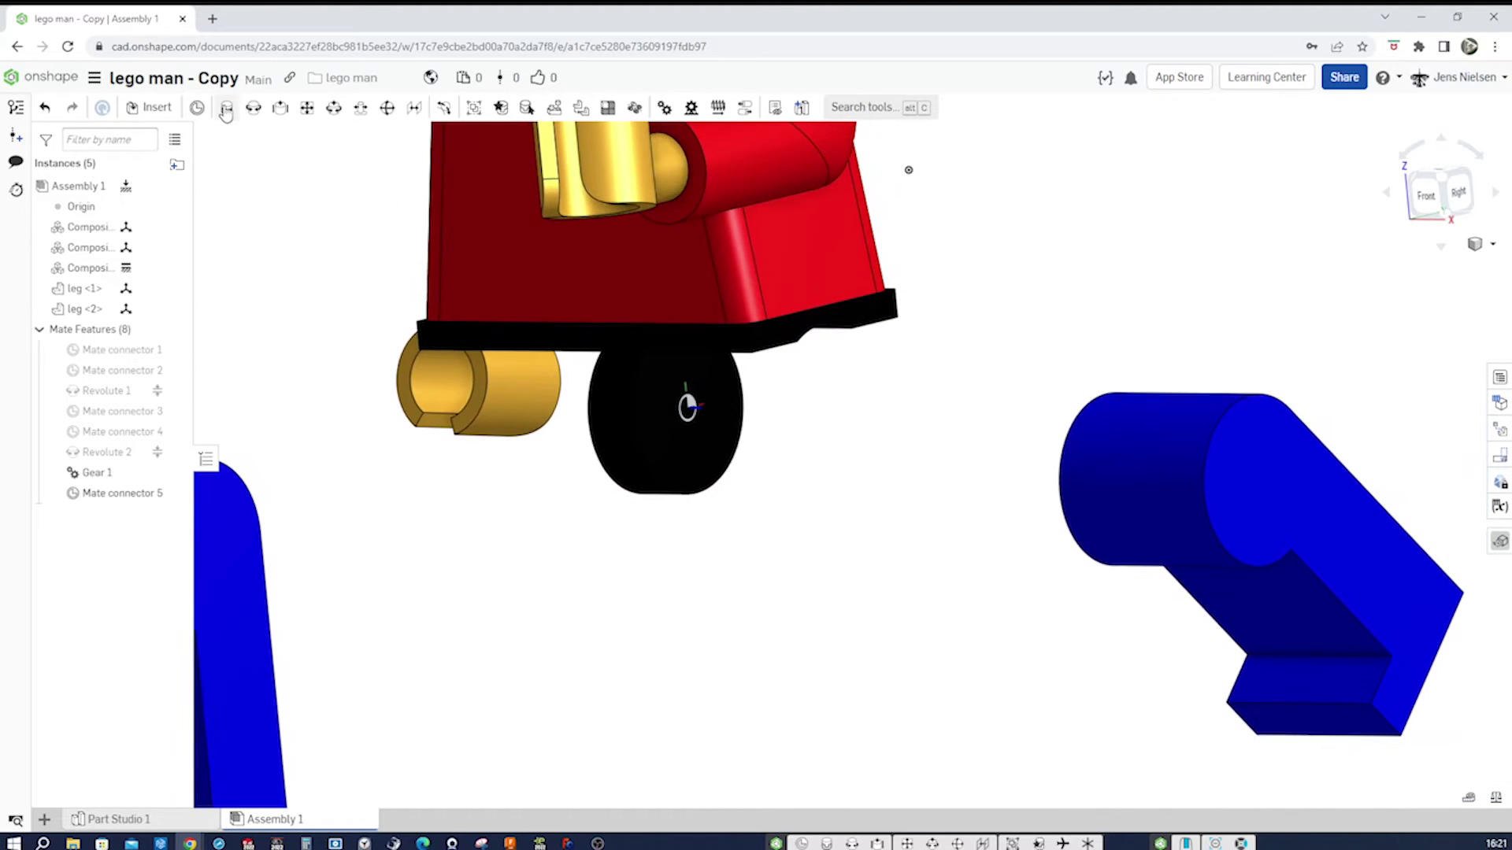
left_click(197, 107)
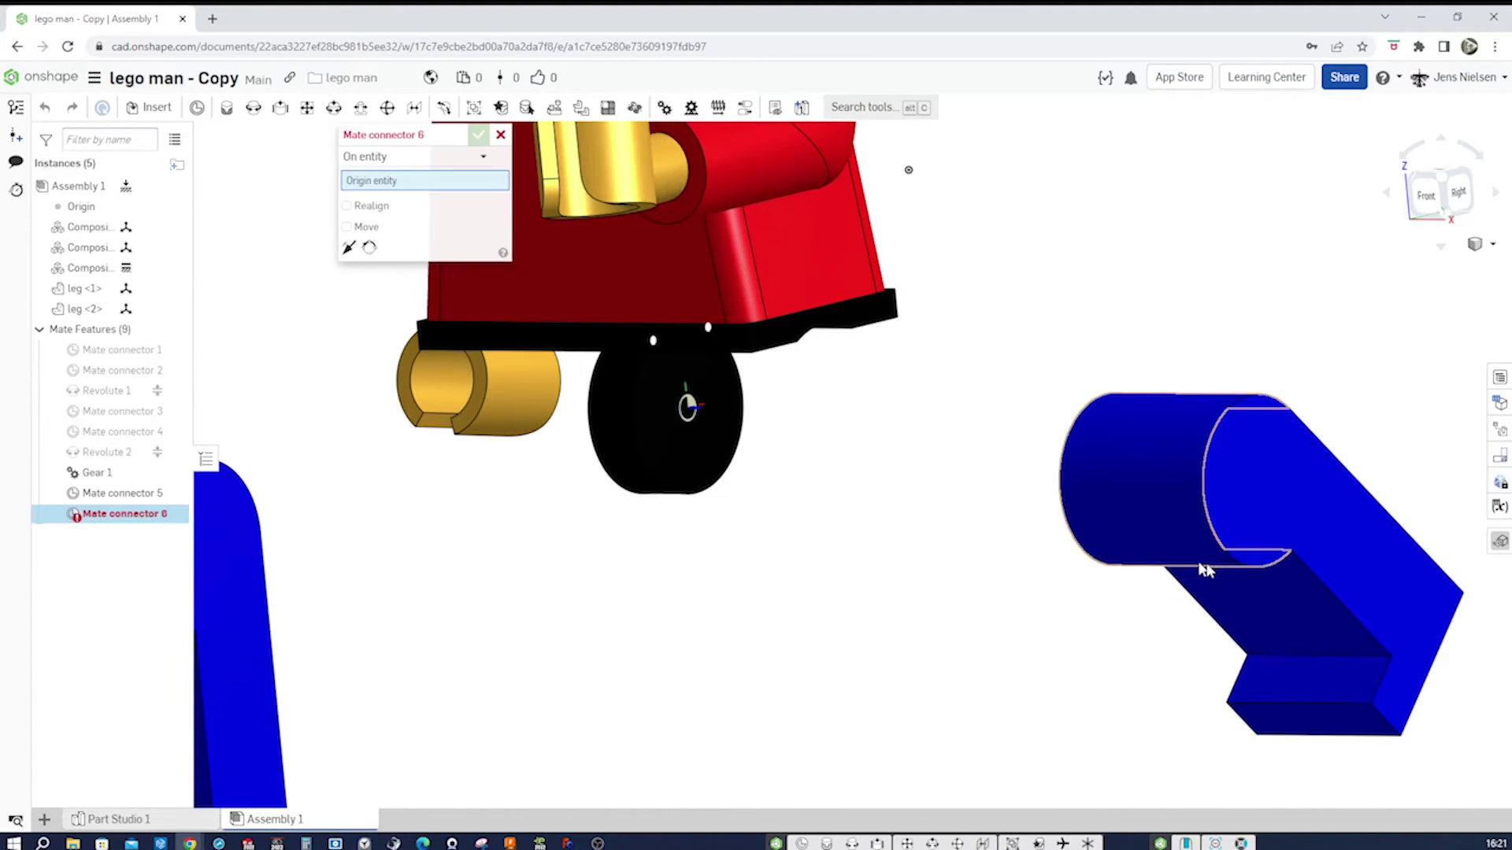
key("shift+1")
right_click_drag(1081, 563, 1102, 526)
left_click(1110, 528)
Flip the leg connector's primary axis, reorient its secondary axis to suit the hip connector, and accept it
key("shift+1")
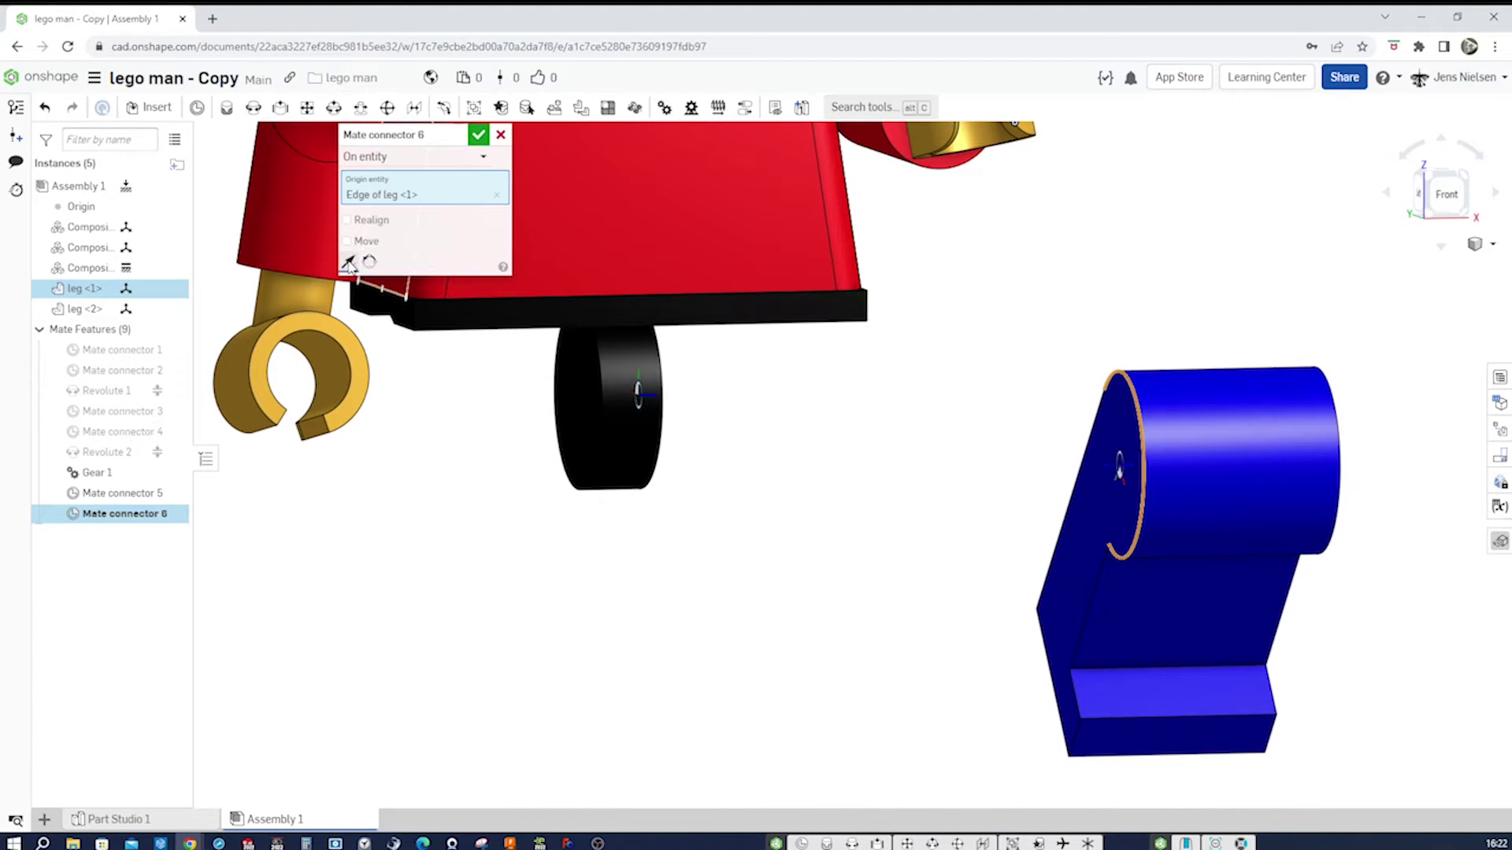
key("Left")
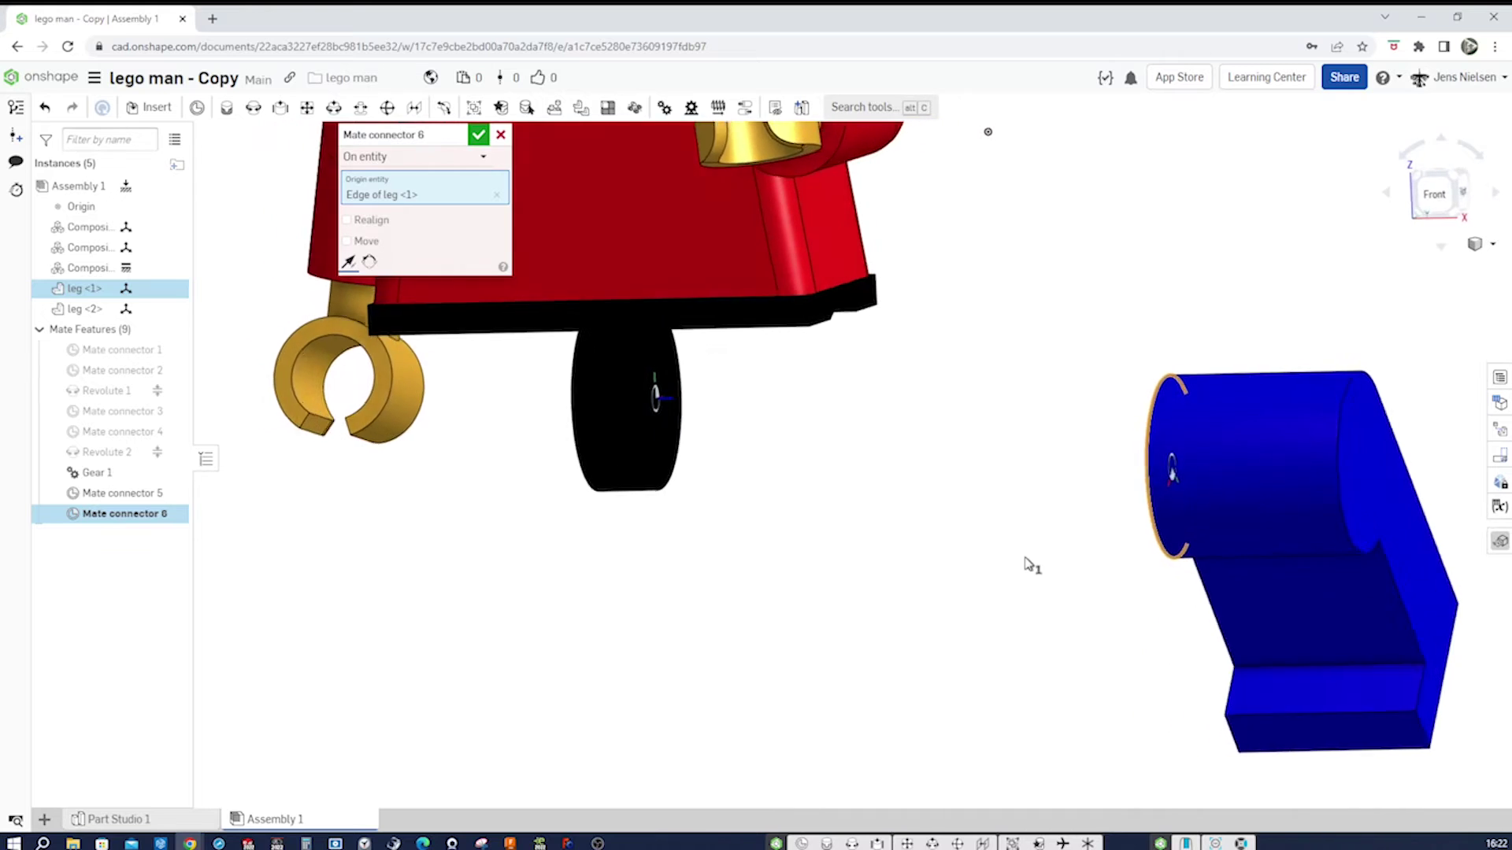
key("Left")
key("Left")
key("Left")
key("Left")
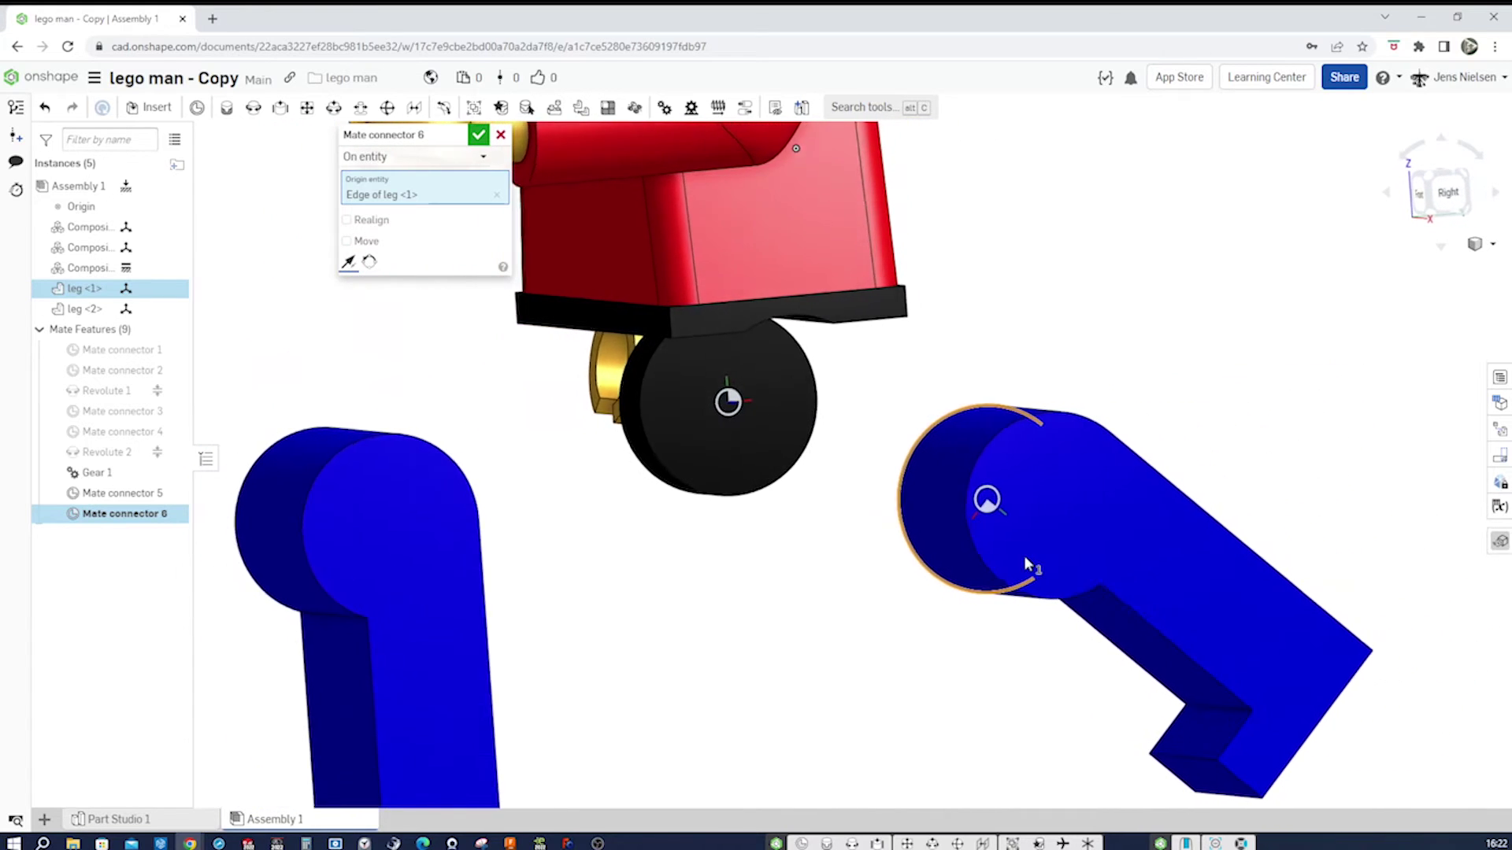
key("Left")
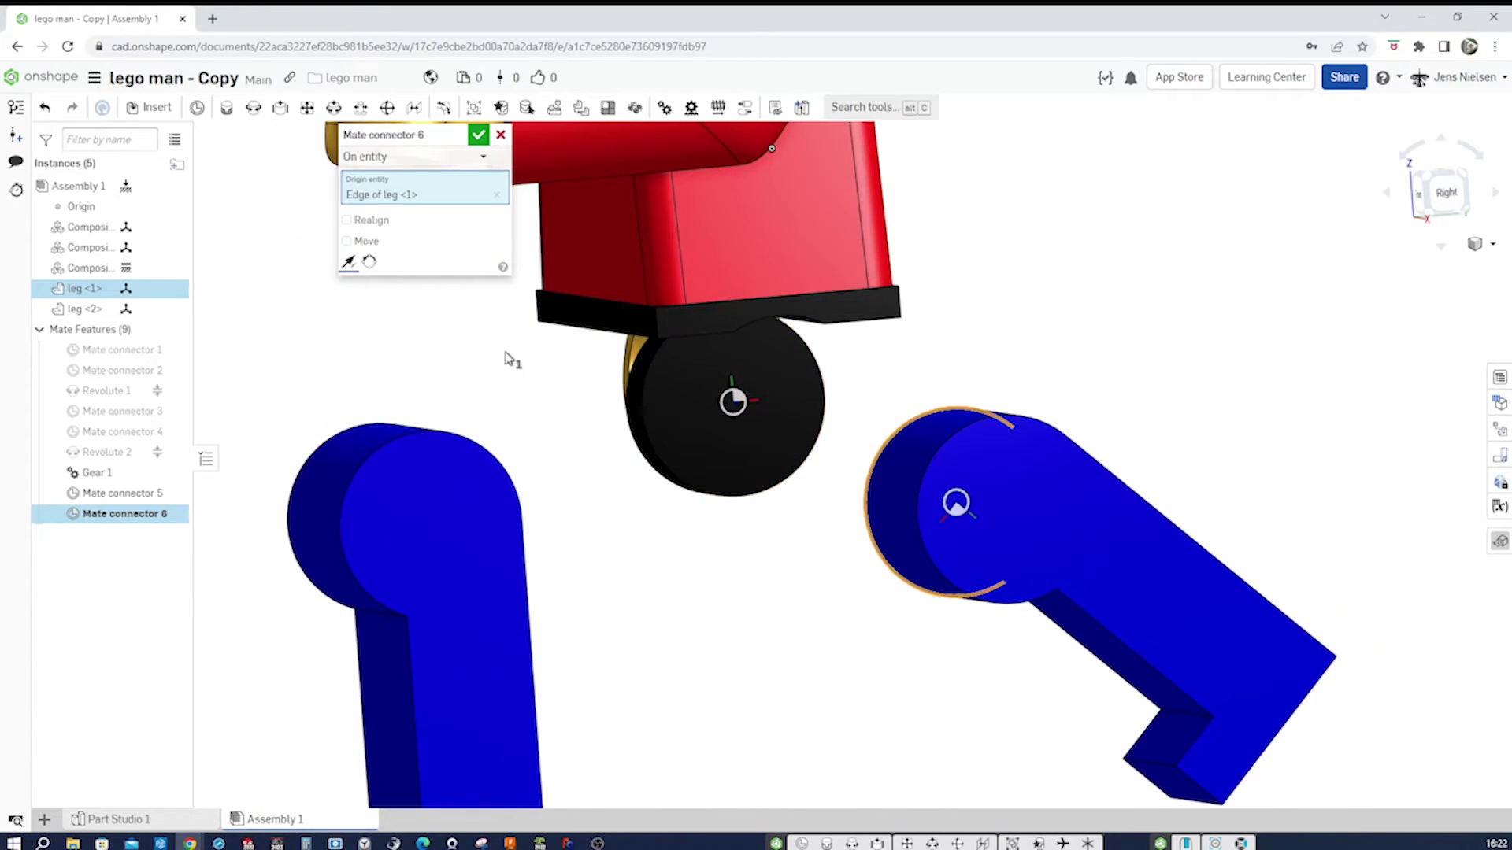
left_click(369, 264)
key("Left")
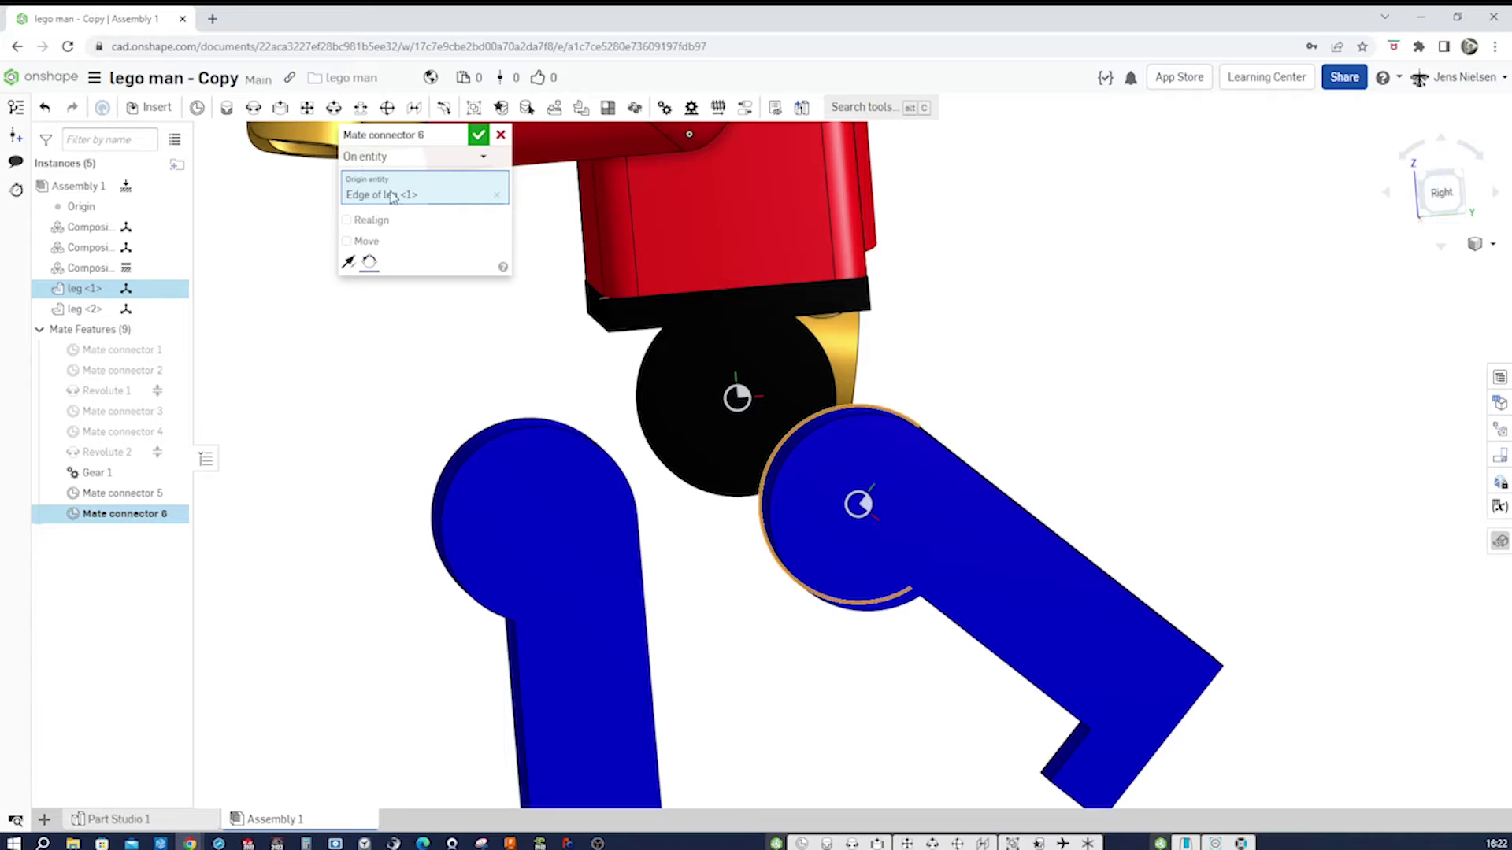
left_click(478, 136)
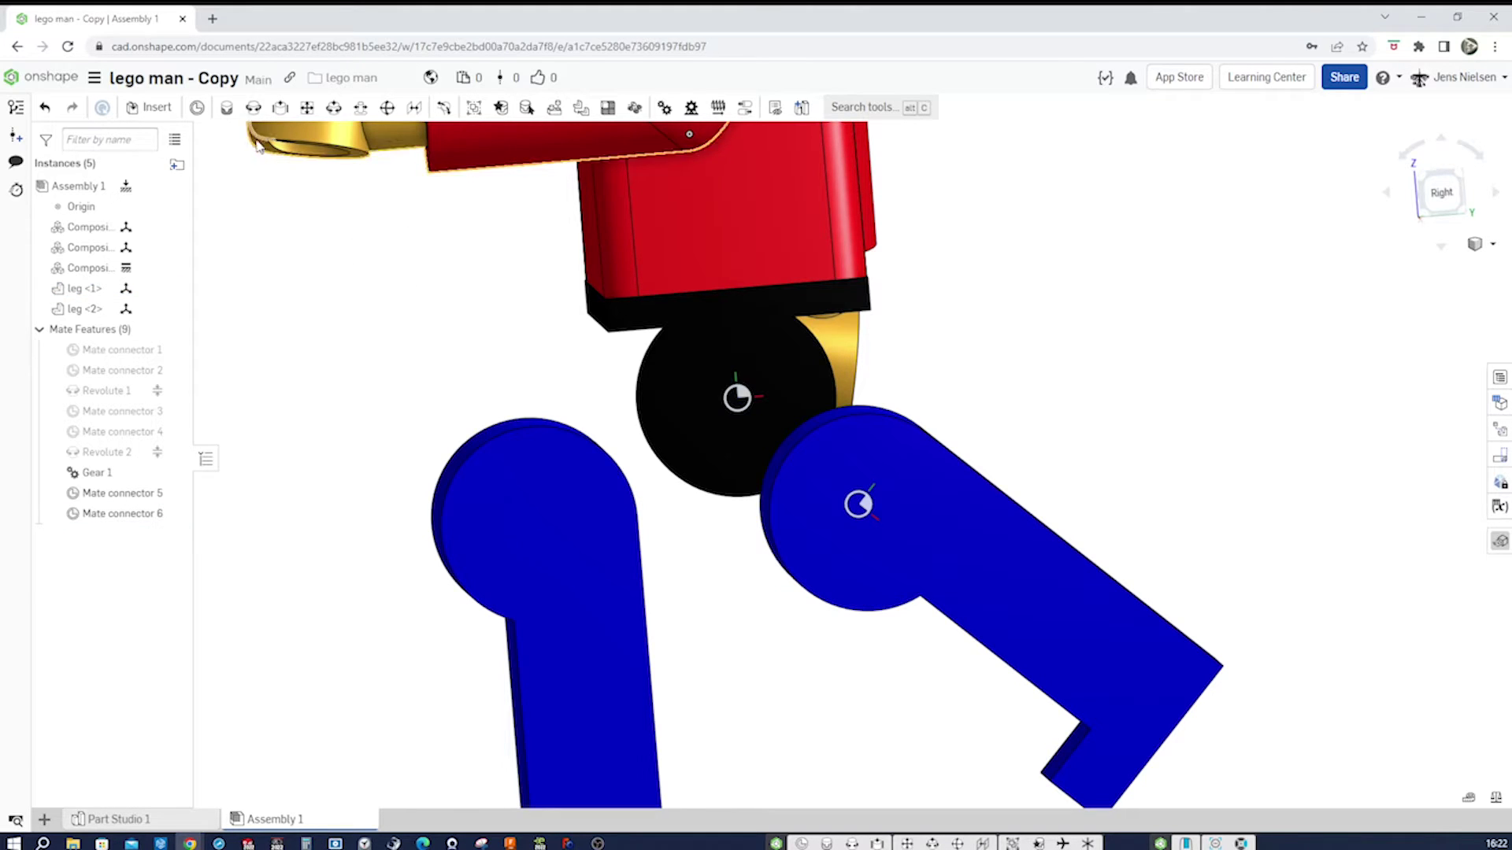
left_click(252, 110)
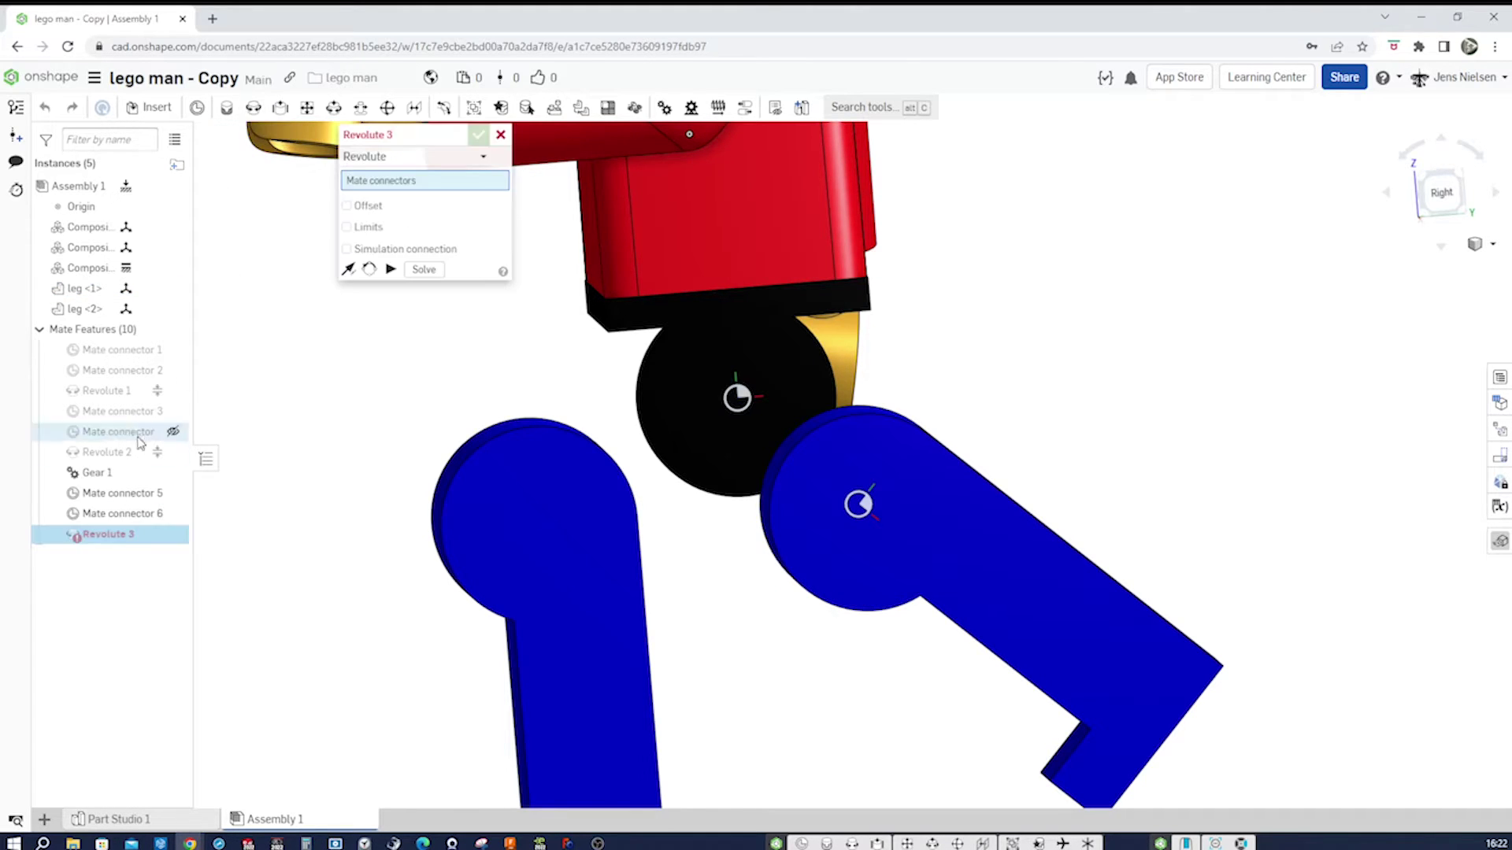
left_click(124, 496)
left_click(124, 513)
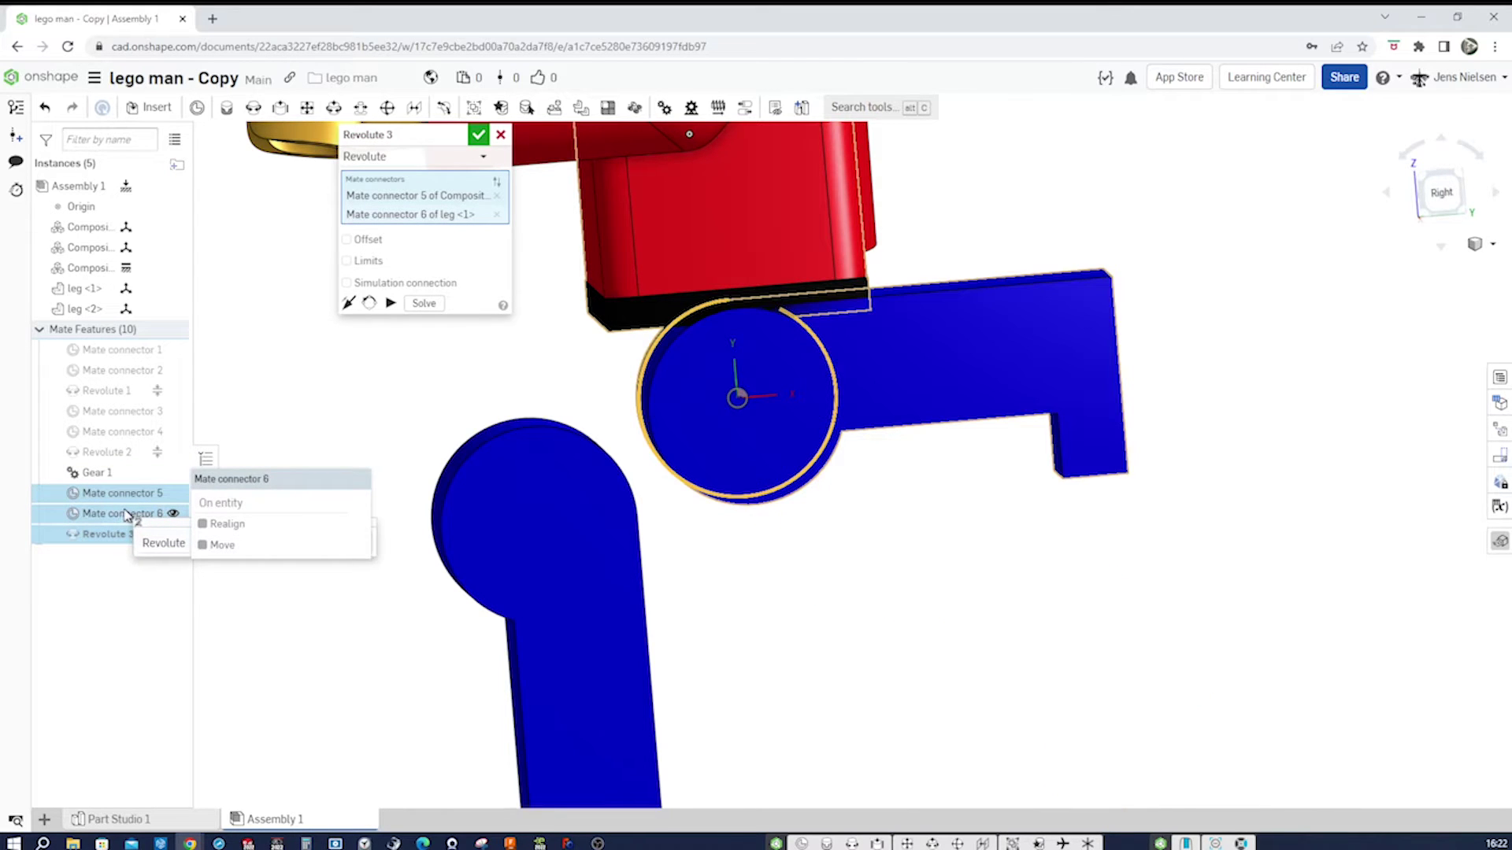
left_click(501, 136)
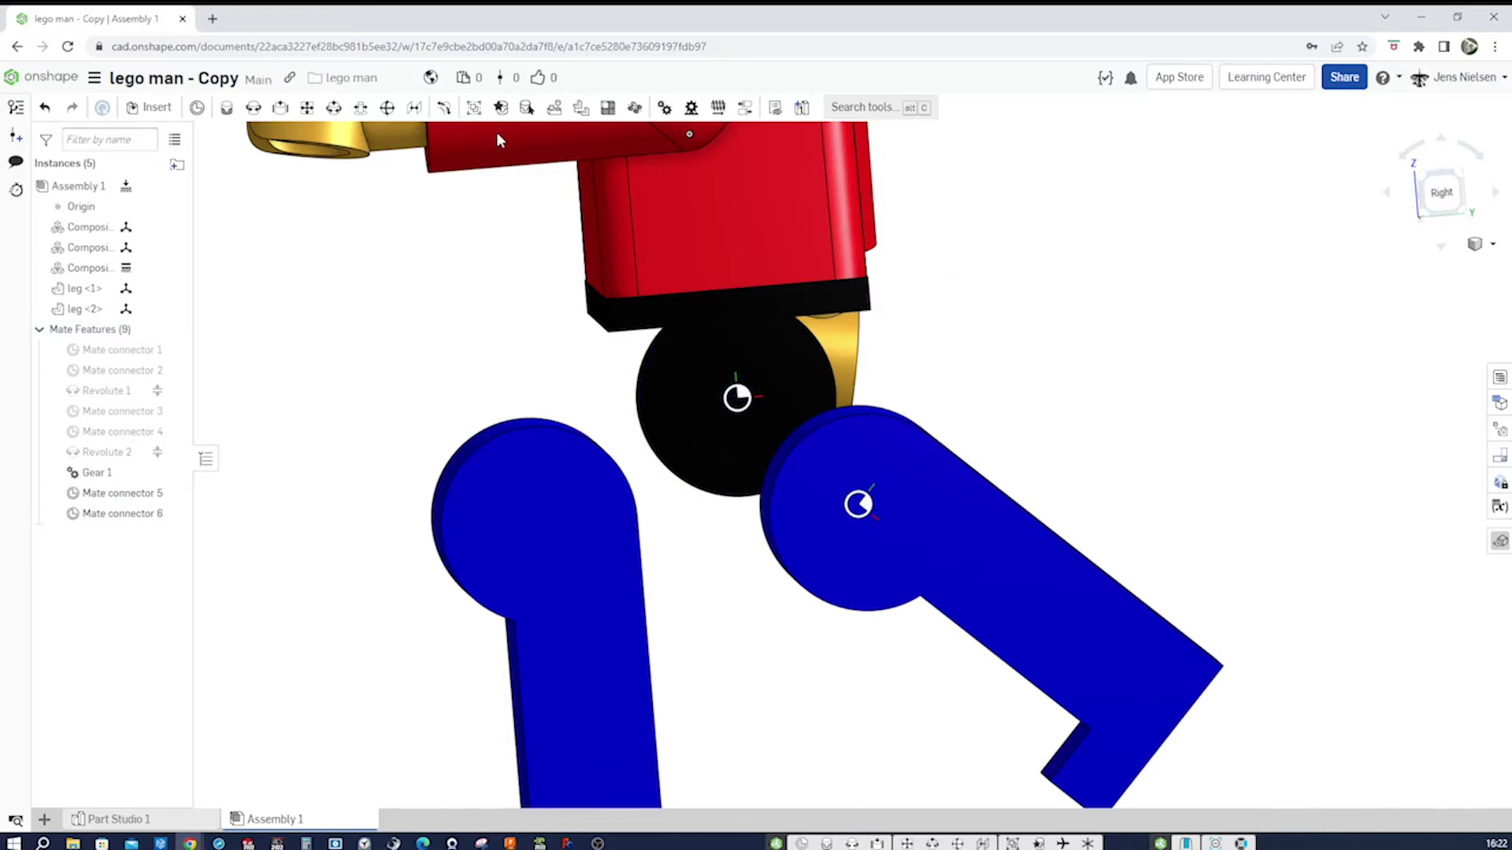
Edit the mate connector on leg <1> to enable Move and rotate it about Z by -45 deg
mouse_move(147, 517)
right_click(148, 516)
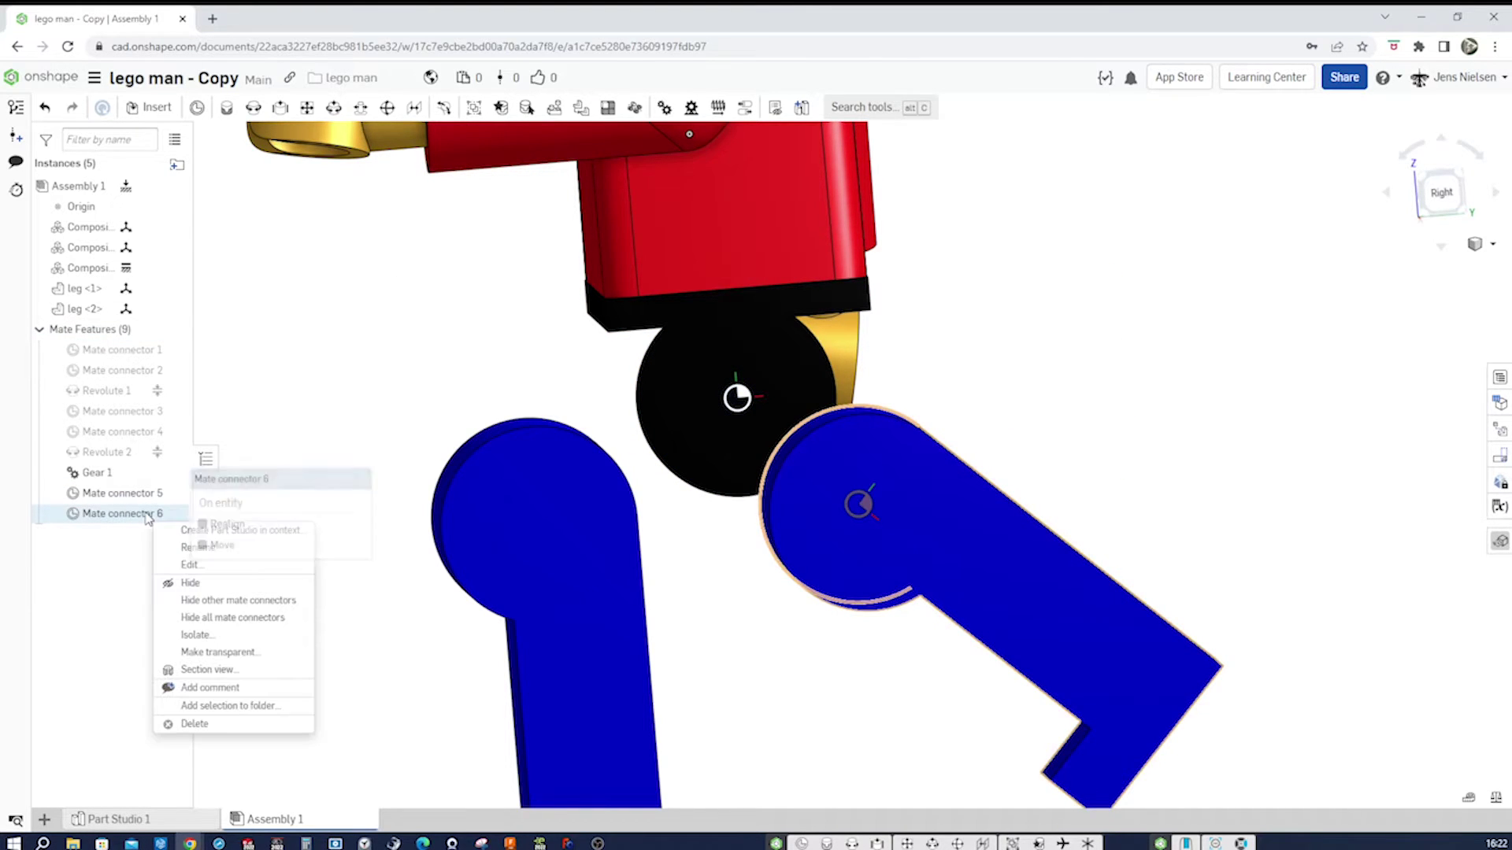
left_click(187, 568)
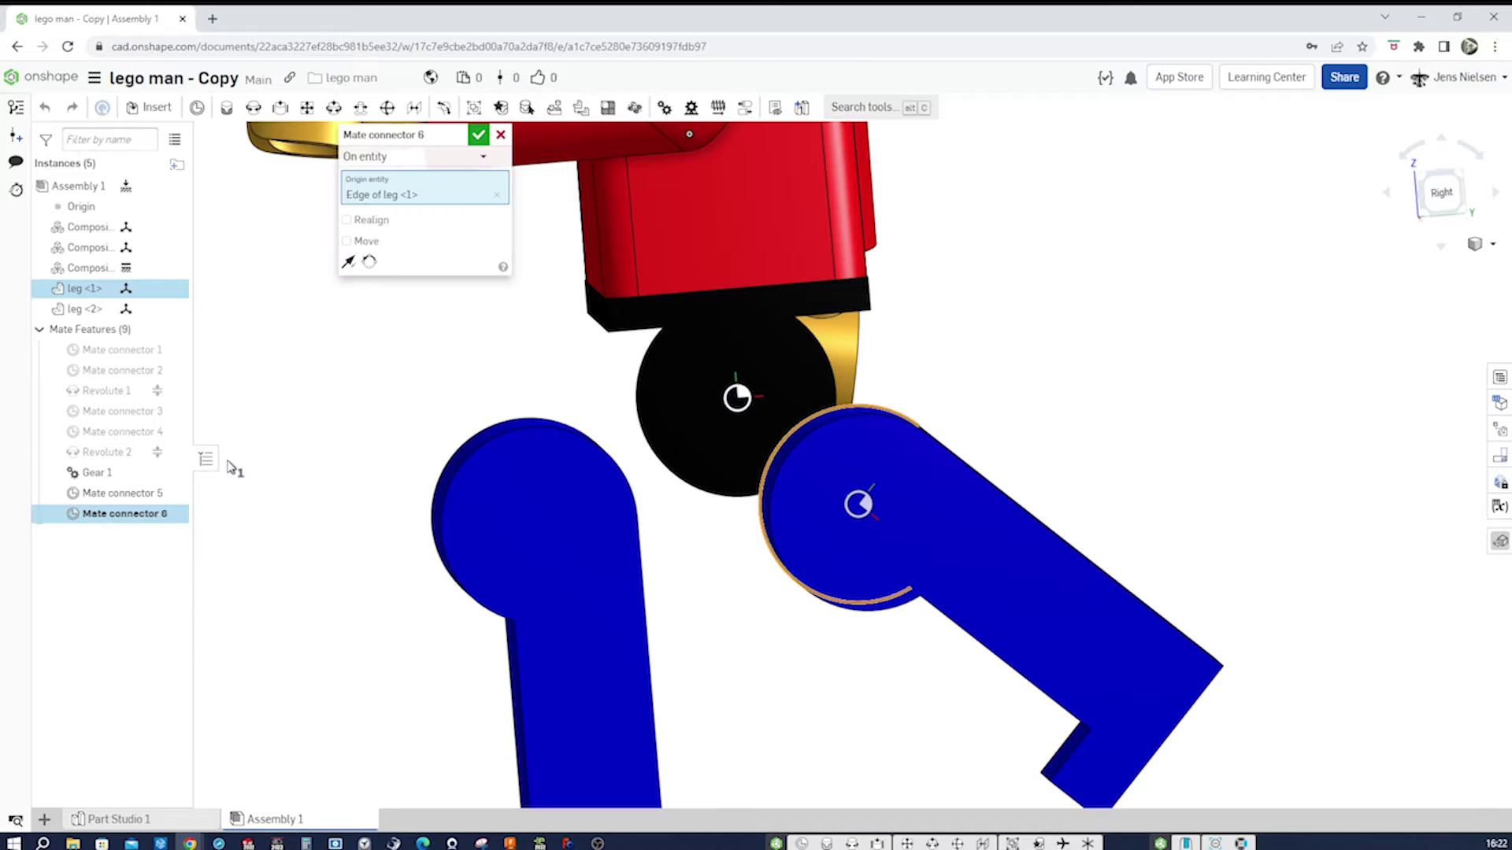
left_click(347, 242)
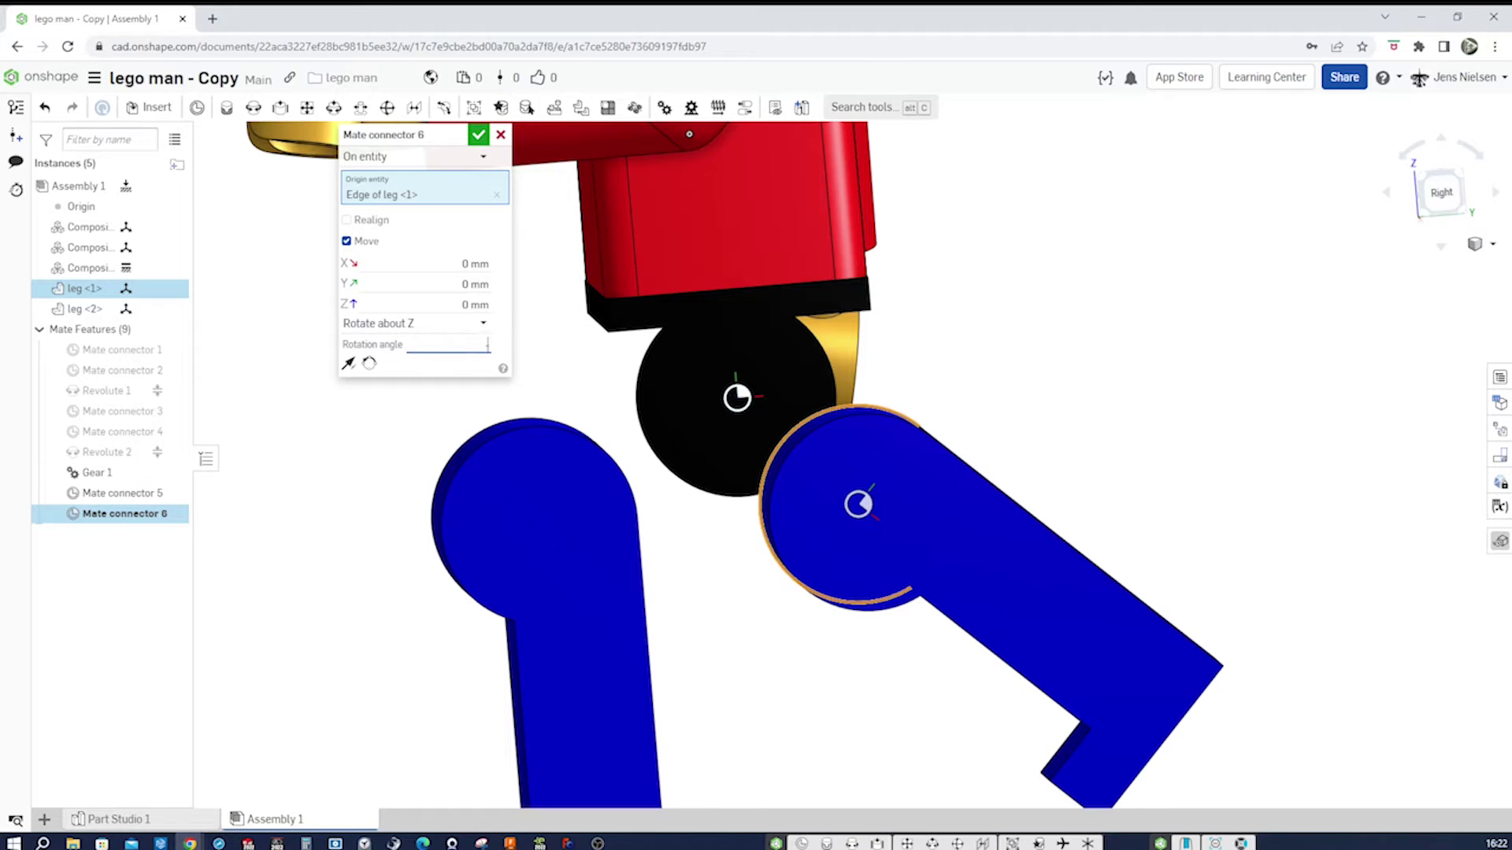
left_click(479, 136)
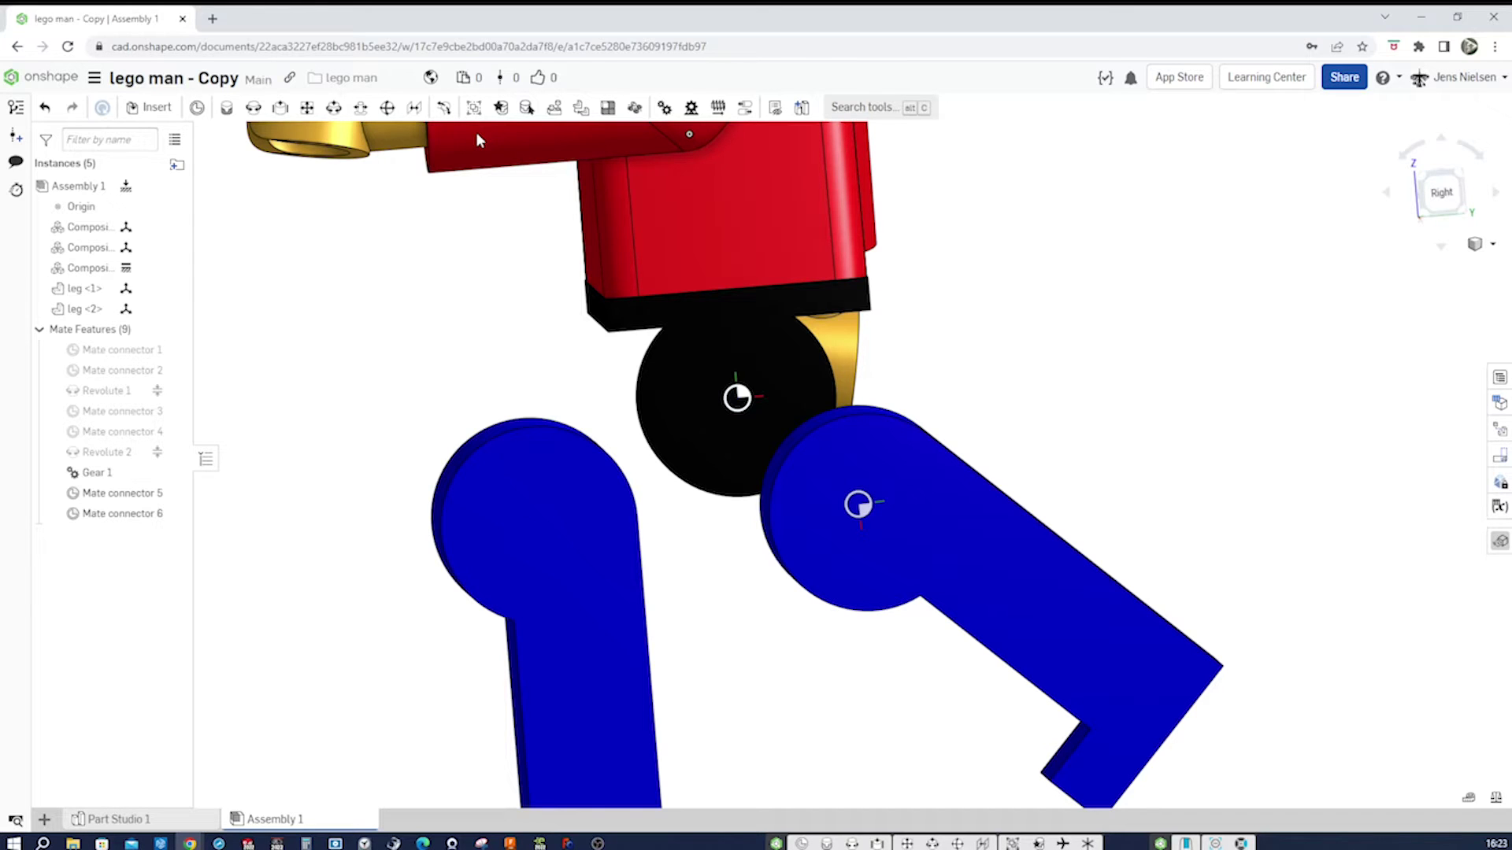
Change the leg <1> connector's rotation angle about Z so that its axes line up with the hip connector's axes
right_click(158, 519)
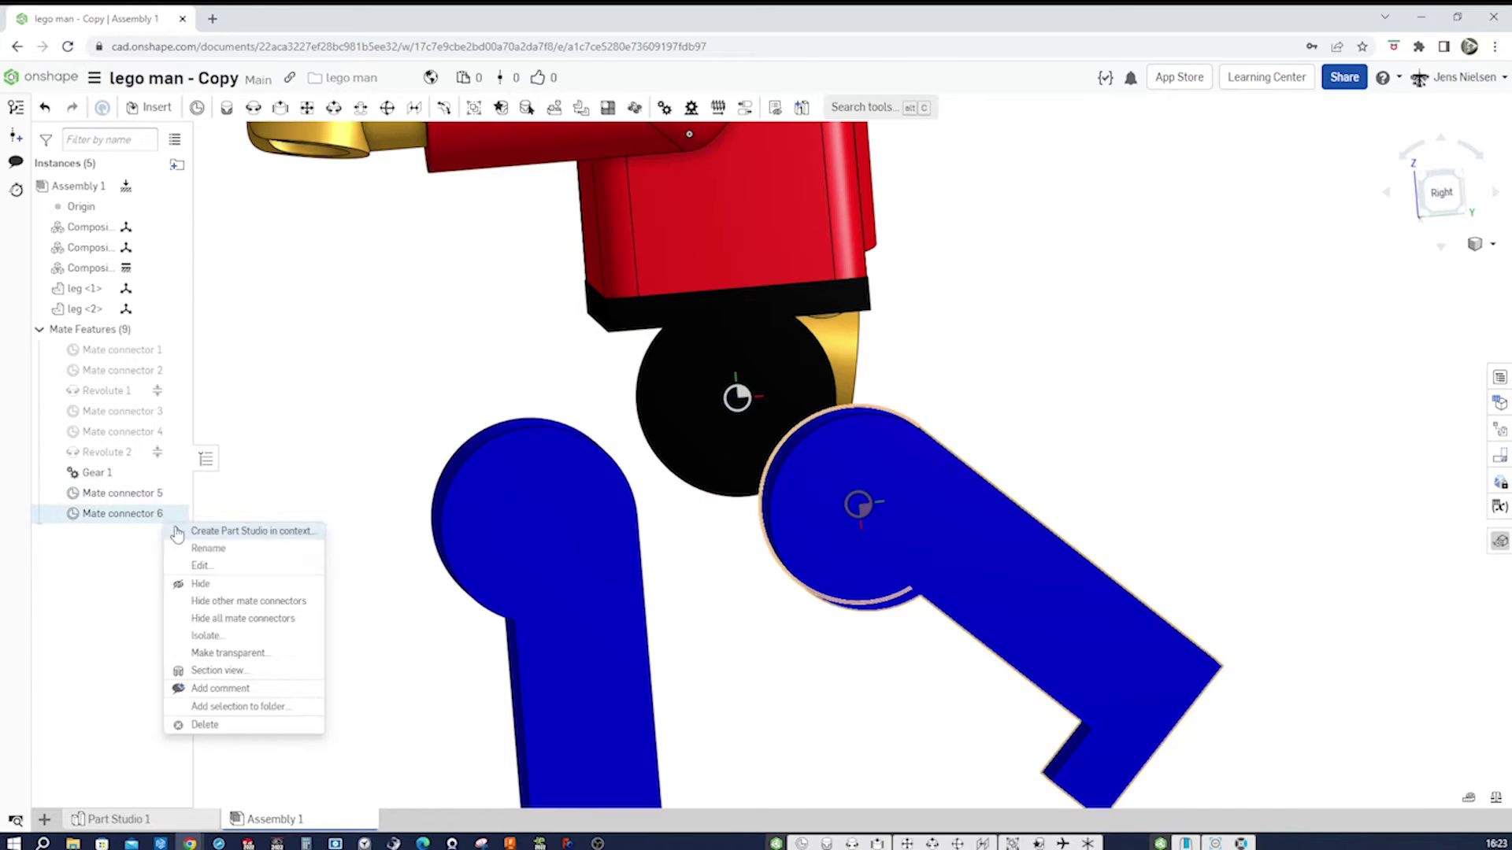
left_click(210, 572)
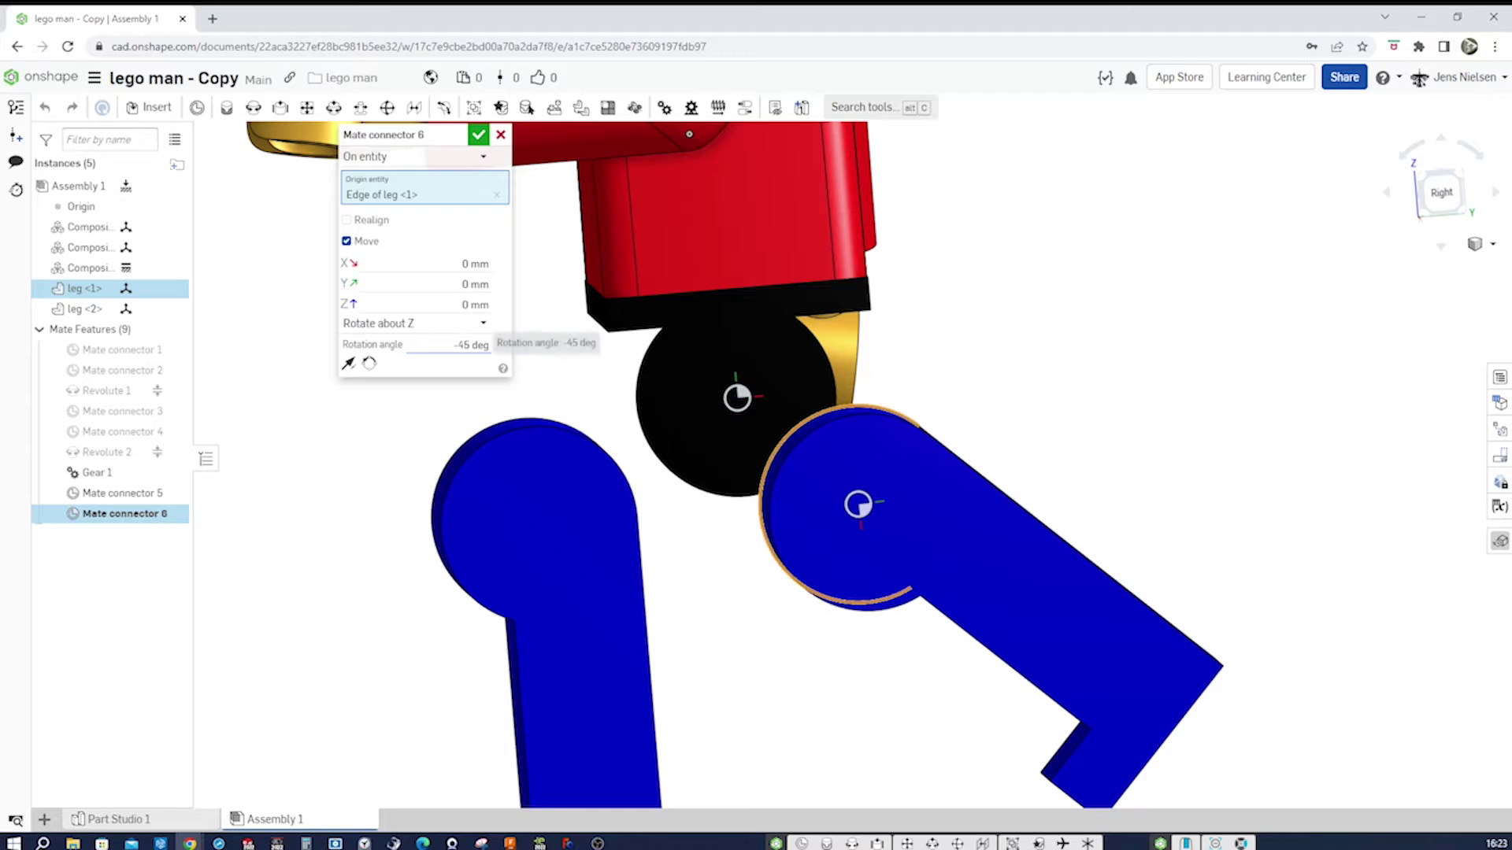
left_click(463, 353)
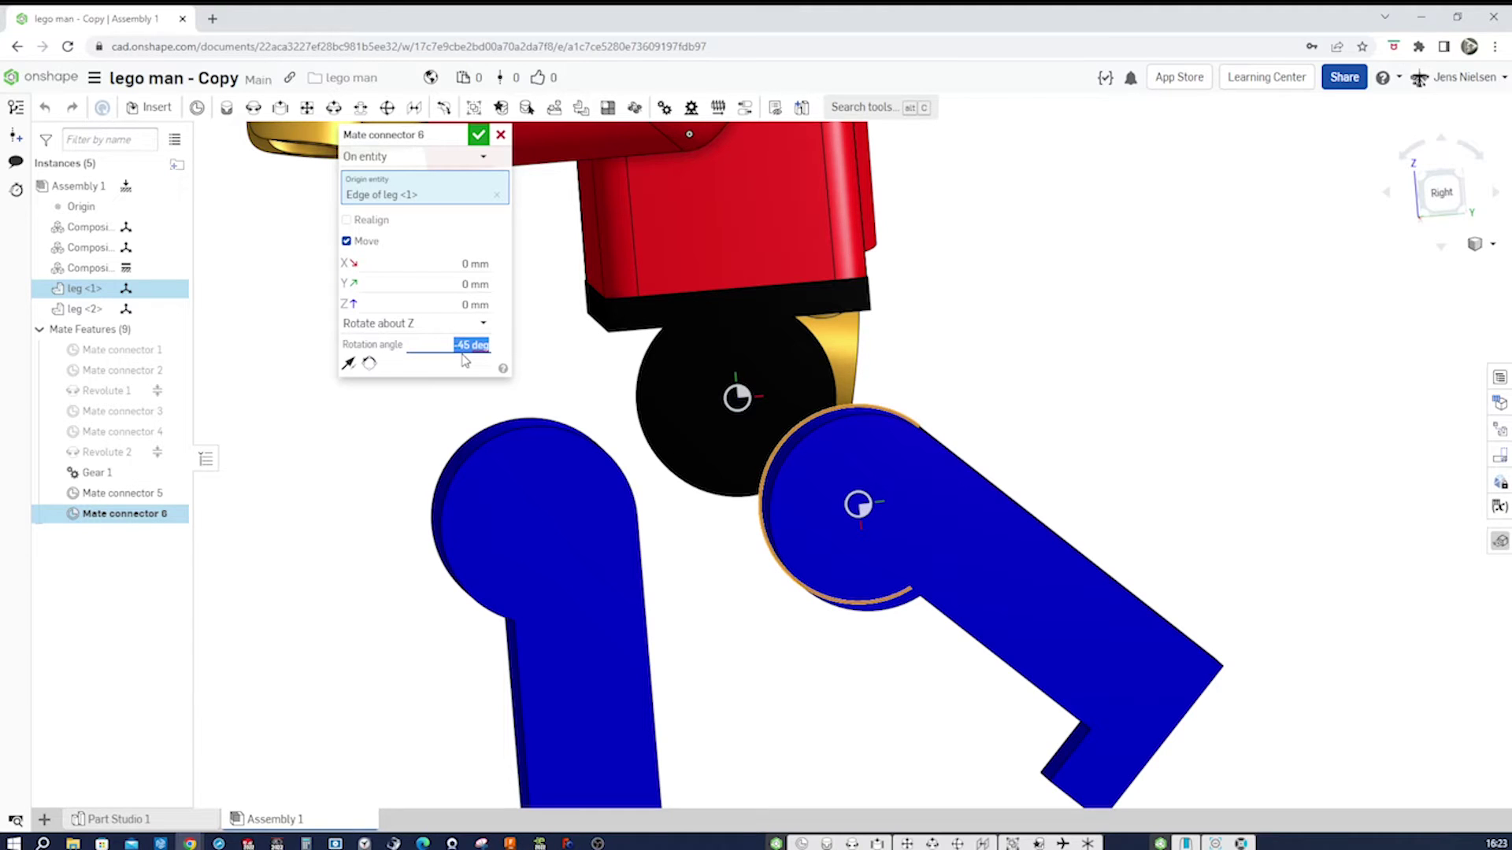
left_click(478, 137)
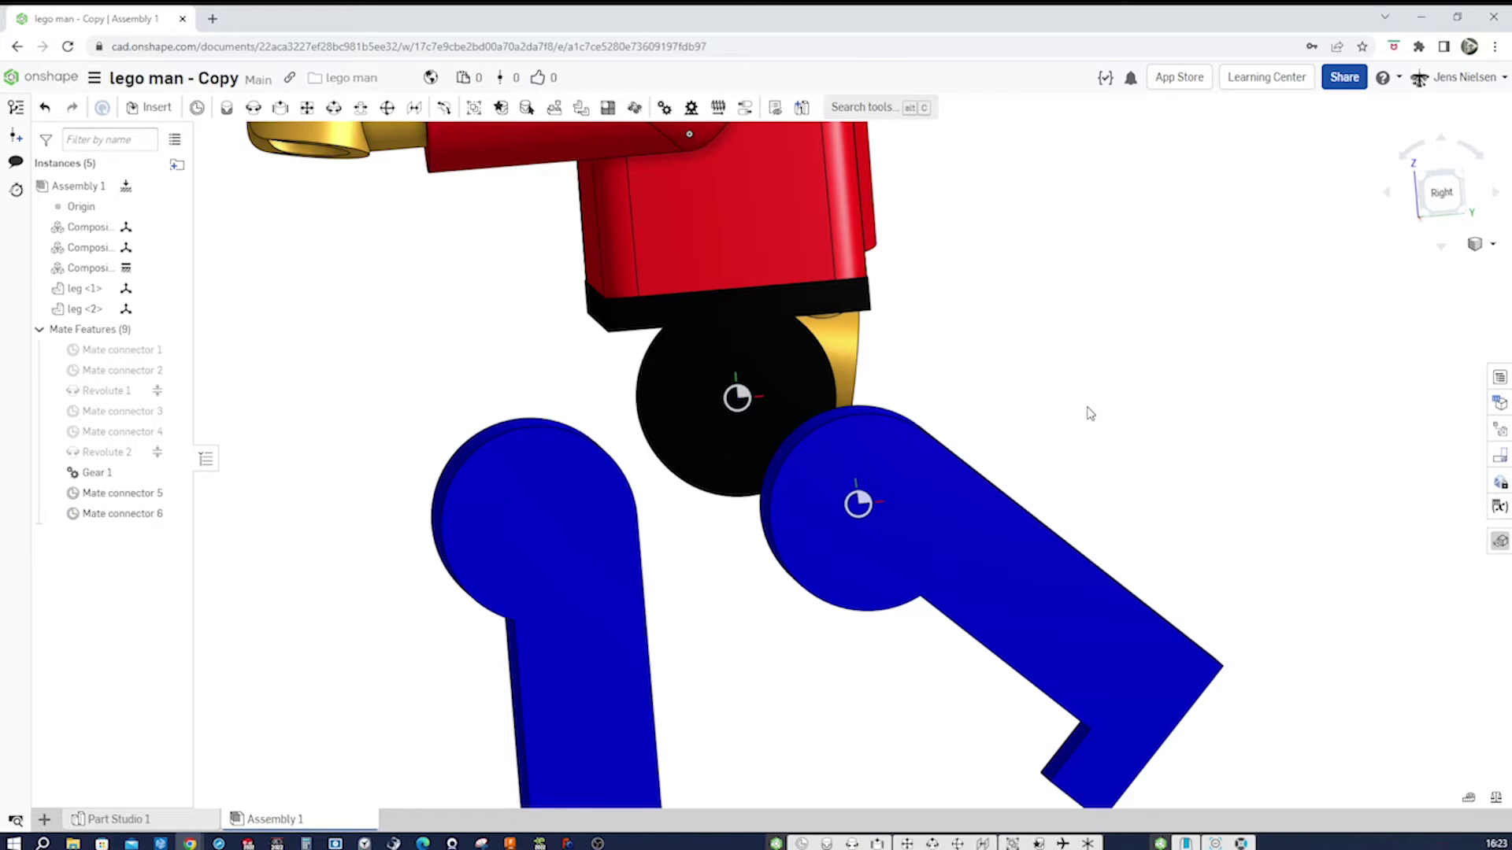
key("m")
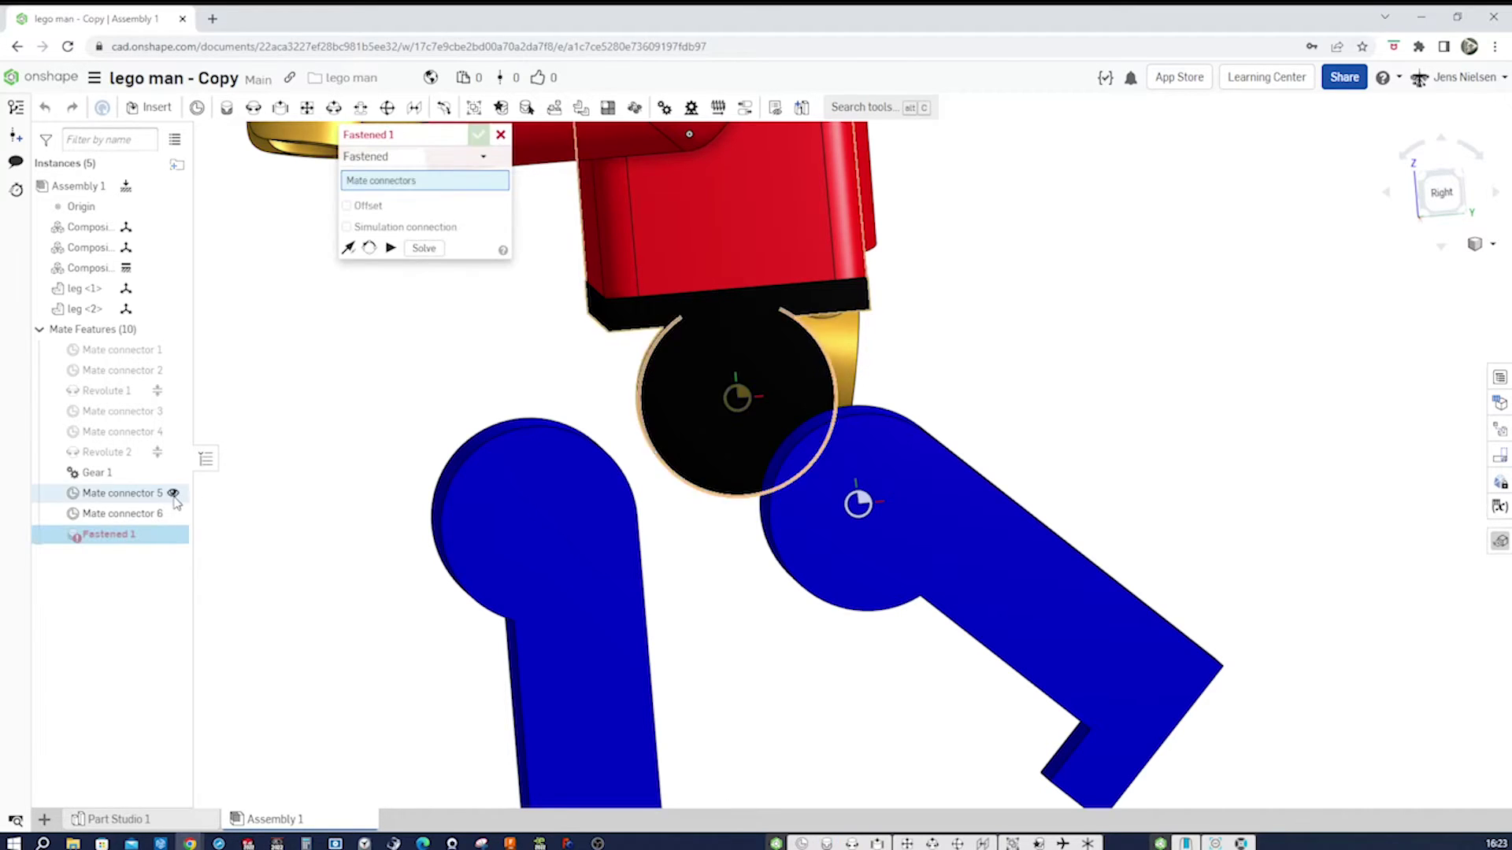
left_click(146, 494)
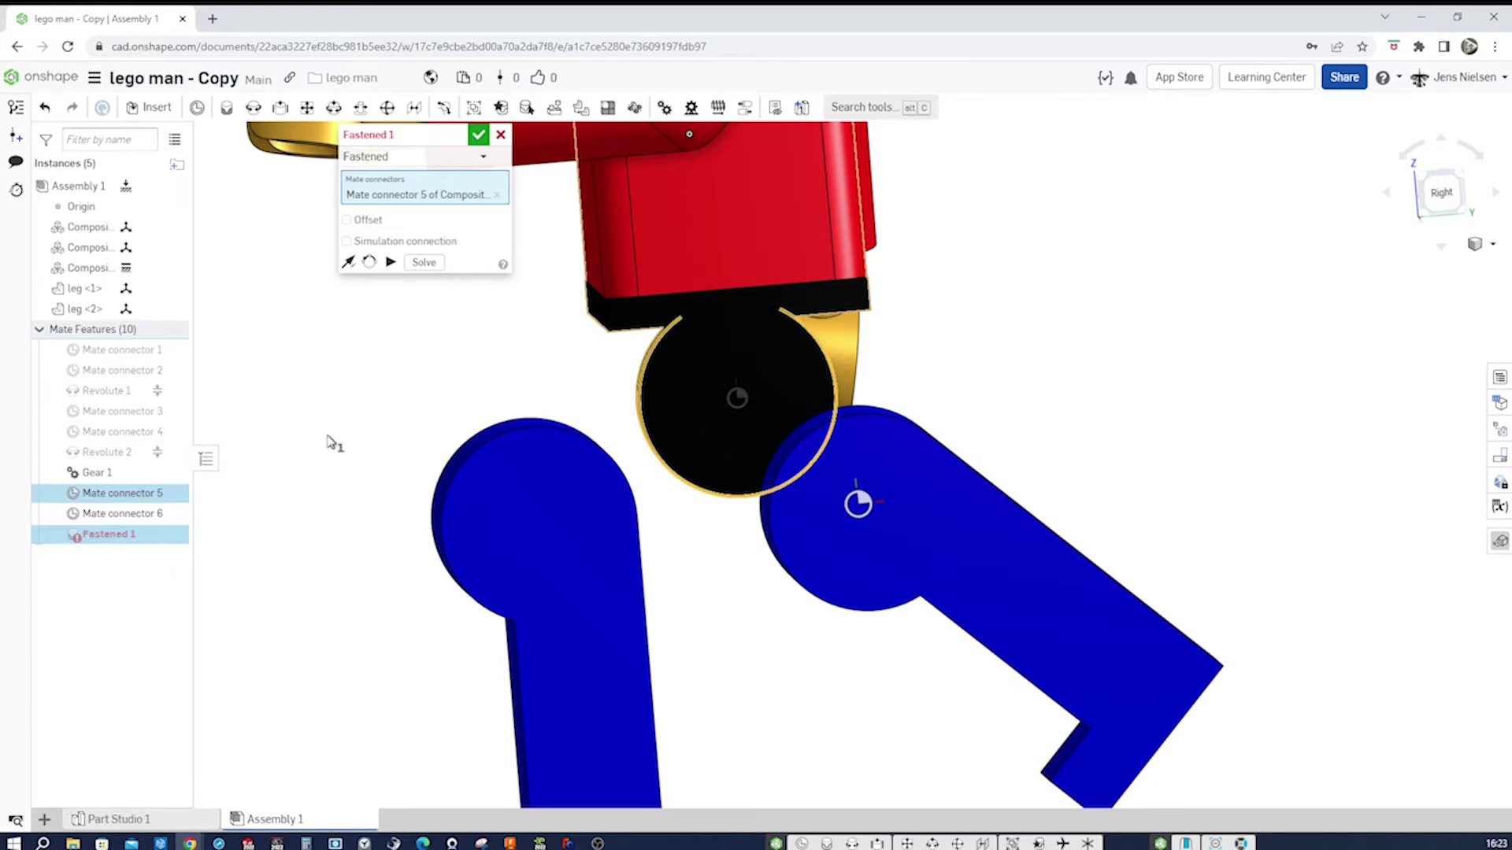
left_click(501, 136)
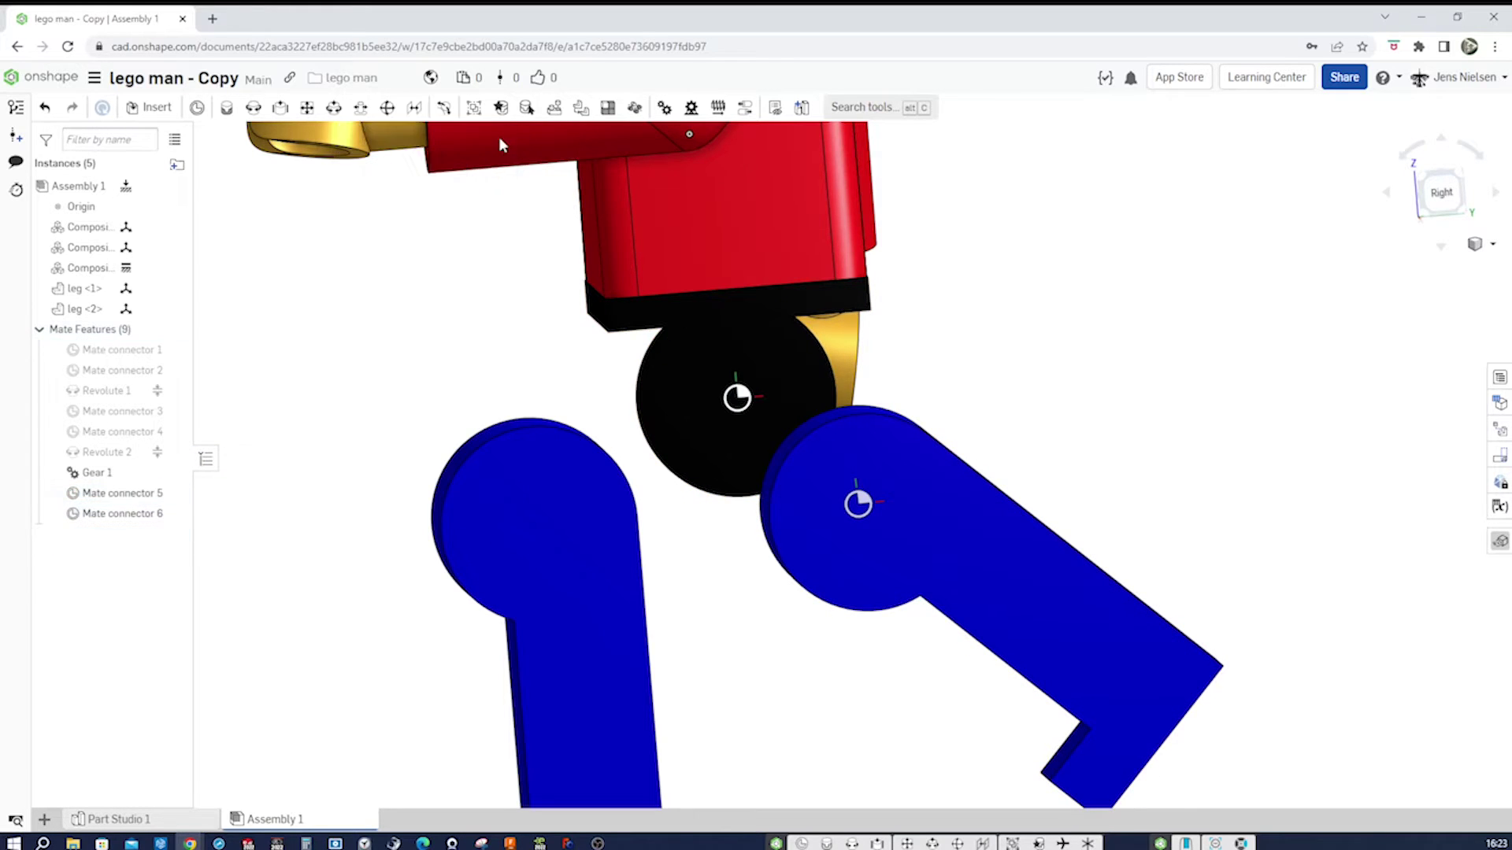
Join the hip connector and the leg <1> connector with a revolute mate limited from 0 to 90 deg
left_click(253, 107)
left_click(150, 494)
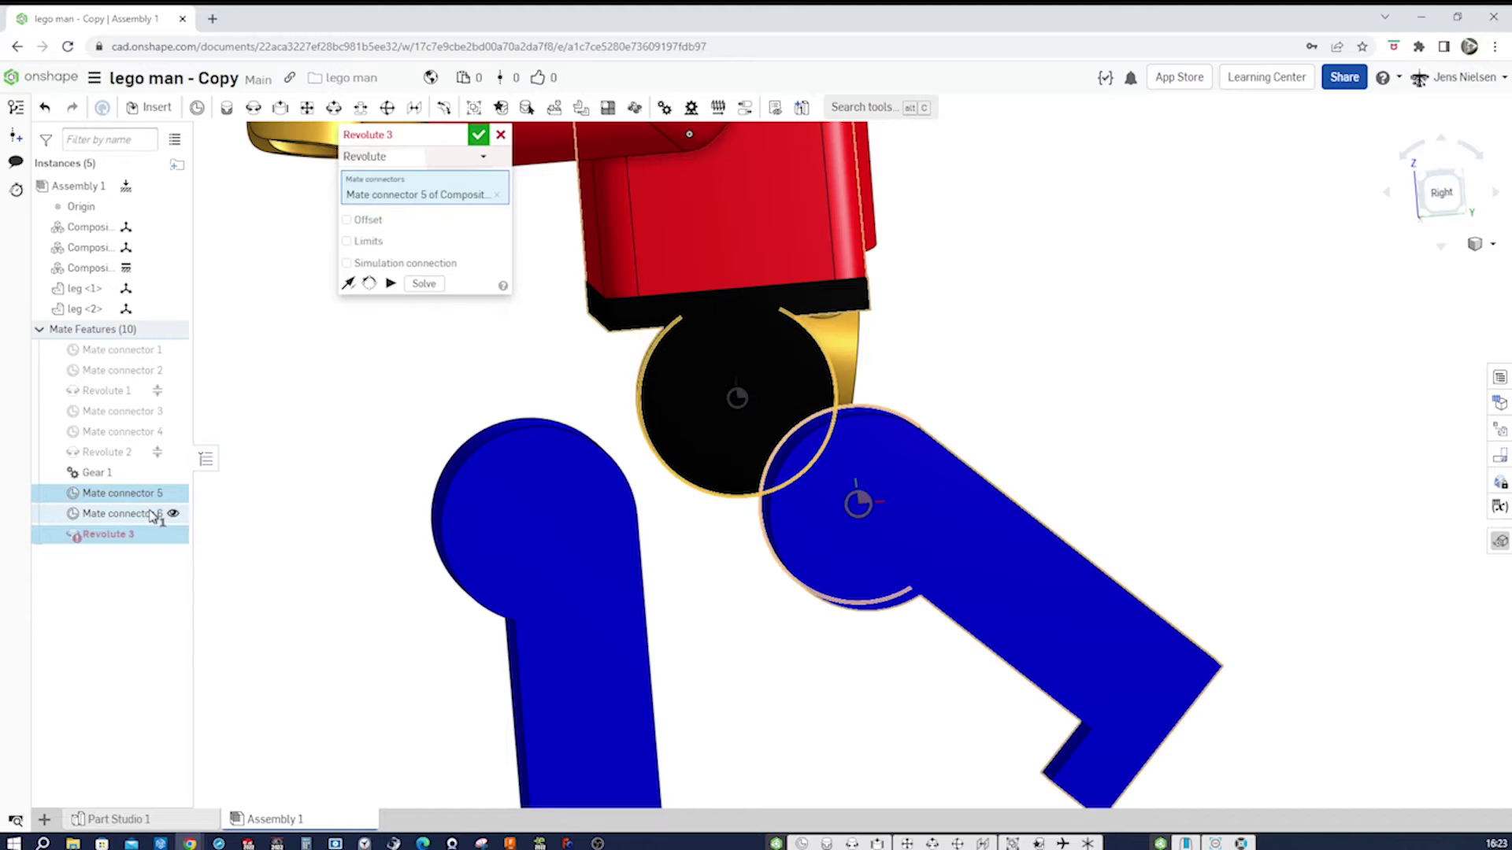
left_click(152, 514)
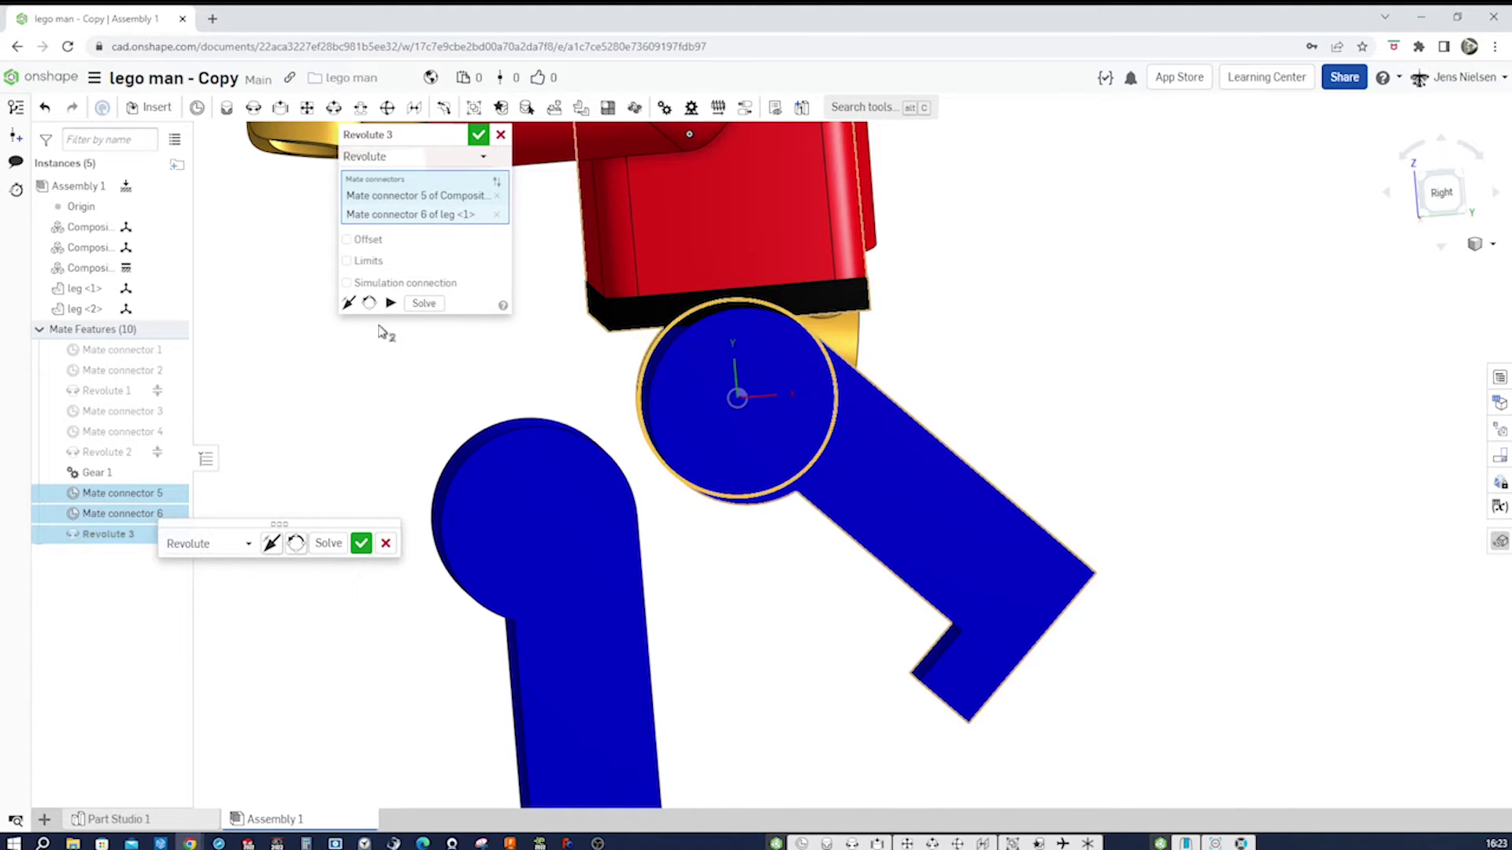
left_click(348, 261)
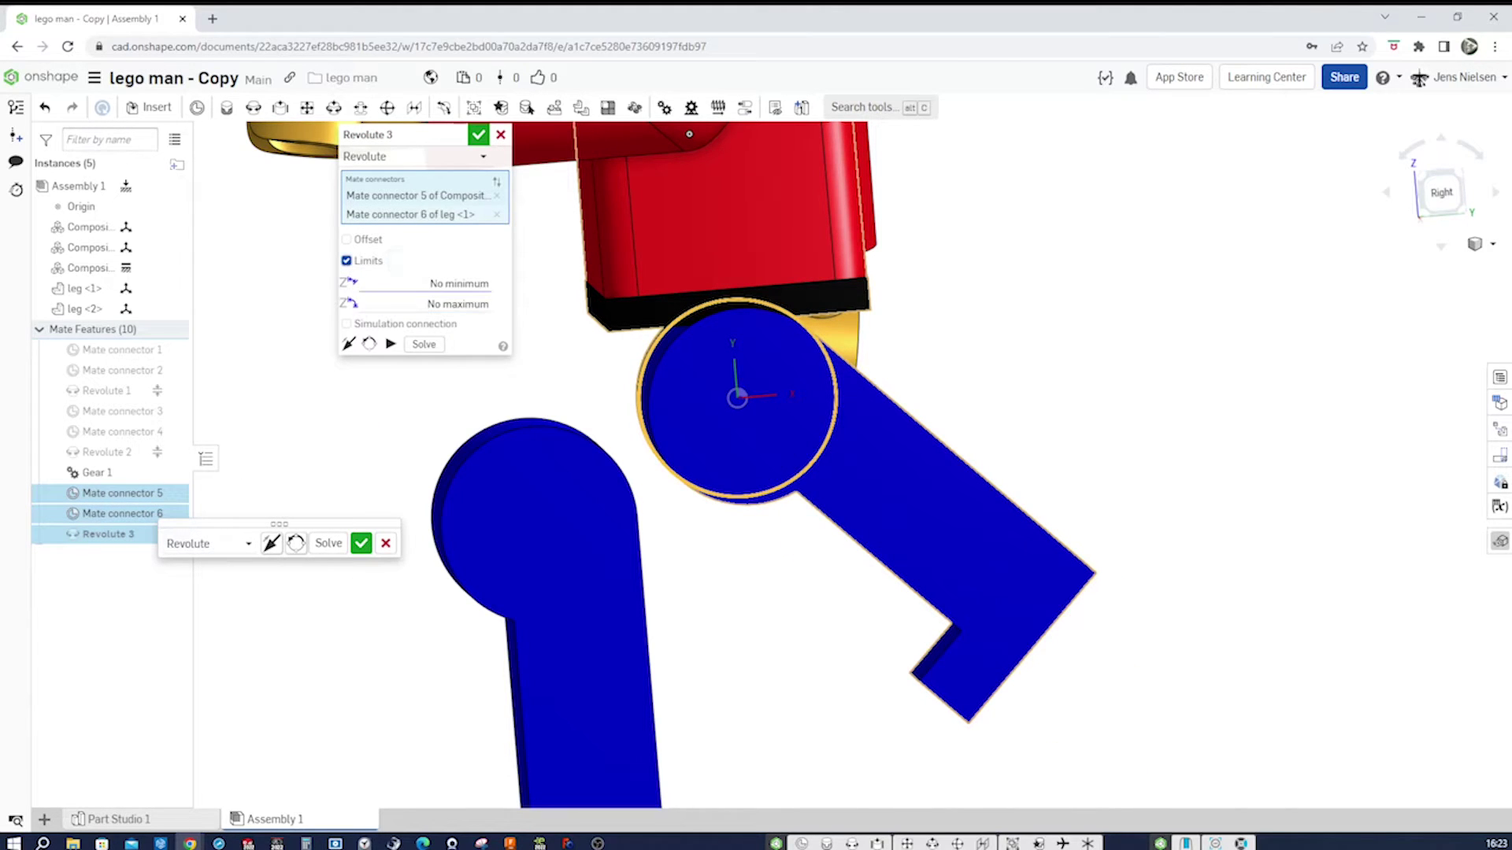
left_click(459, 283)
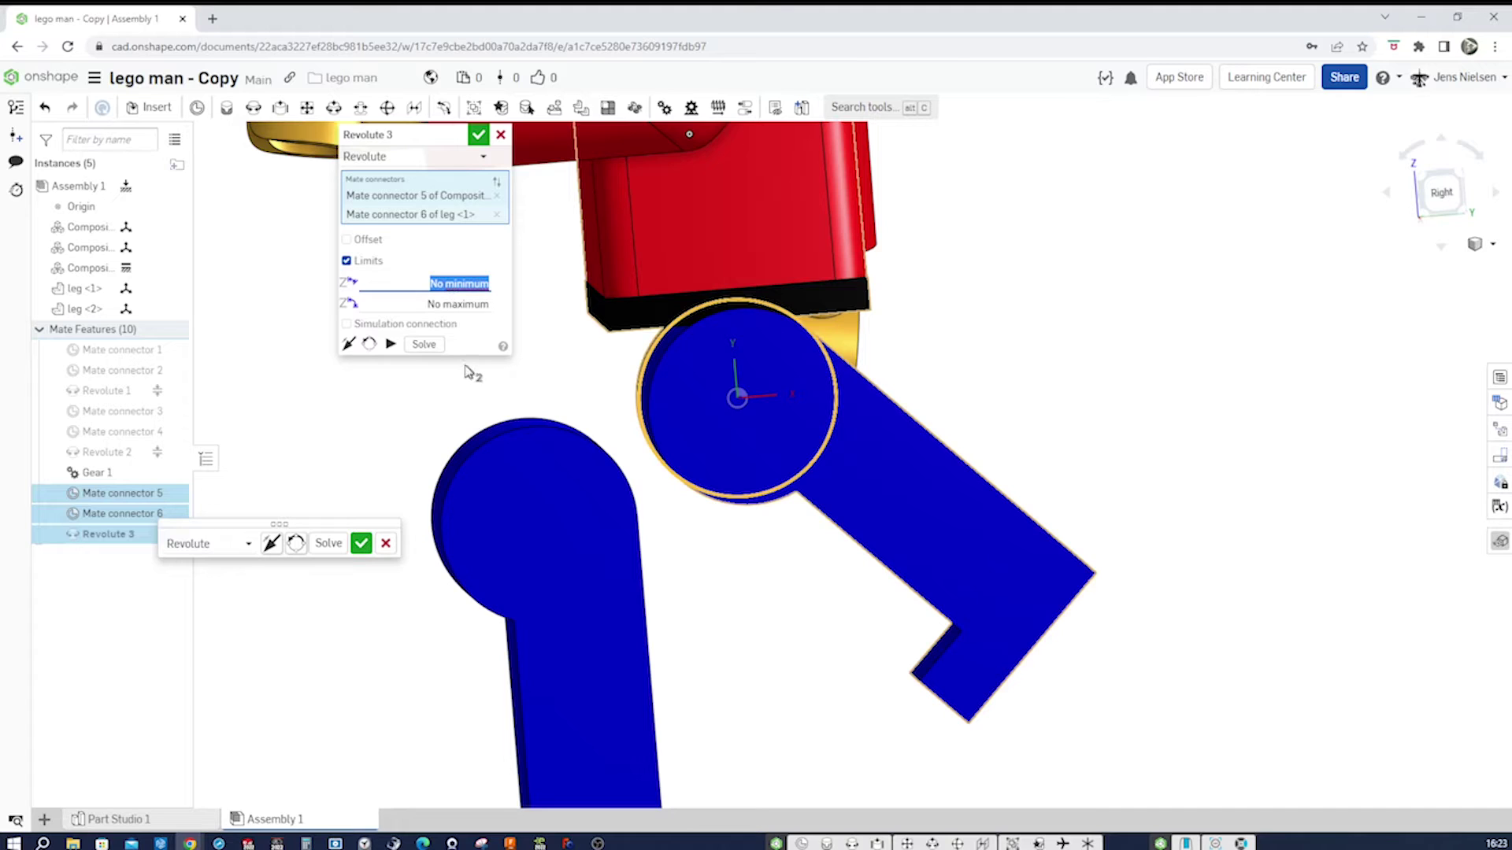
type("0")
key("Tab")
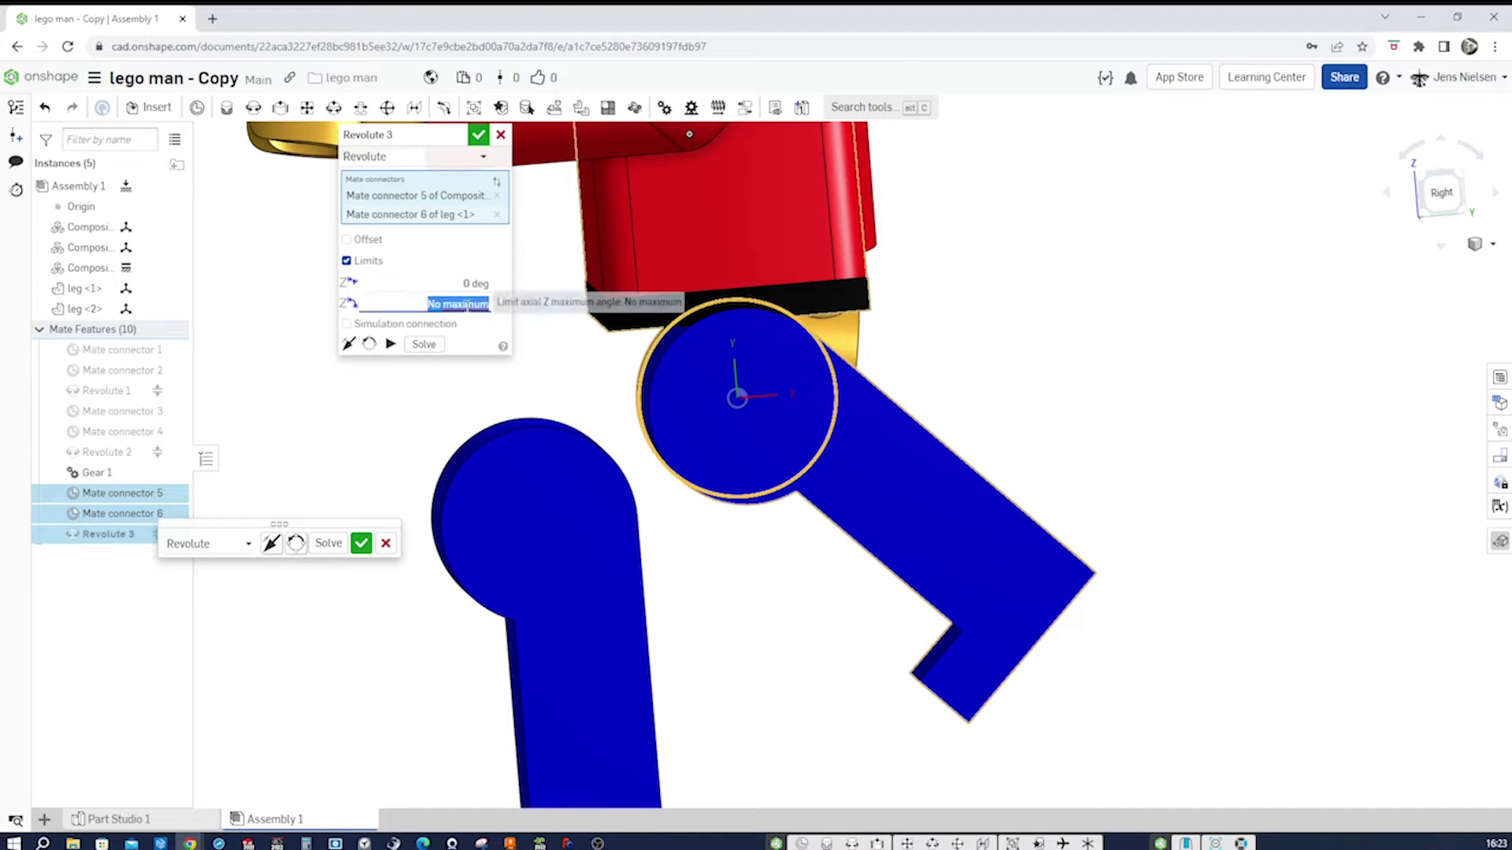
type("90")
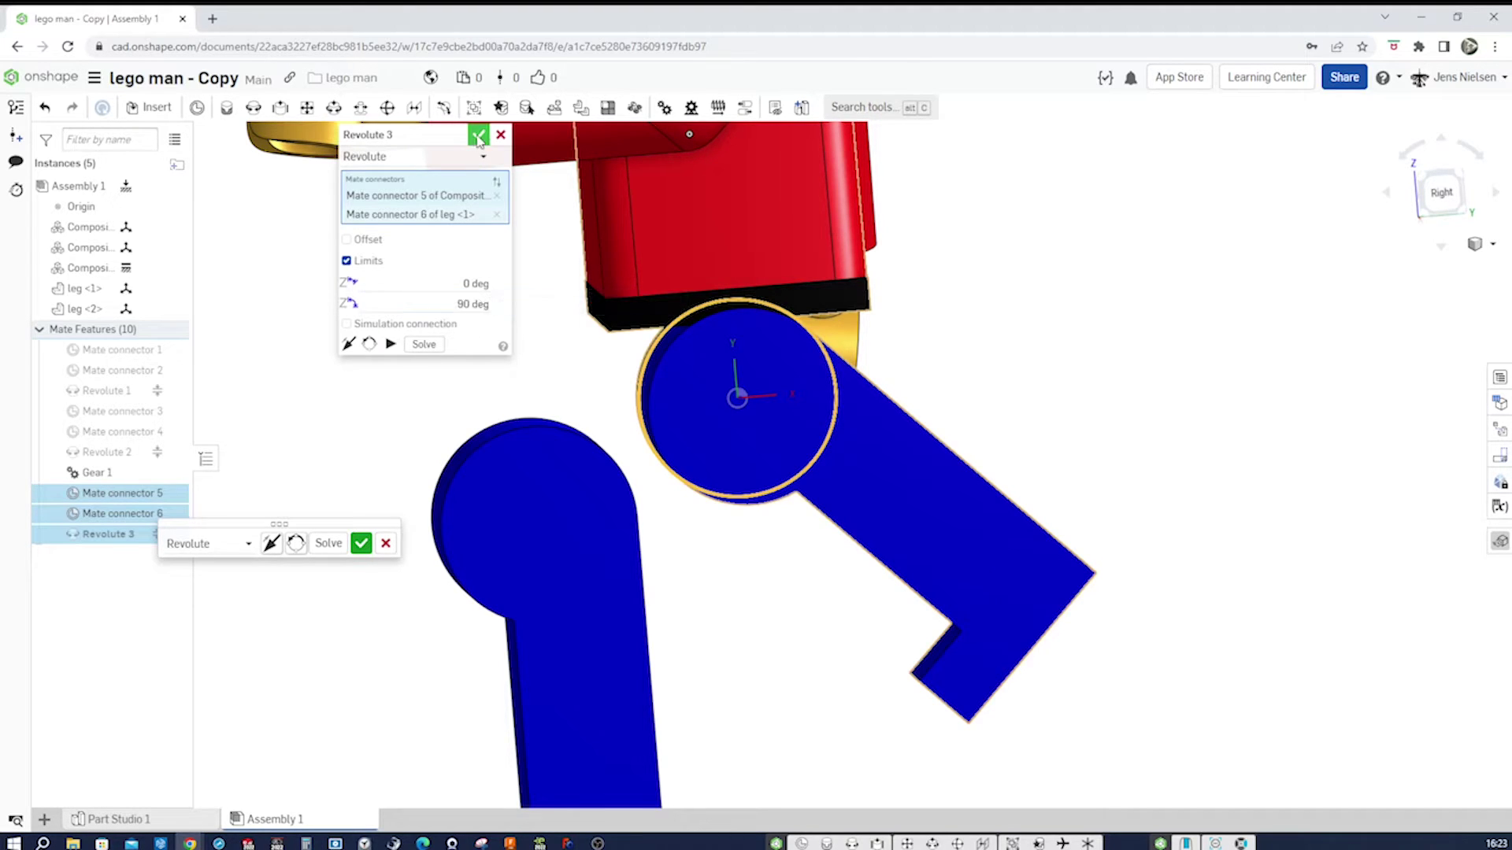
left_click(478, 134)
Play the animation of leg <1>'s revolute mate from 0 to 90 deg, then stop and close it
right_click(133, 536)
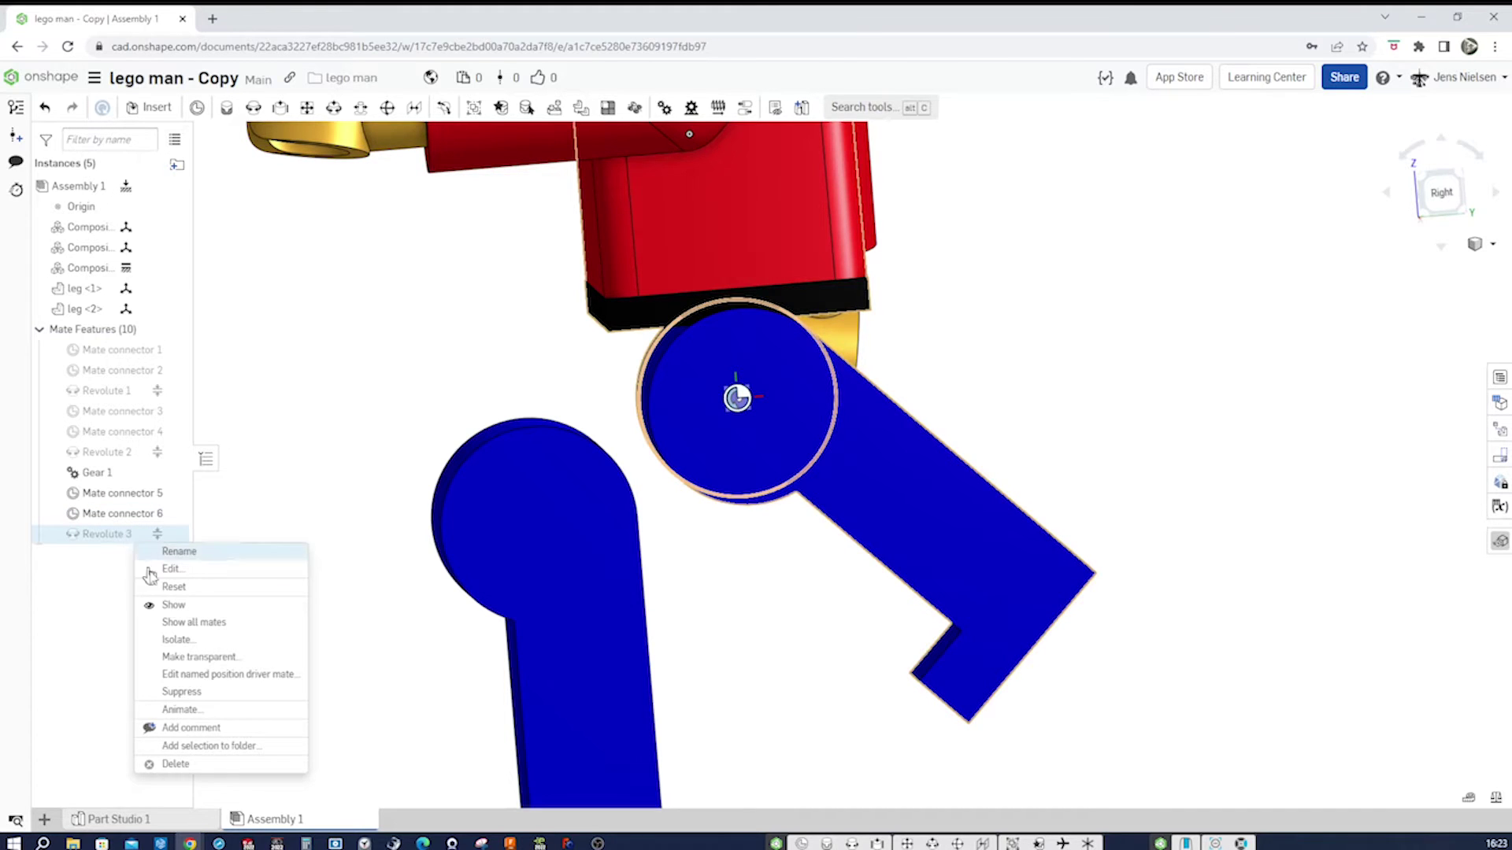
left_click(203, 711)
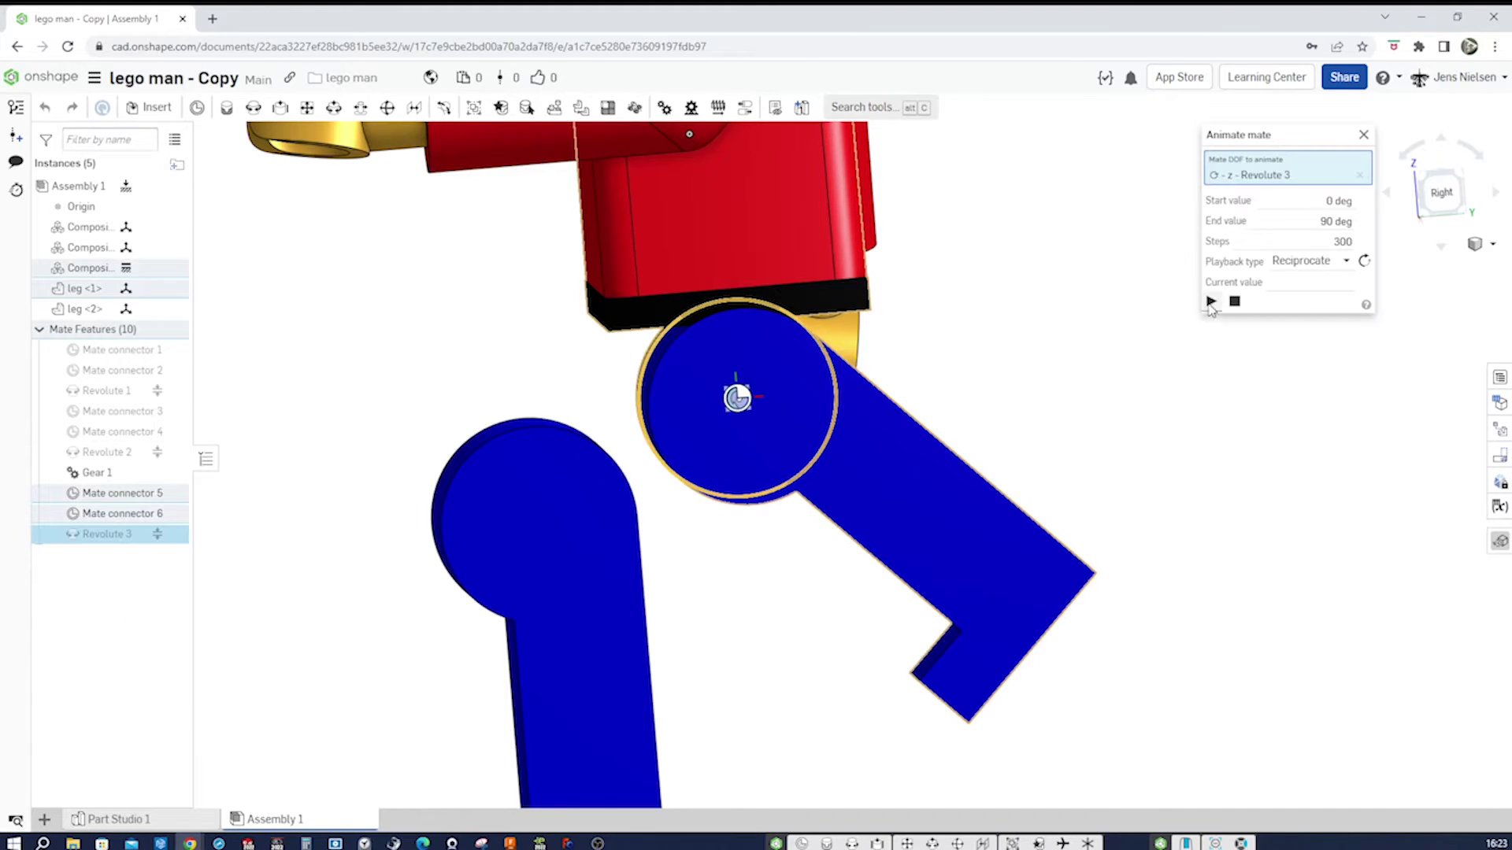
left_click(1210, 302)
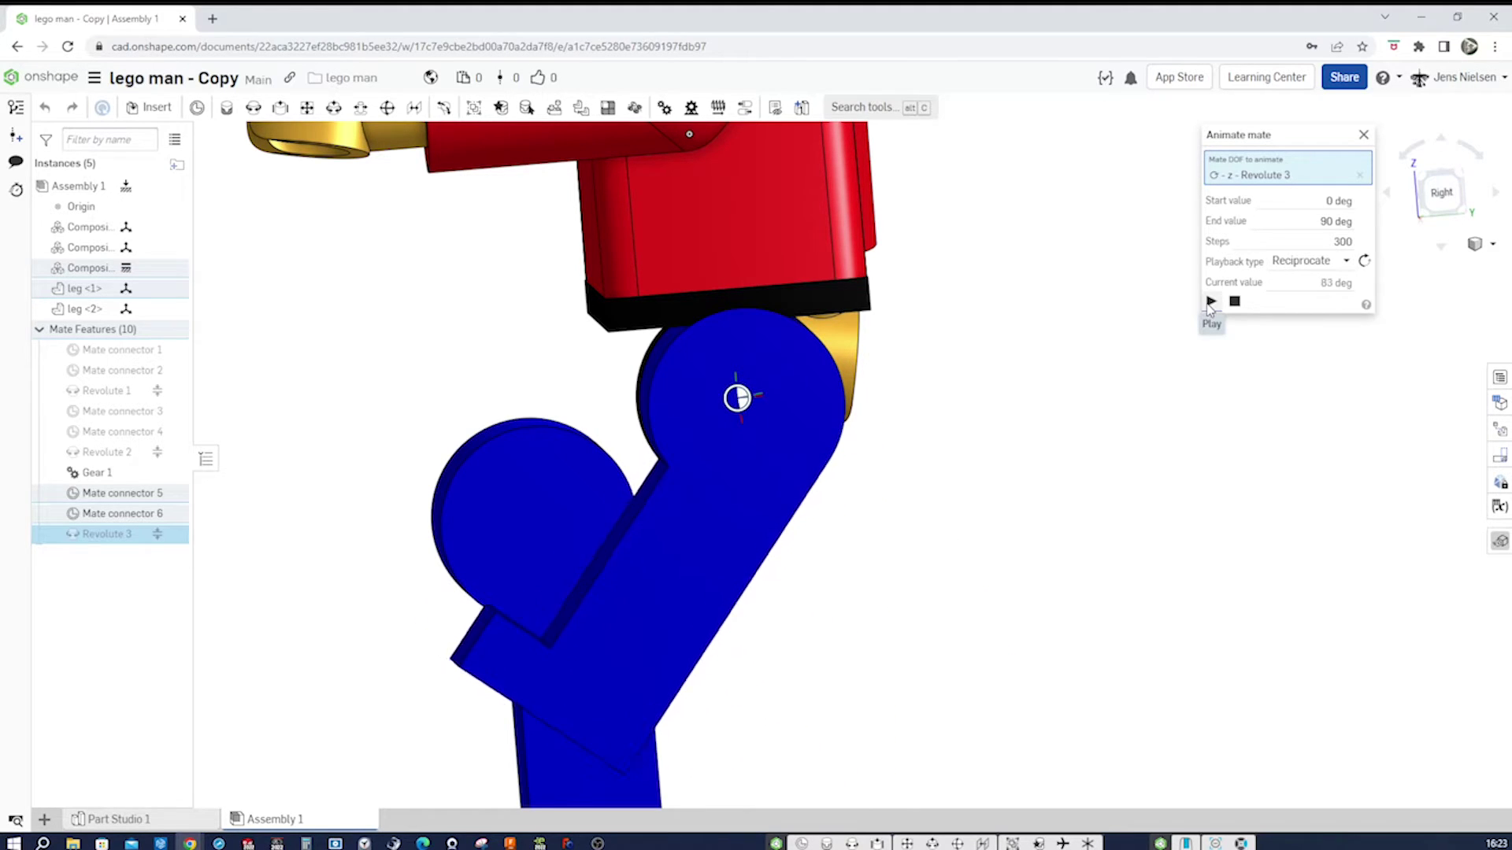
left_click(1235, 303)
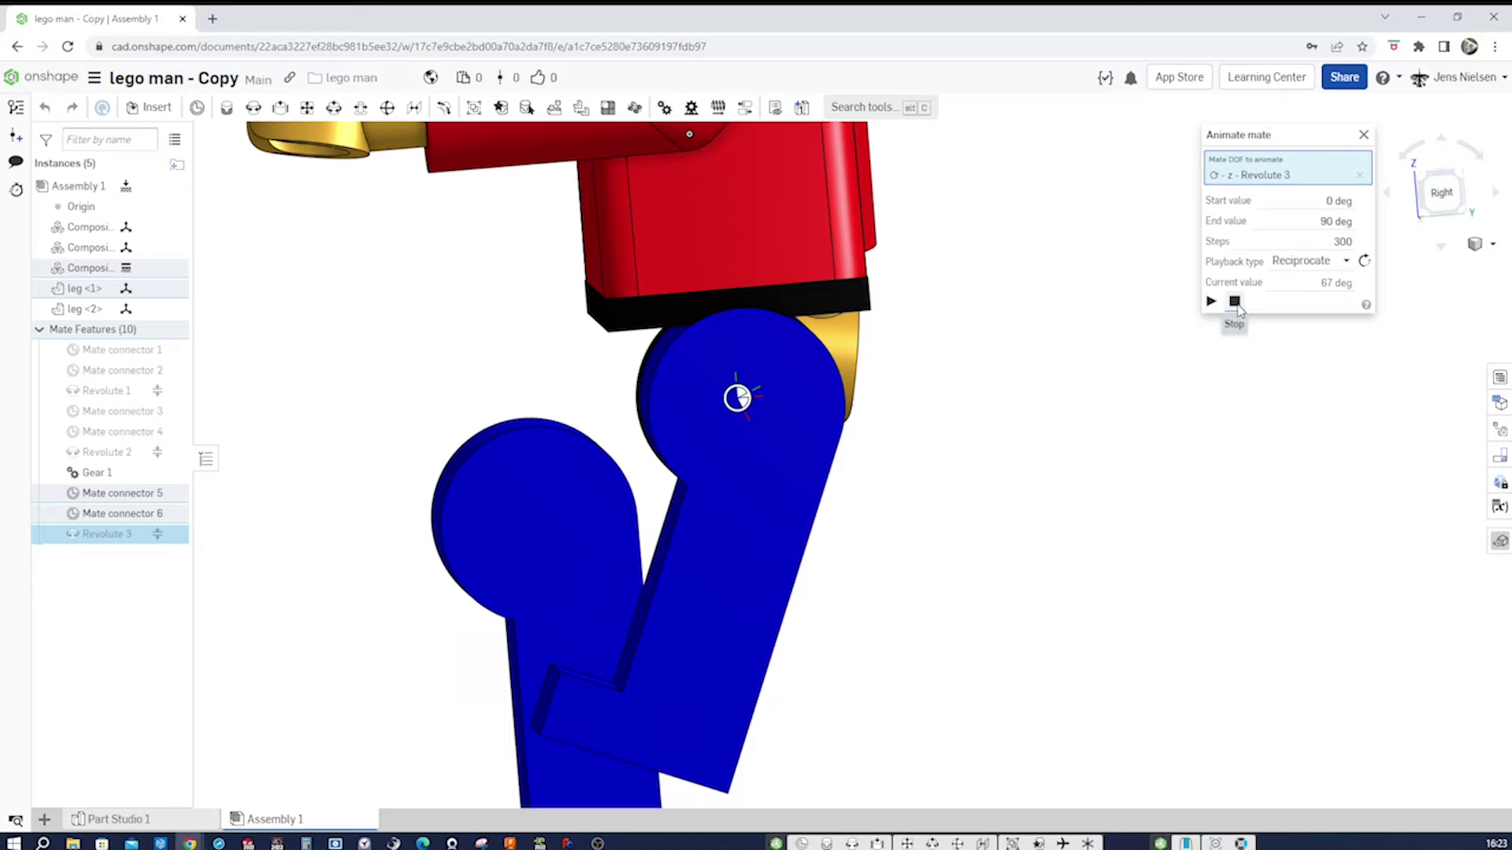
left_click(1363, 136)
Raise leg <2> closer to the torso's hip and rotate it so that it swings forward
key("shift+1")
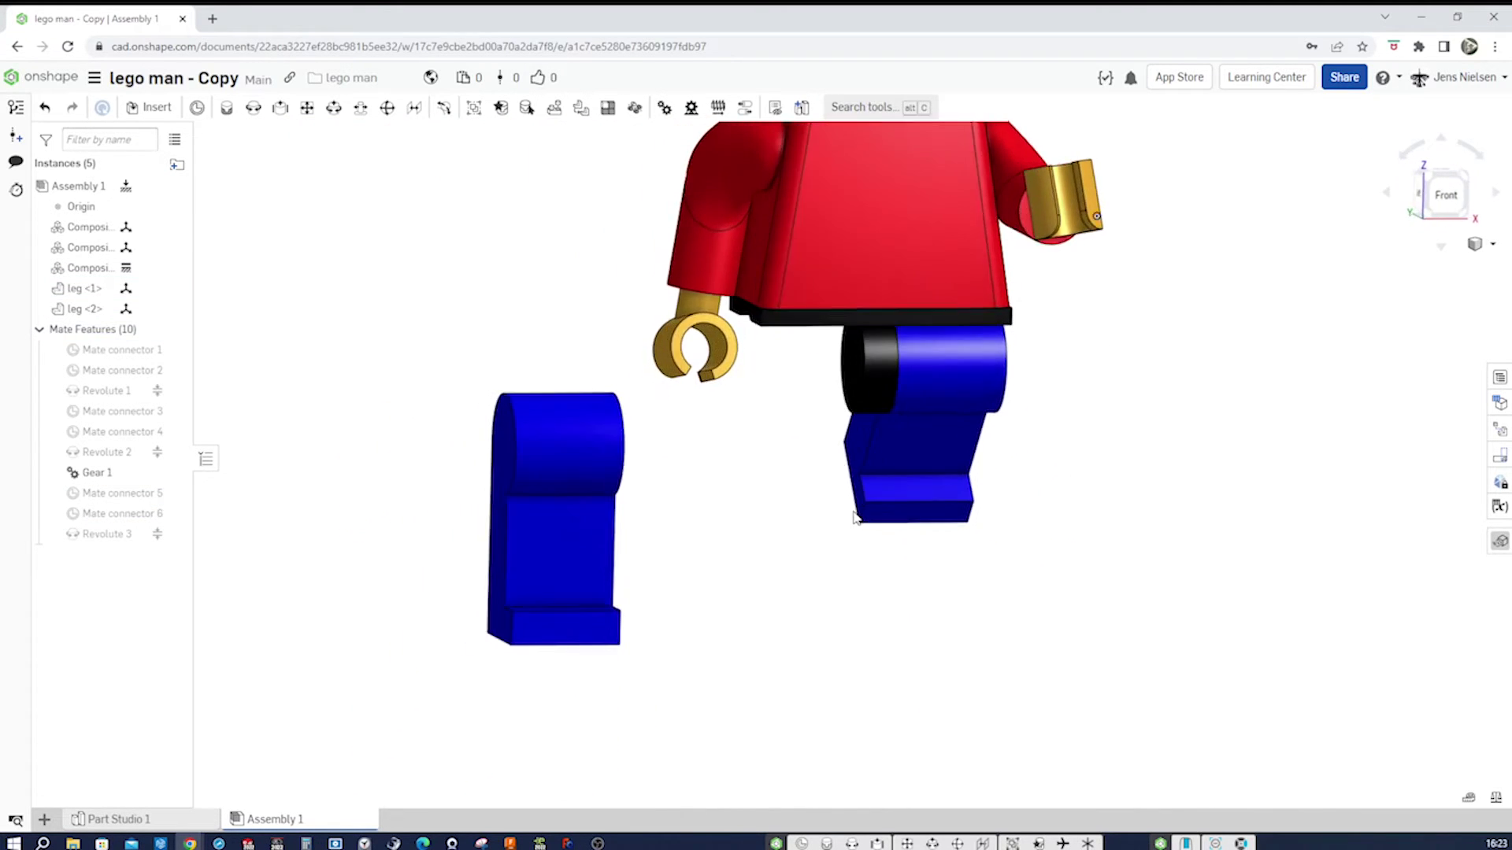
key("shift+3")
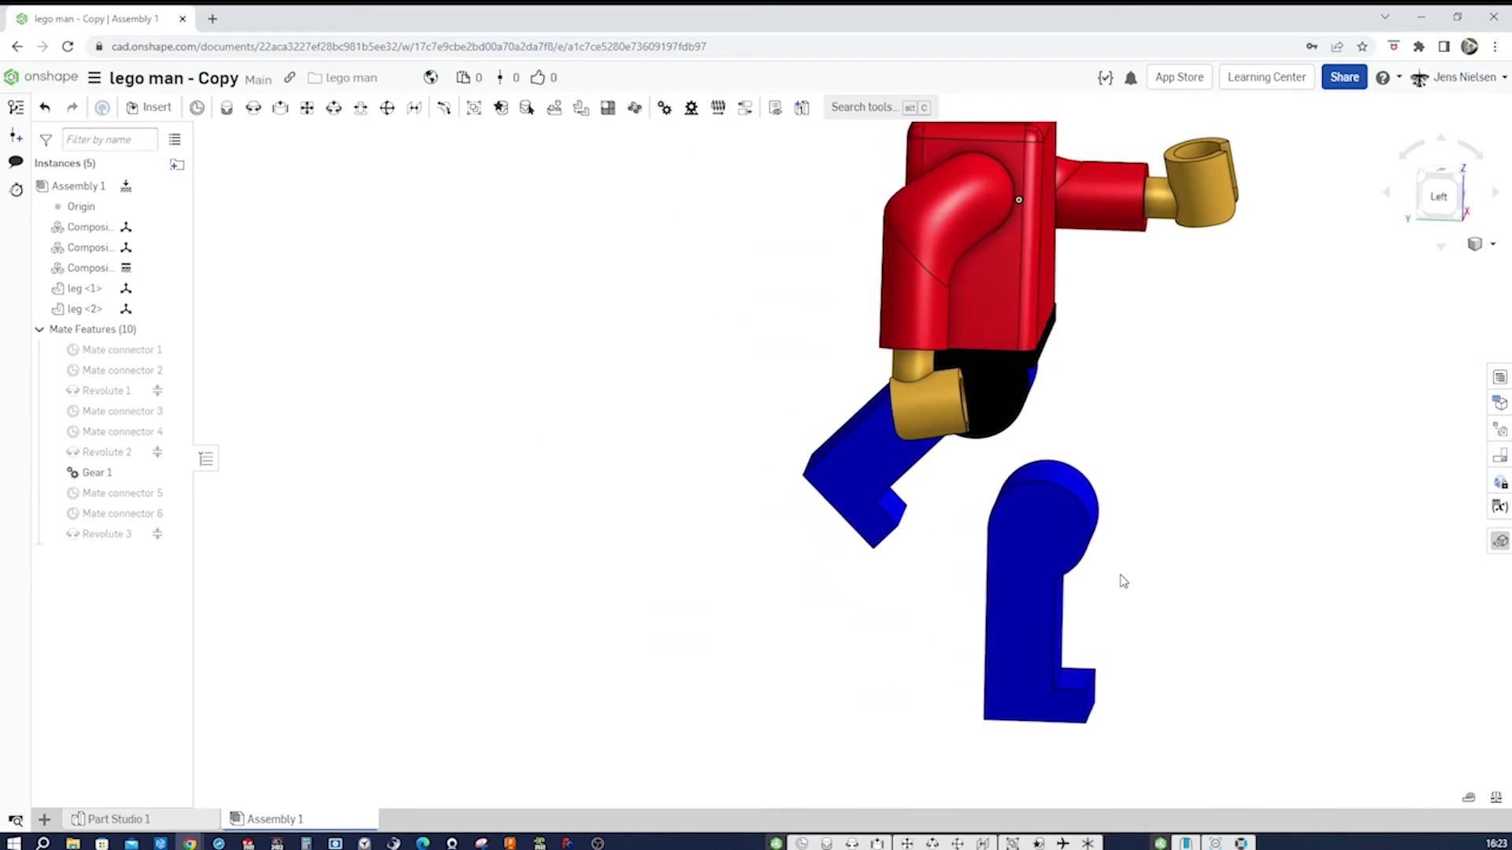
scroll(1074, 553, "up", 4)
left_click(1047, 553)
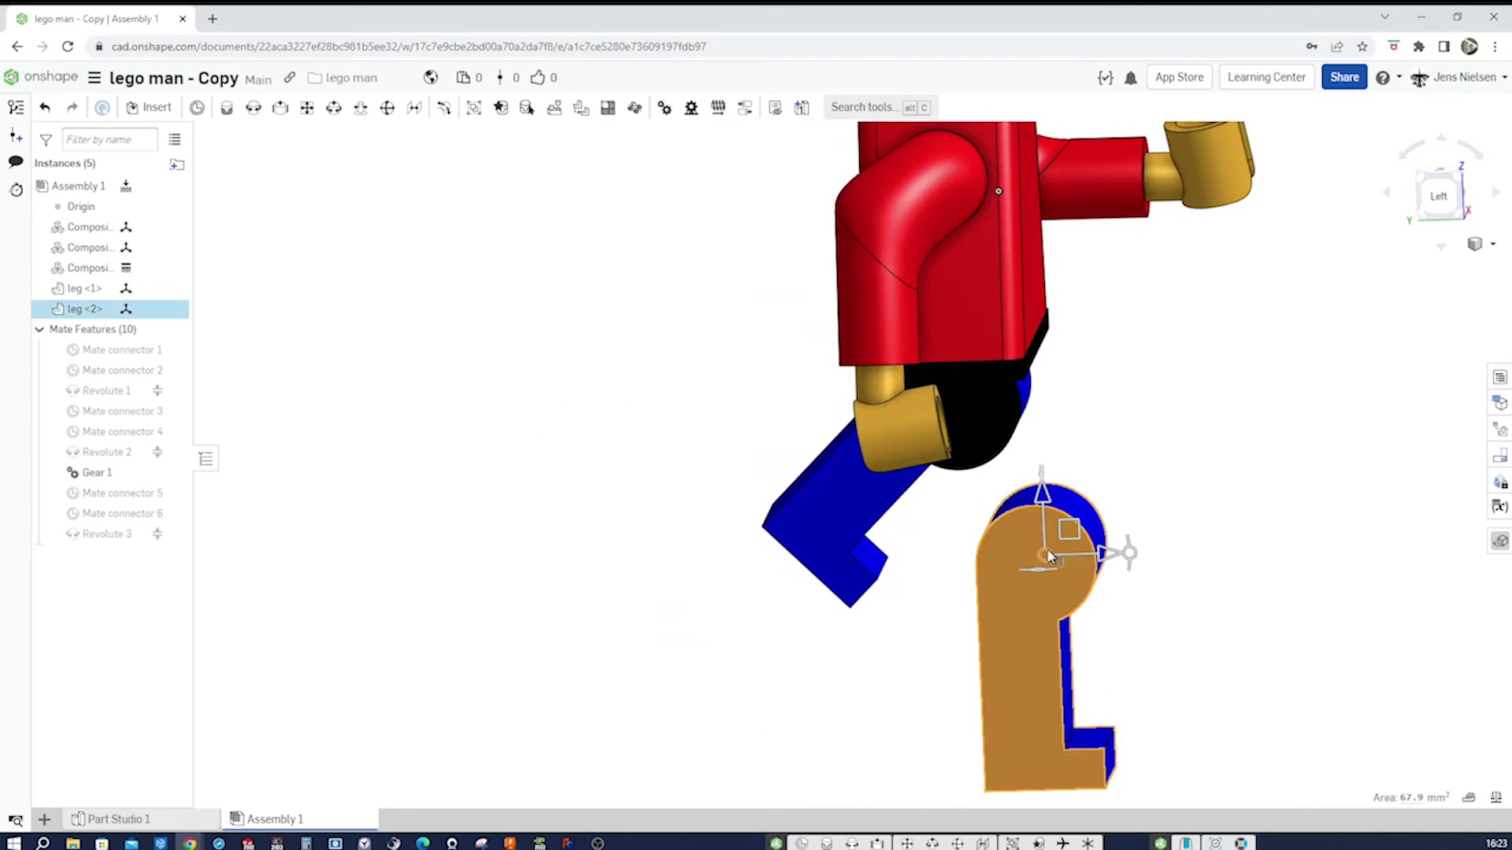
scroll(1178, 618, "down", 2)
left_click_drag(1103, 482, 1098, 409)
right_click_drag(1147, 507, 1184, 517)
key("Return")
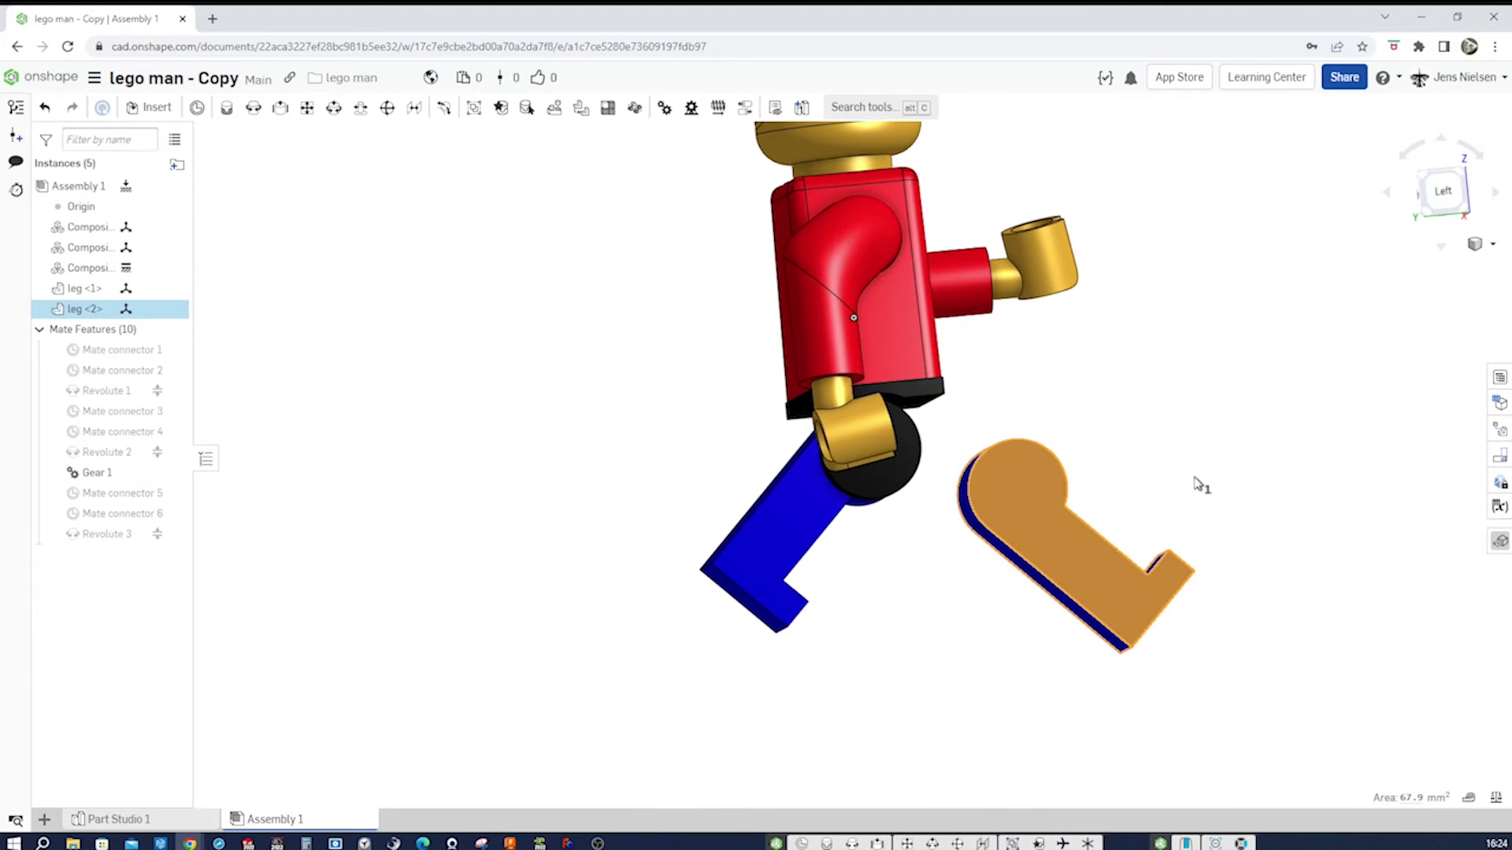
Add a mate connector at the centre of the circular edge on the torso's black hip disc, facing leg <2>
key("n")
scroll(1213, 491, "up", 2)
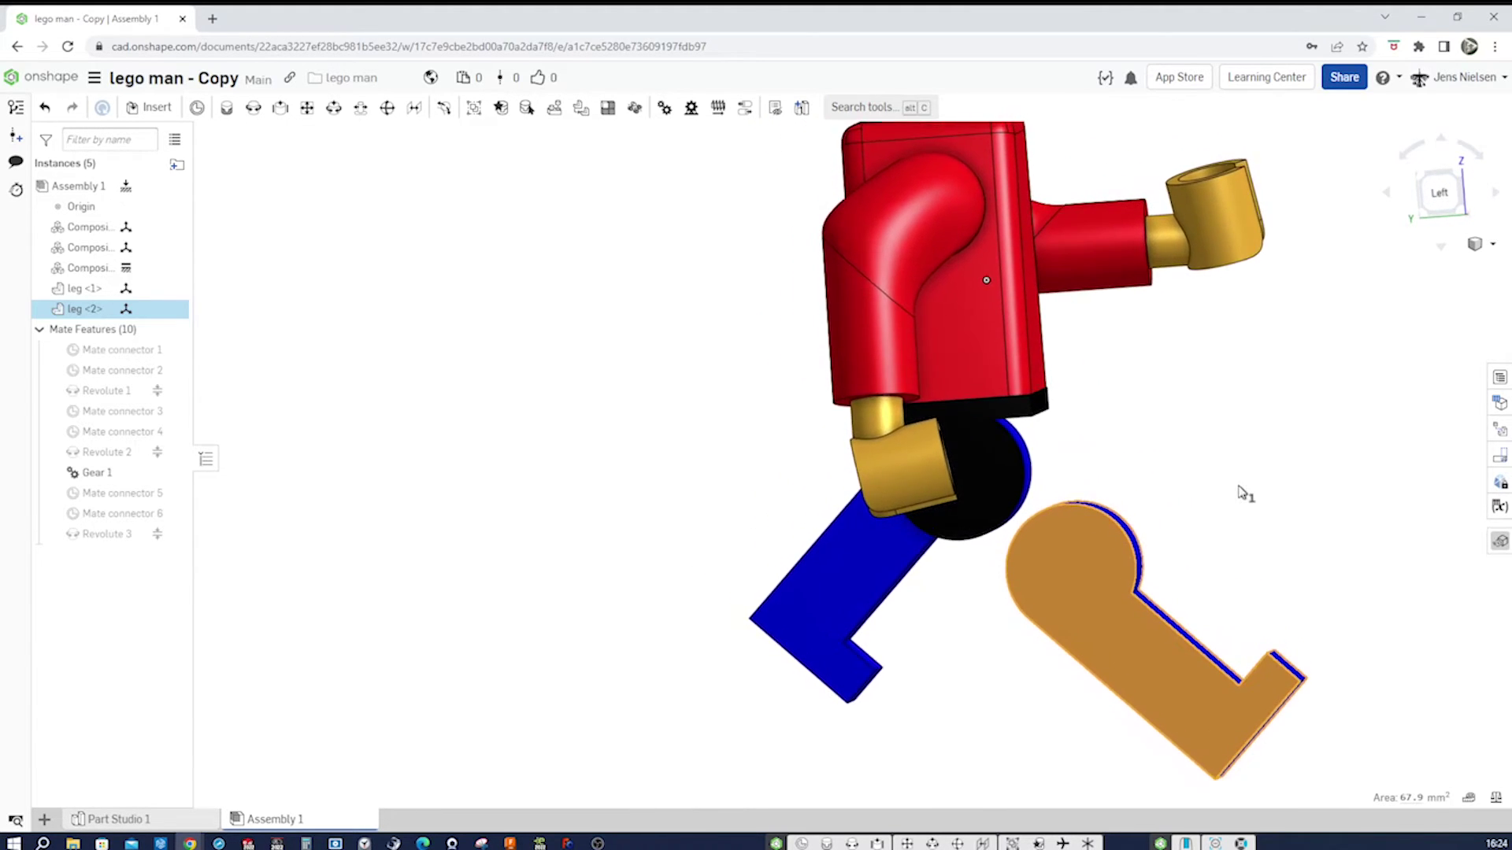
left_click(1241, 492)
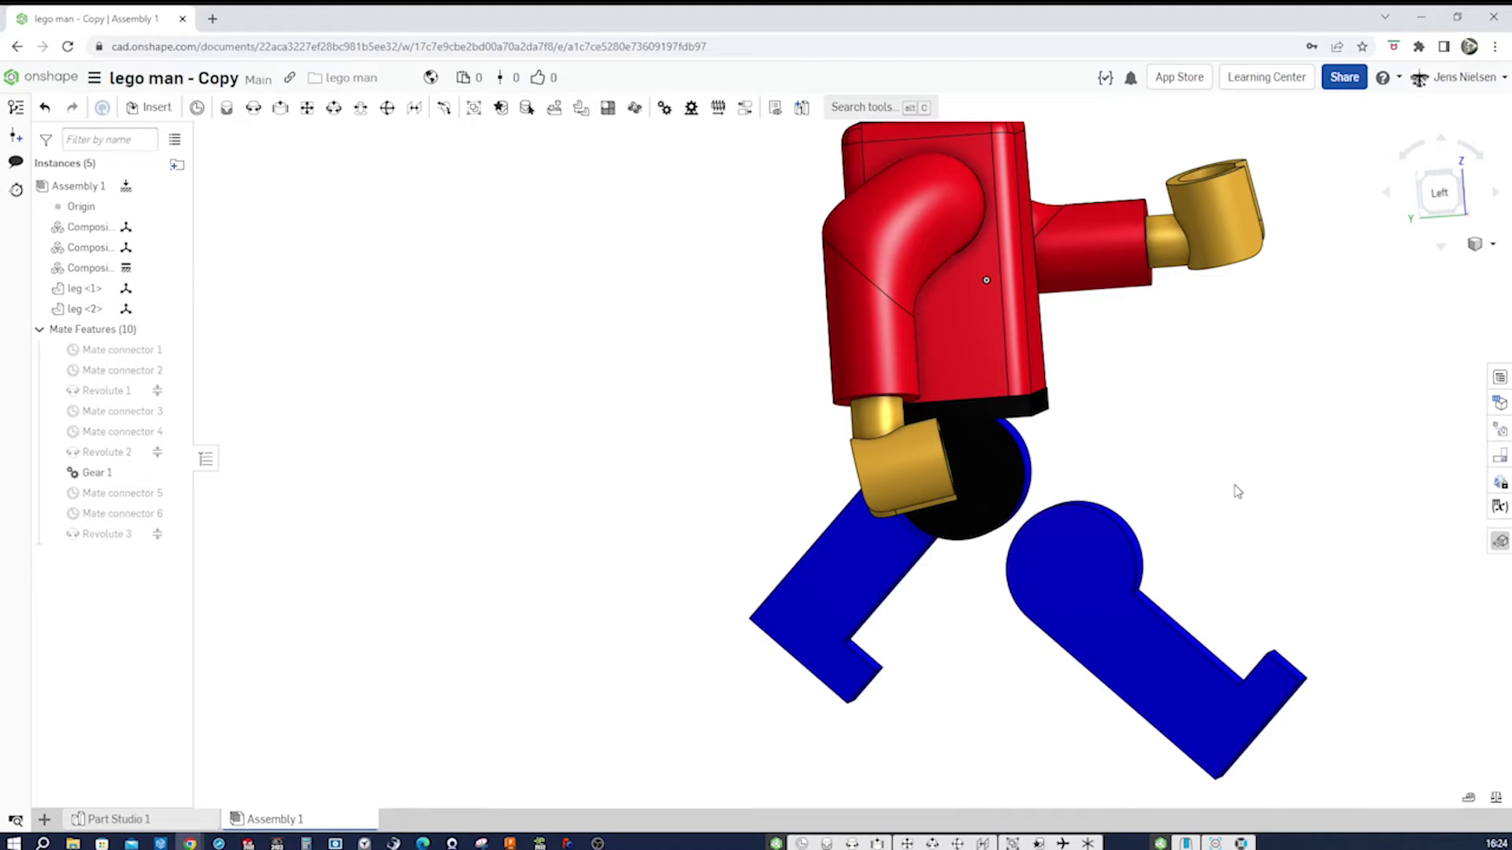
key("m")
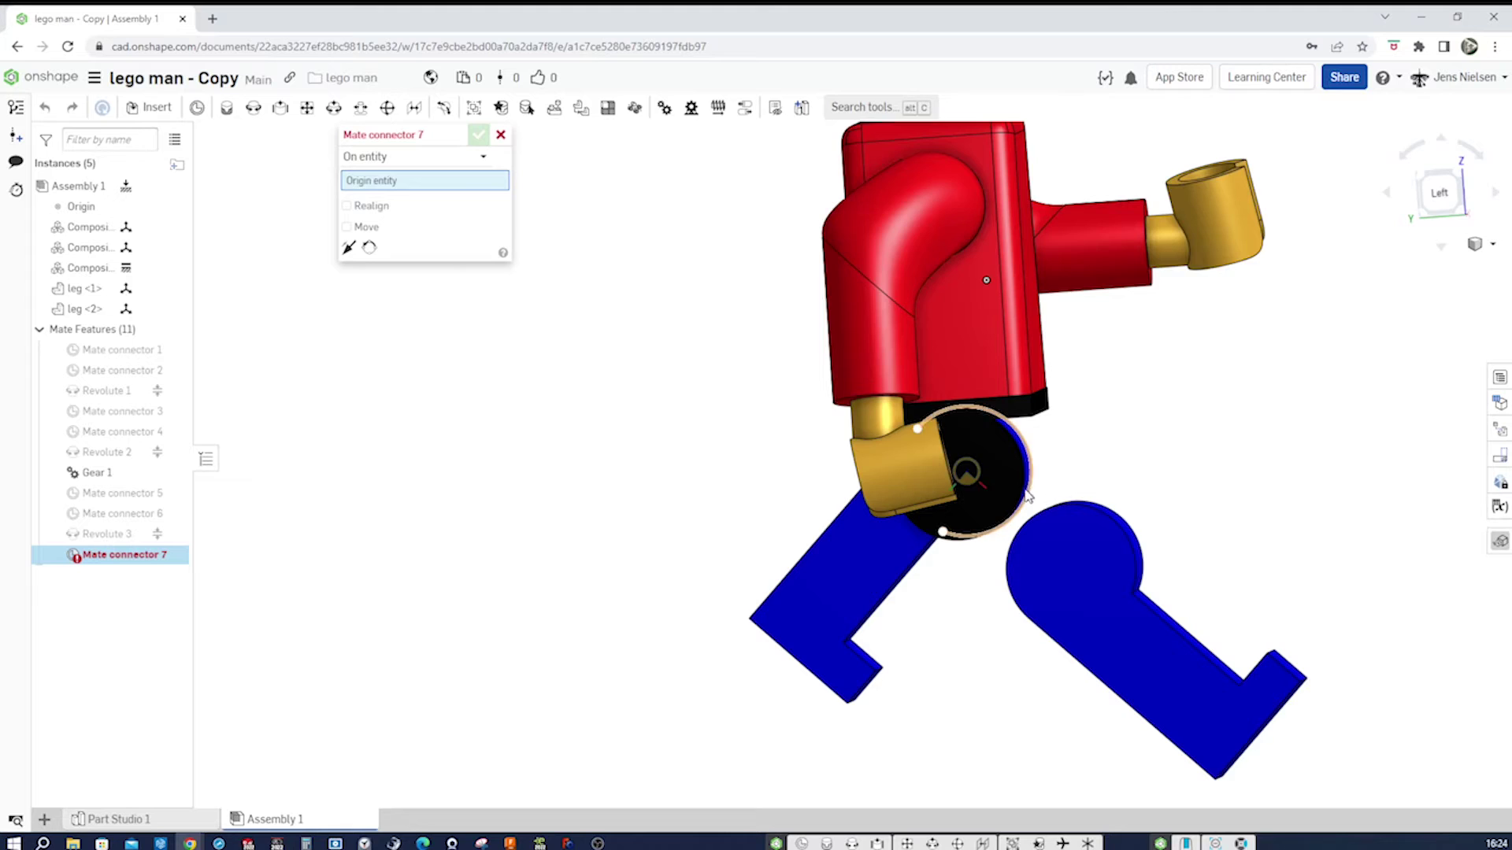
scroll(1028, 494, "up", 3)
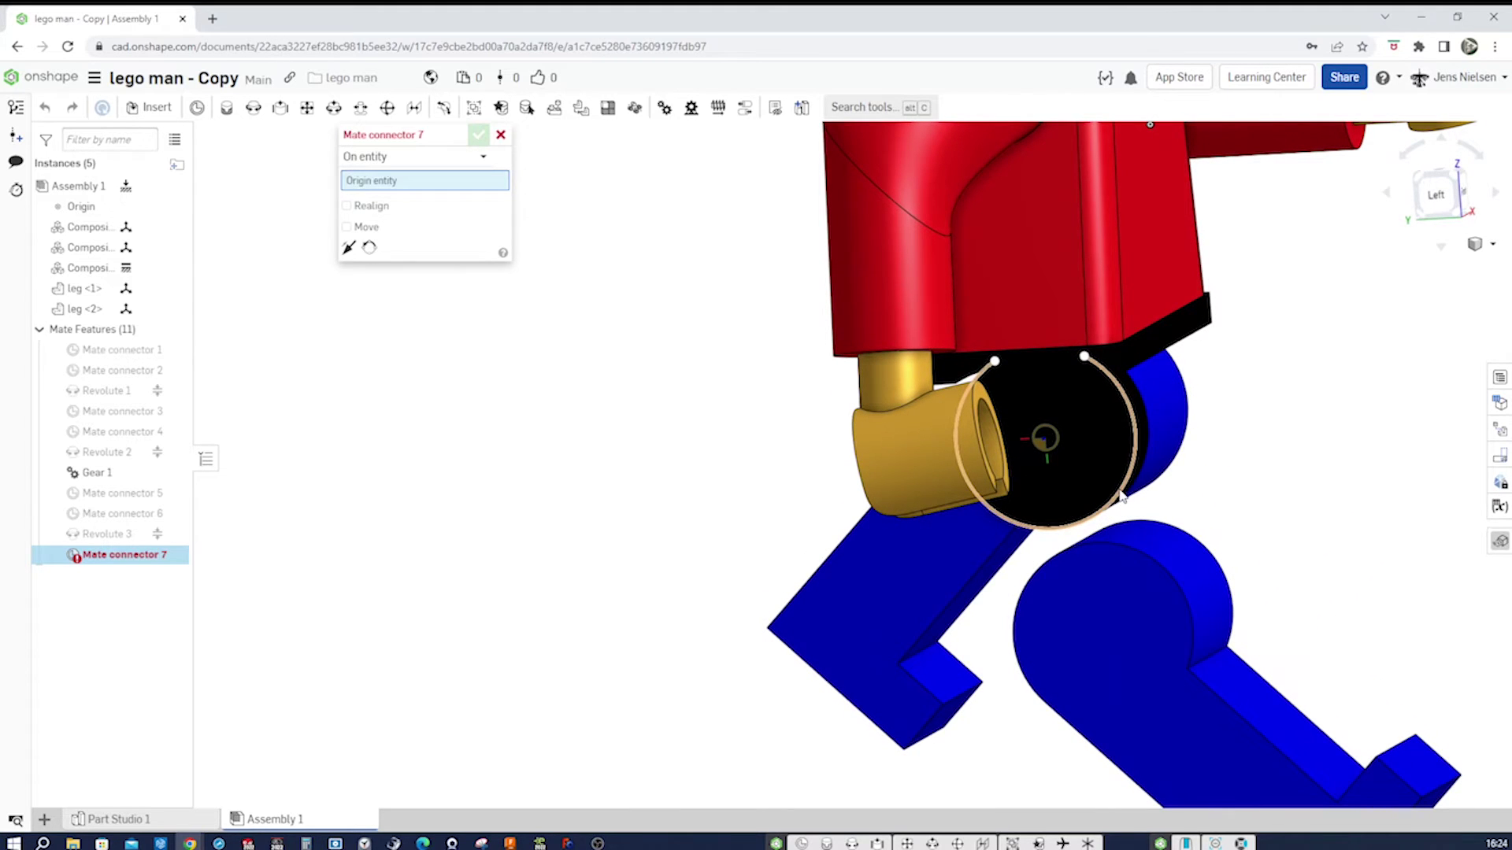
left_click(1122, 496)
left_click(479, 138)
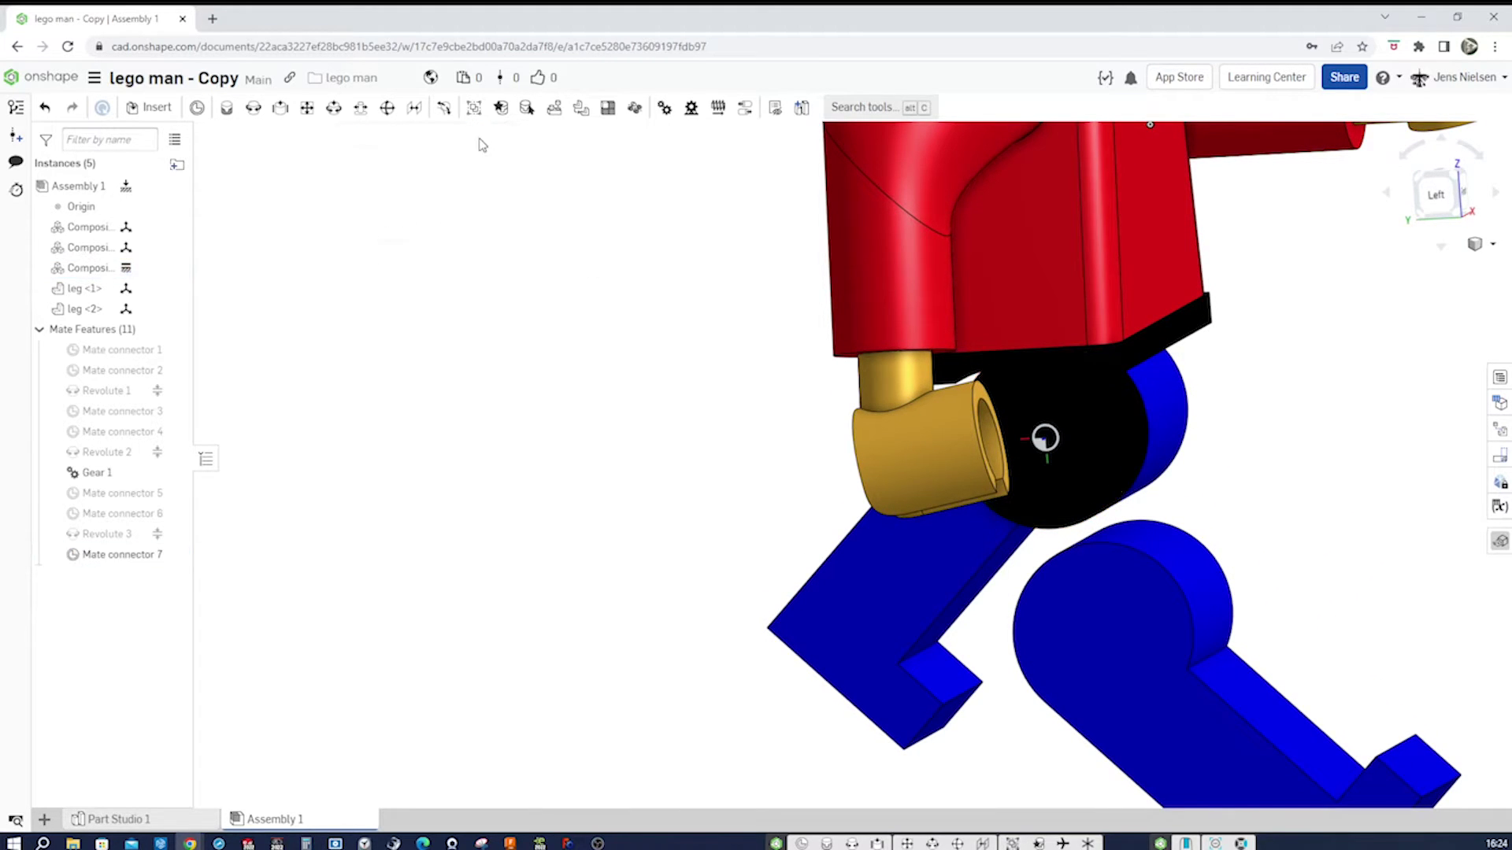
Add a mate connector at the centre of the upper circular edge of leg <2>, on the side facing the torso's hip disc
right_click_drag(519, 228, 622, 275)
scroll(1102, 521, "up", 2)
middle_click_drag(1102, 521, 1100, 533)
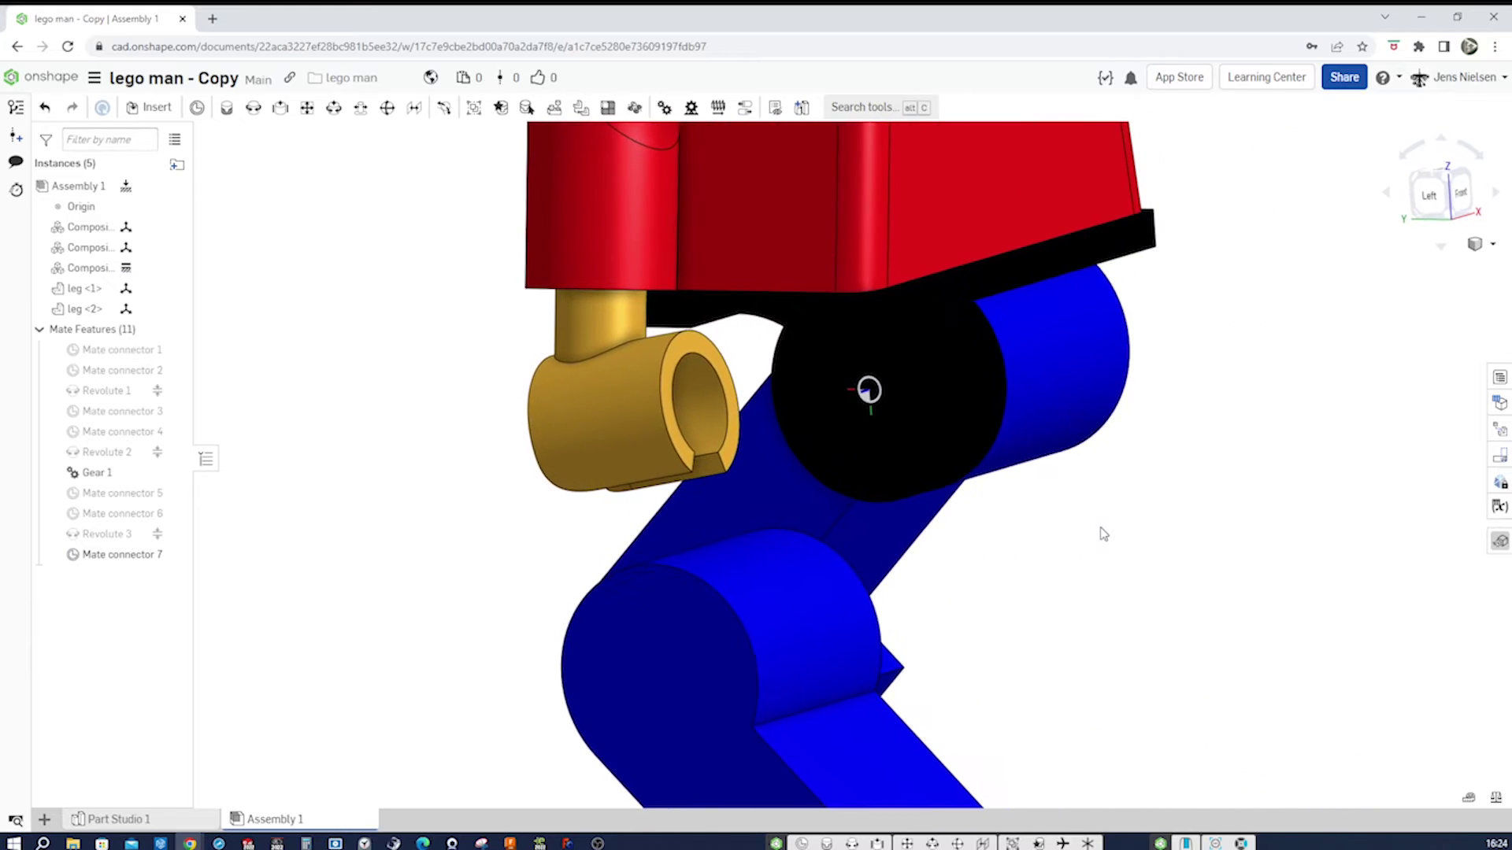
scroll(1053, 545, "down", 1)
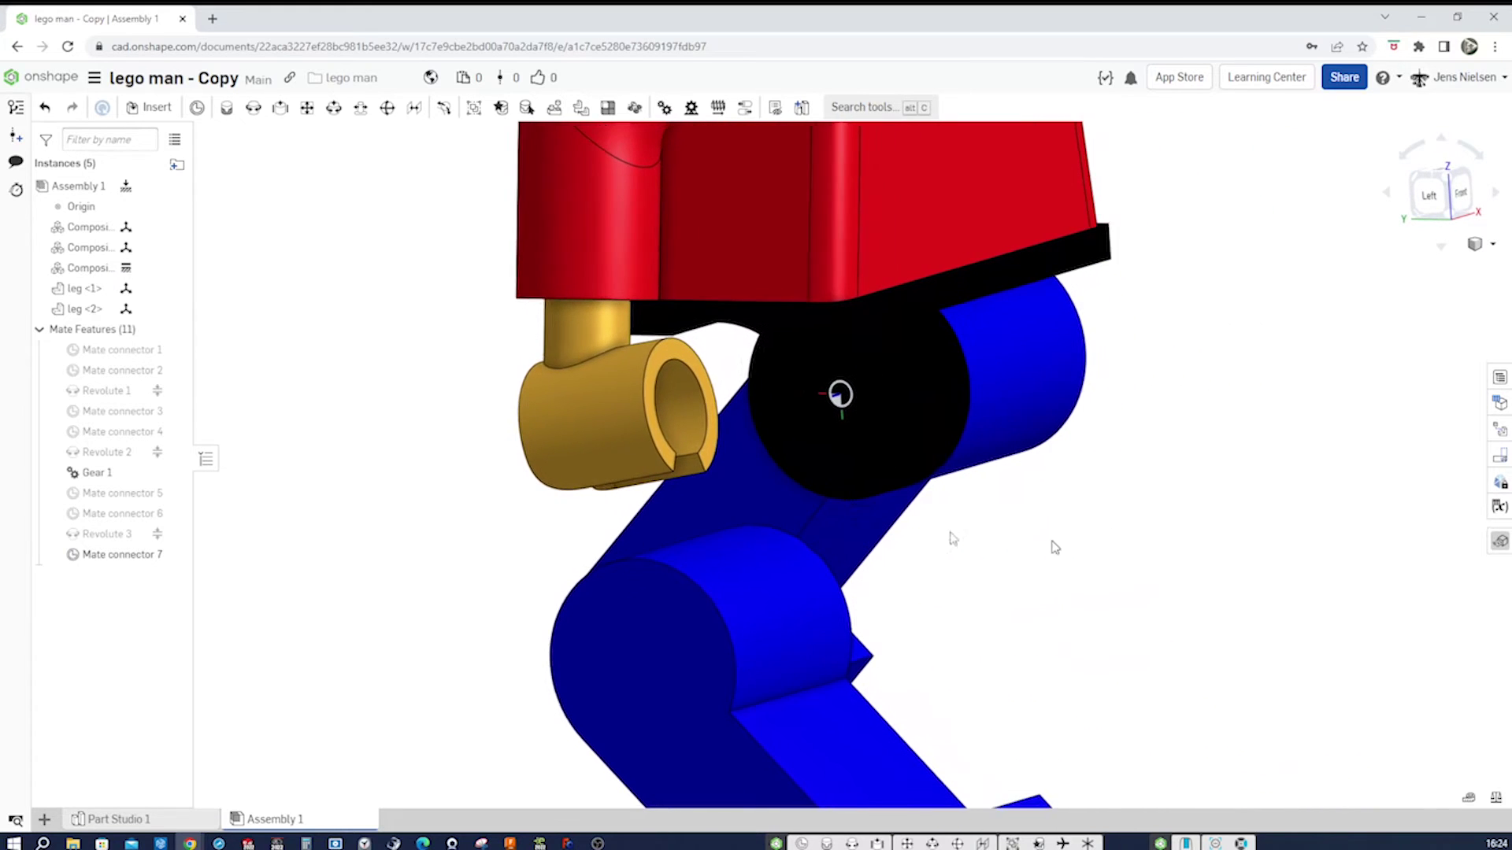
left_click(198, 110)
right_click_drag(957, 425, 640, 527)
scroll(701, 533, "up", 1)
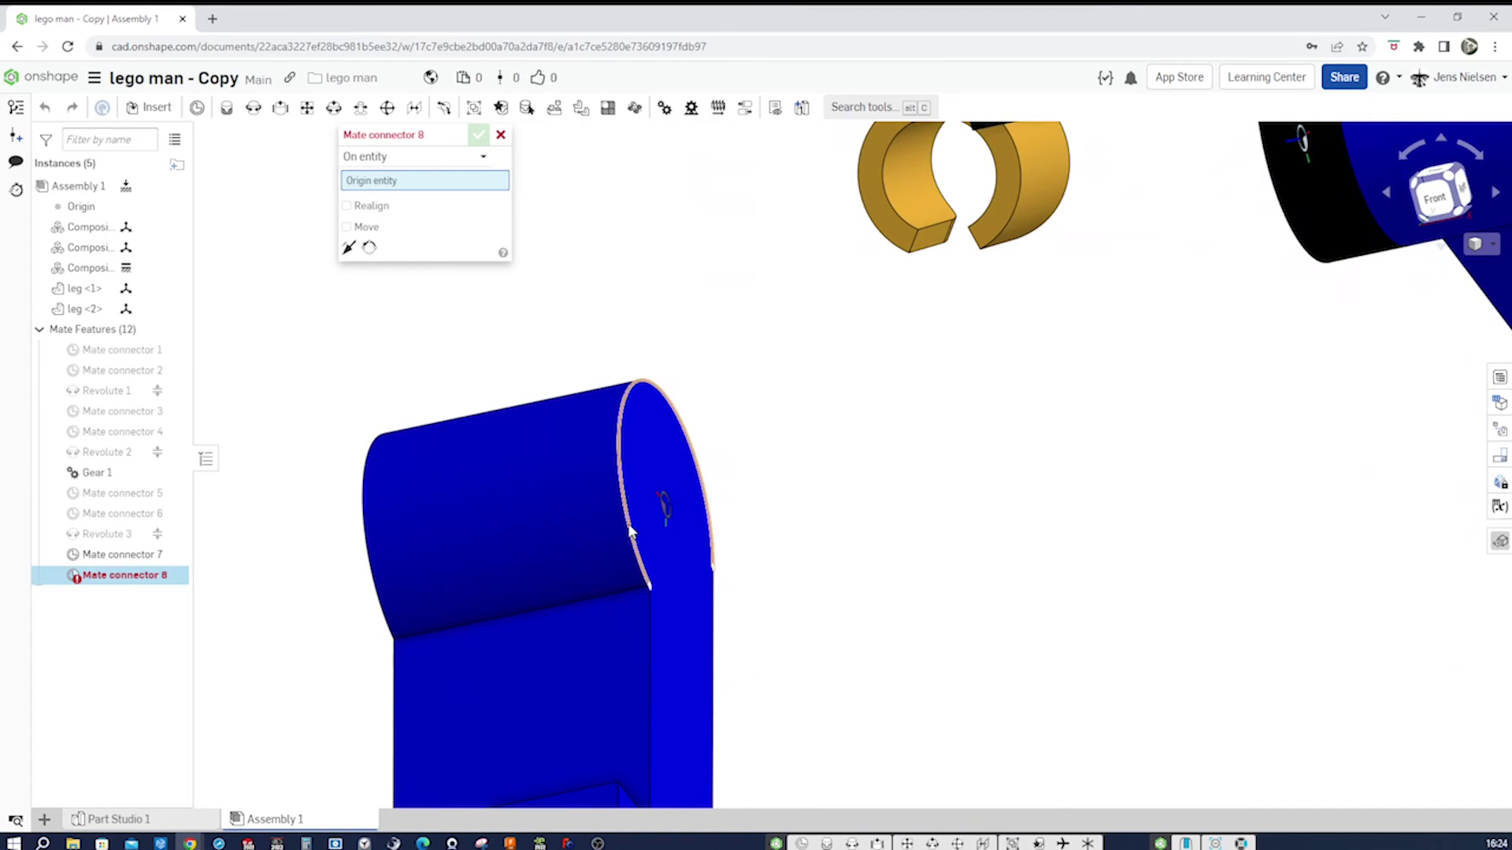
left_click(630, 531)
right_click_drag(916, 545, 833, 400)
scroll(833, 399, "up", 1)
scroll(1346, 459, "down", 2)
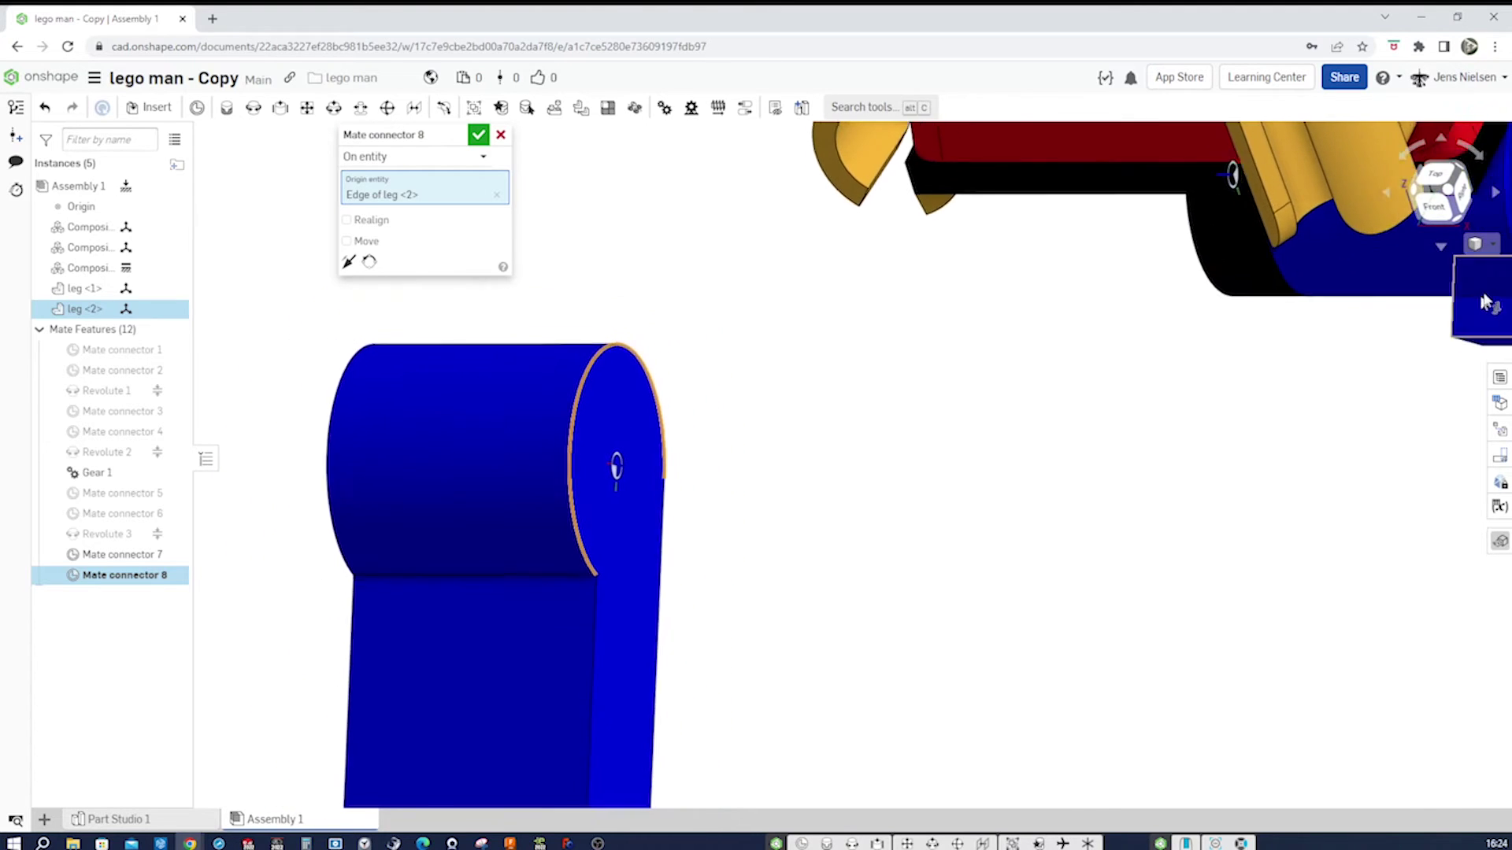
Switch the assembly's display style to Translucent
left_click(1492, 249)
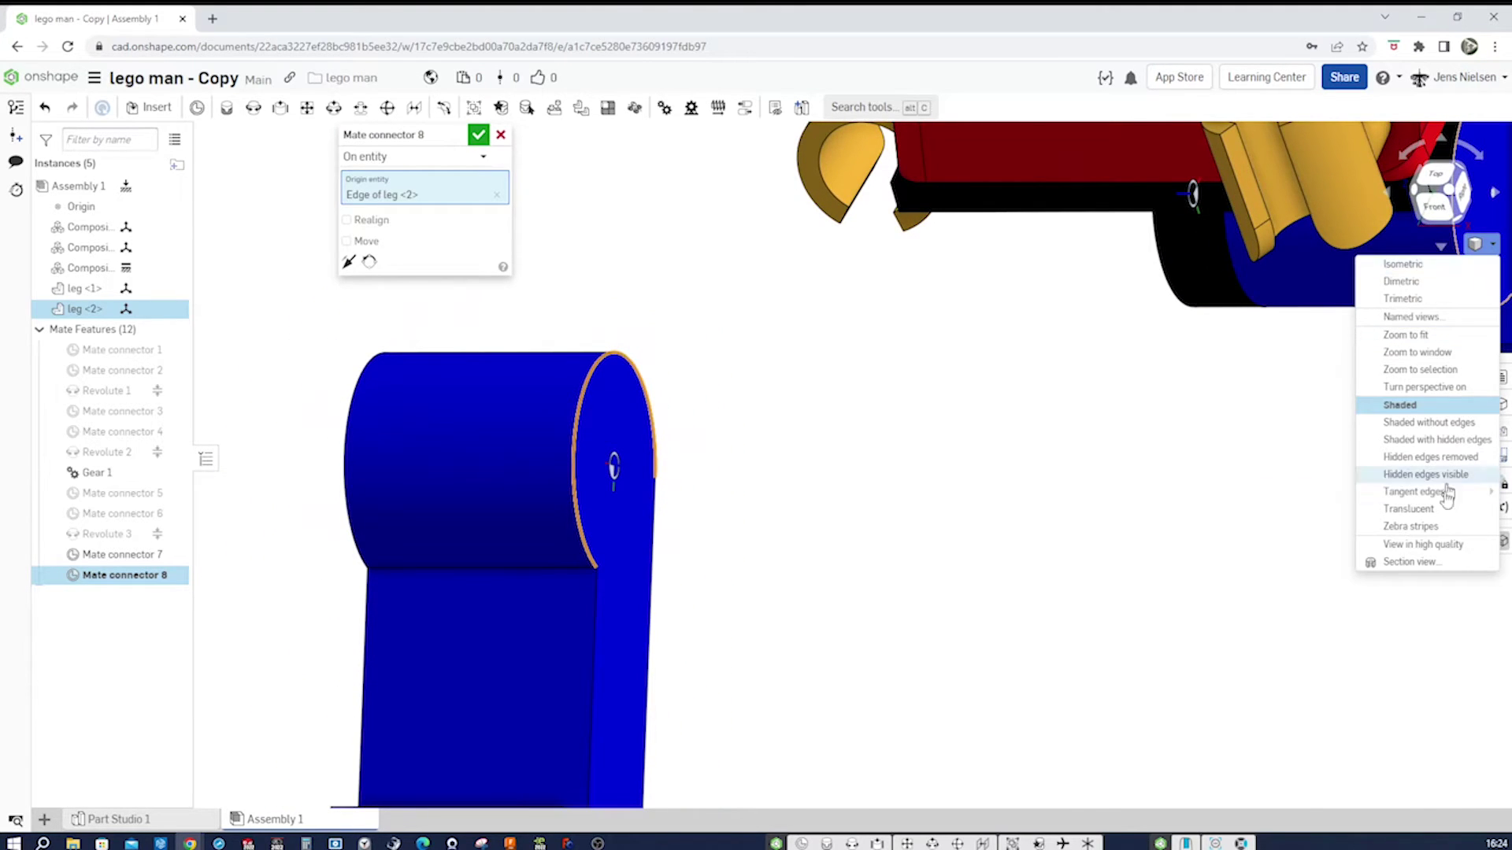
left_click(1410, 509)
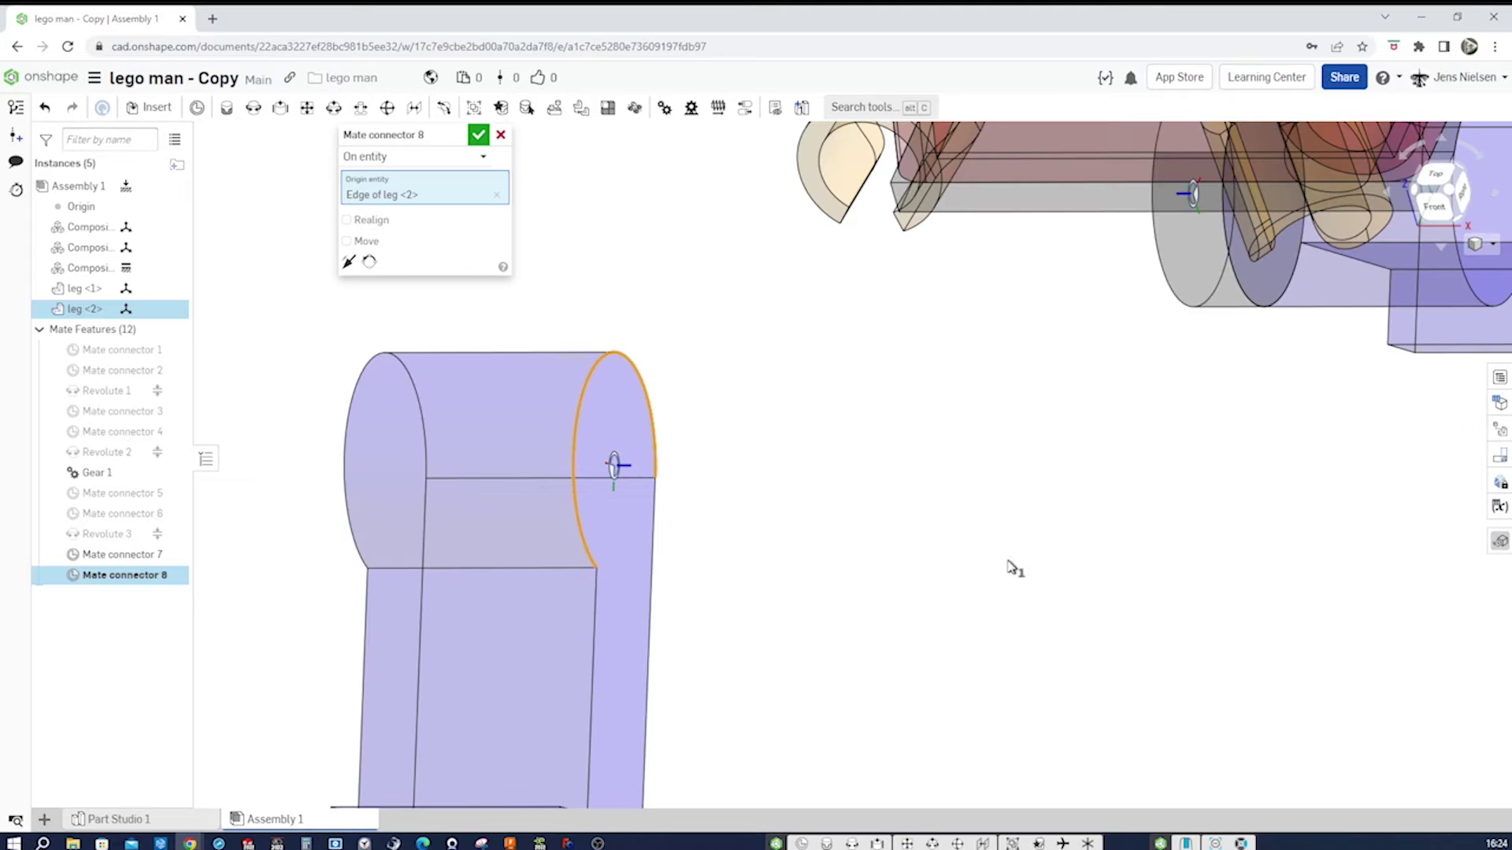
scroll(1008, 567, "down", 4)
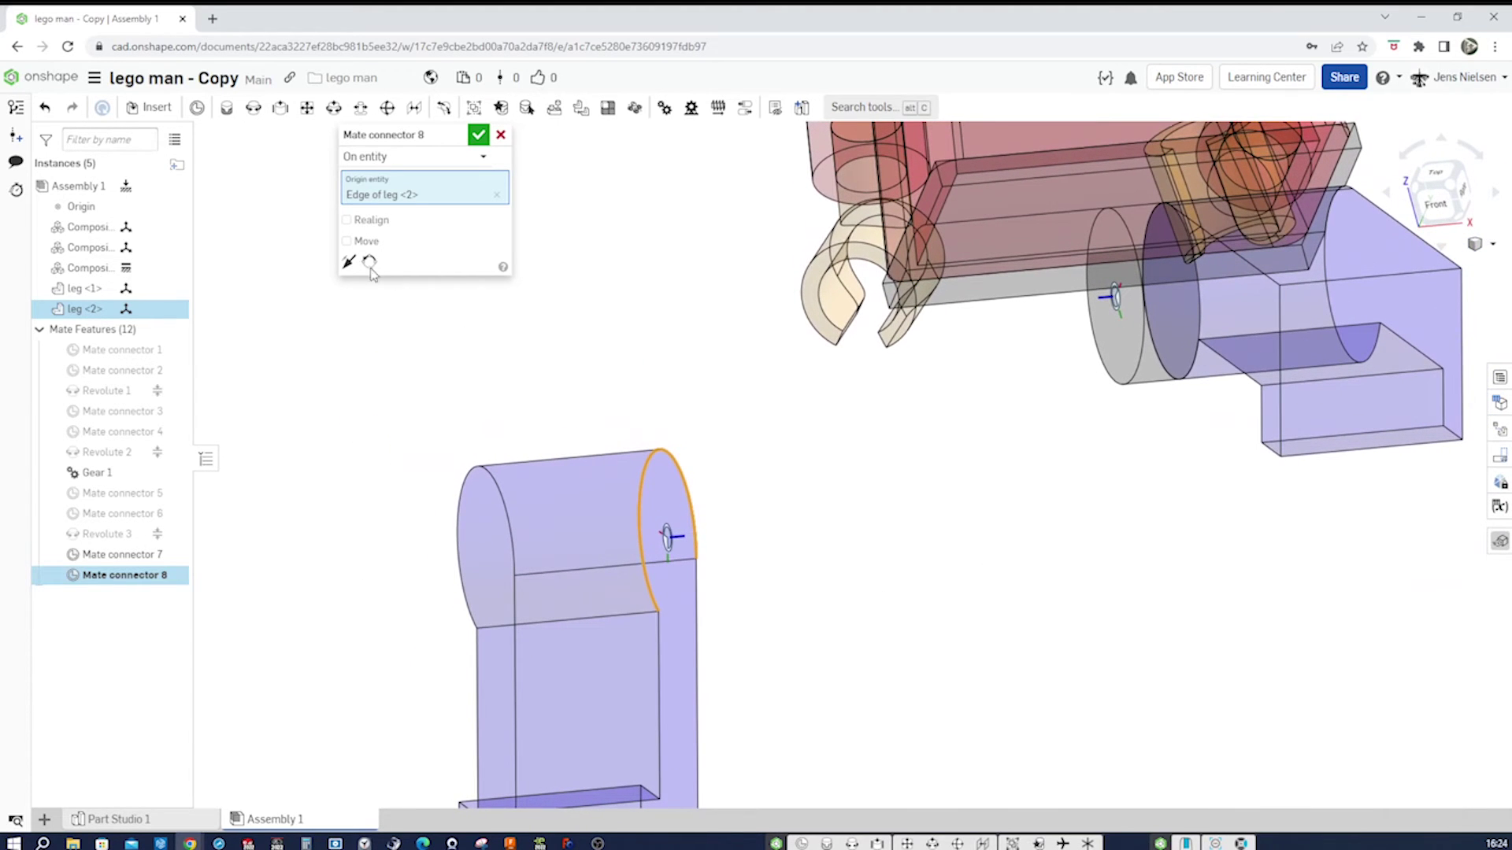
Flip the primary axis of the leg <2> connector, rotate the connector 45 deg about Z and accept it
right_click_drag(941, 447, 951, 452)
key("Left")
key("Left")
key("Left")
key("Left")
key("Left")
key("Left")
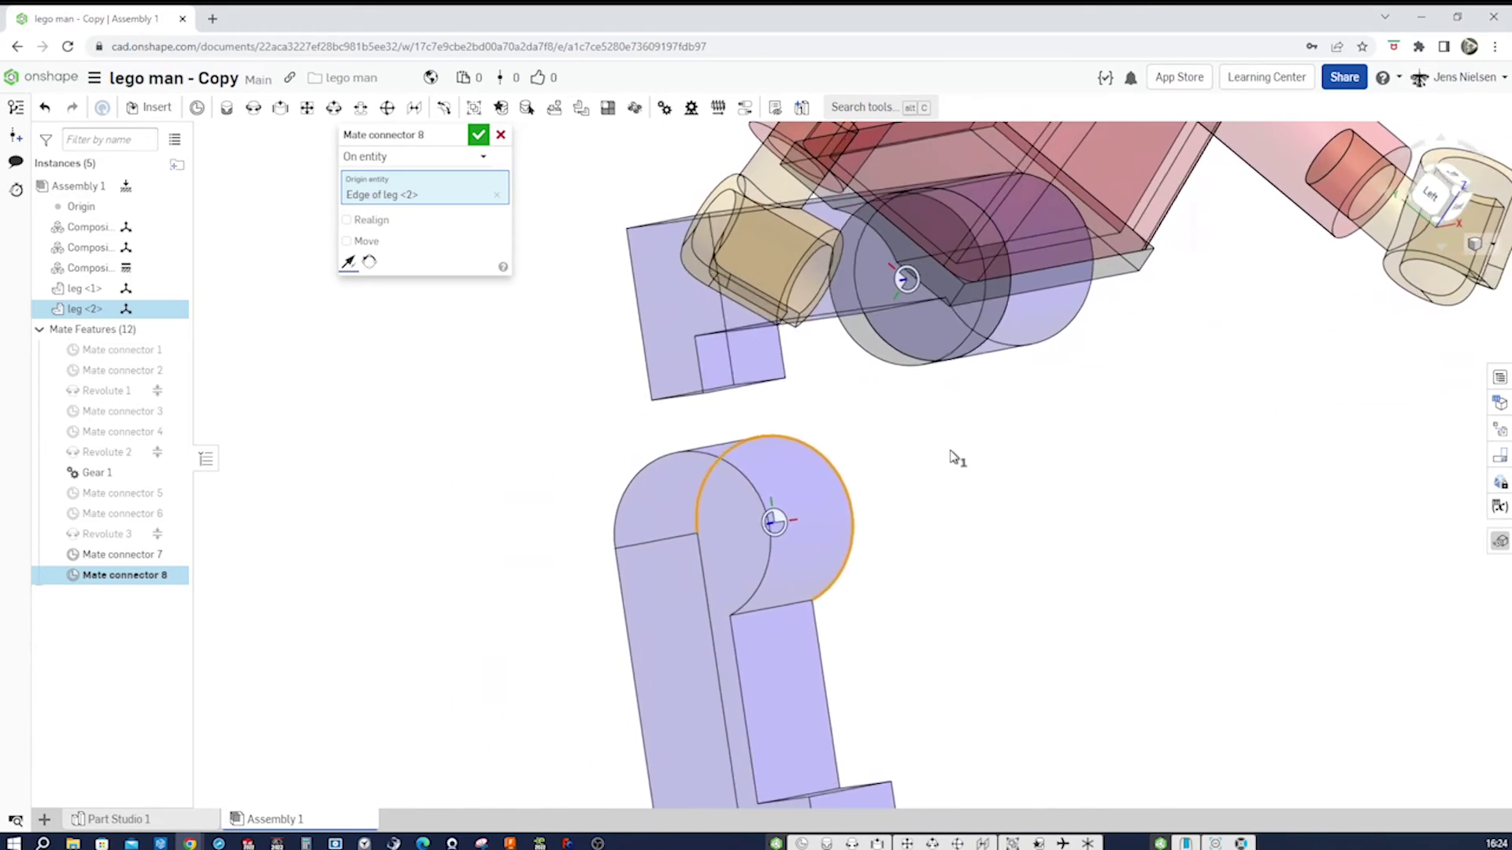
key("Left")
key("Left")
key("Left")
key("Left")
key("Left")
key("Left")
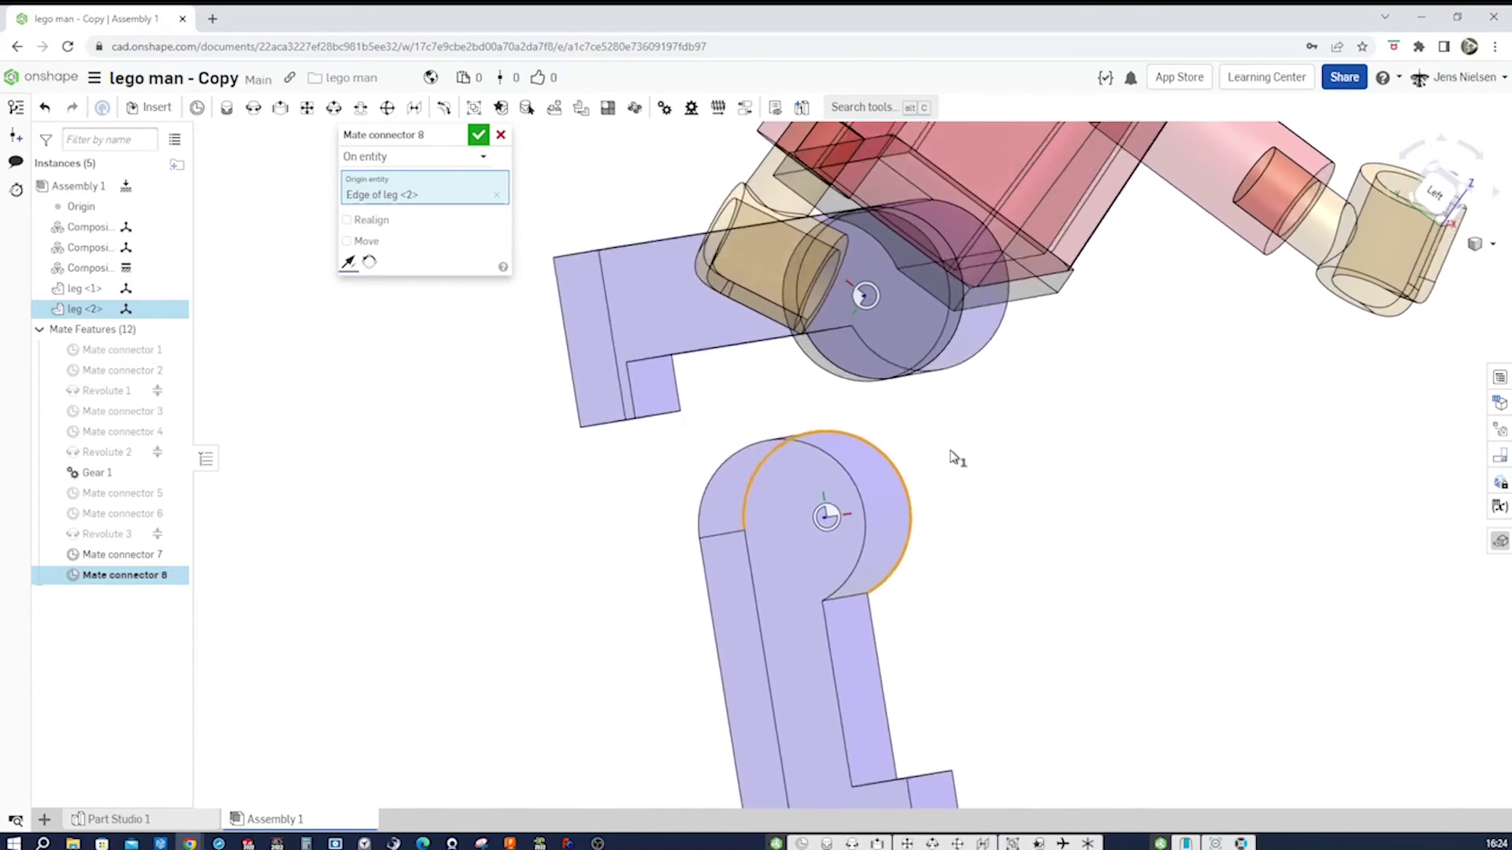
key("Left")
key("Left")
key("Left")
key("Left")
key("Left")
key("Left")
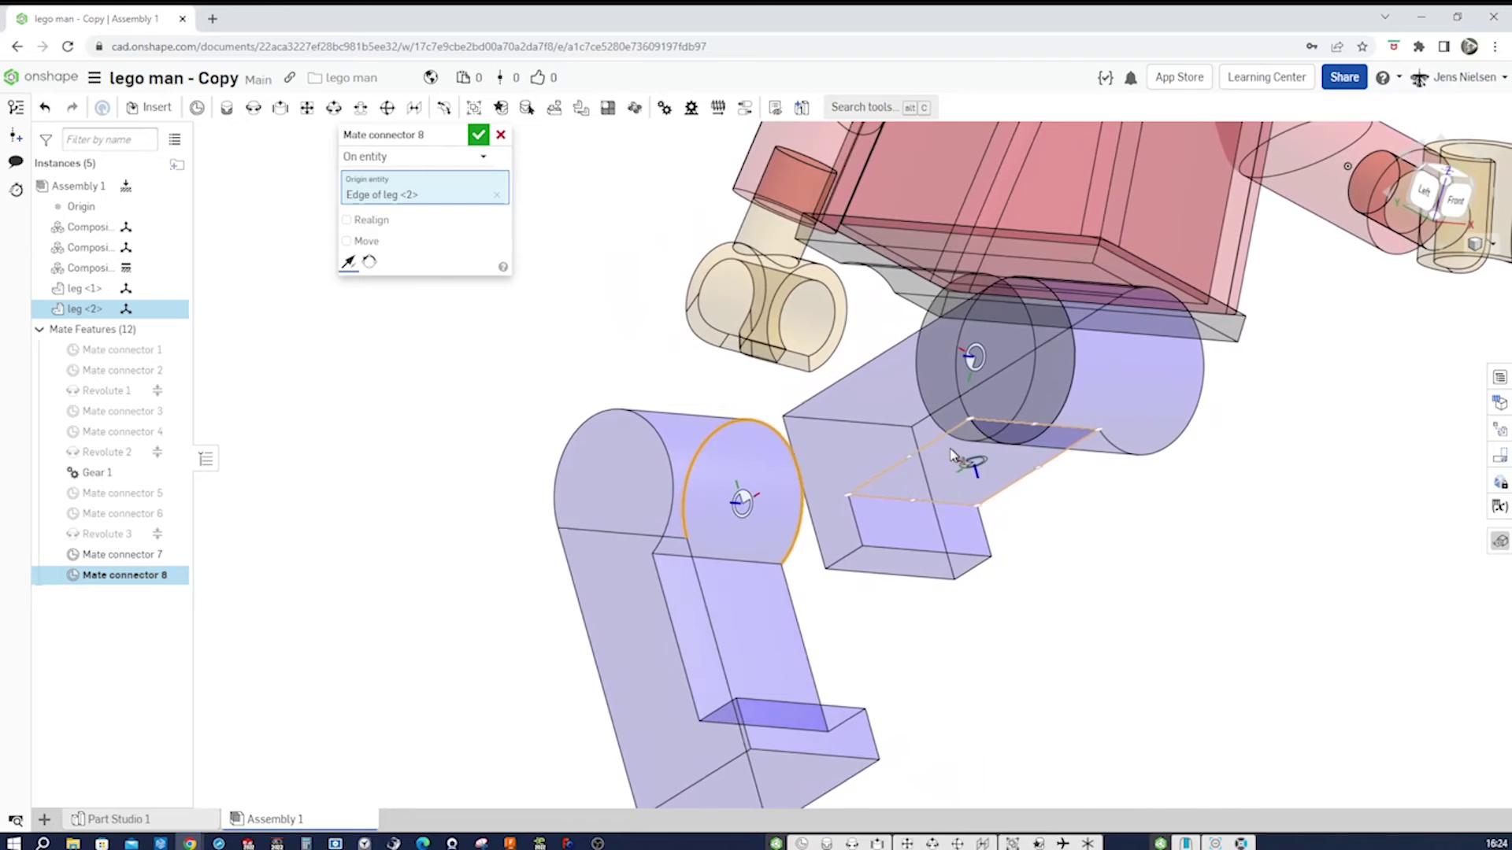
key("Left")
key("Left")
key("Left")
key("Left")
key("Left")
key("Left")
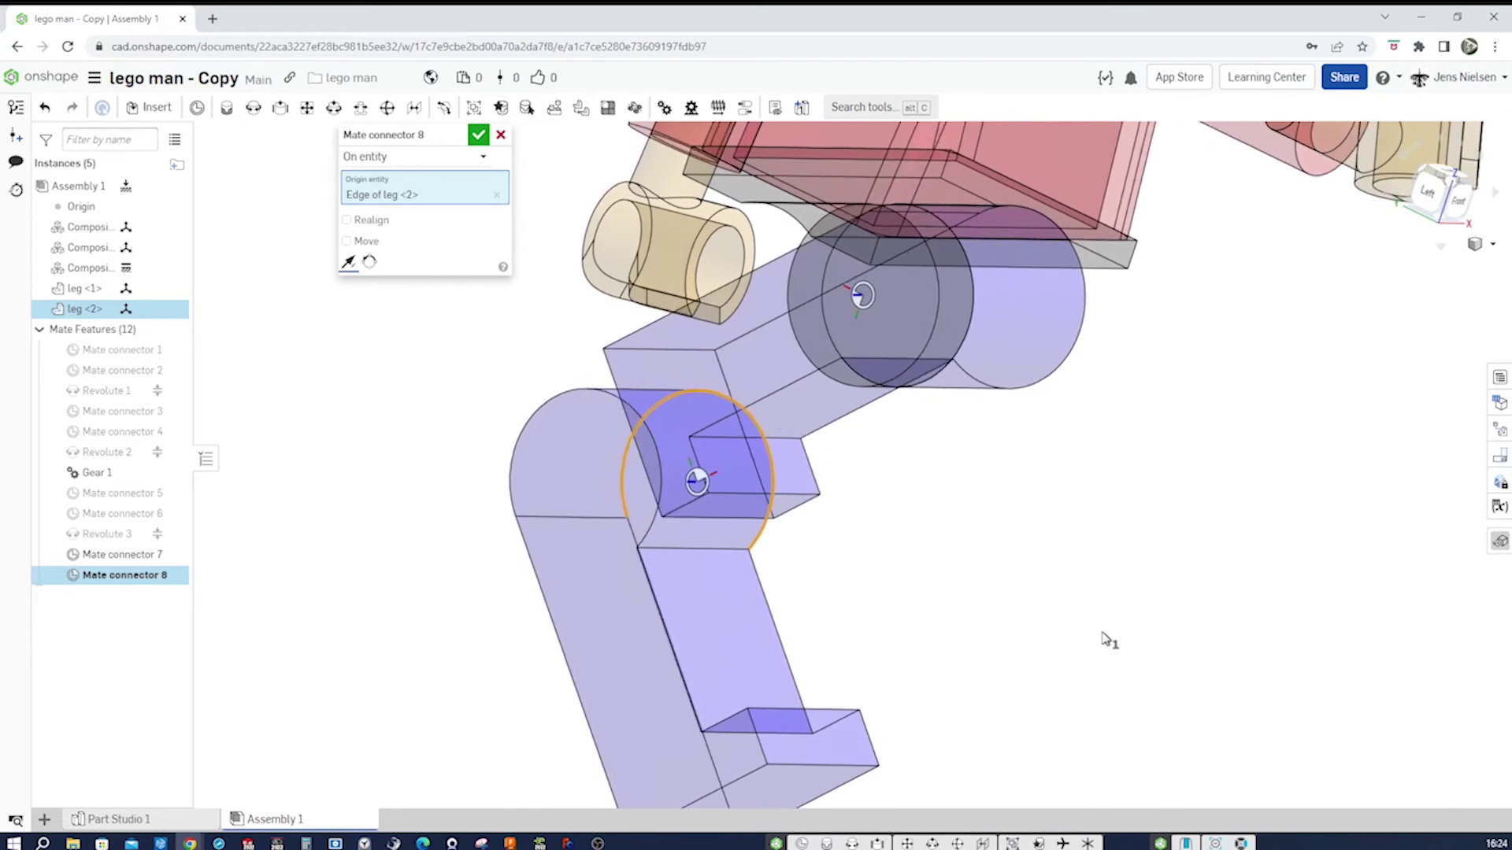
key("Left")
key("Left")
key("Left")
key("Left")
key("Left")
key("Left")
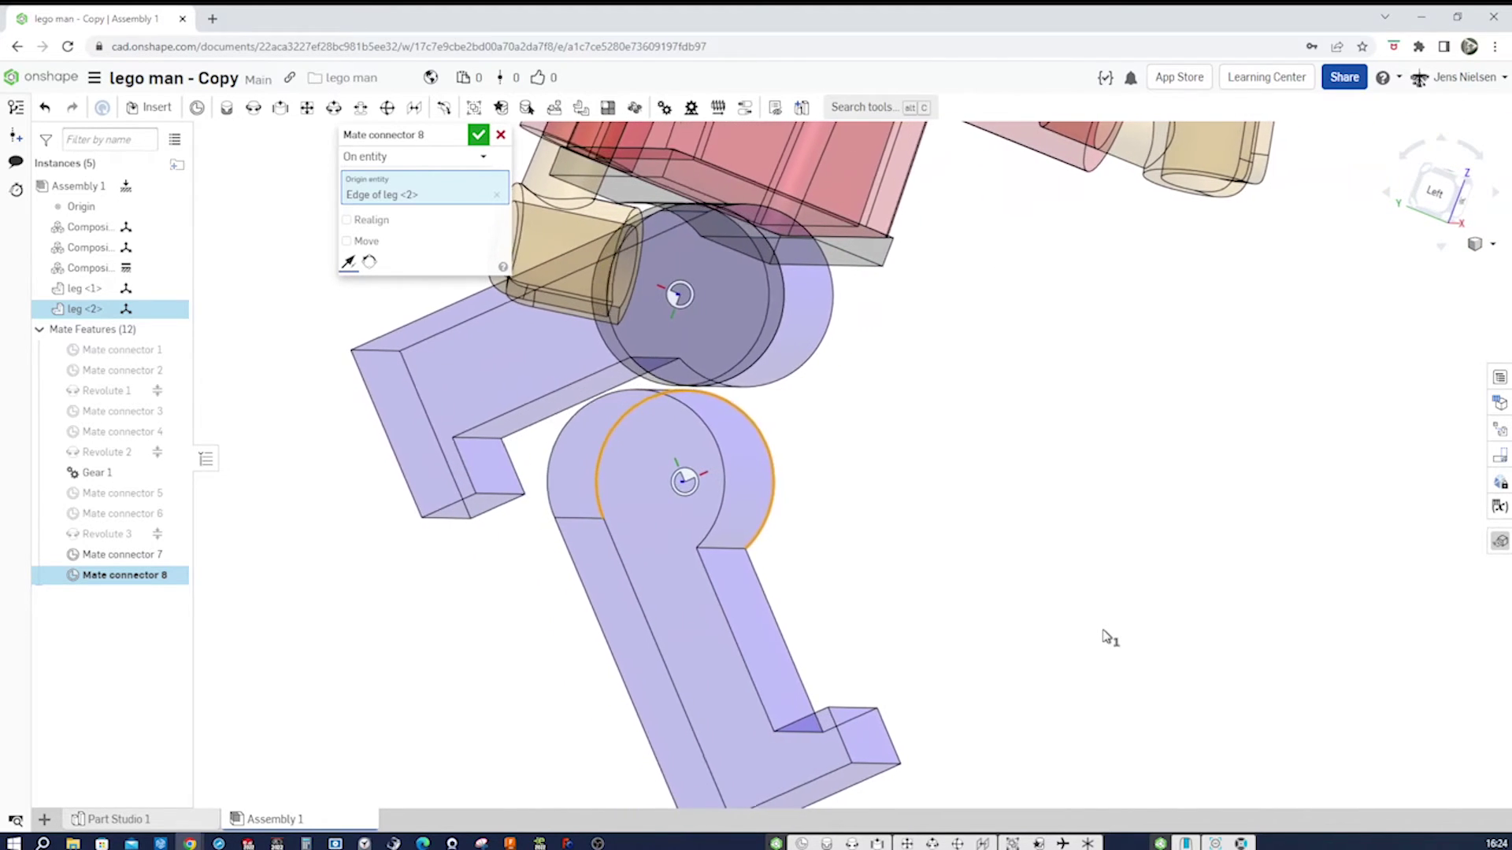
key("Left")
key("Left")
key("Left")
key("Left")
key("Left")
key("Left")
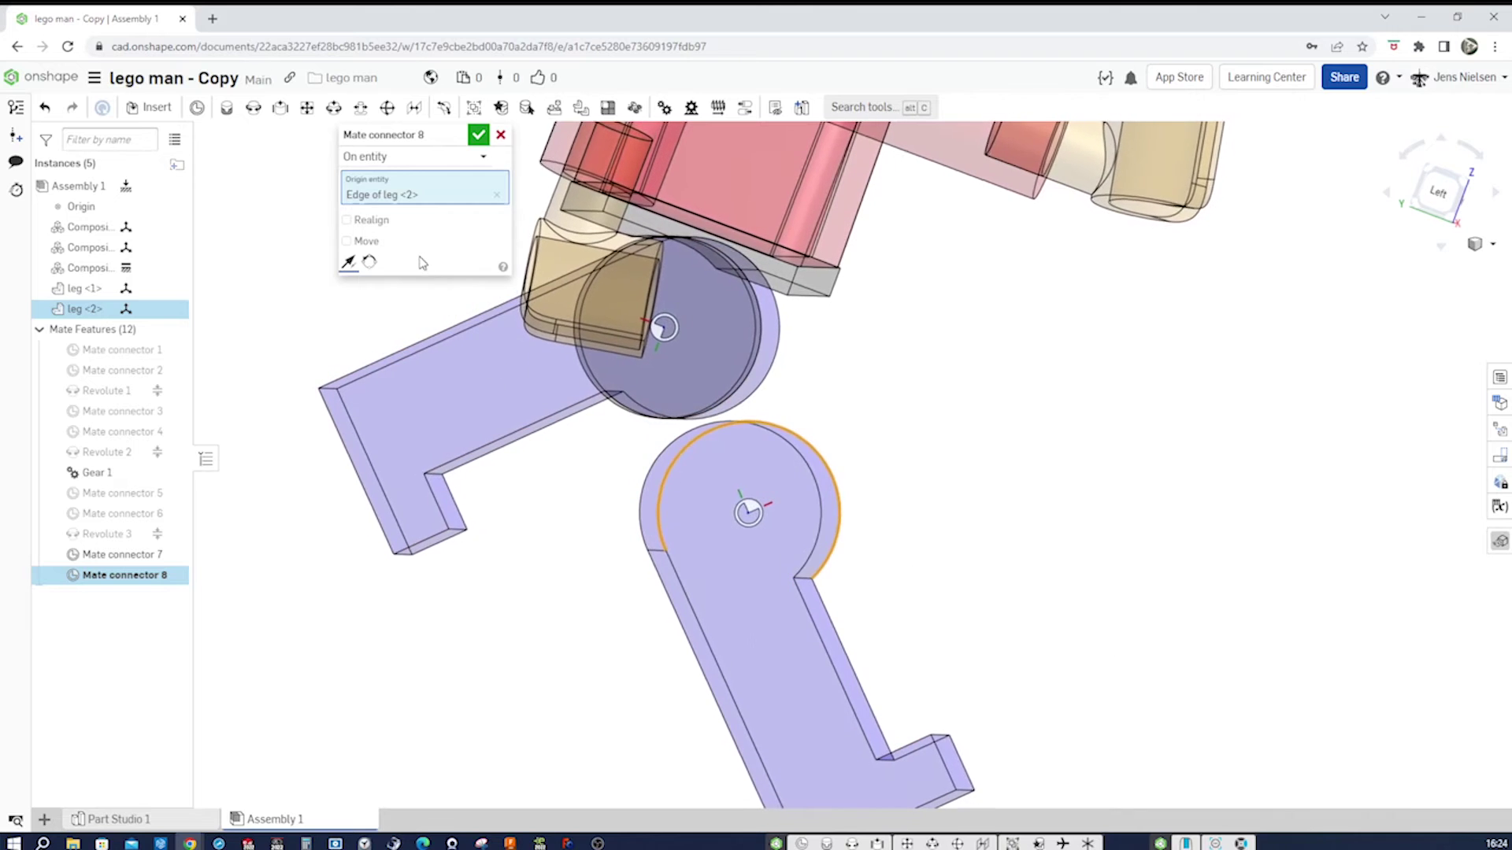
key("Left")
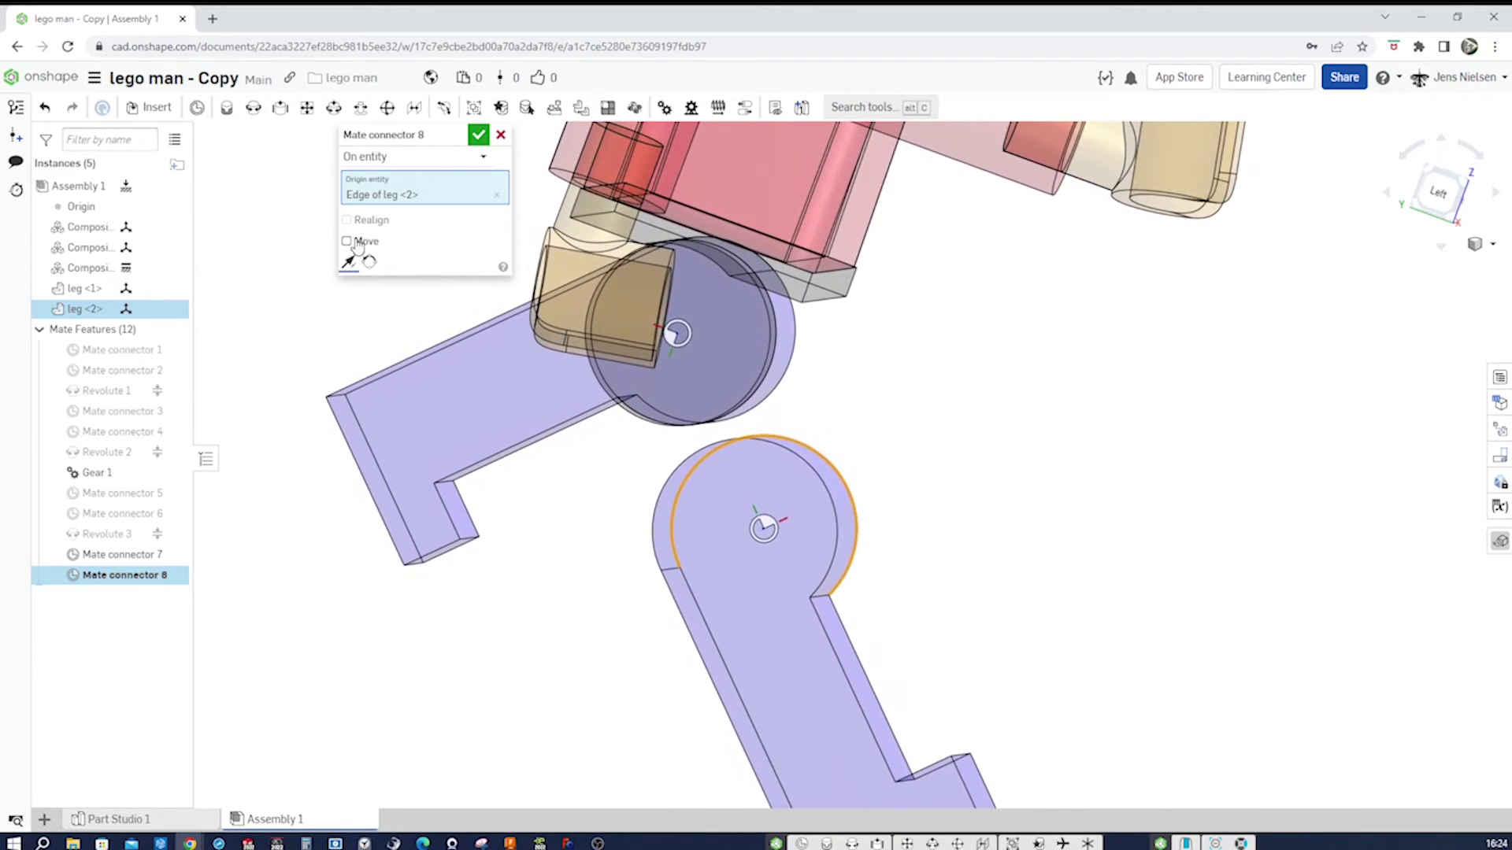
left_click(347, 241)
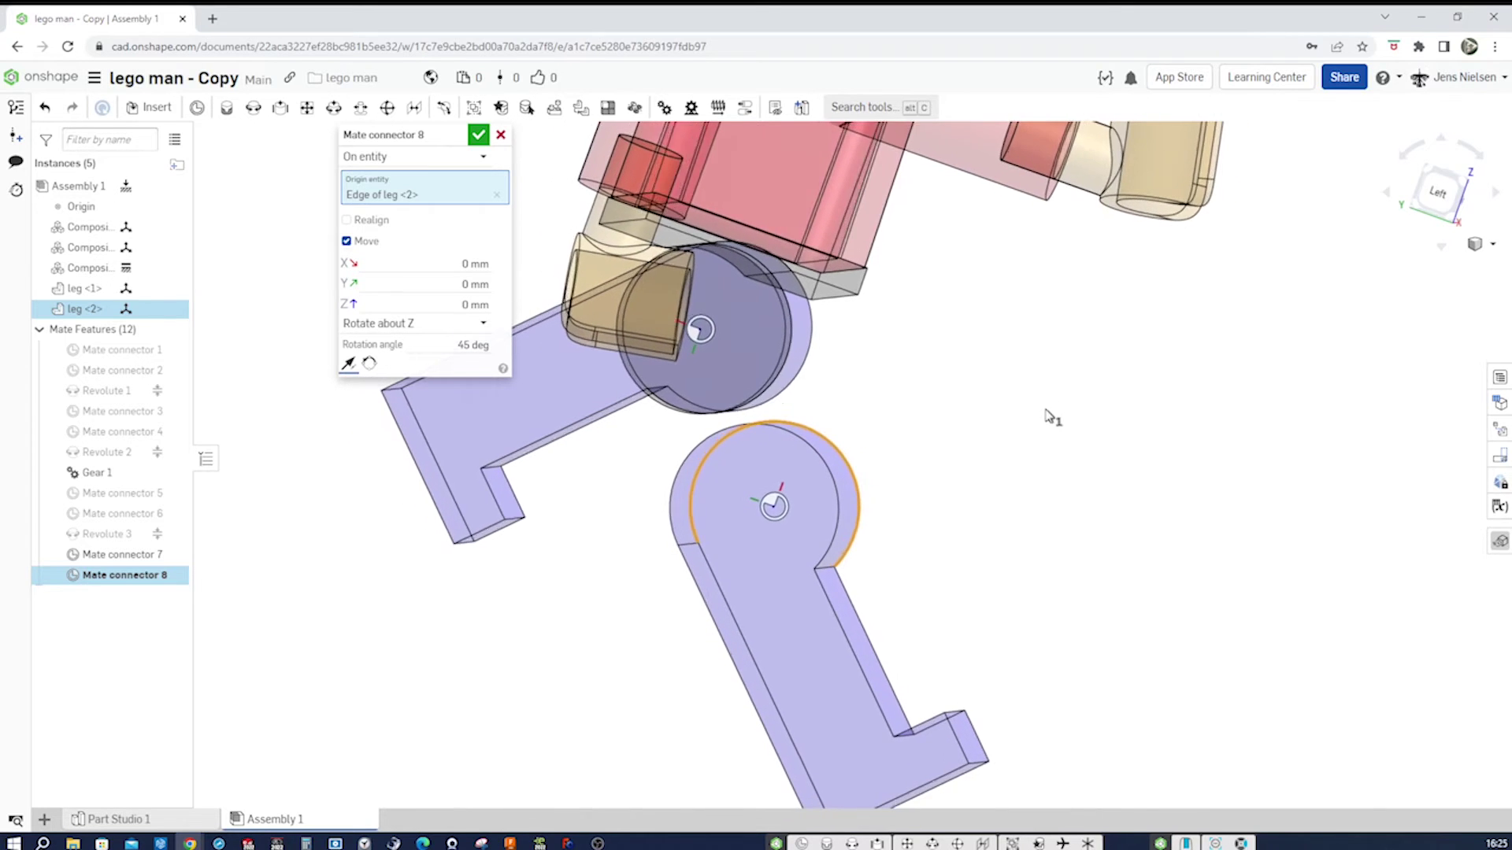
left_click(478, 136)
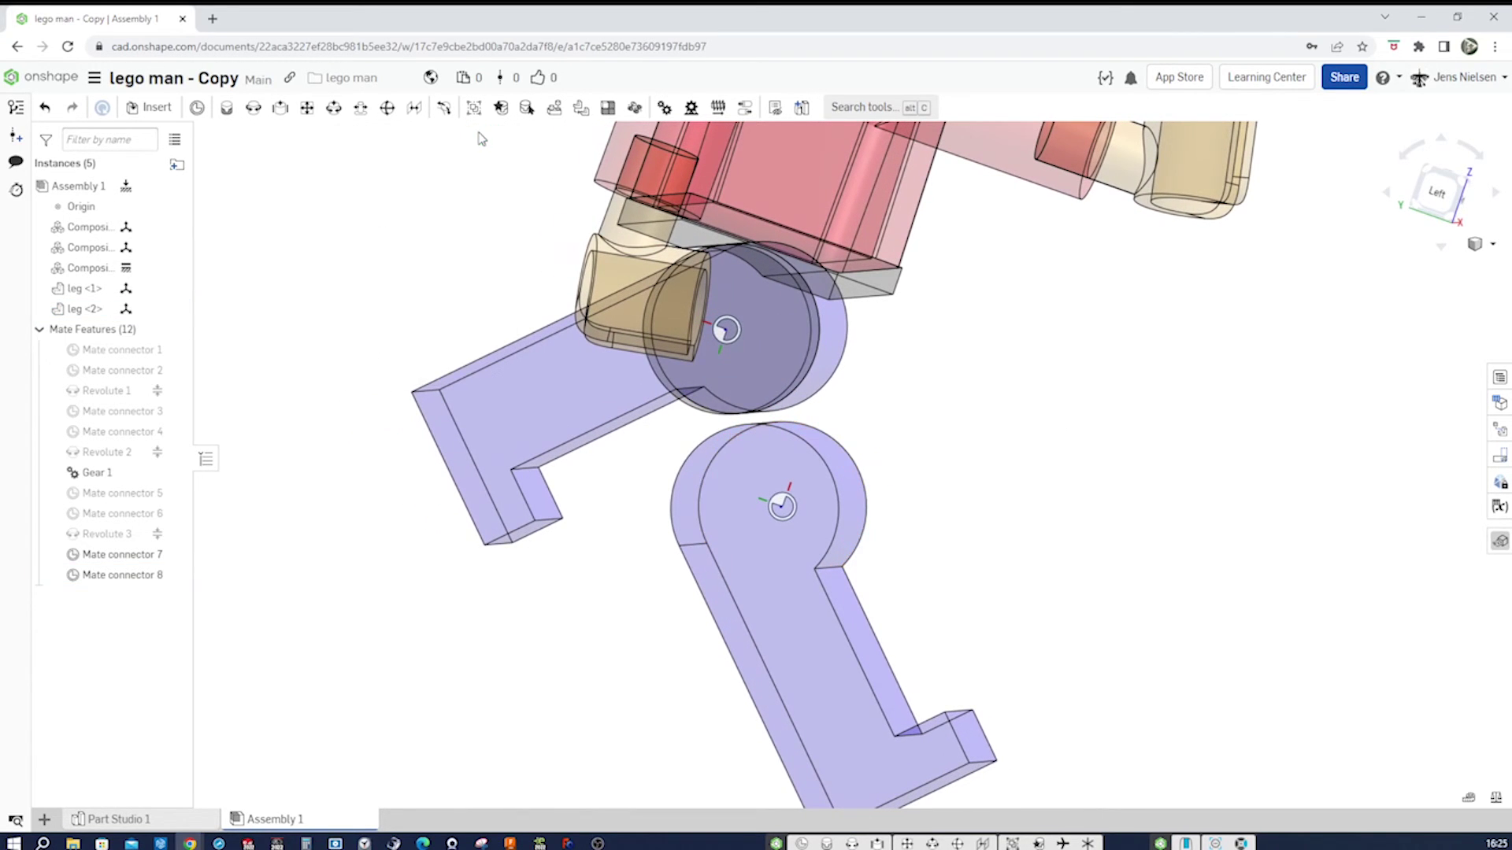
Join the torso's hip connector and the leg <2> connector with a revolute mate limited from -90 to 0 deg
left_click(252, 107)
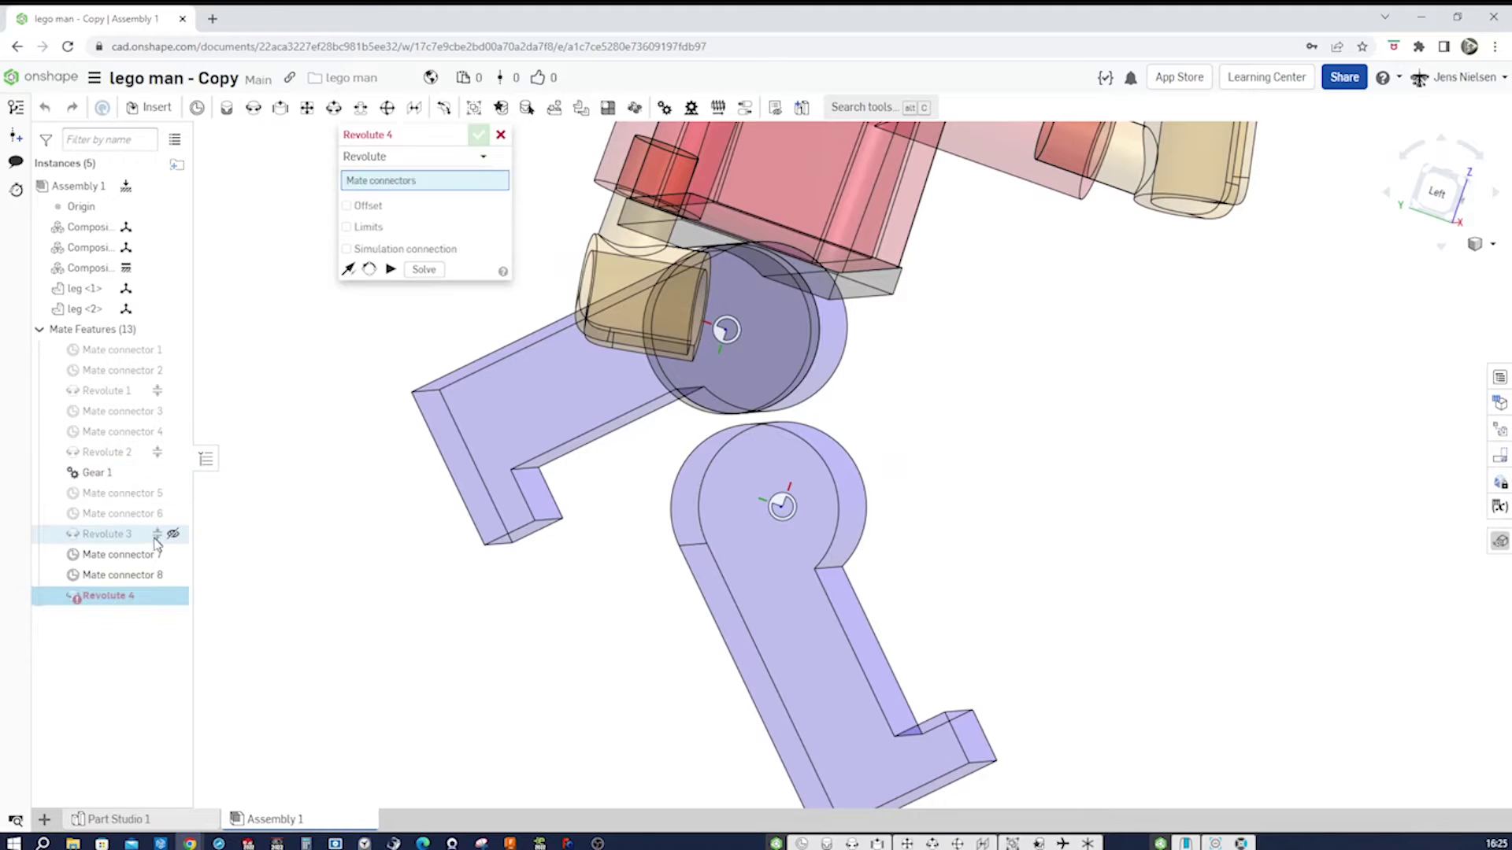
left_click(139, 561)
left_click(146, 576)
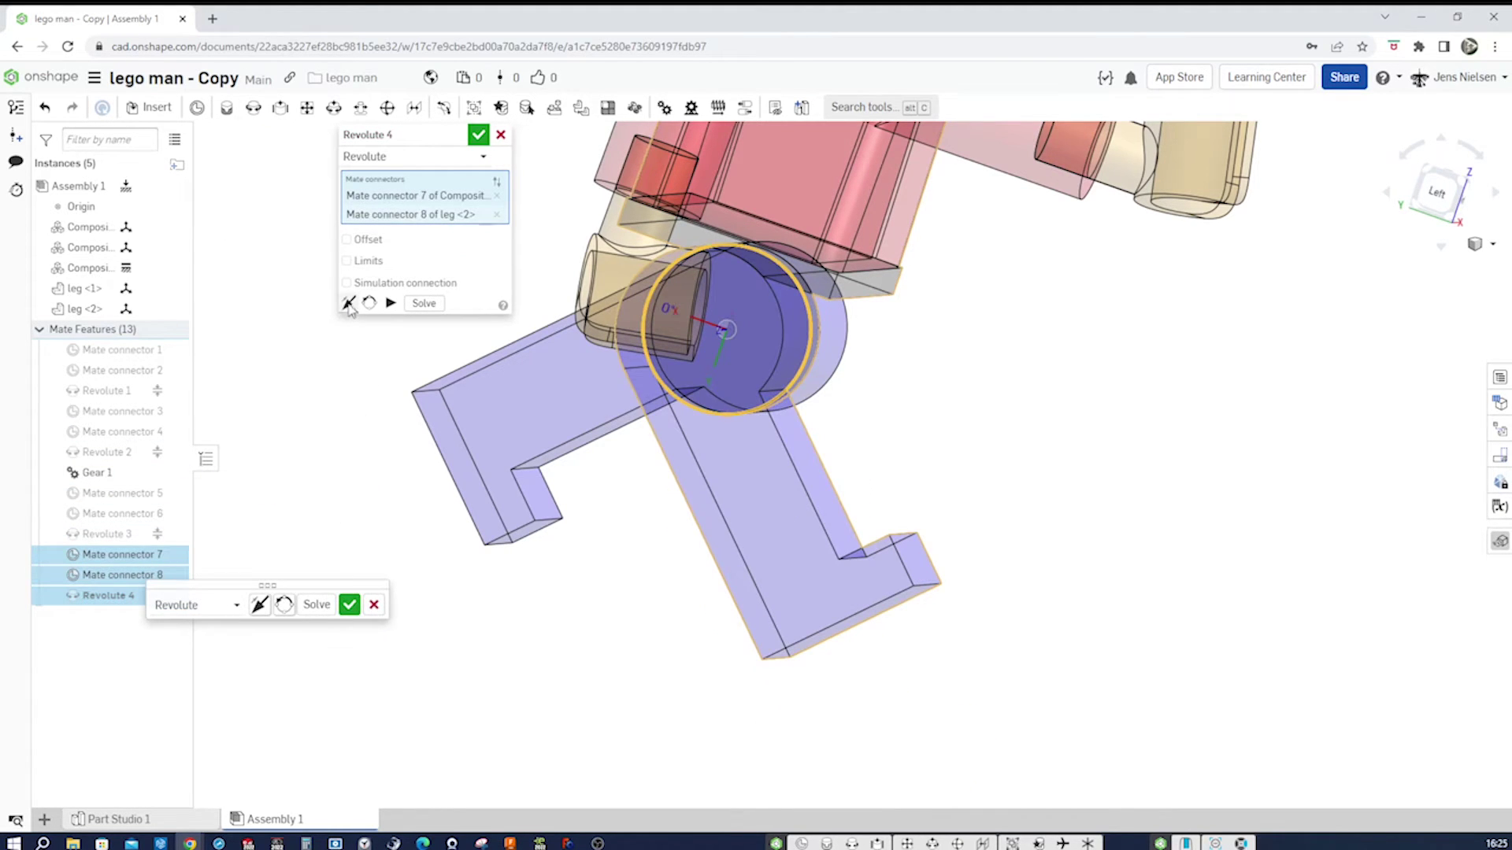
left_click(347, 262)
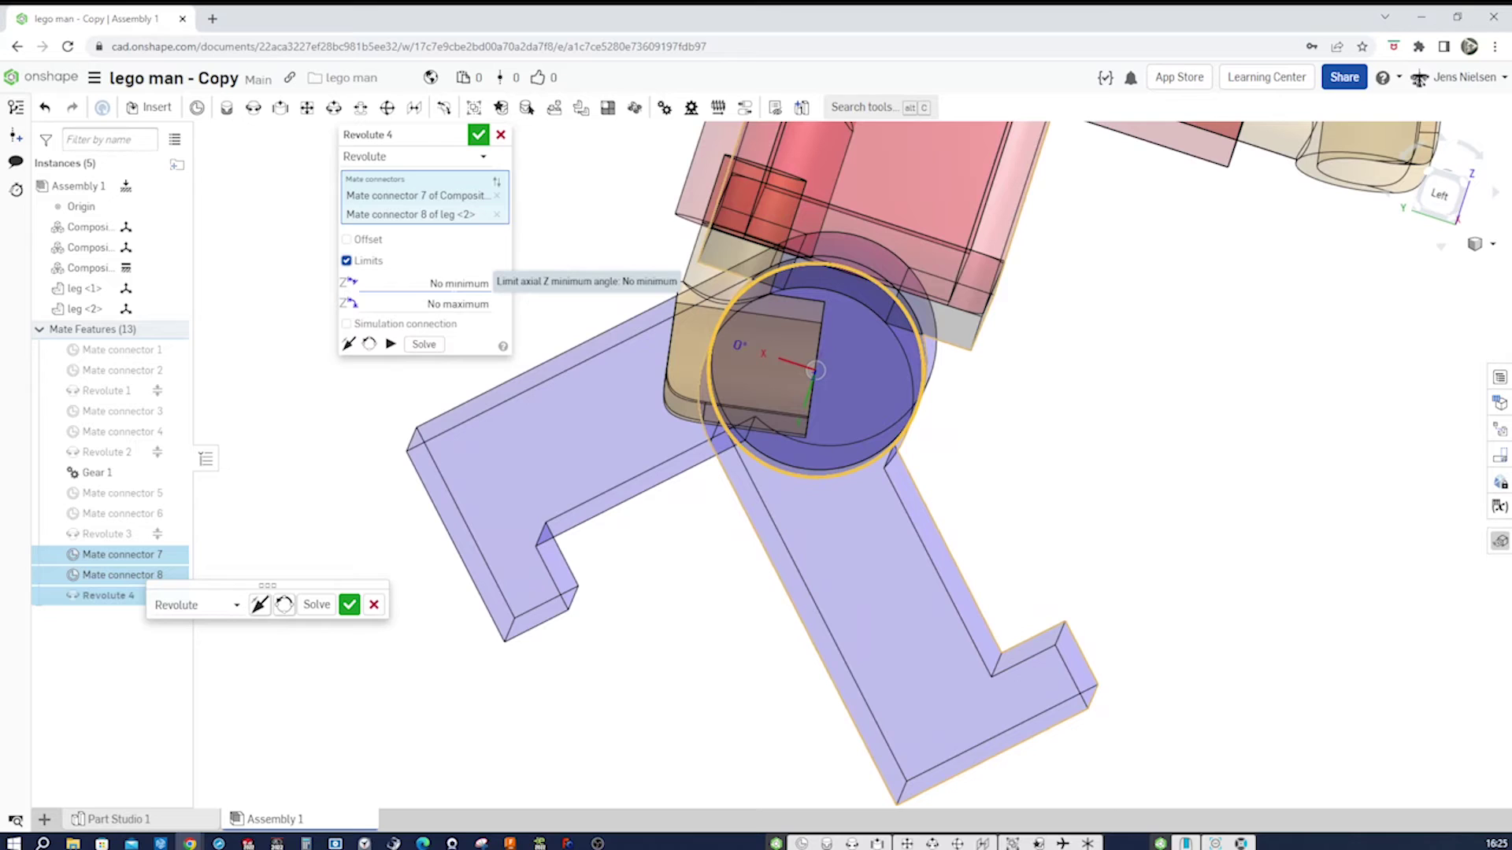
left_click(454, 284)
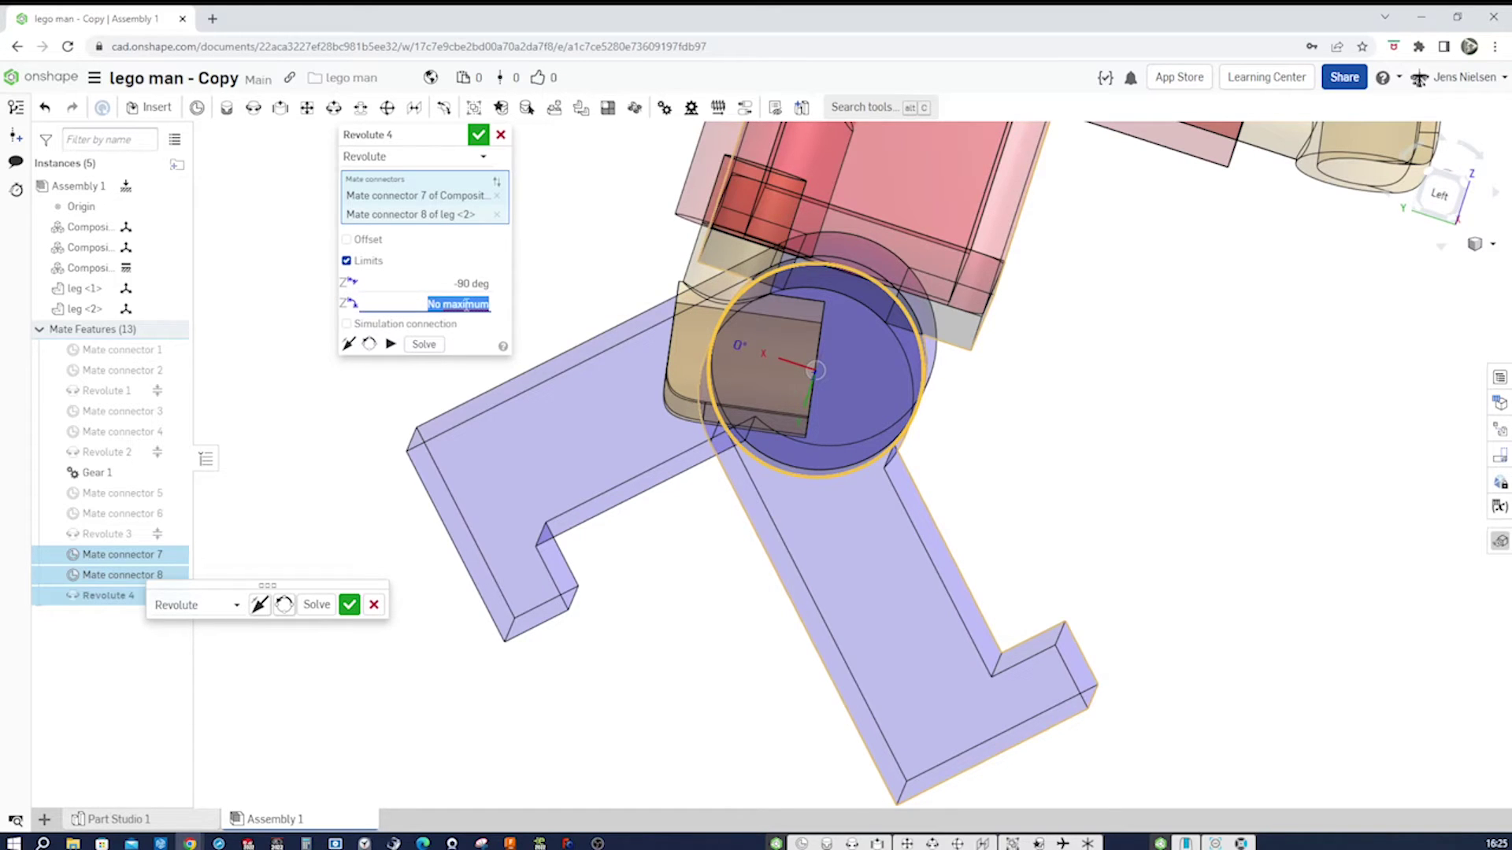
left_click(477, 137)
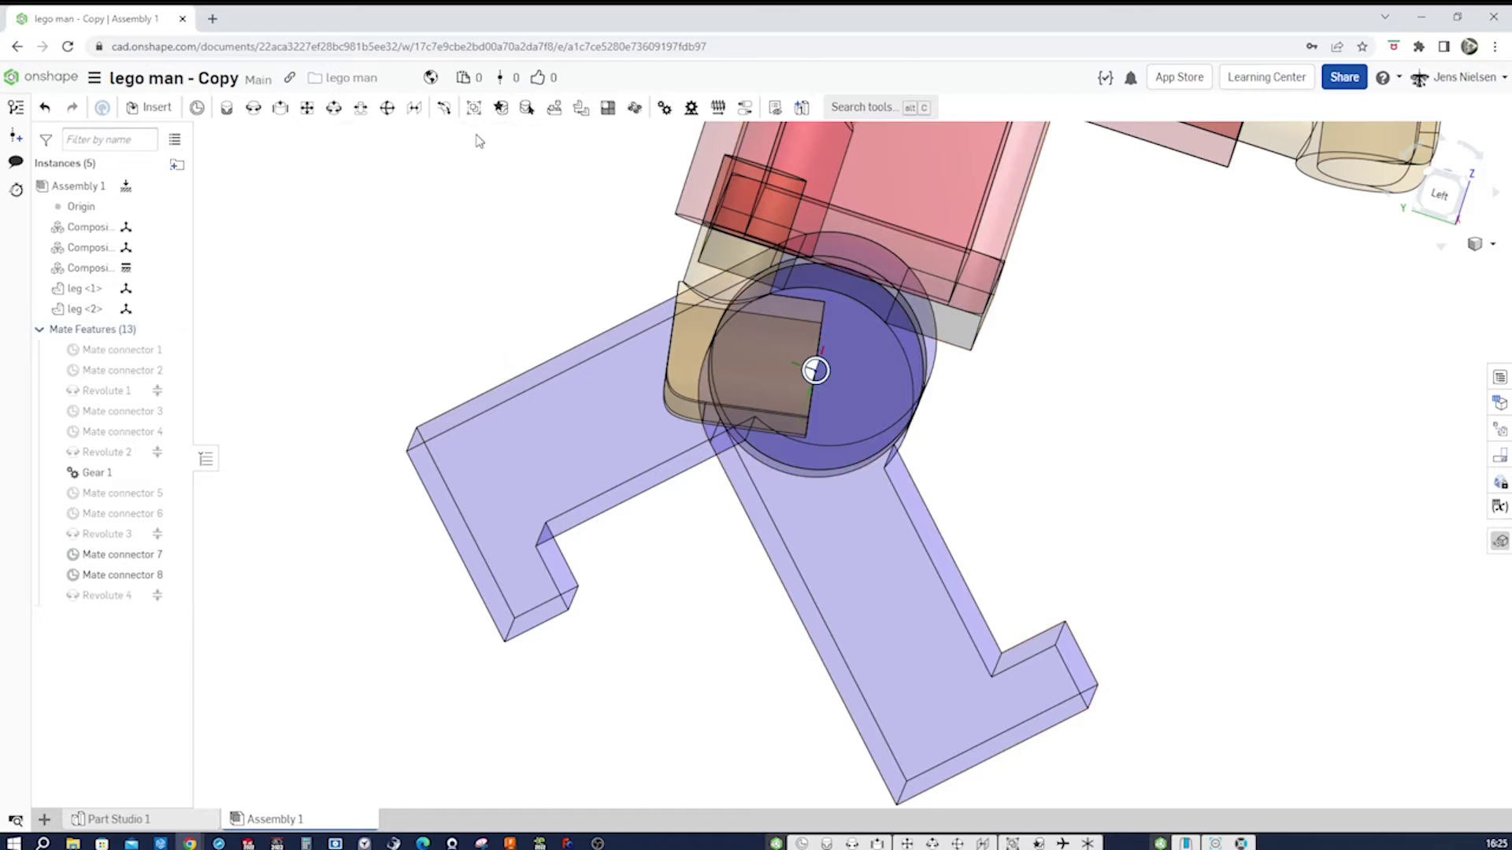
Play the animation of leg <2>'s revolute mate from -90 to 0 deg, then stop and close it
right_click(127, 599)
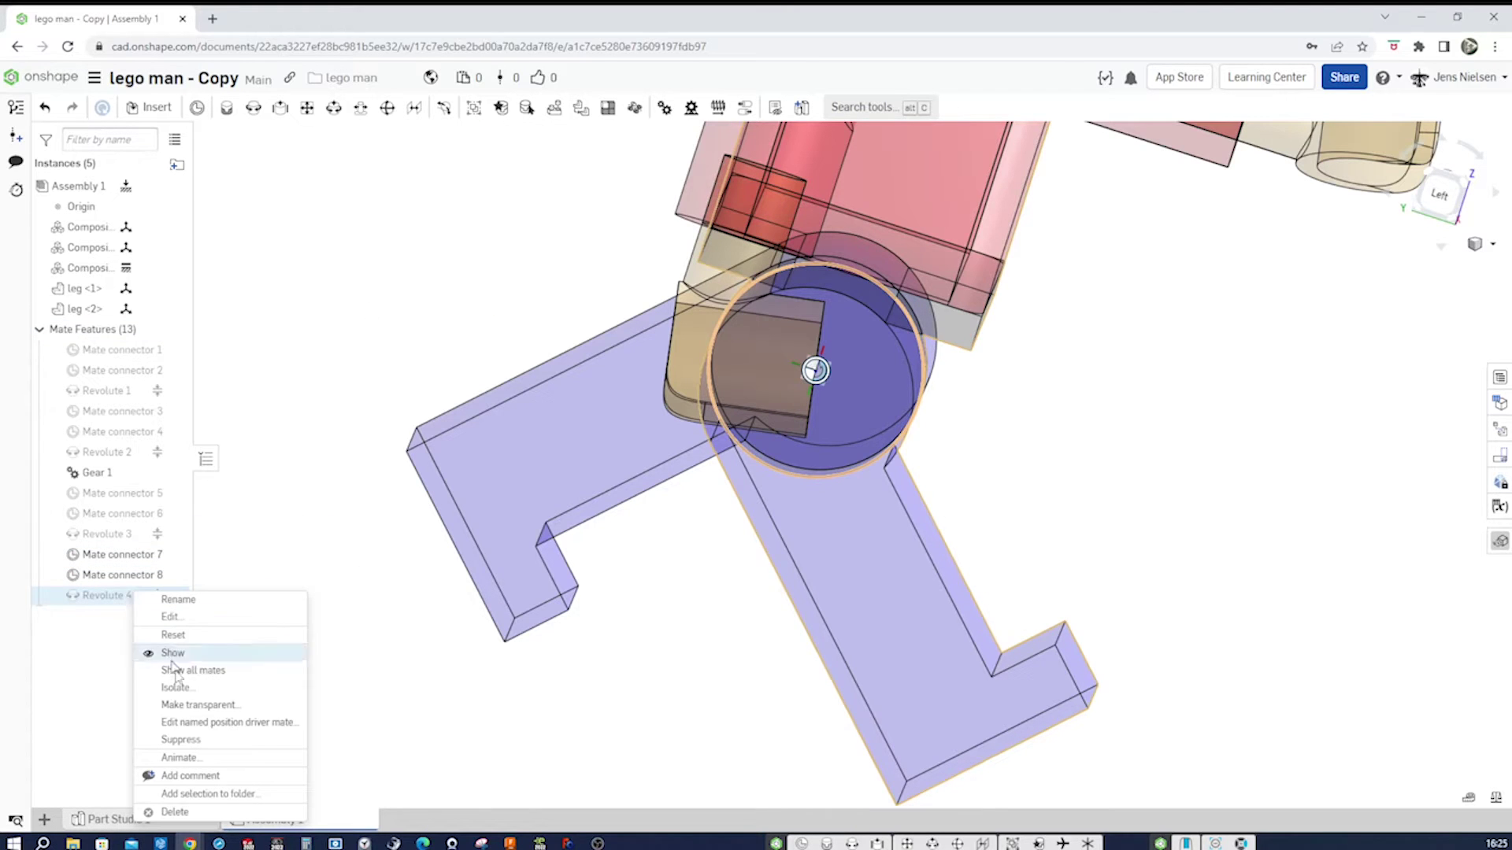
left_click(181, 757)
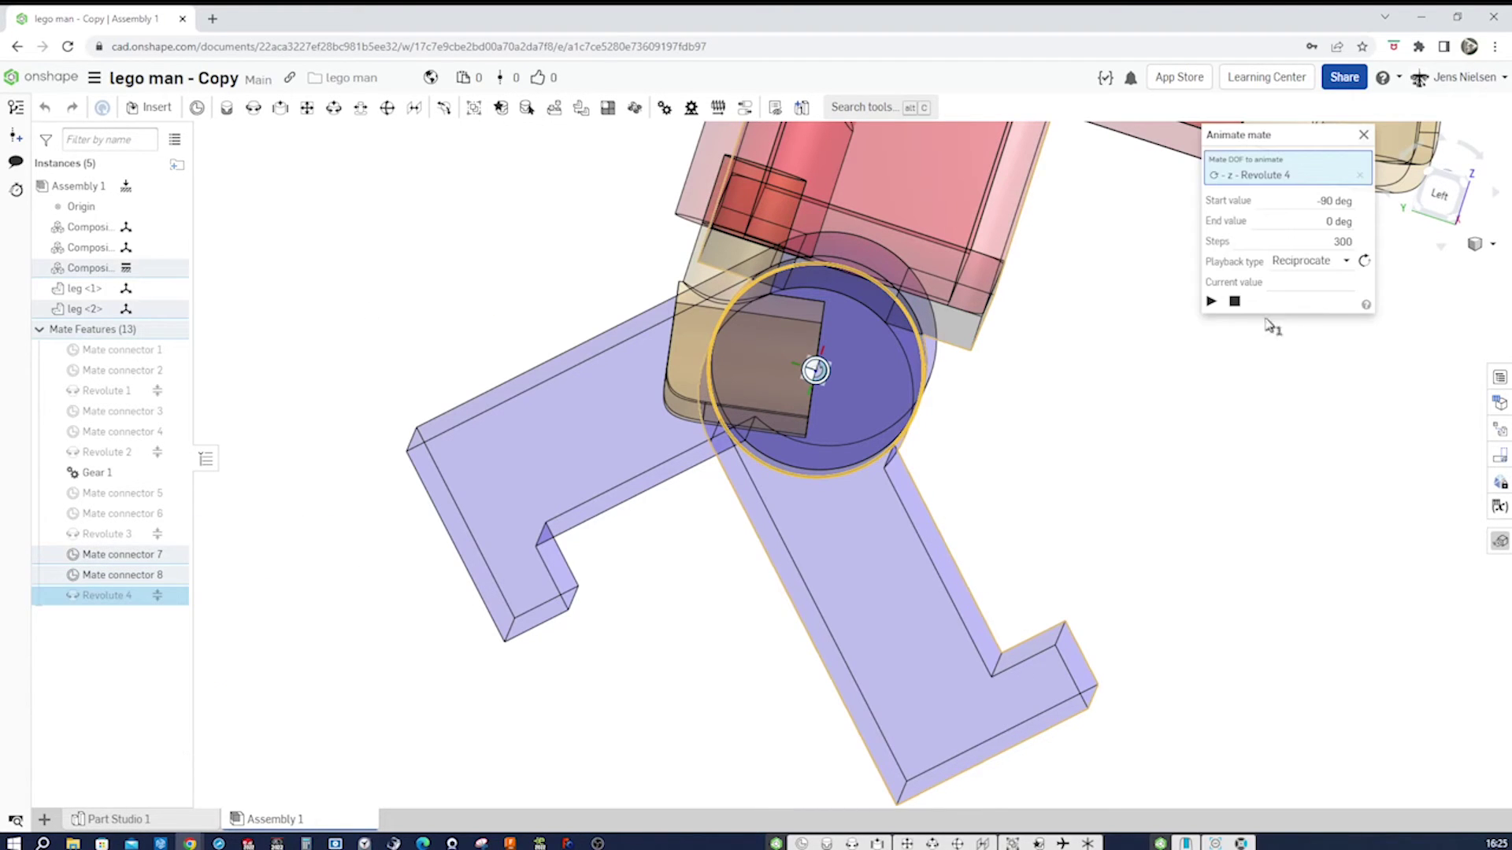
left_click(1211, 302)
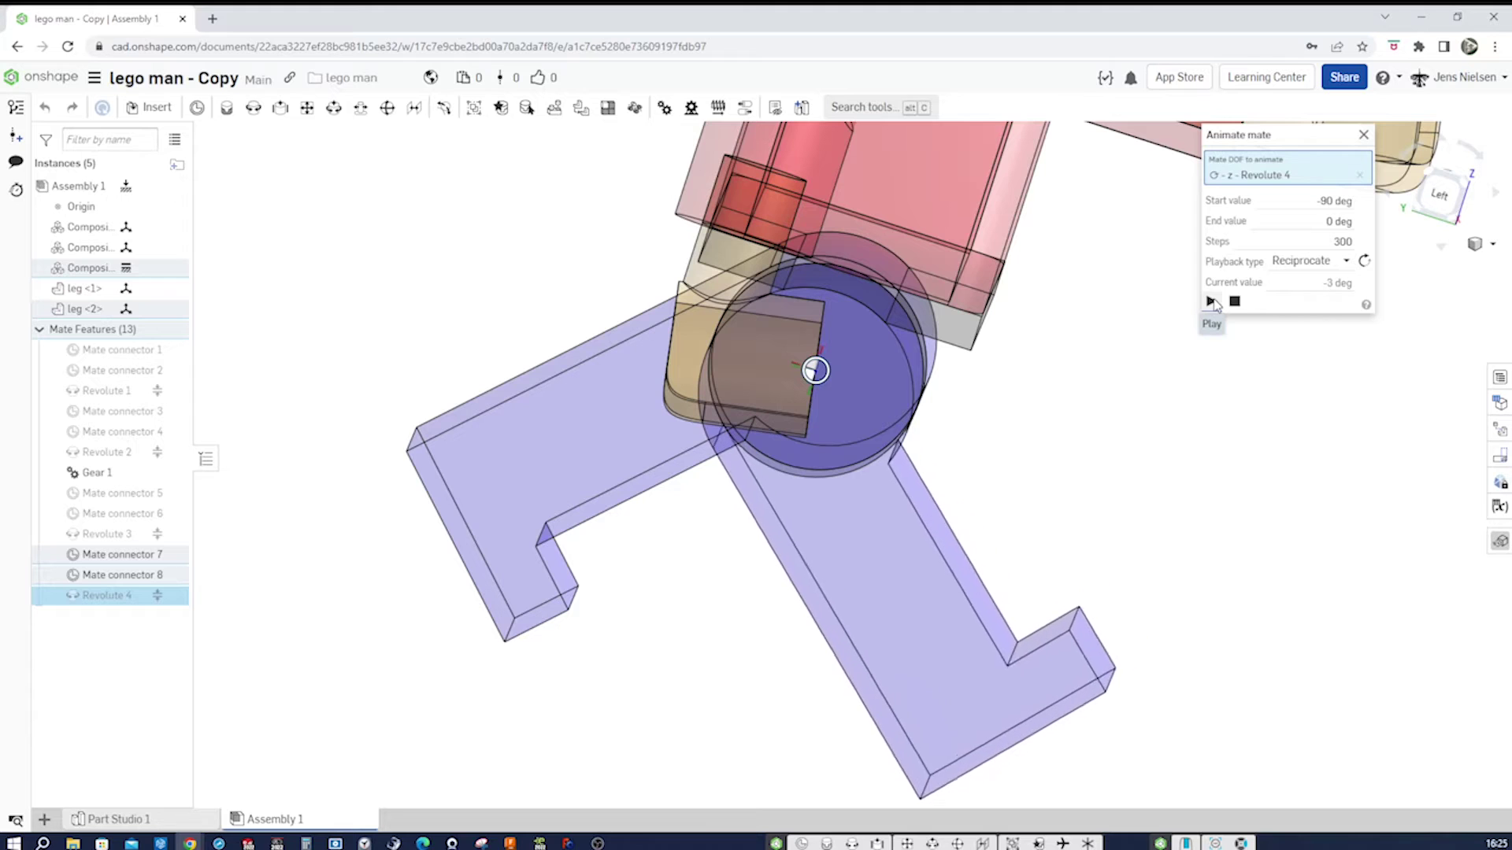
left_click(1234, 302)
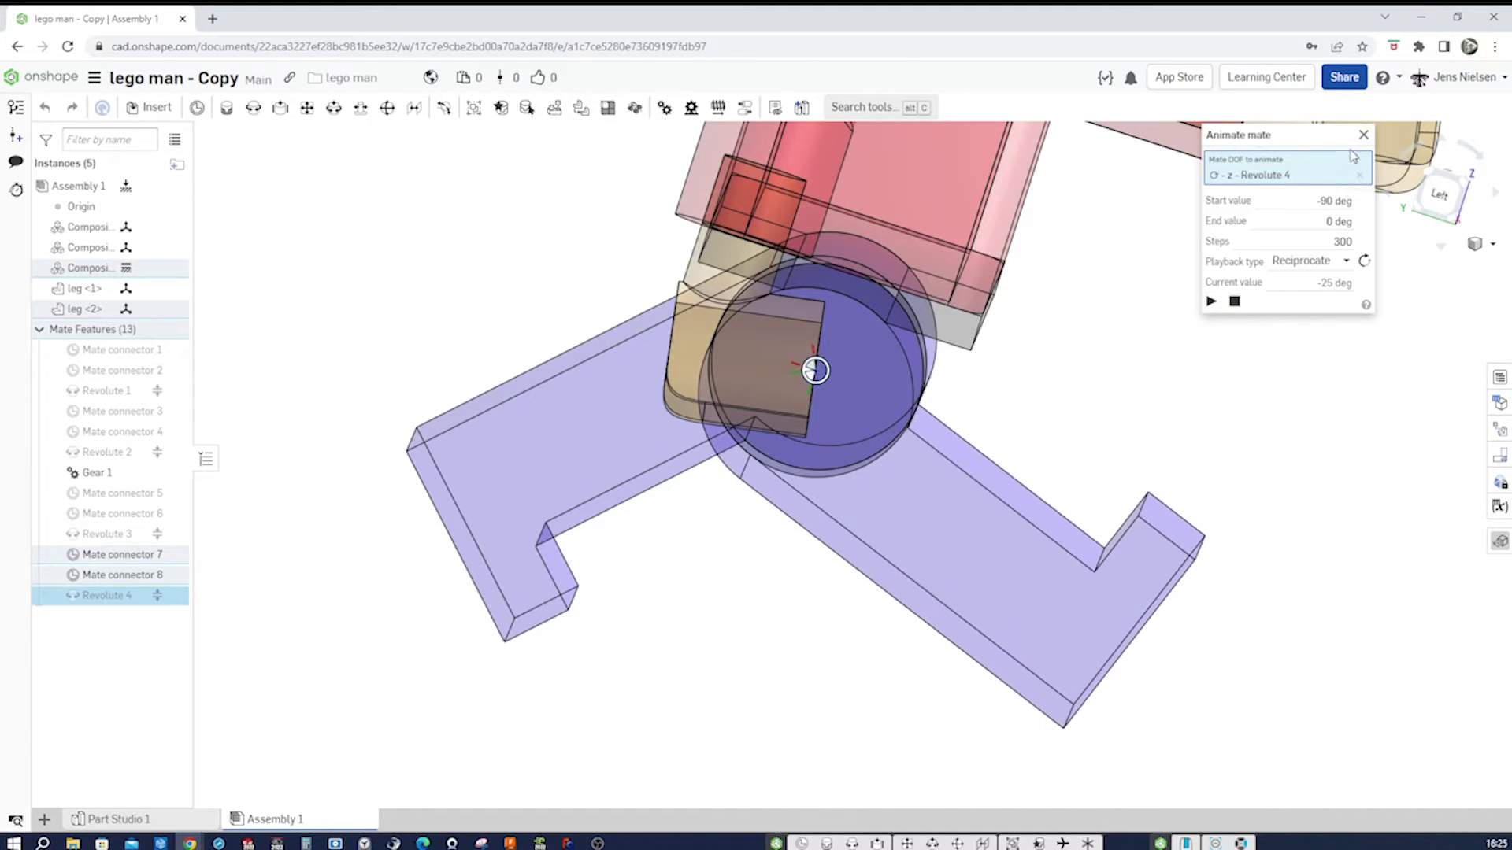
left_click(1364, 135)
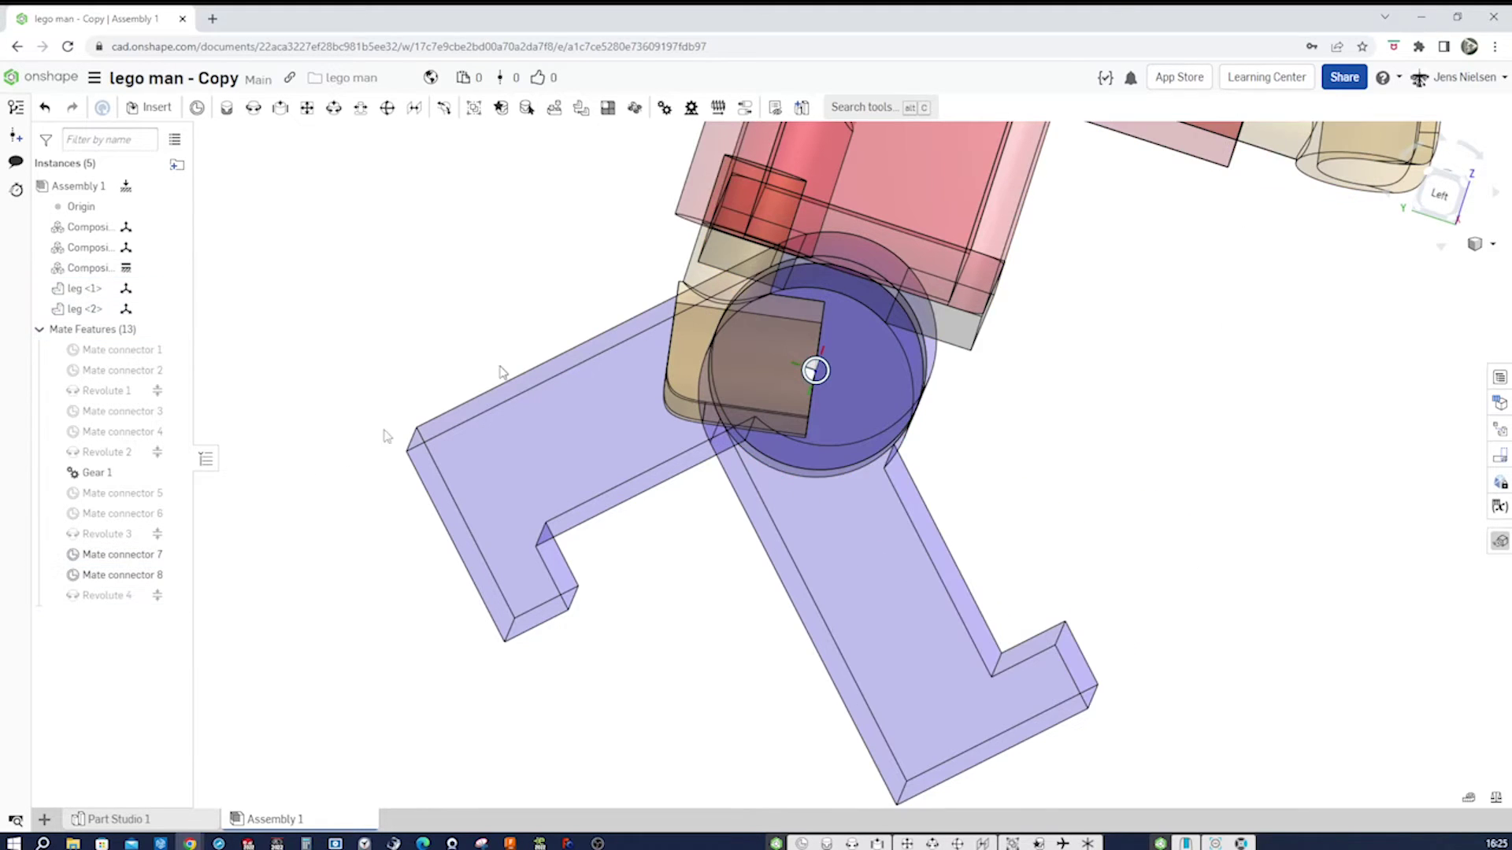
Change the limits of leg <2>'s revolute mate to a minimum of 0 deg and a maximum of 90 deg
right_click(126, 595)
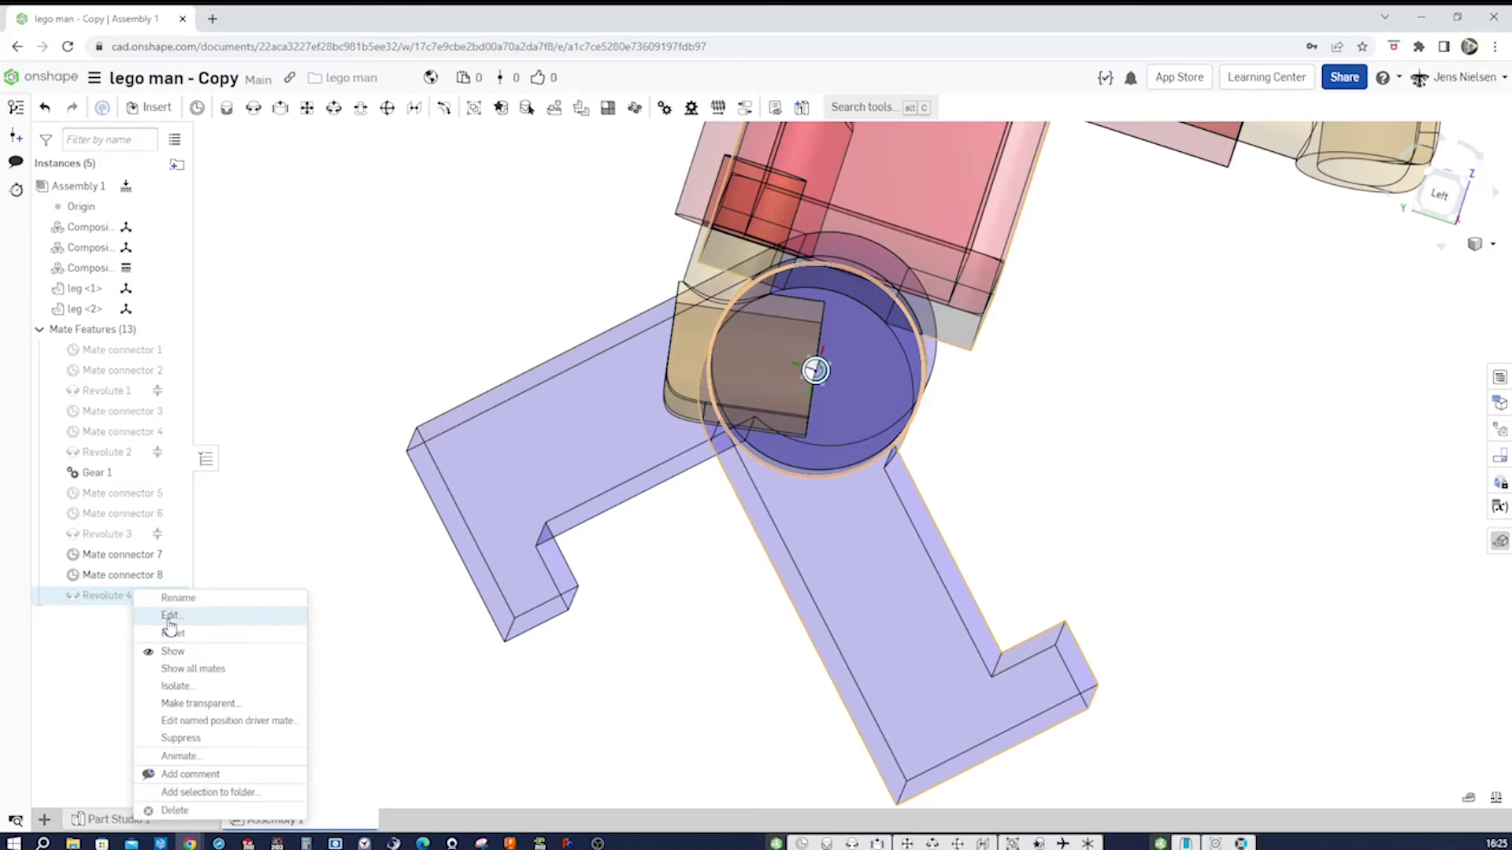
left_click(167, 623)
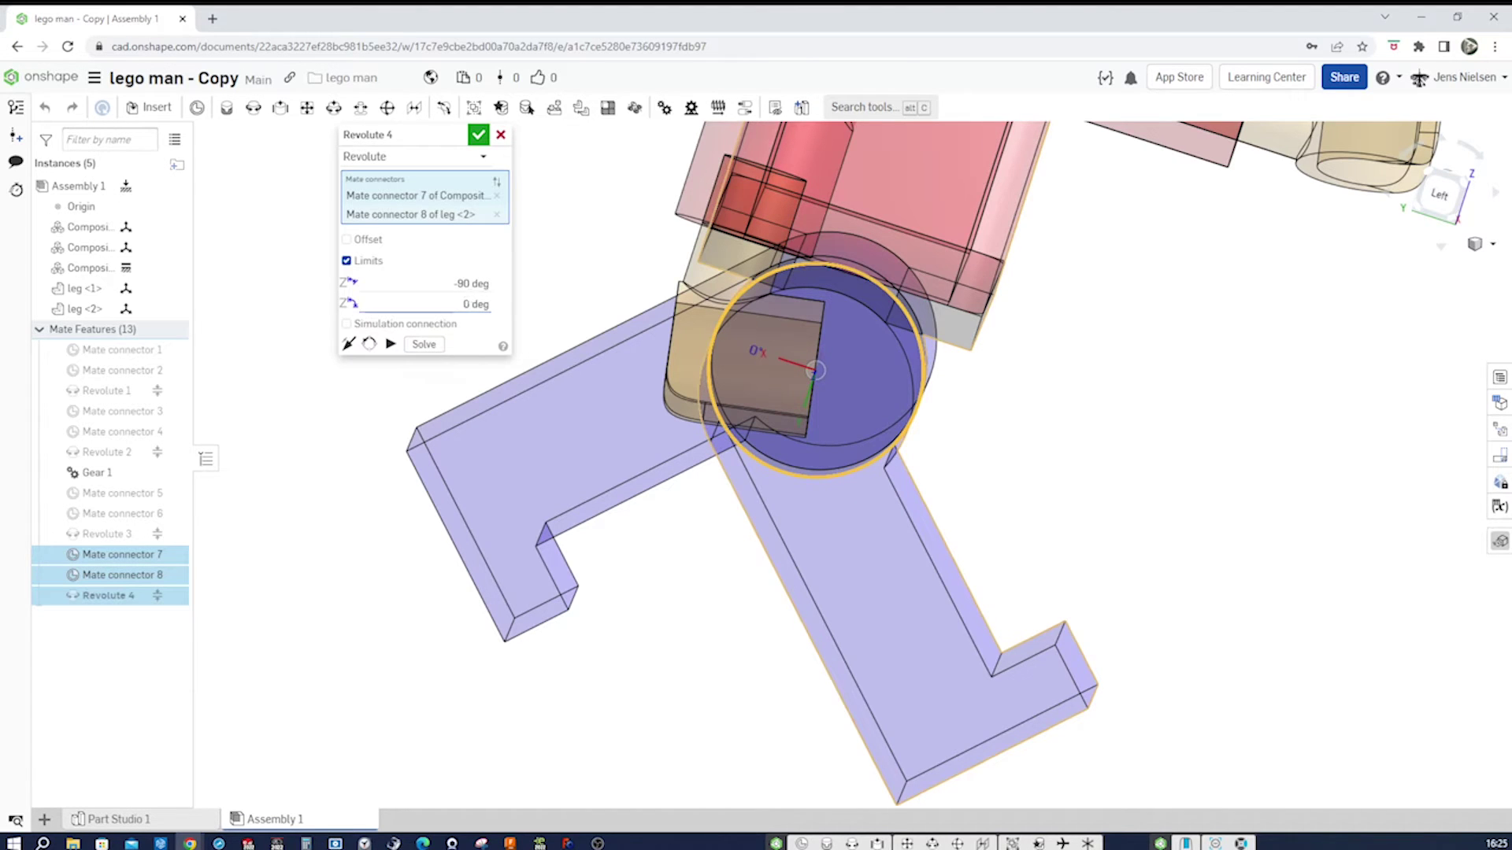
left_click(468, 284)
type("0")
key("Tab")
left_click(477, 137)
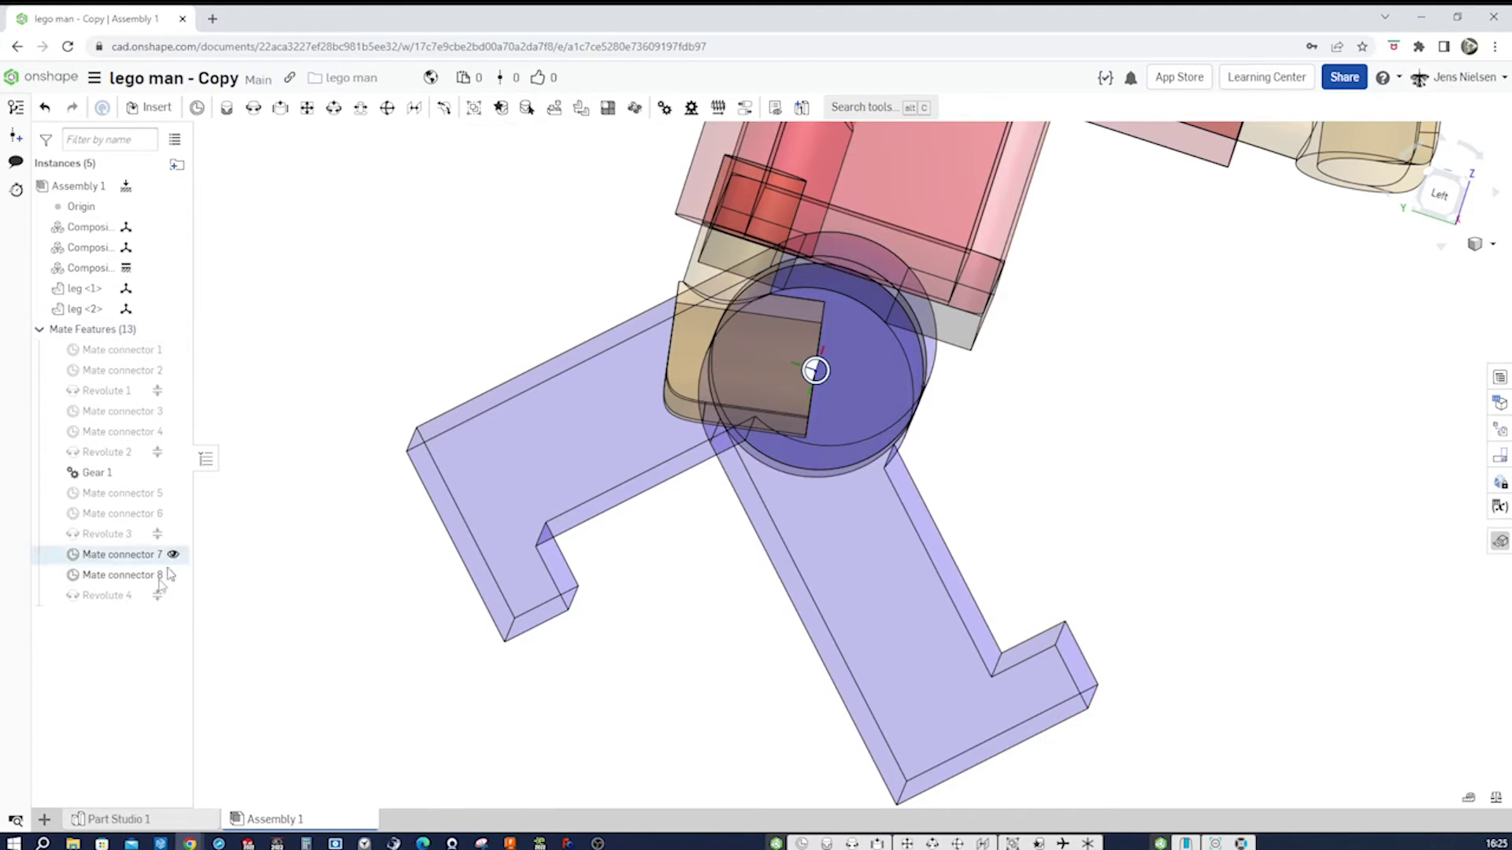
Play the animation of leg <2>'s revolute mate from 0 to 90 deg and close it
right_click(119, 603)
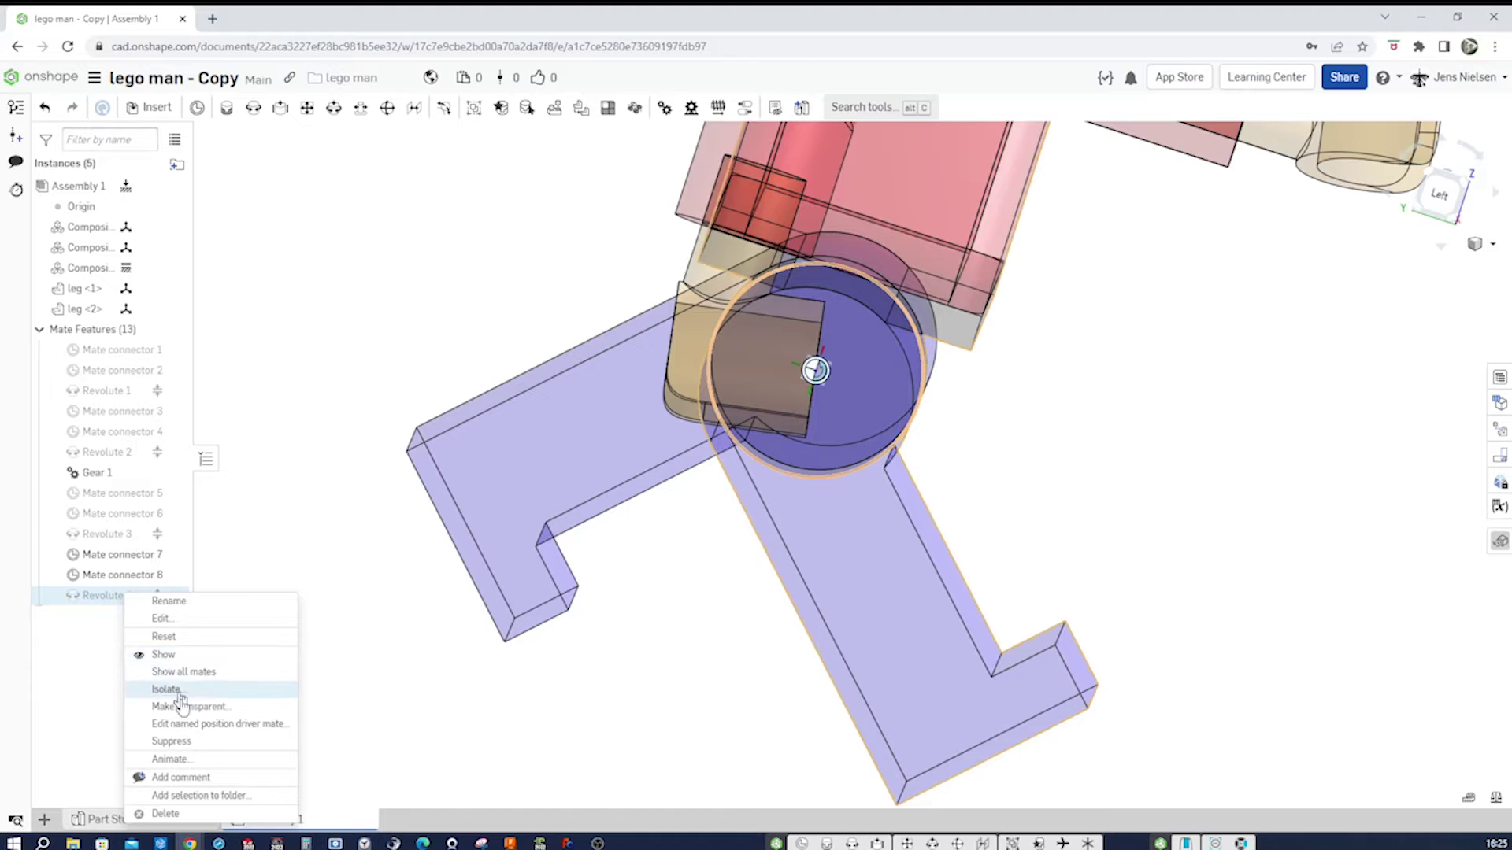
left_click(158, 762)
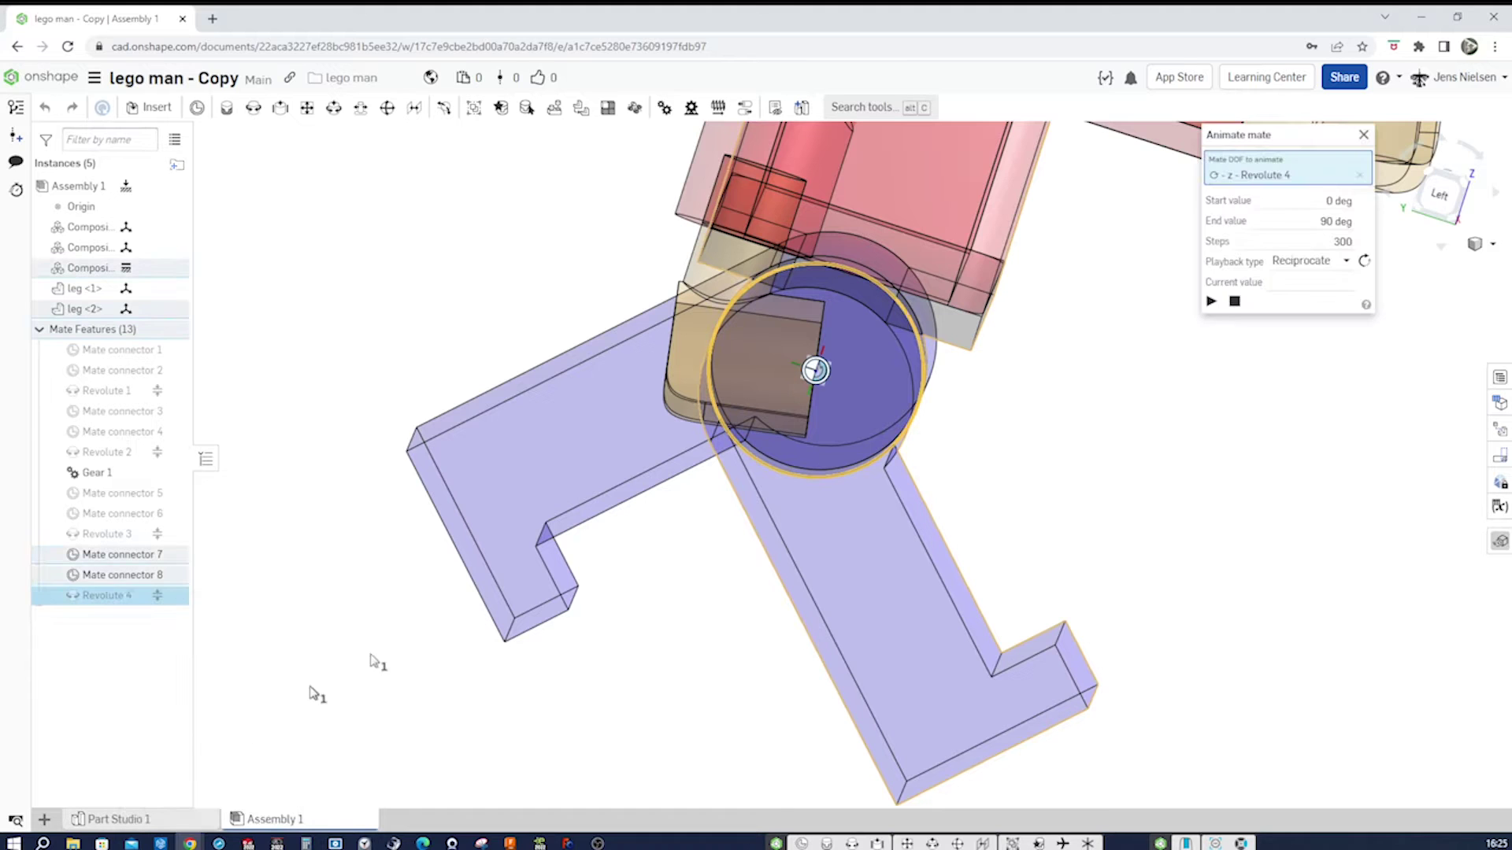
left_click(1212, 302)
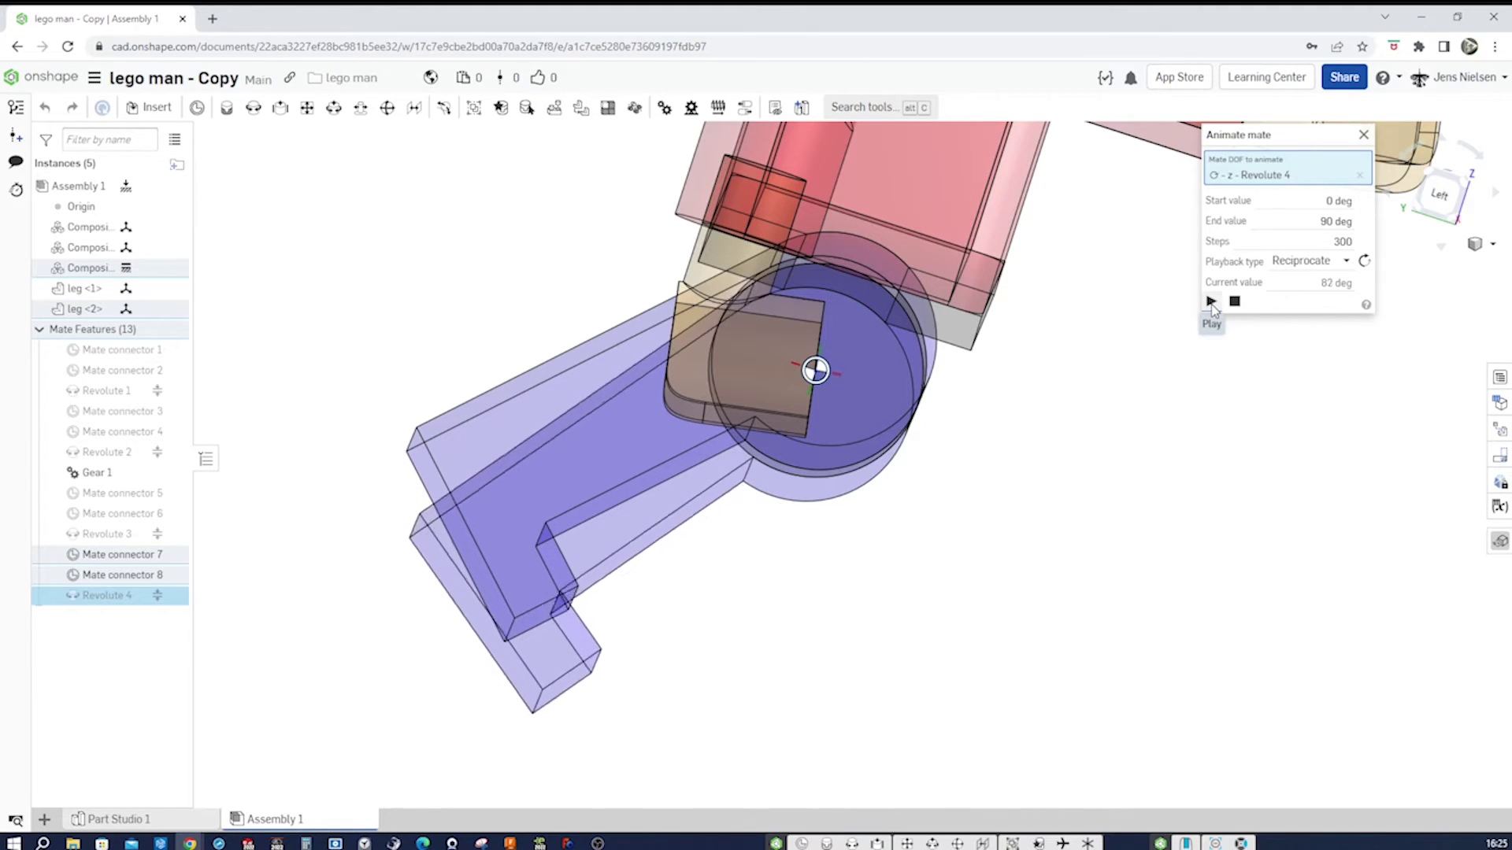
left_click(1361, 138)
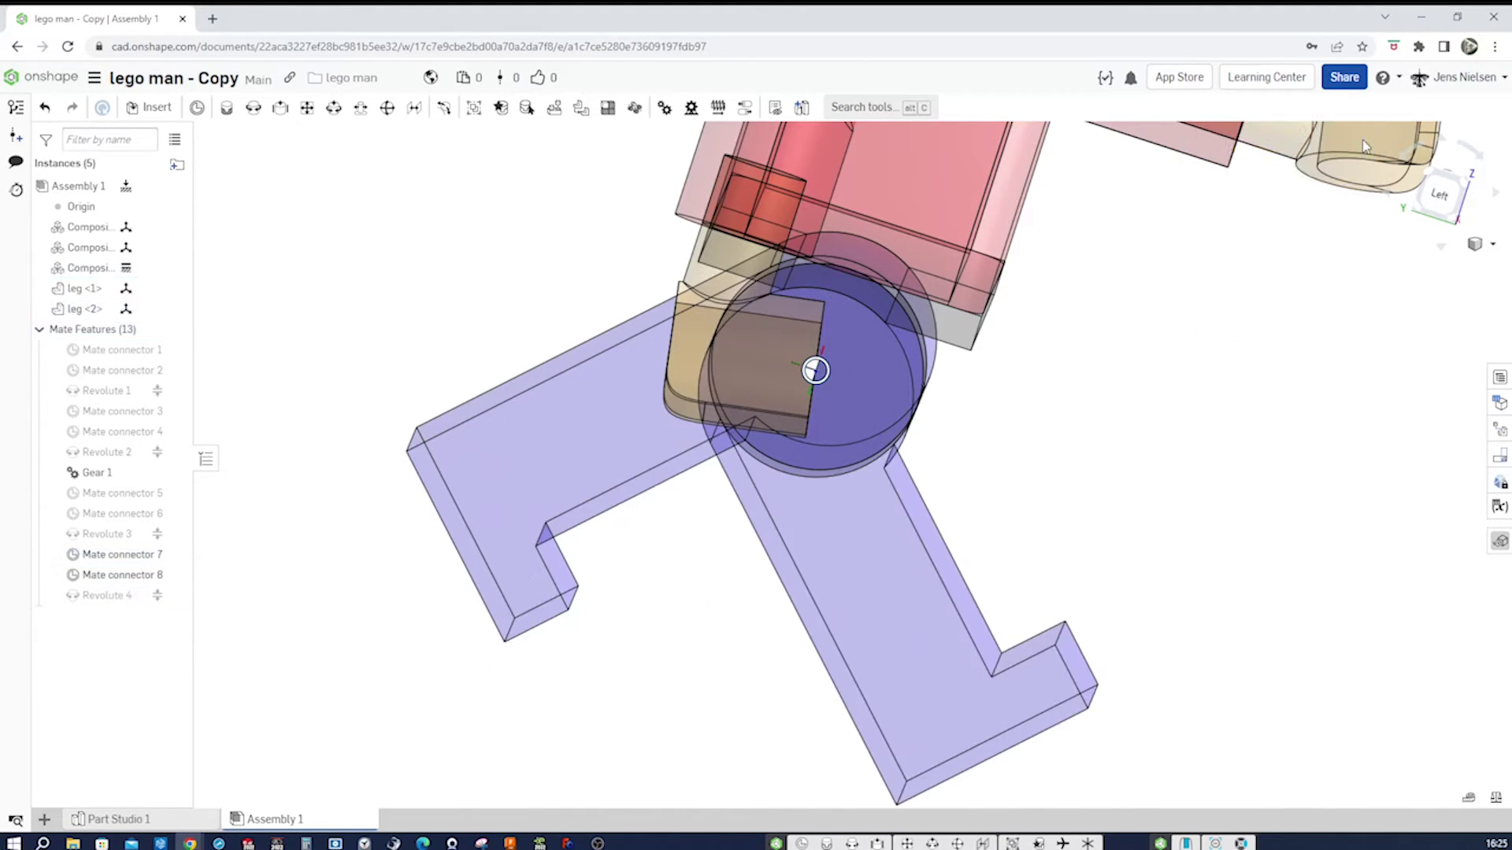
Change the assembly's display style from translucent to Shaded
scroll(1203, 432, "down", 3)
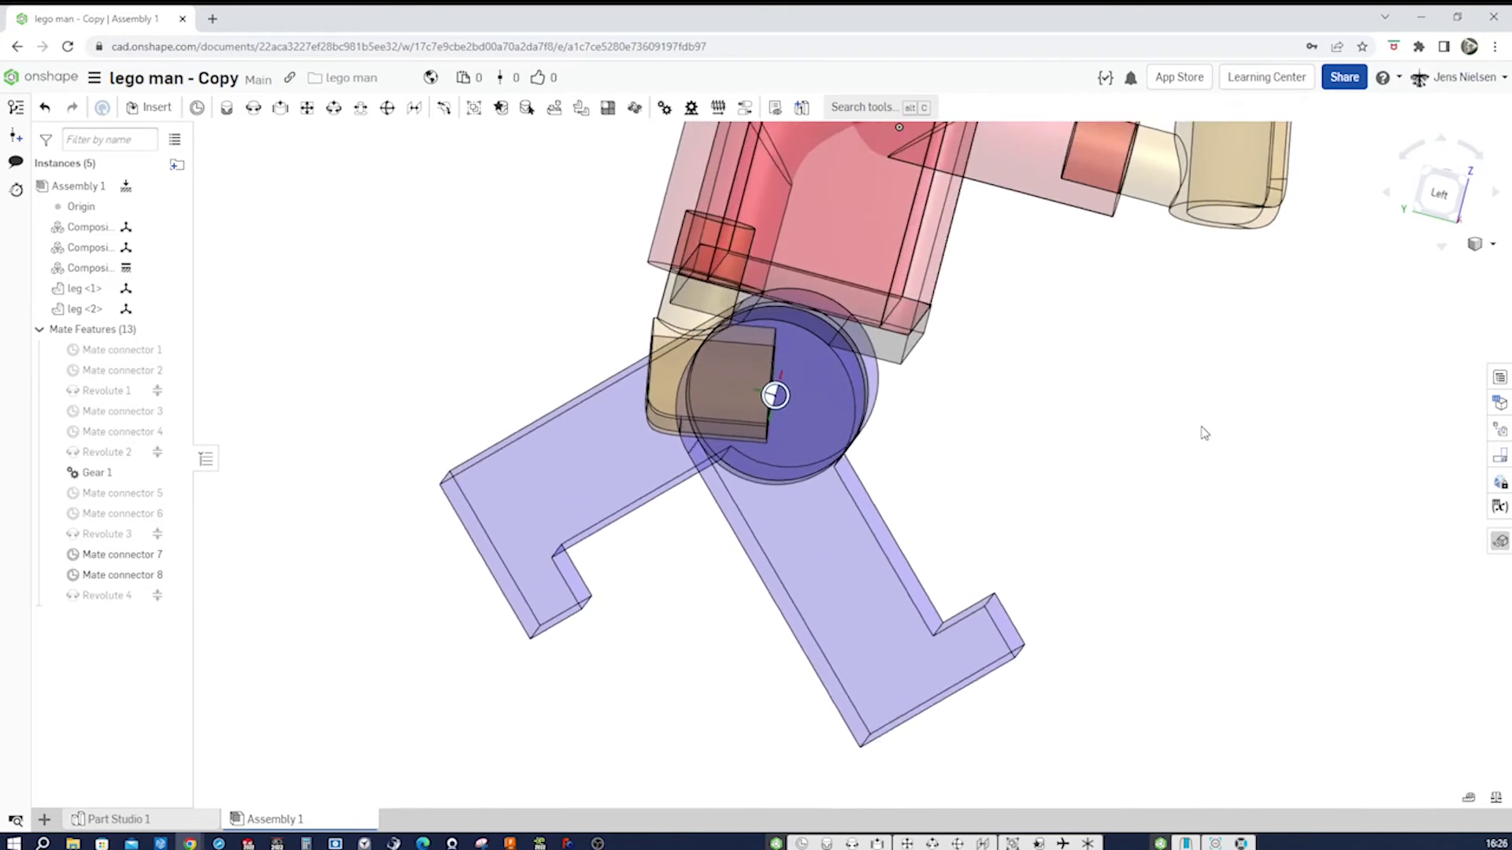
right_click_drag(1203, 432, 1286, 415)
left_click(1493, 247)
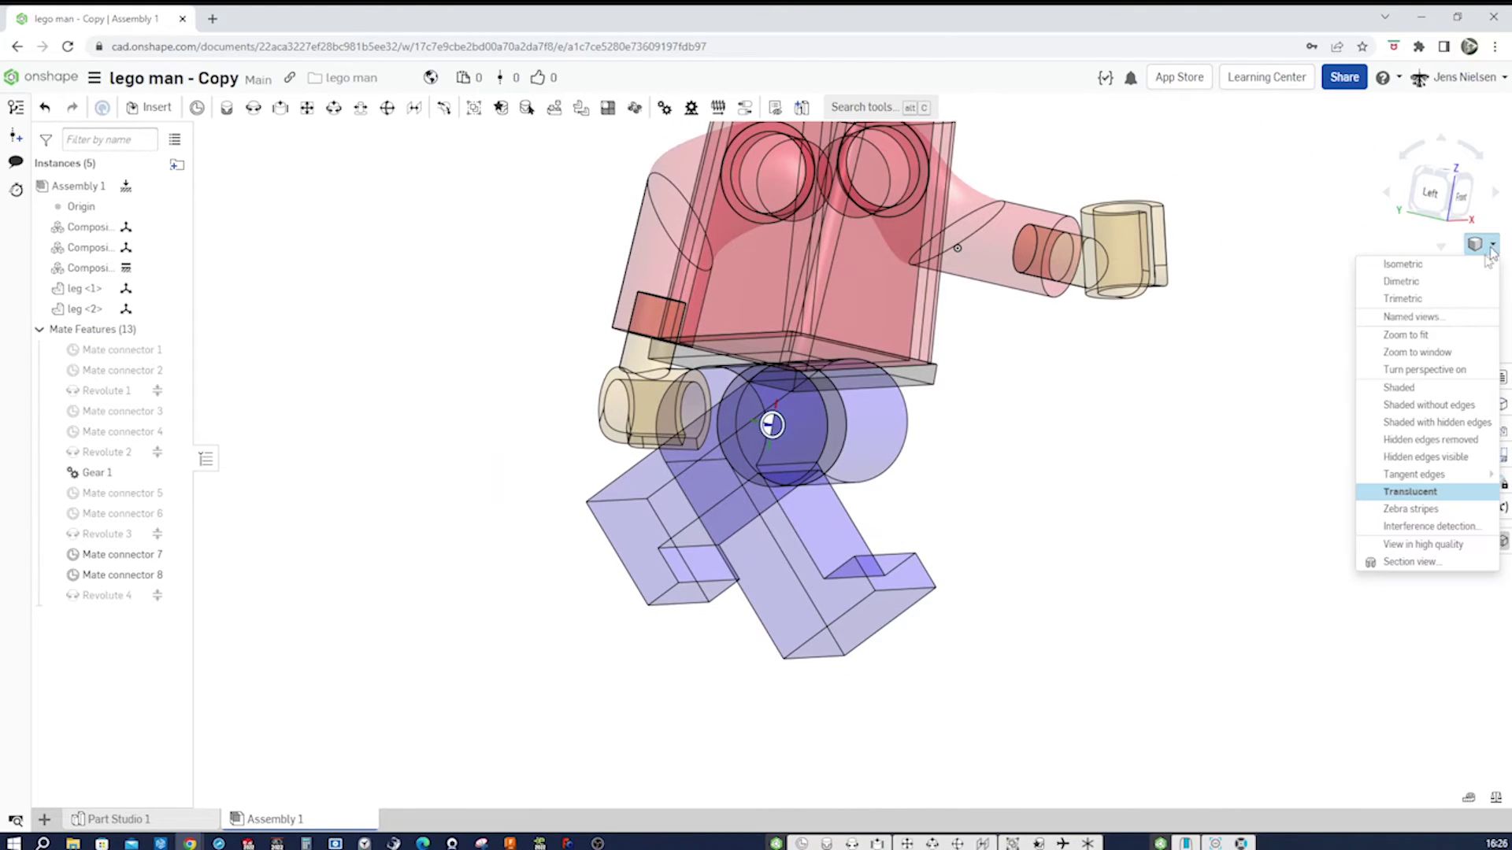
left_click(1422, 392)
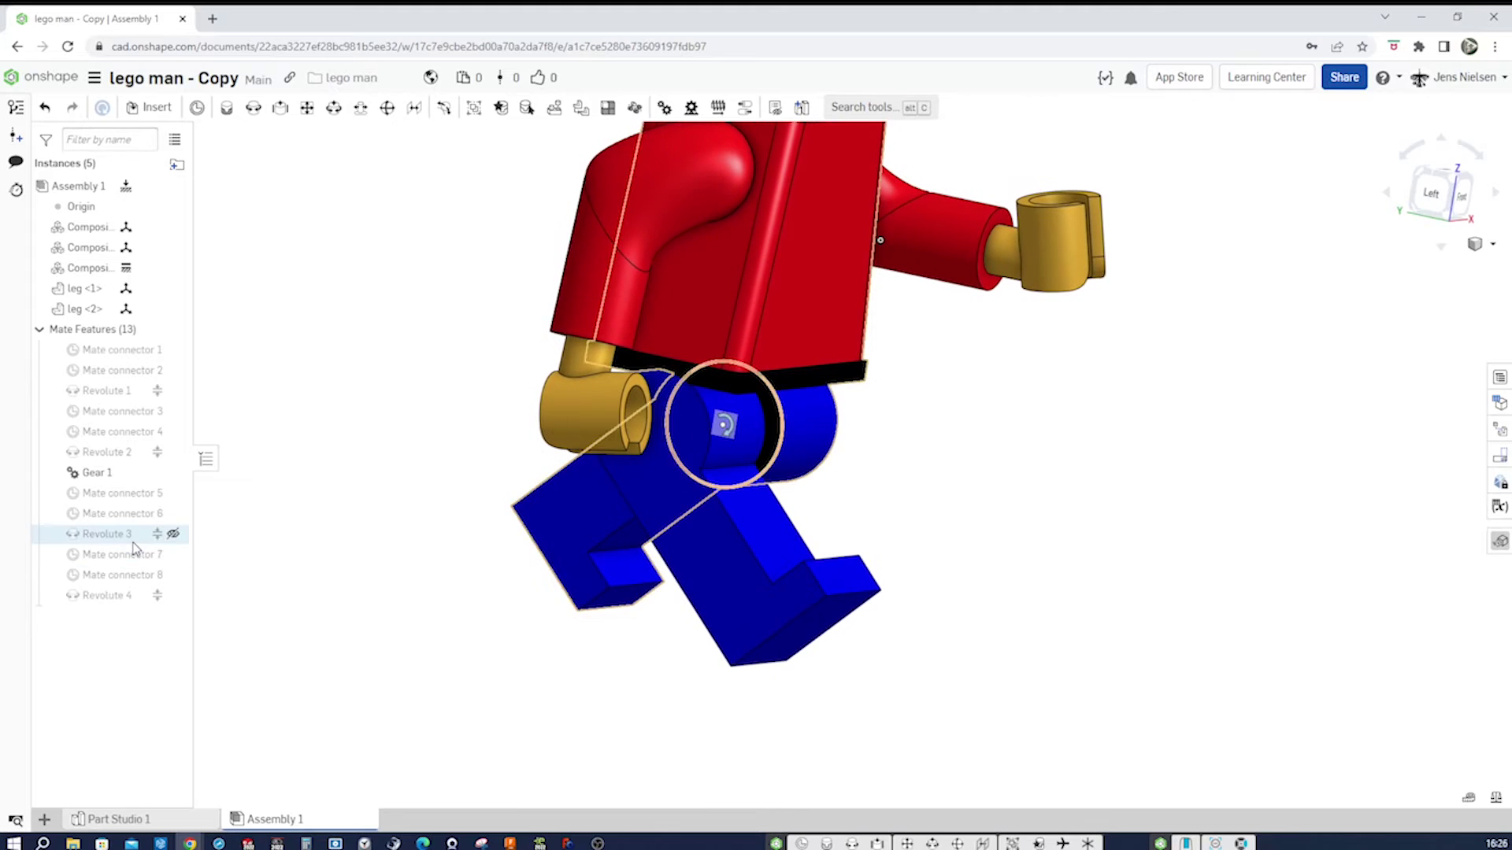
Link the two leg mates, Revolute 3 and Revolute 4, with a gear relation at ratio 1
mouse_move(135, 533)
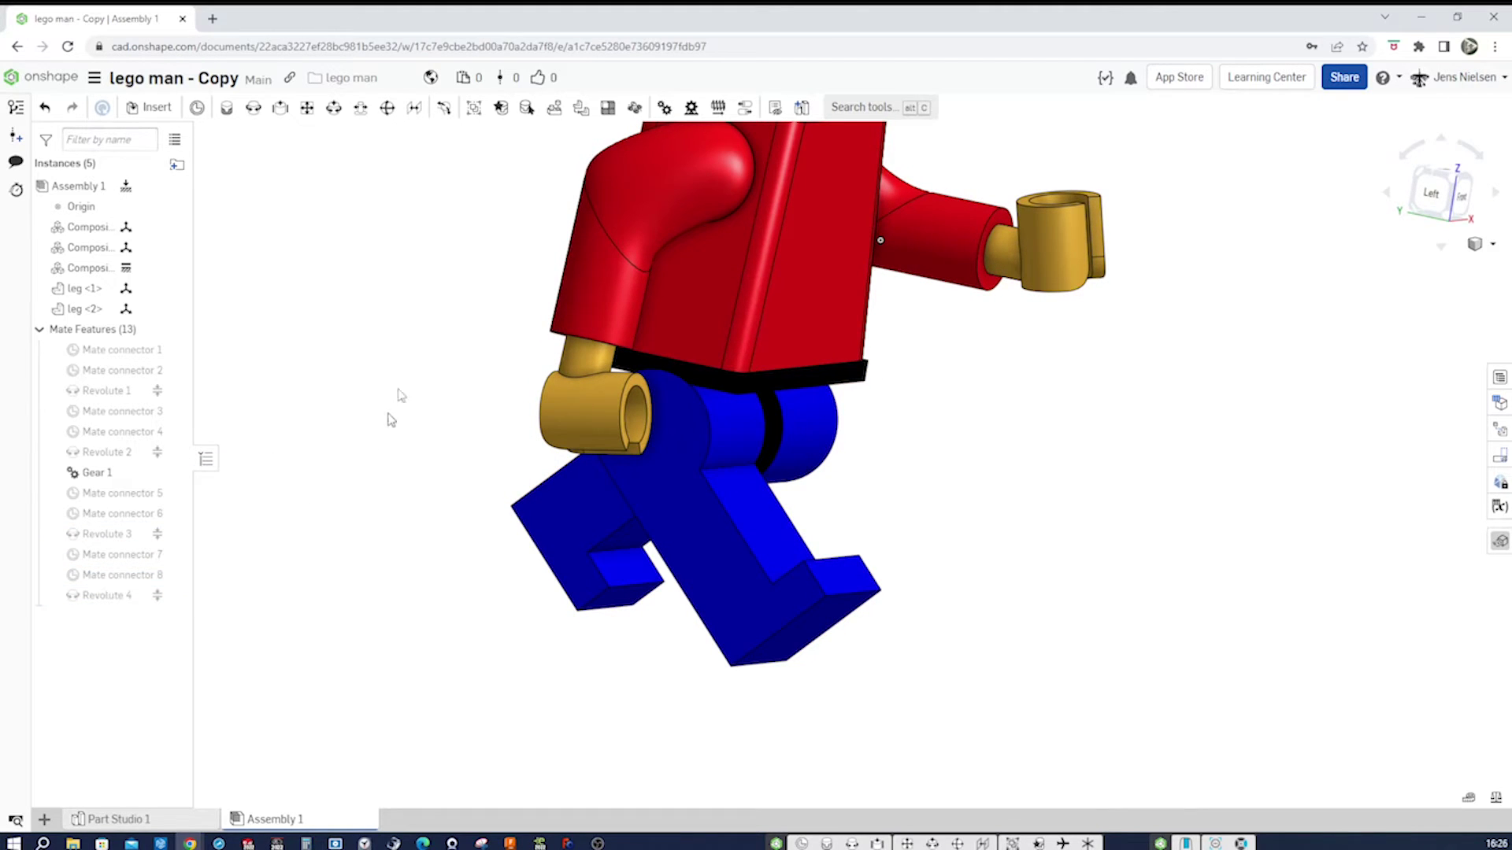
left_click(664, 108)
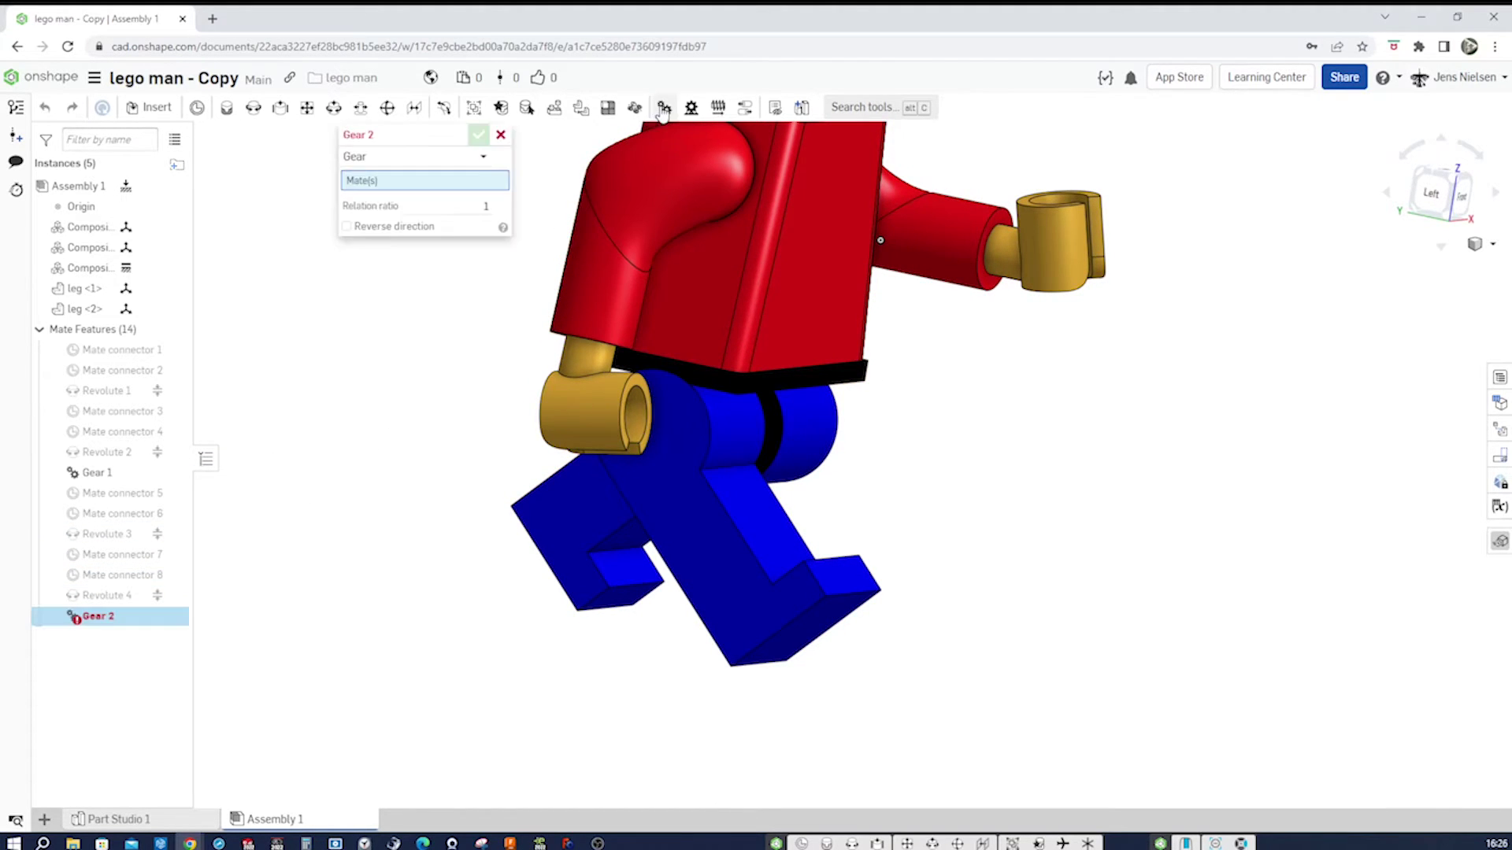
left_click(130, 539)
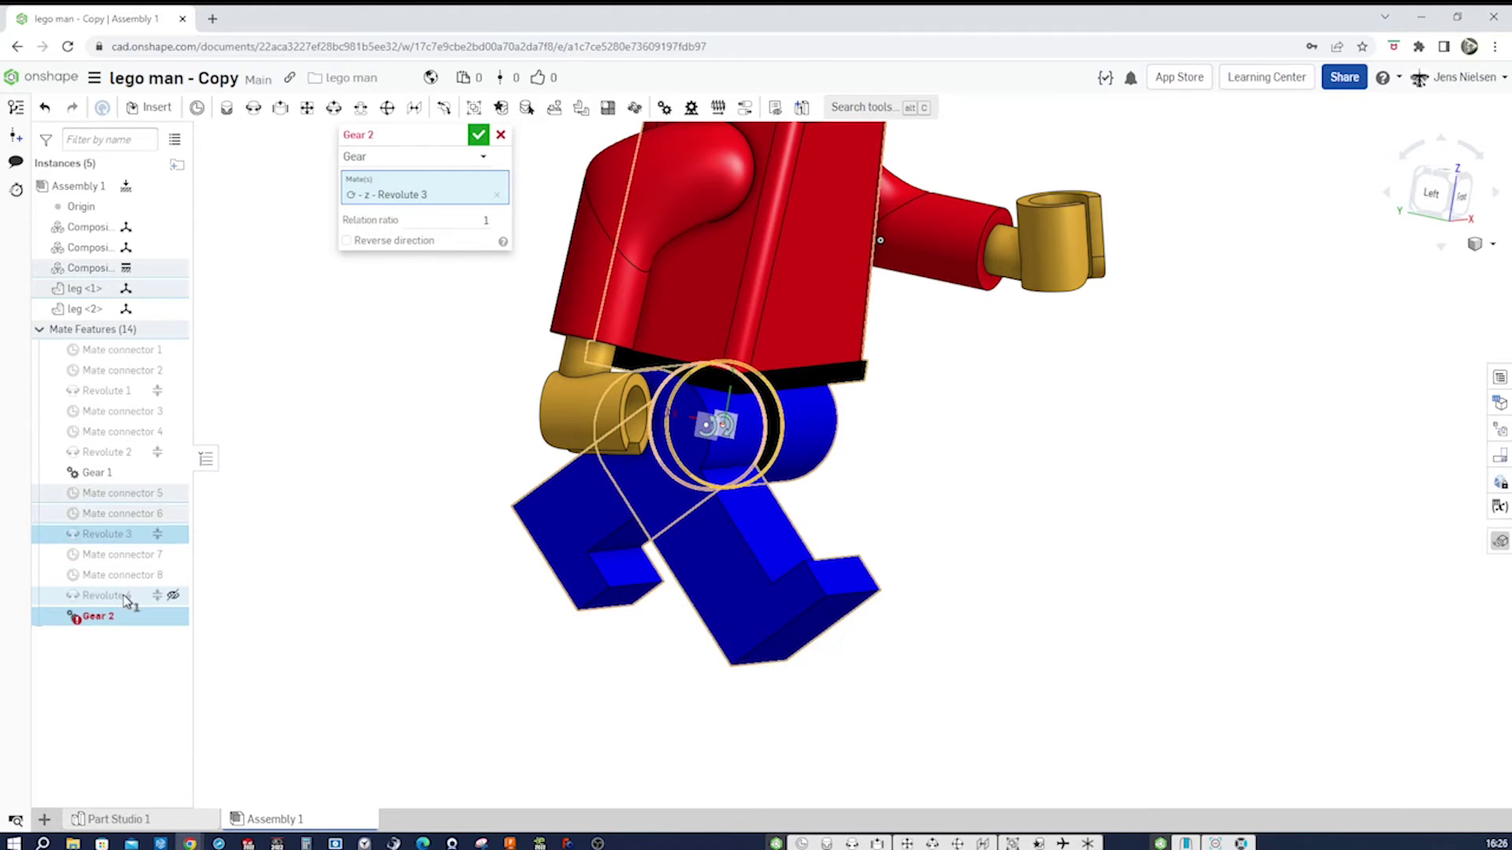
left_click(124, 598)
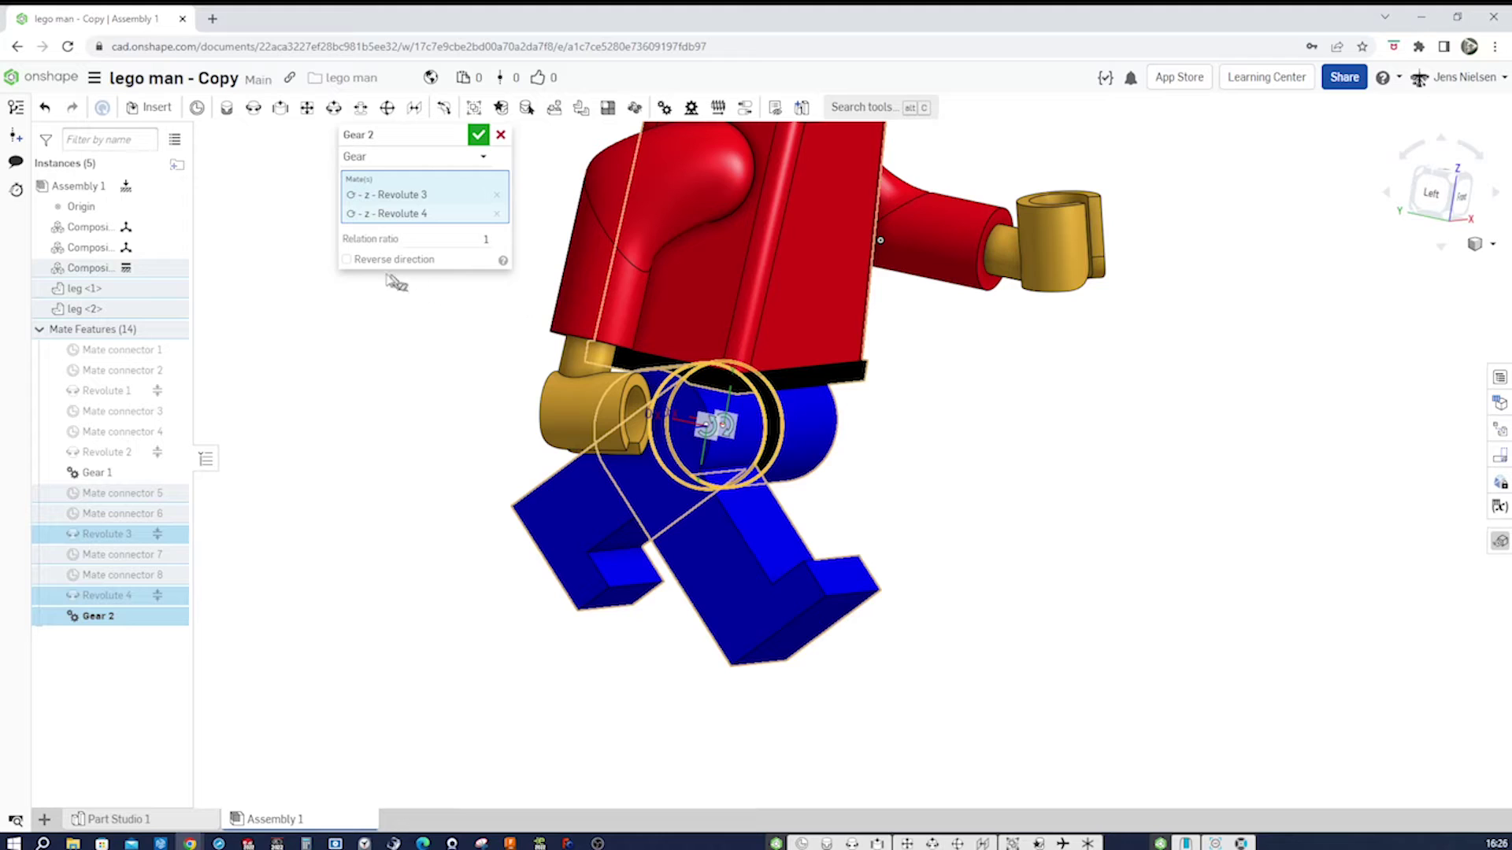
left_click(478, 135)
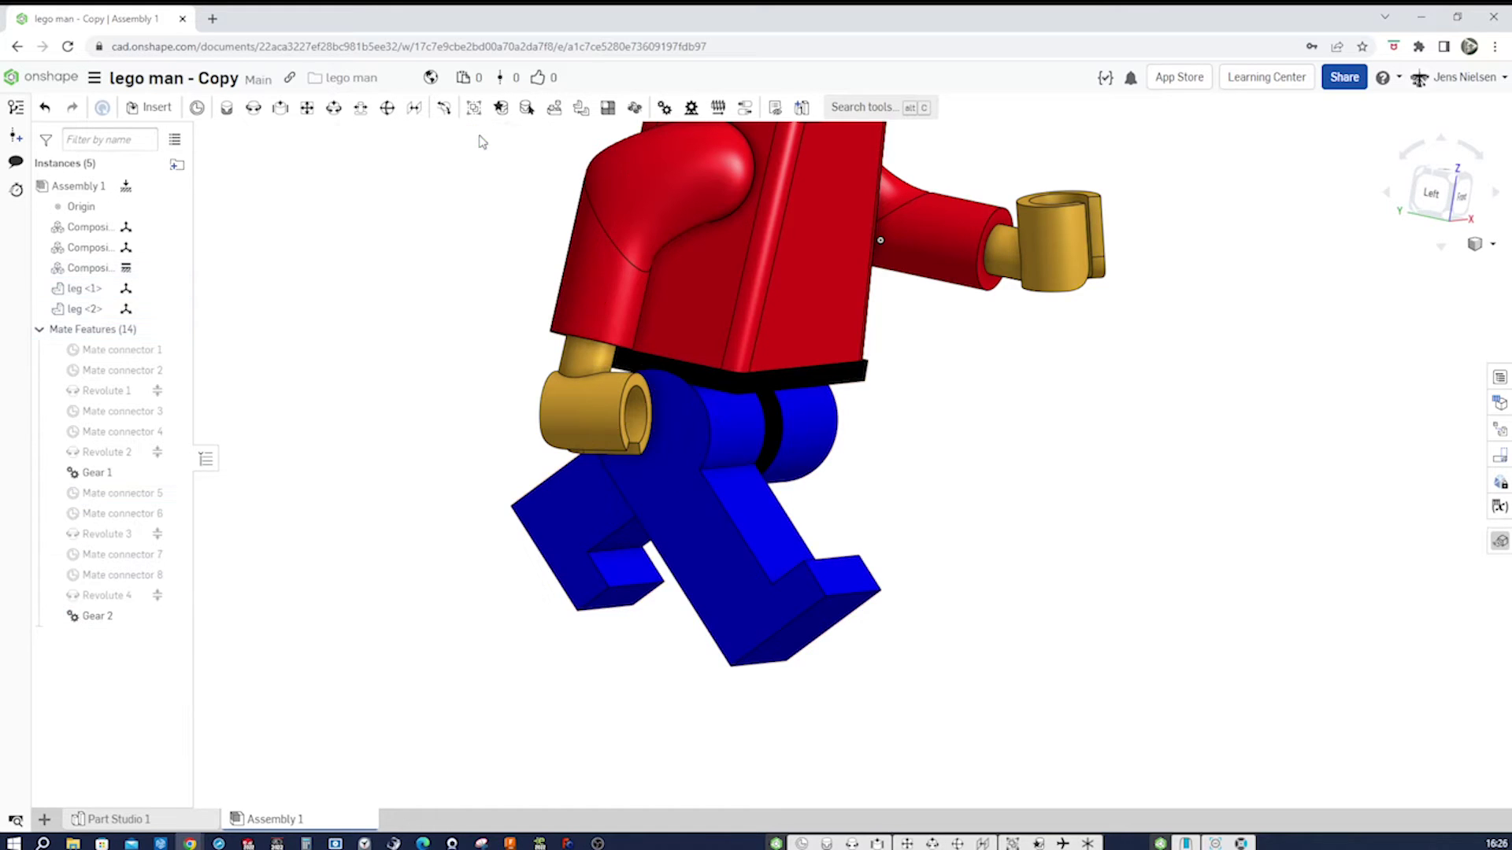
Play the animation of leg <1>'s Revolute 3 mate from 0 to 90 deg and close it
right_click(123, 538)
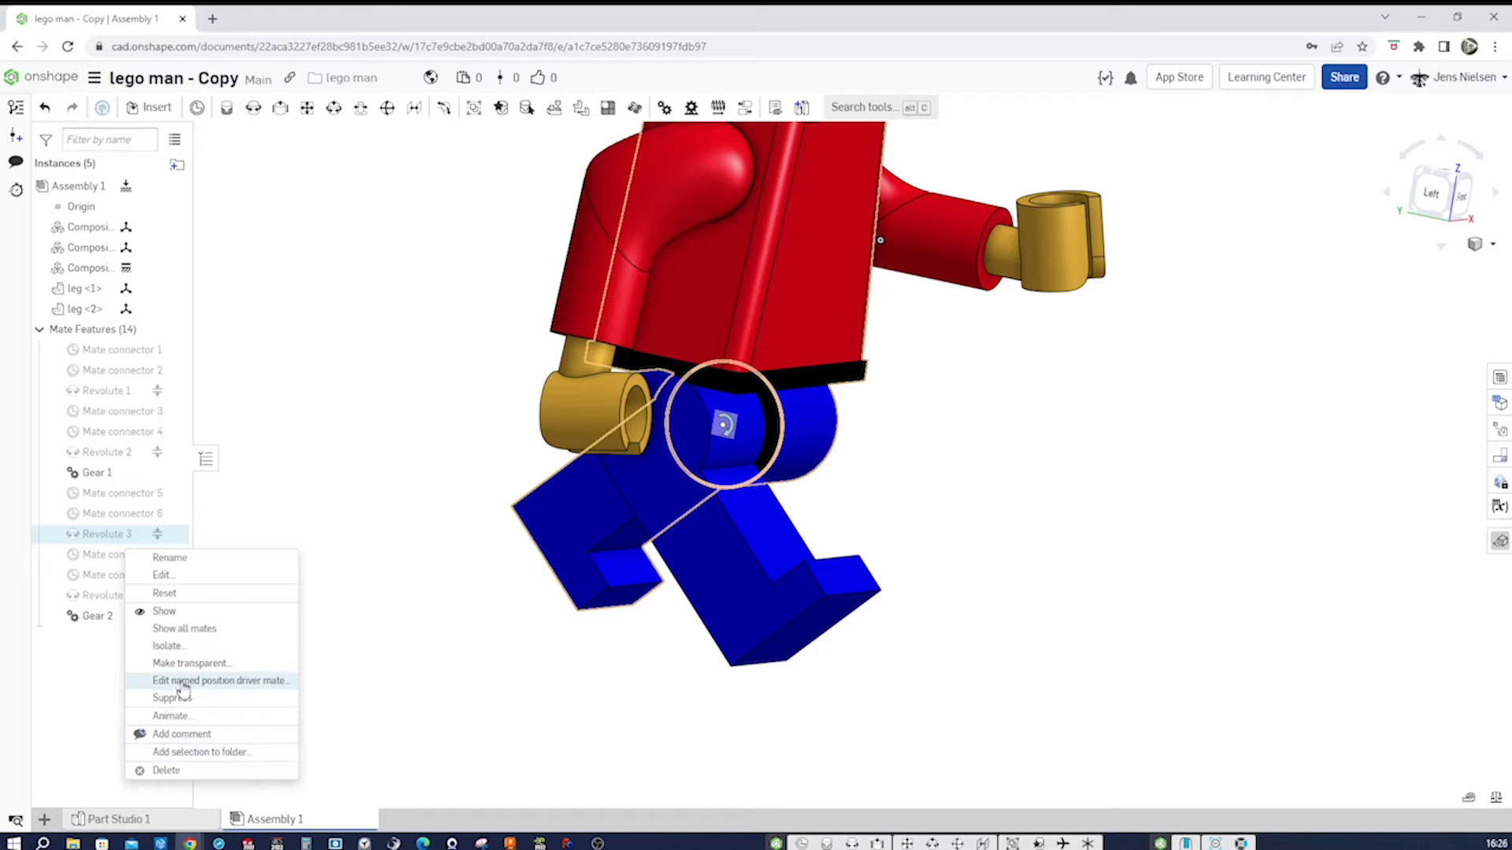
left_click(186, 716)
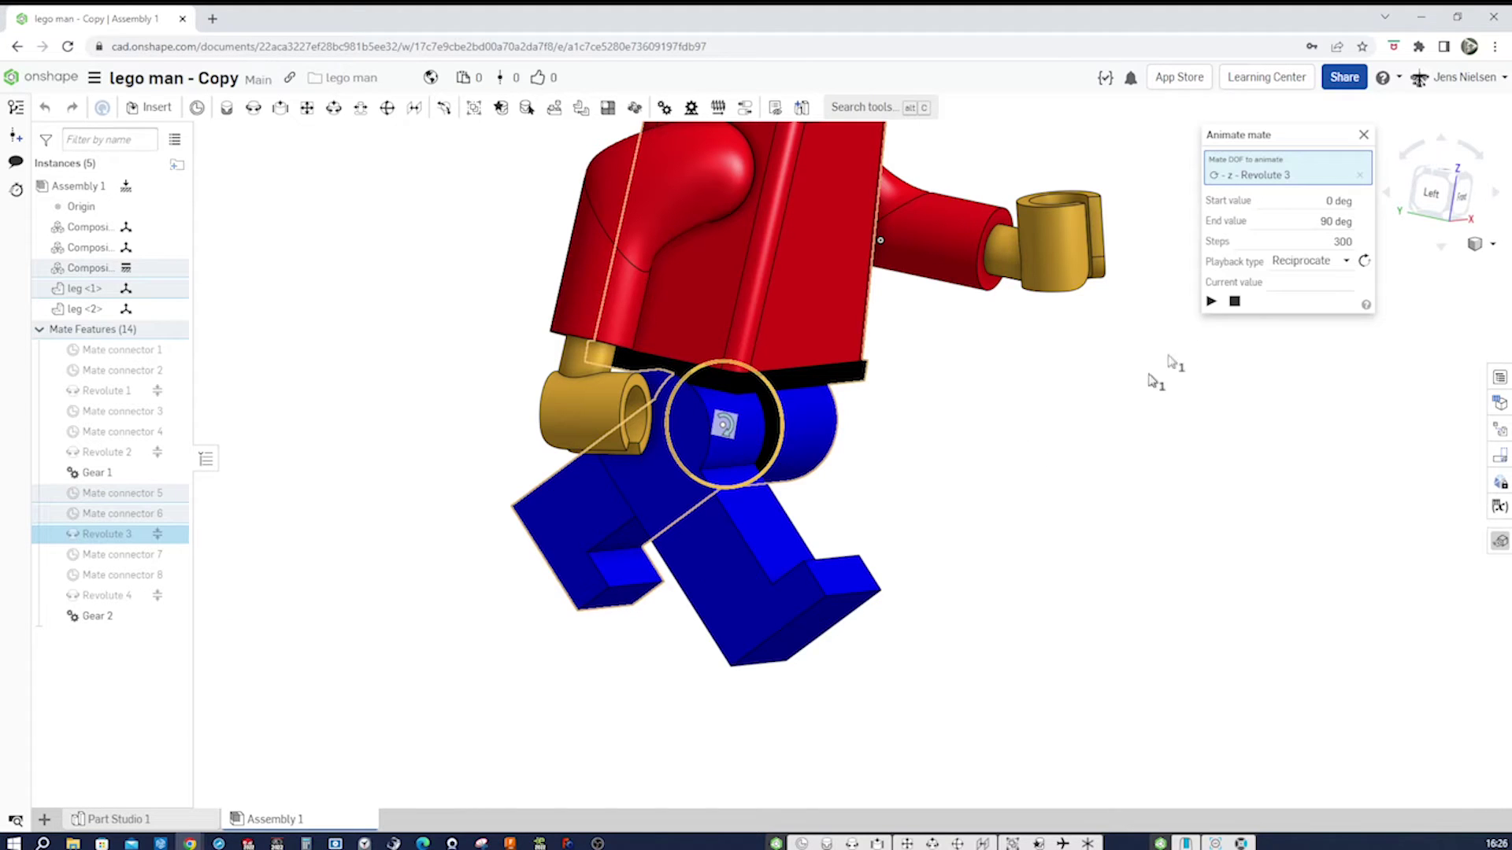
left_click(1211, 303)
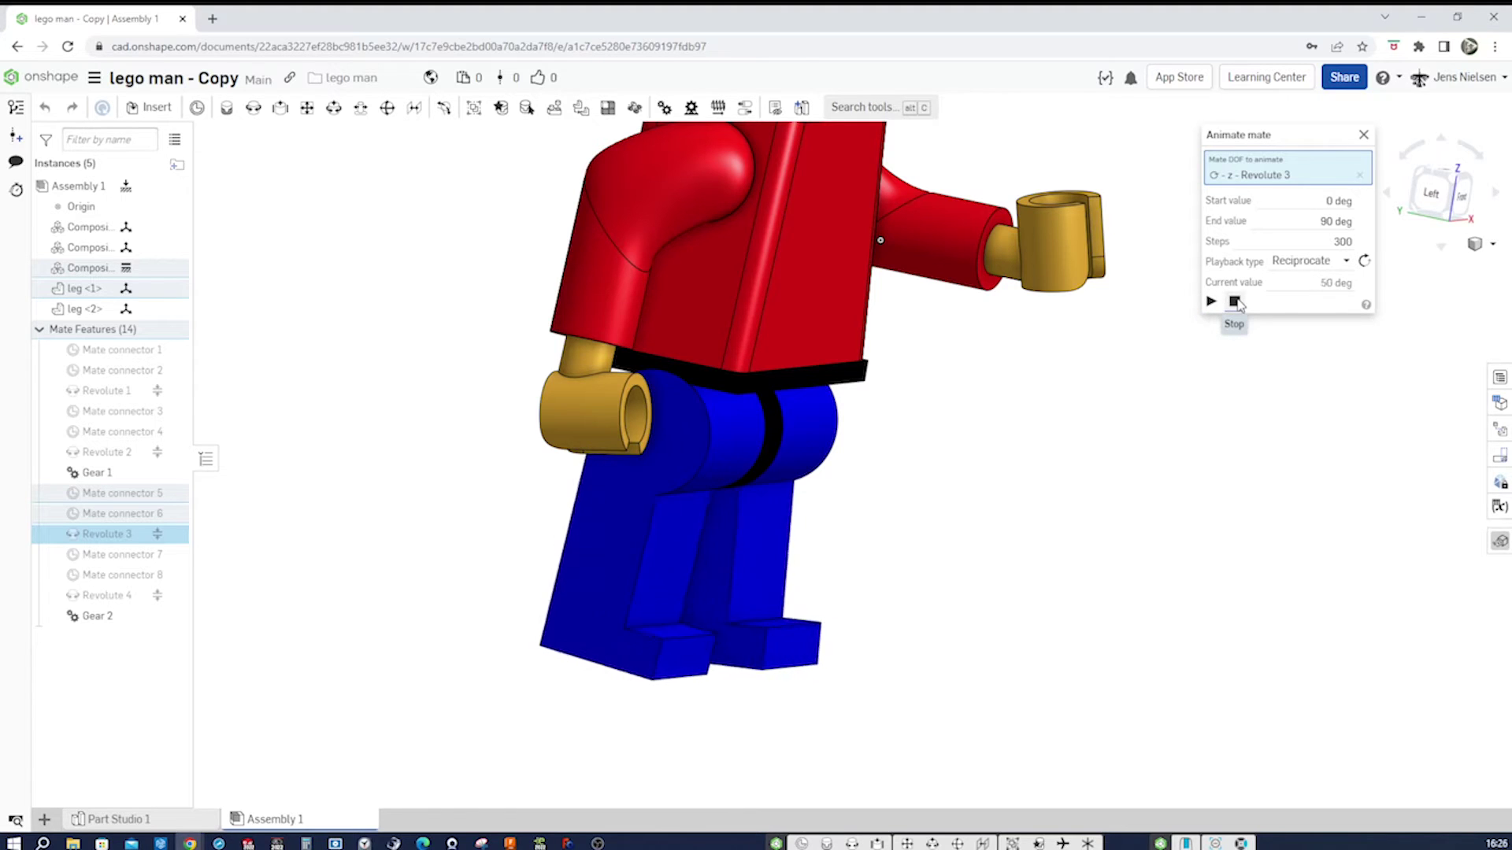
left_click(1364, 136)
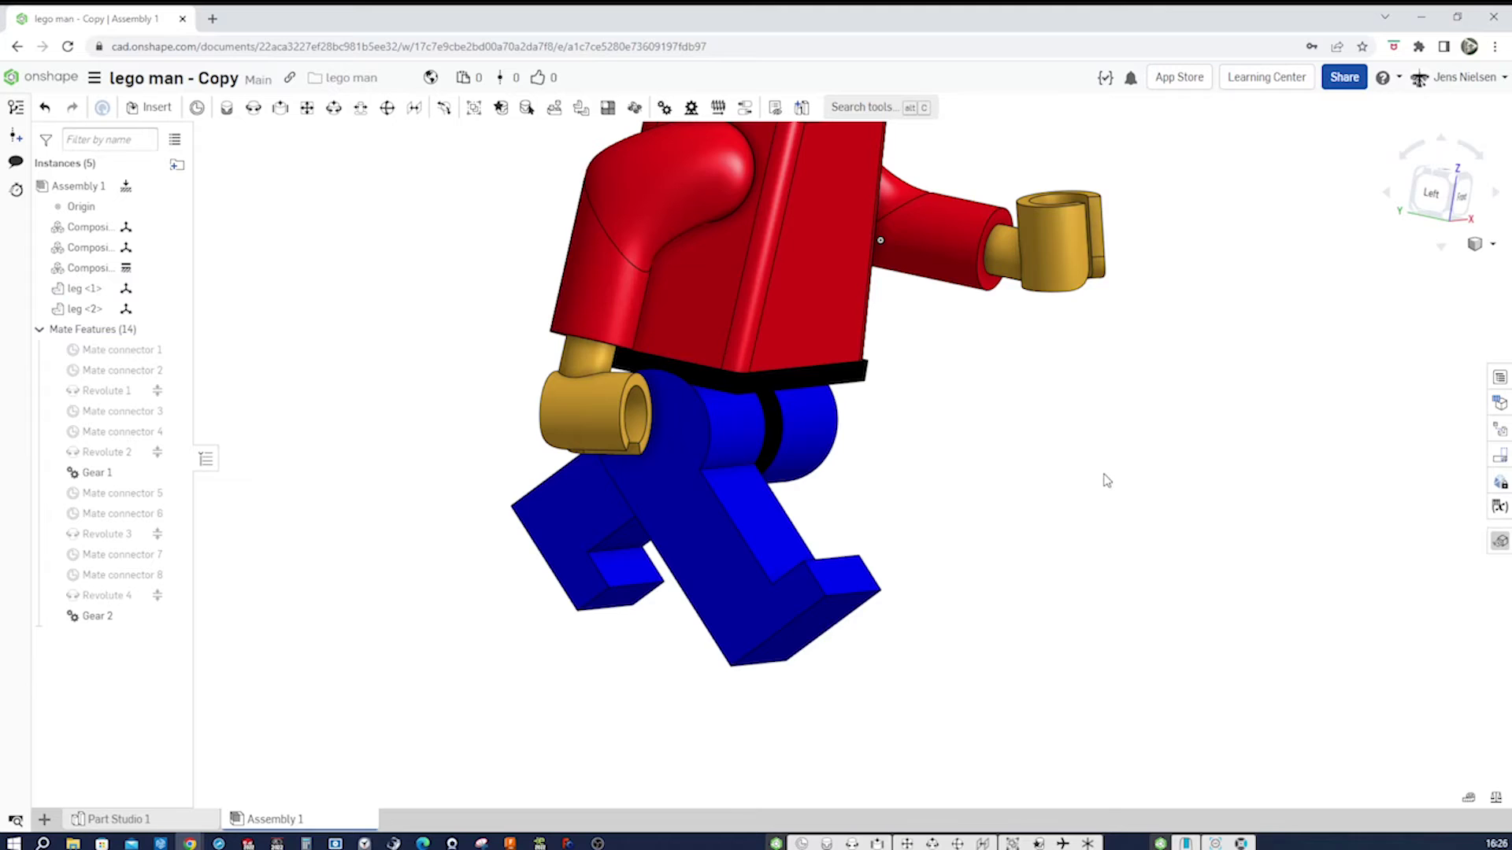
Link the arm mate Revolute 1 to the leg mate Revolute 3 with a gear relation at ratio 1
key("shift+3")
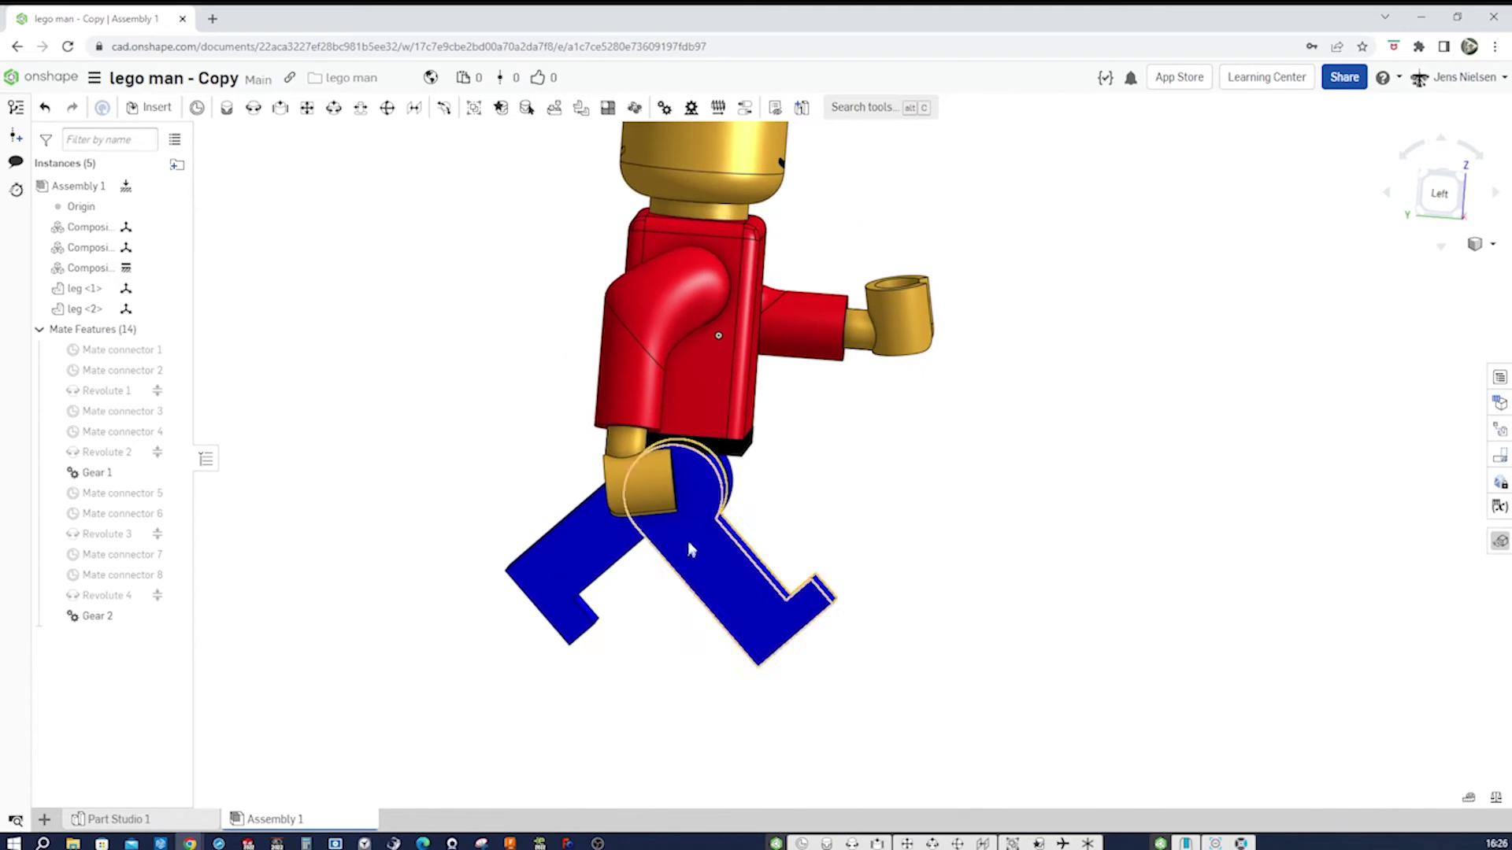
right_click_drag(1015, 584, 929, 581)
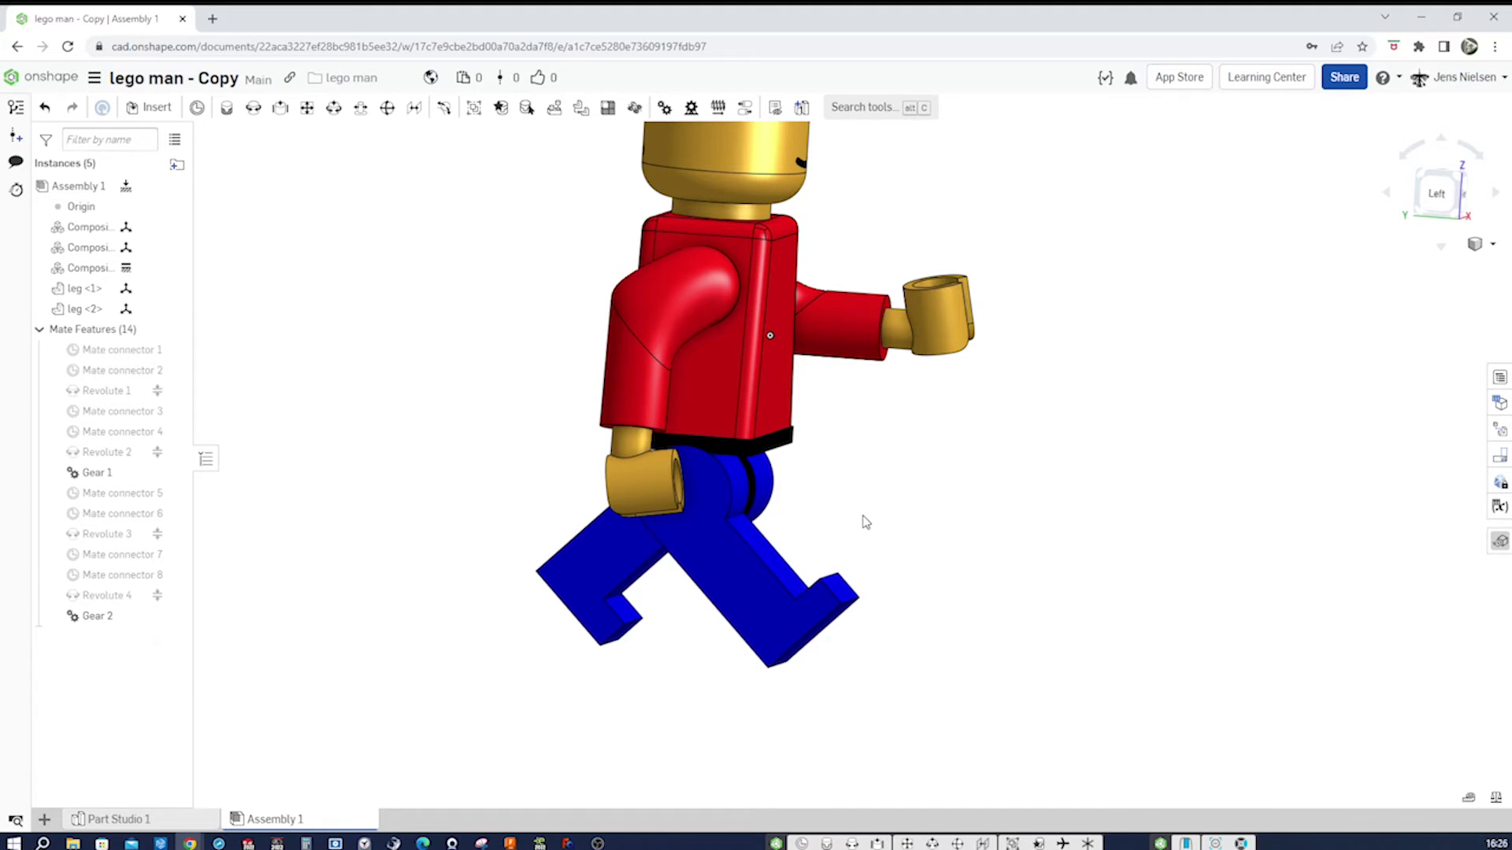
scroll(864, 517, "up", 2)
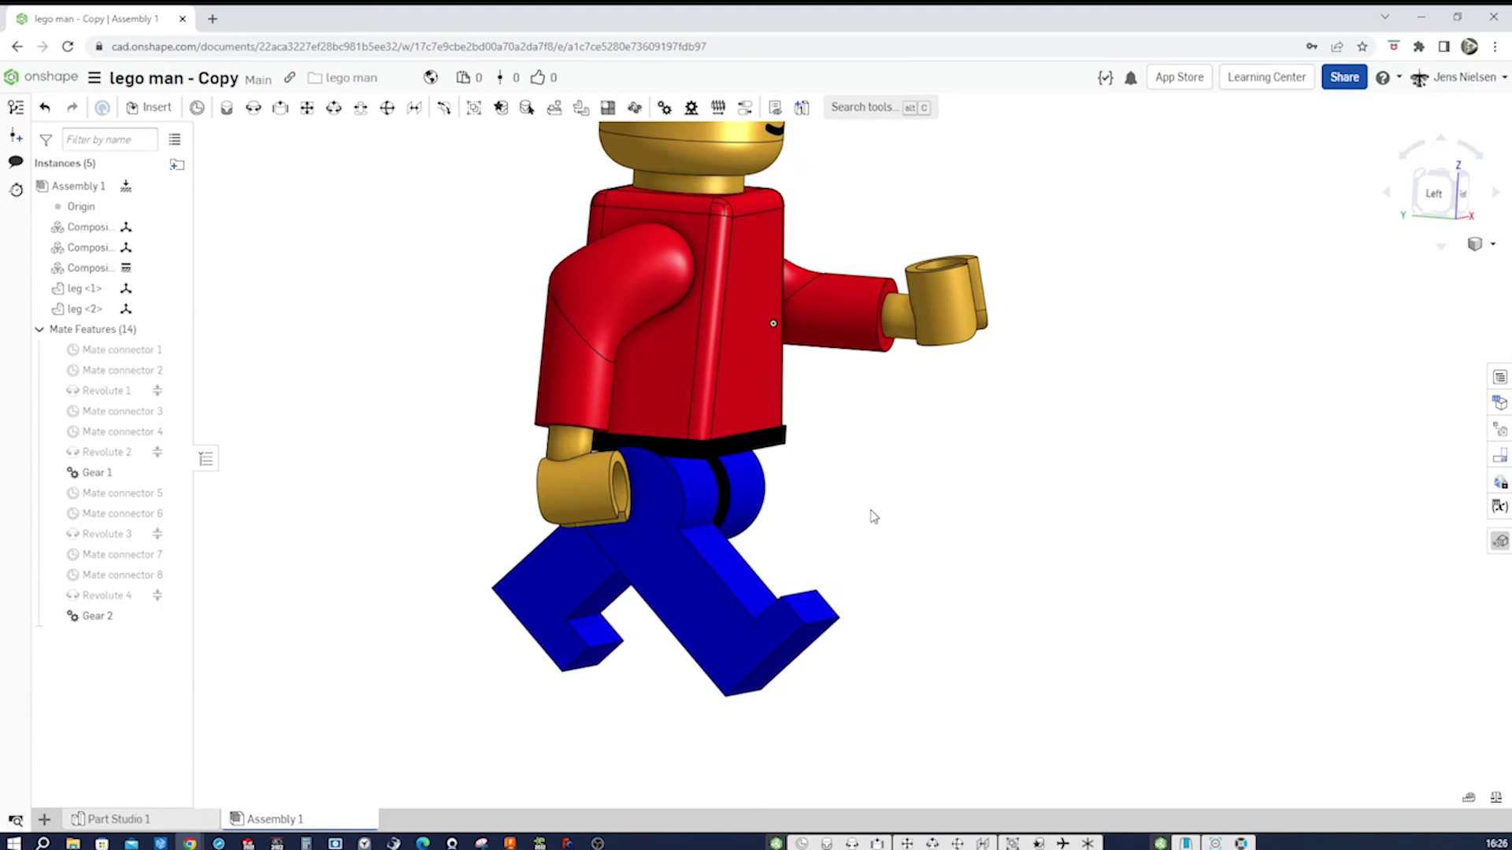
left_click(669, 110)
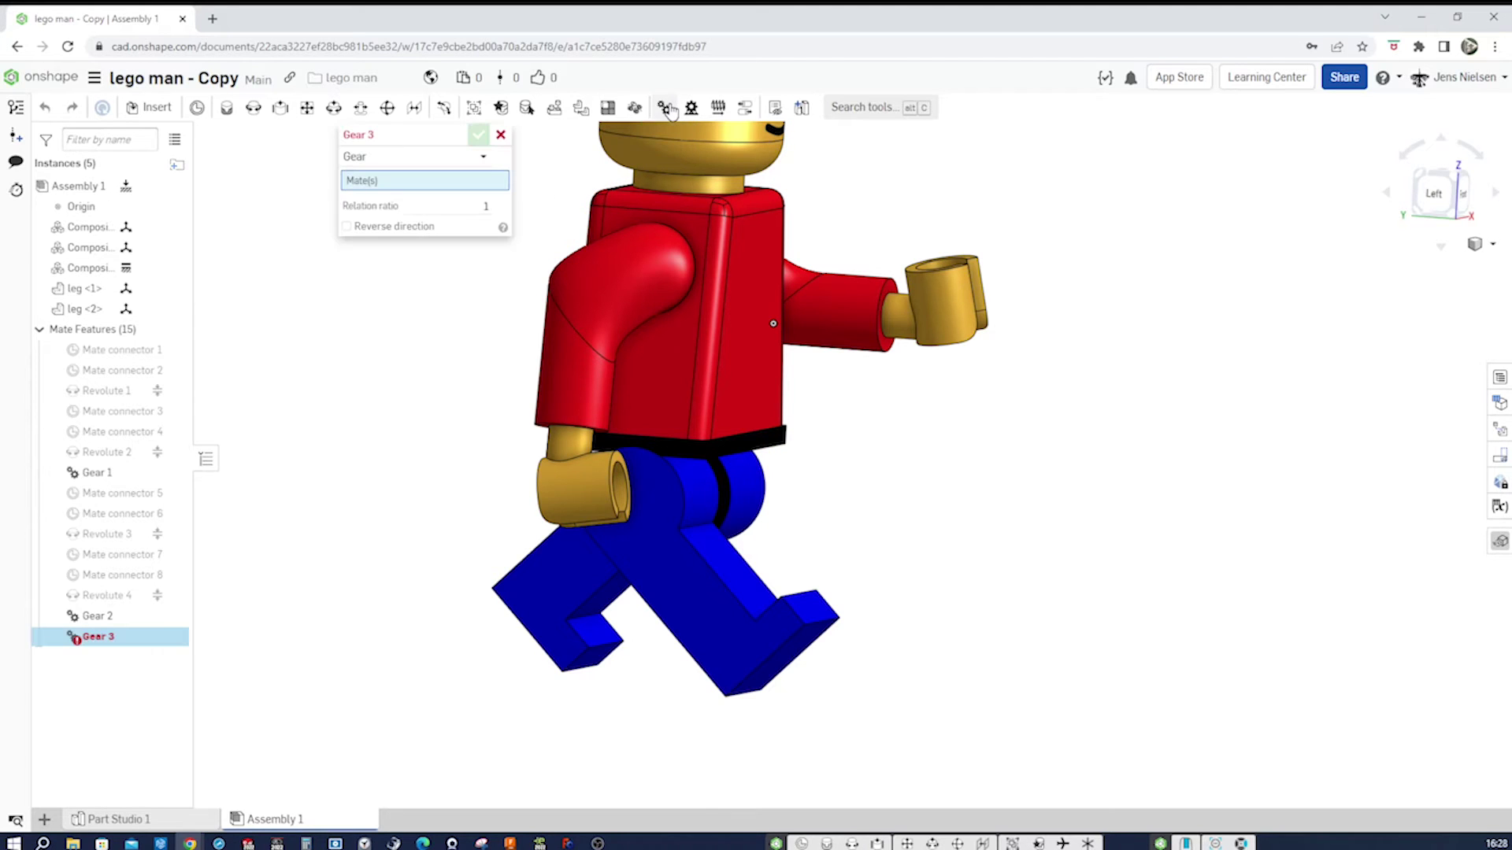
left_click(121, 395)
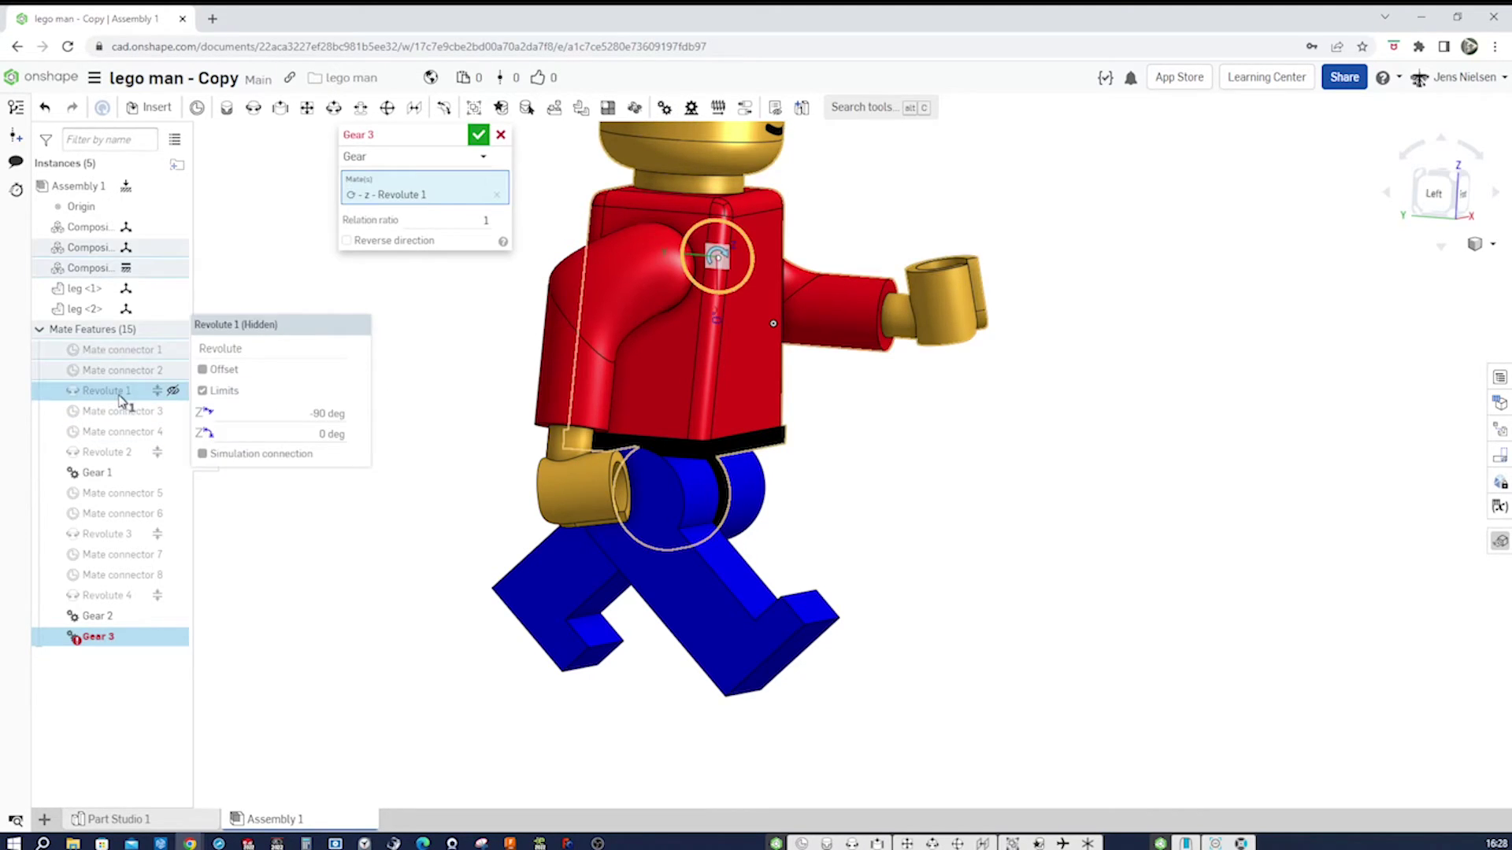
left_click(135, 537)
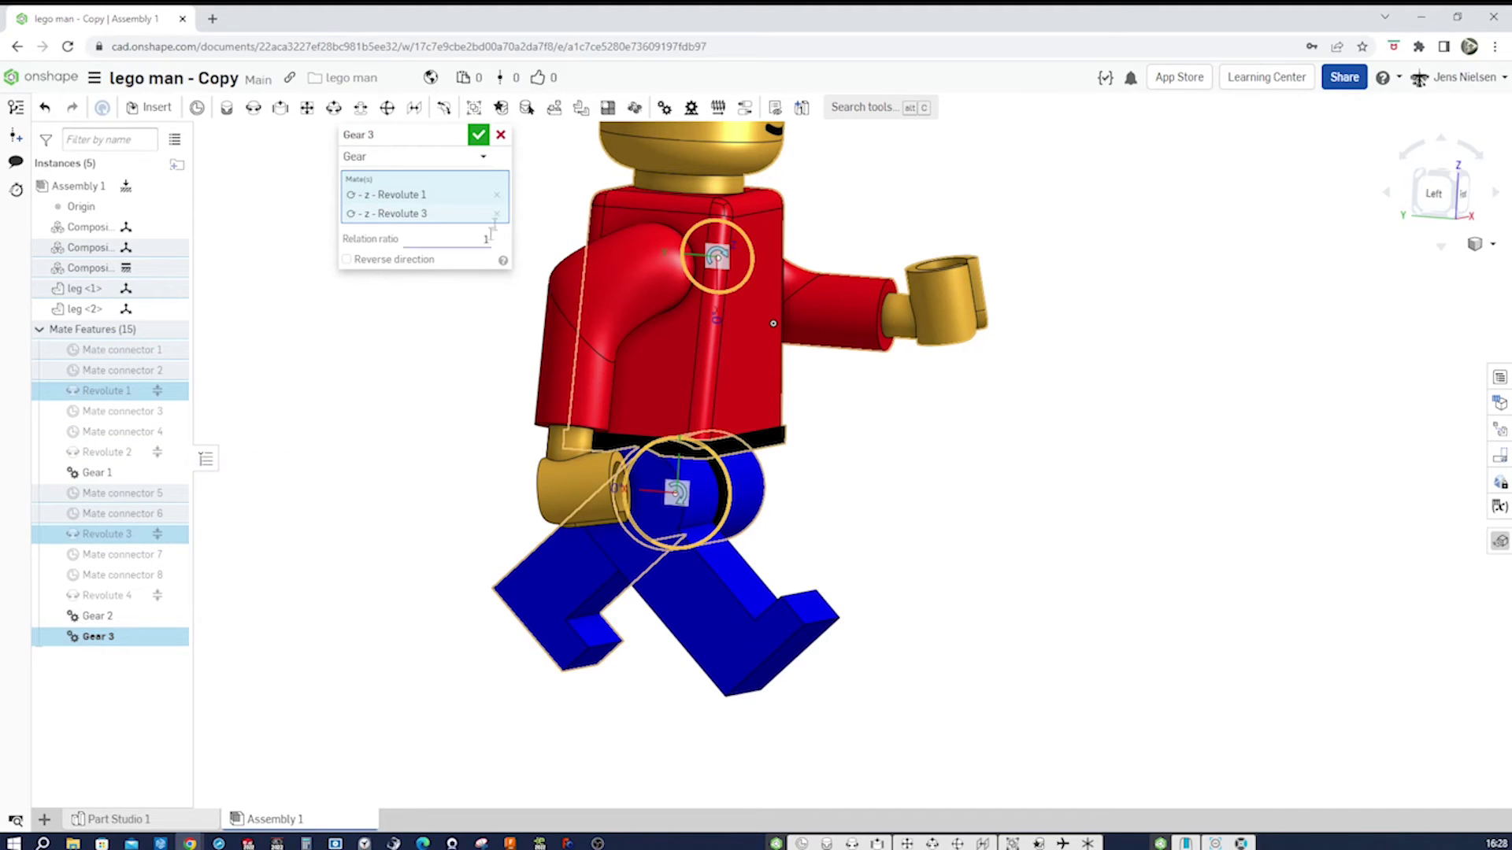
left_click(478, 137)
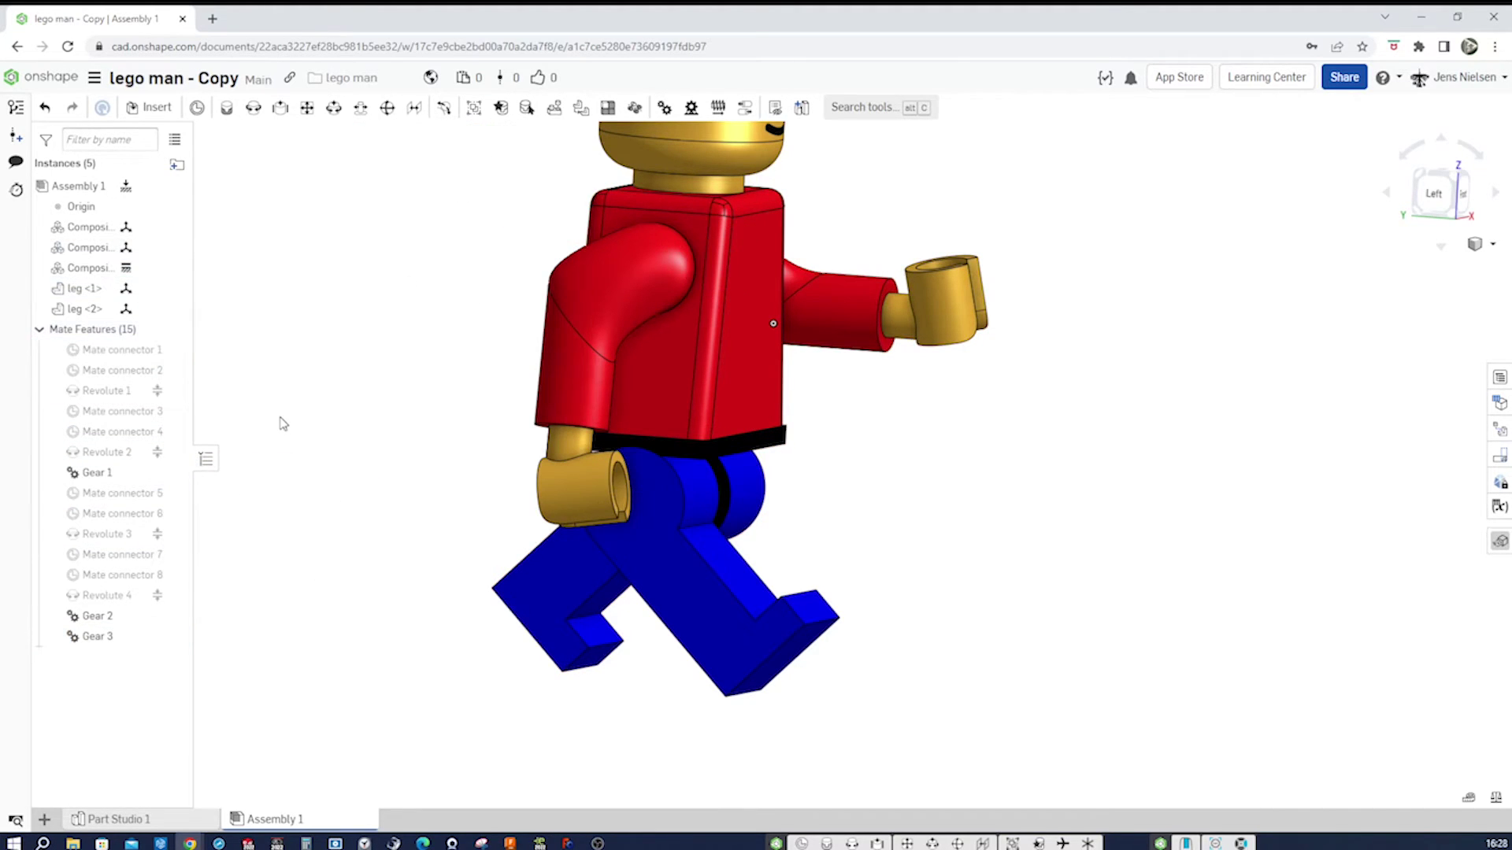
Play the animation of the arm mate Revolute 1 from -90 to 0 deg and examine the walking figure from several angles
right_click(126, 396)
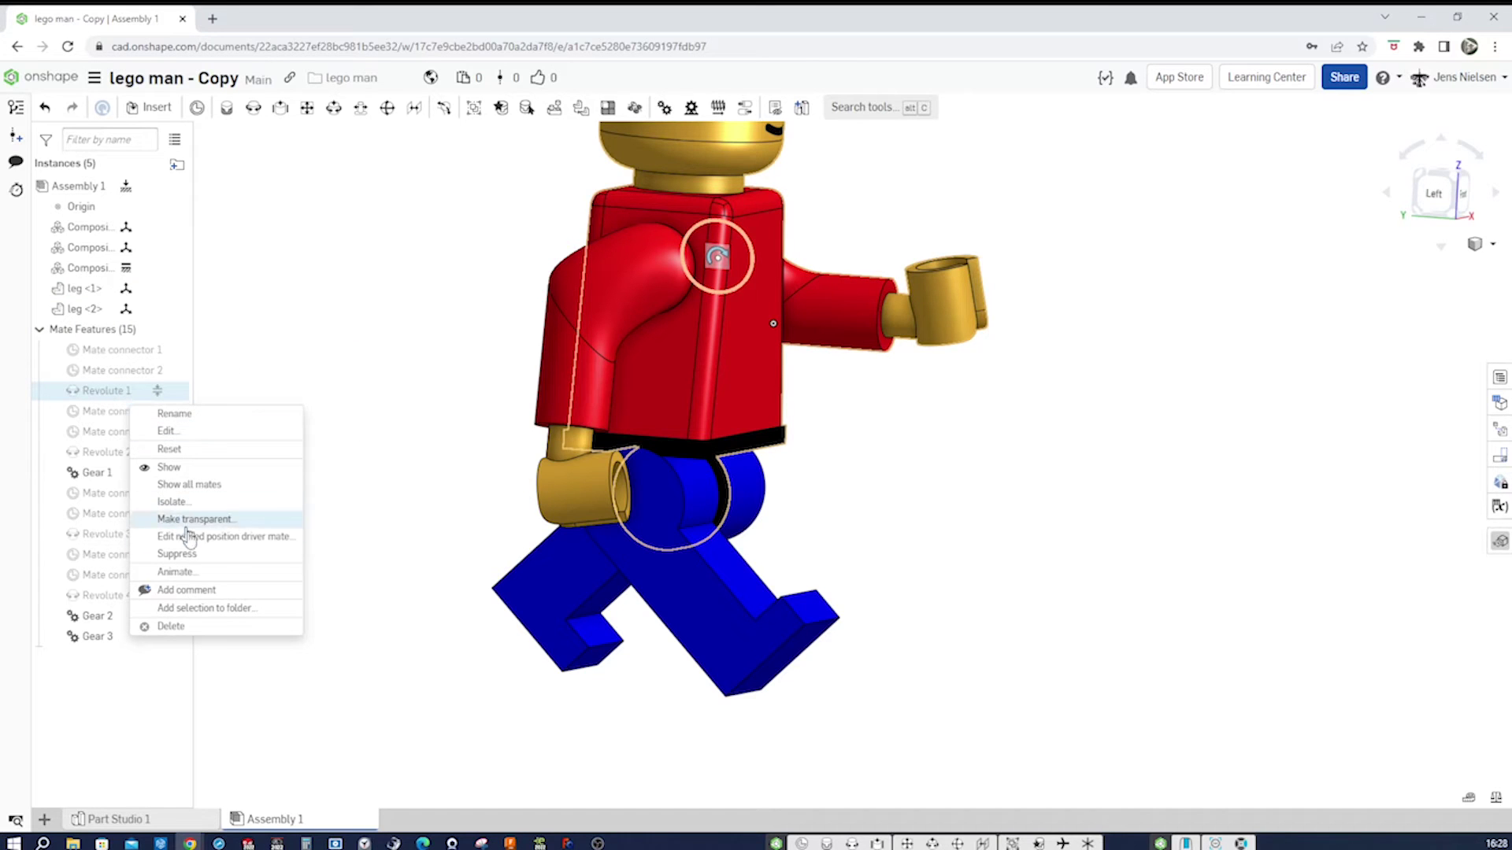
left_click(189, 572)
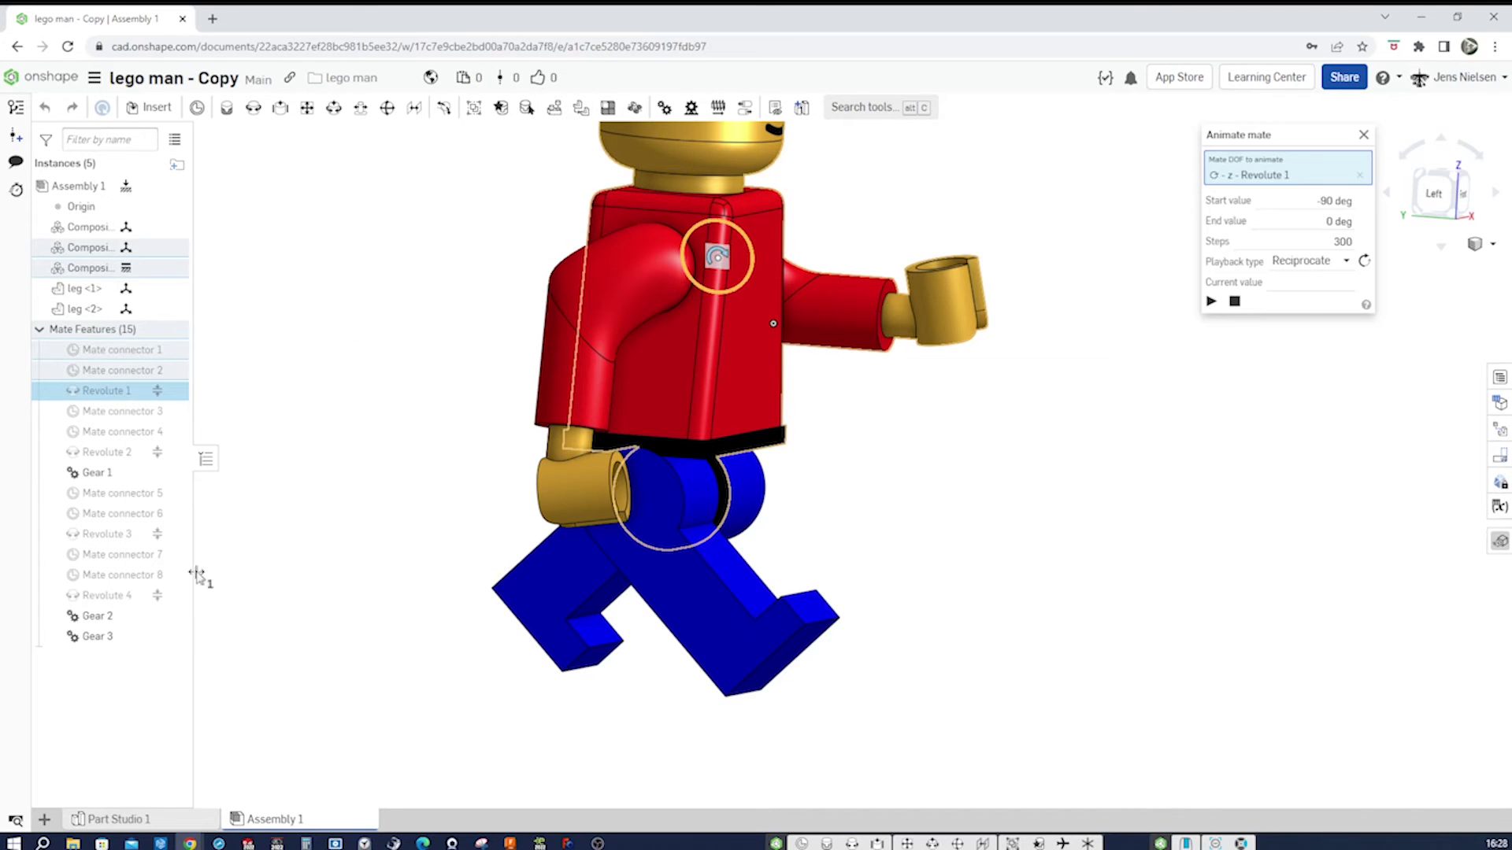
left_click(1211, 301)
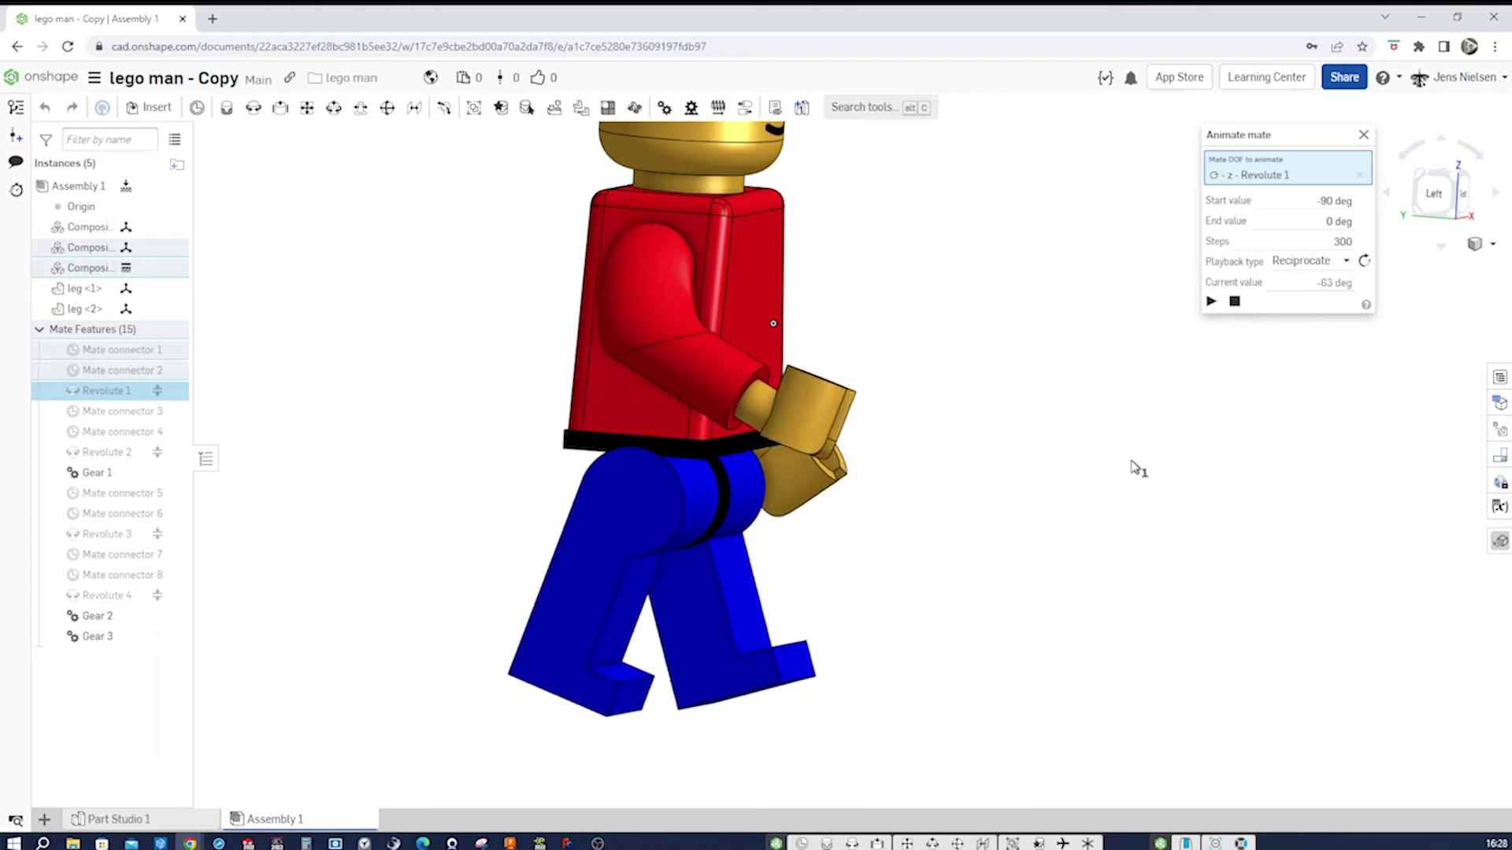
key("Left")
key("Left")
key("Left")
key("Left")
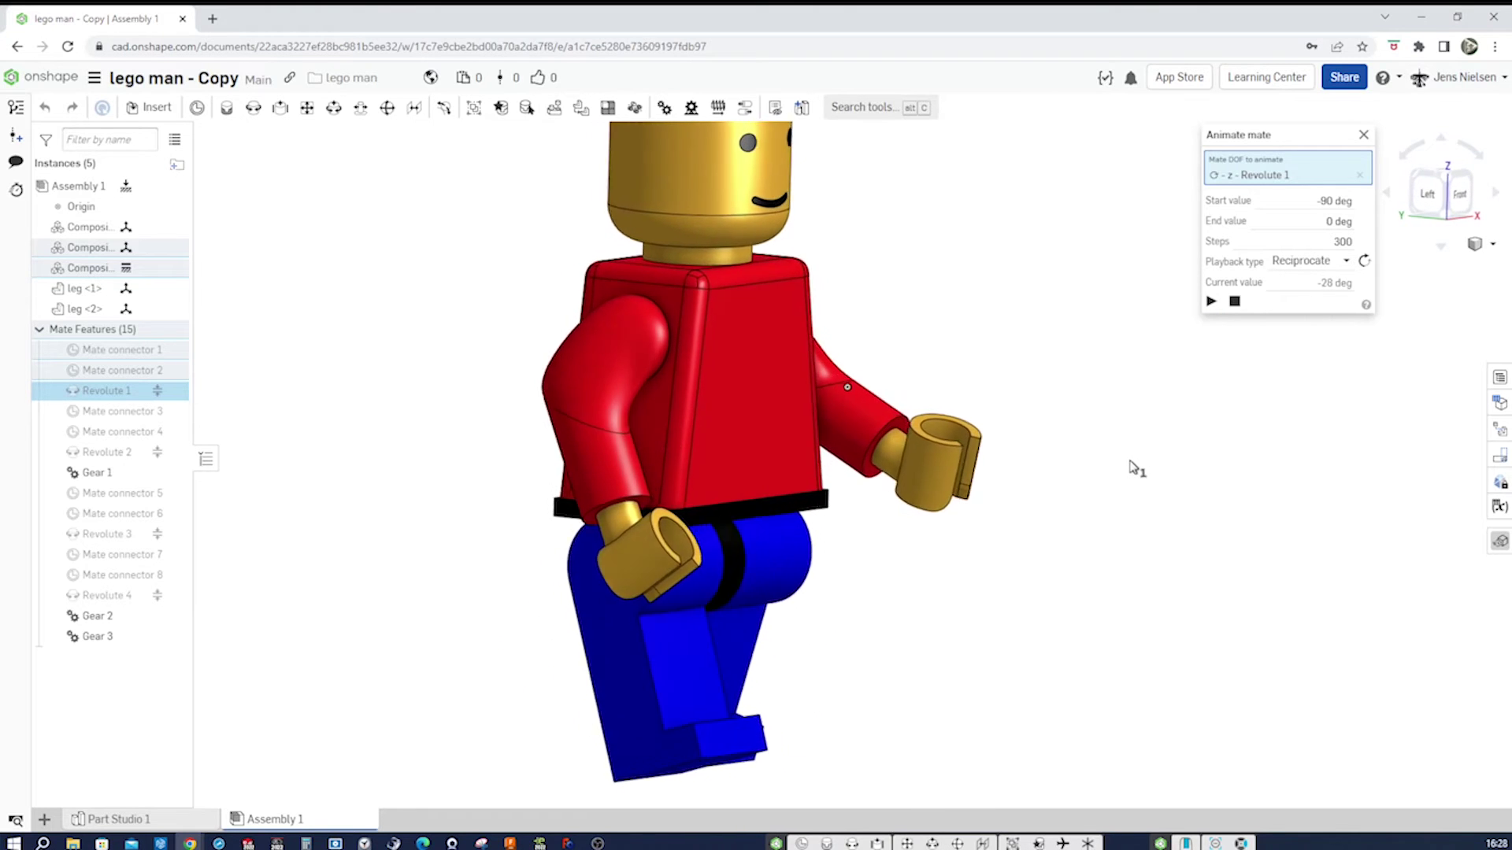
key("Left")
key("Left")
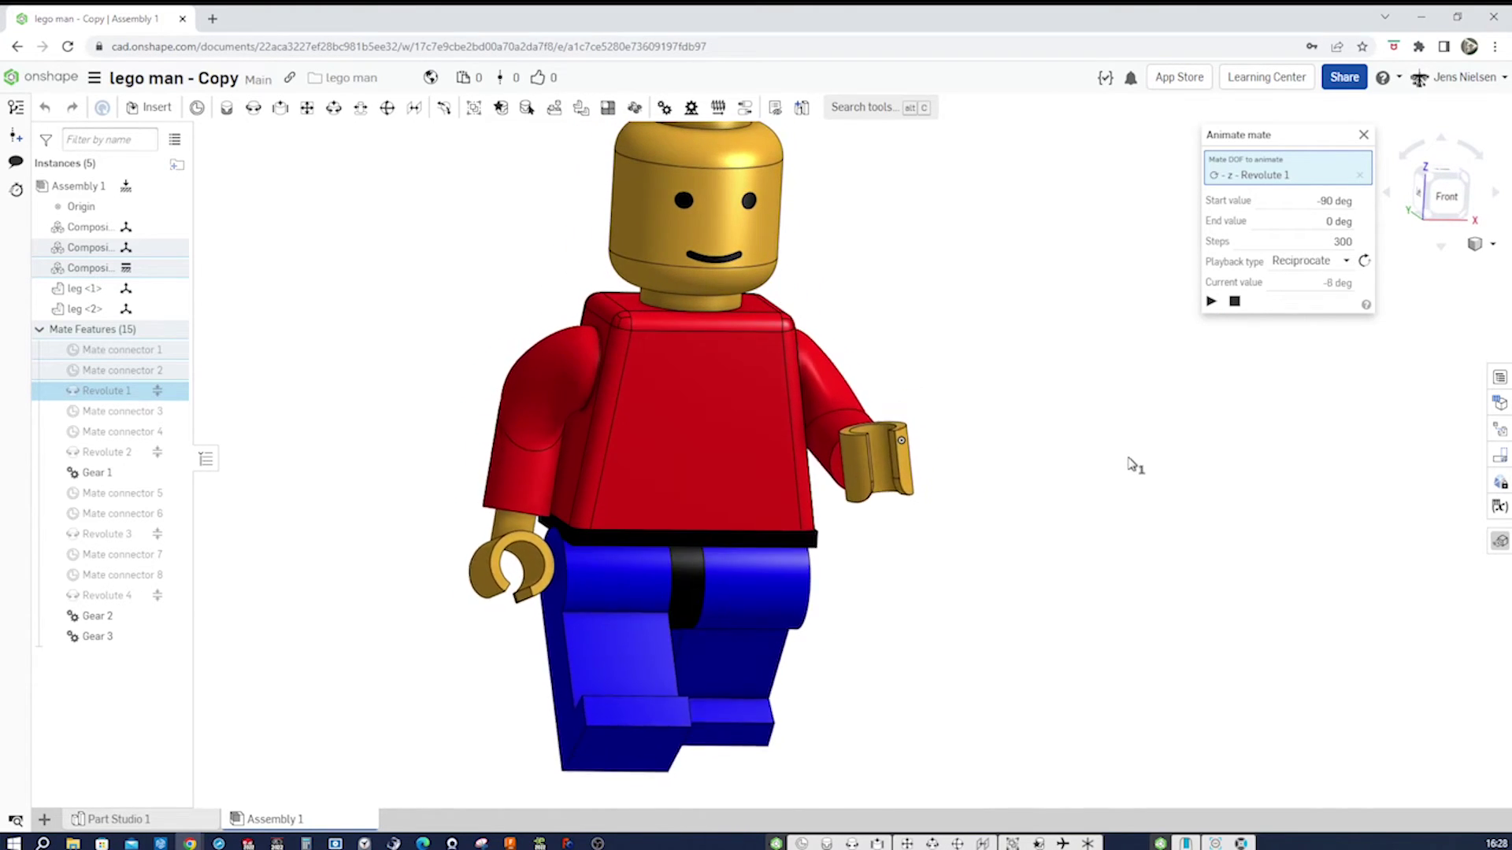
key("Right")
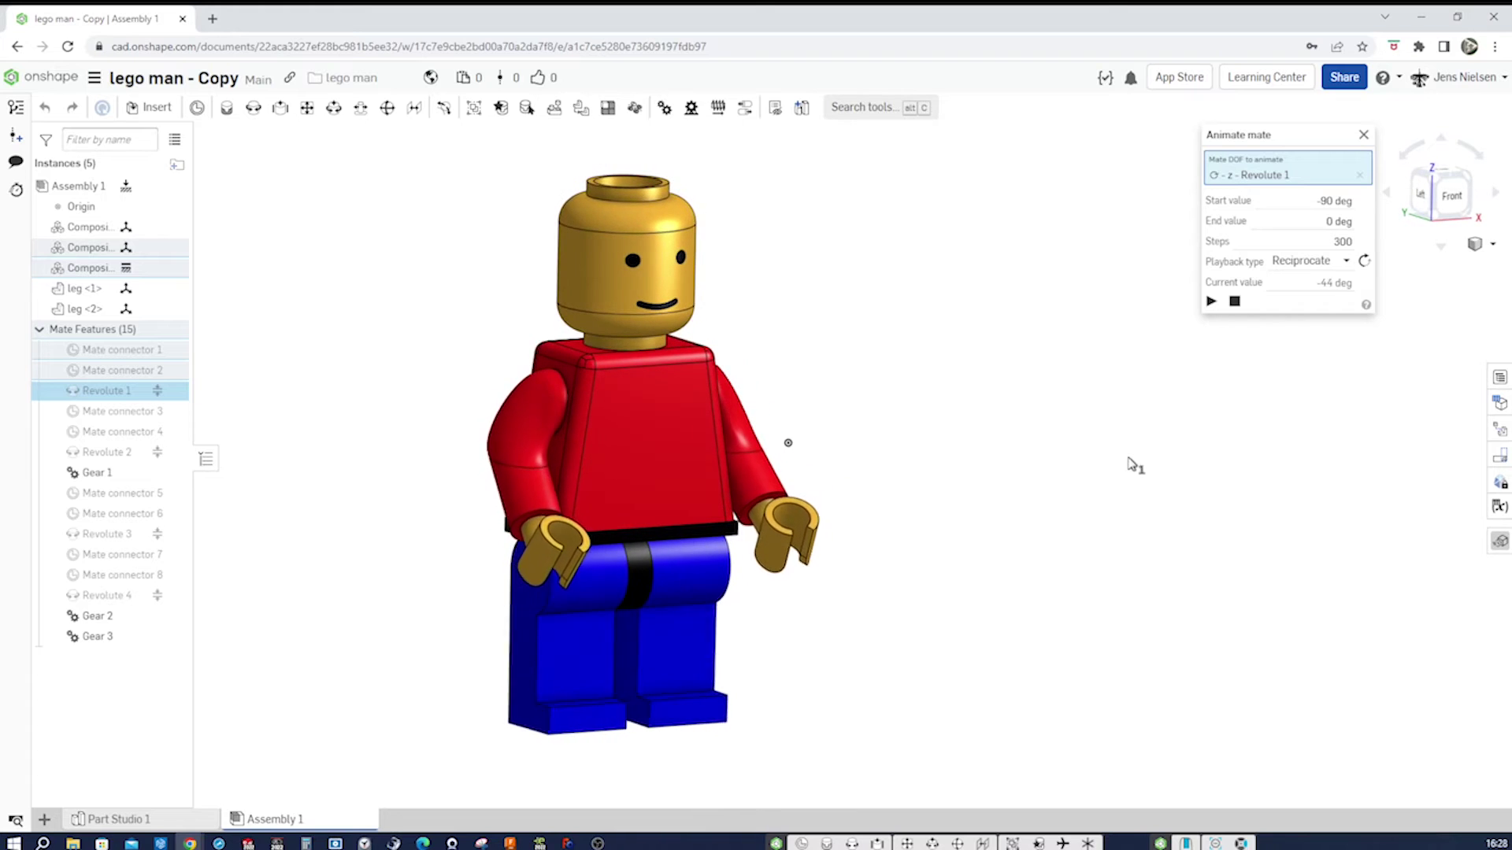
key("Right")
key("Right")
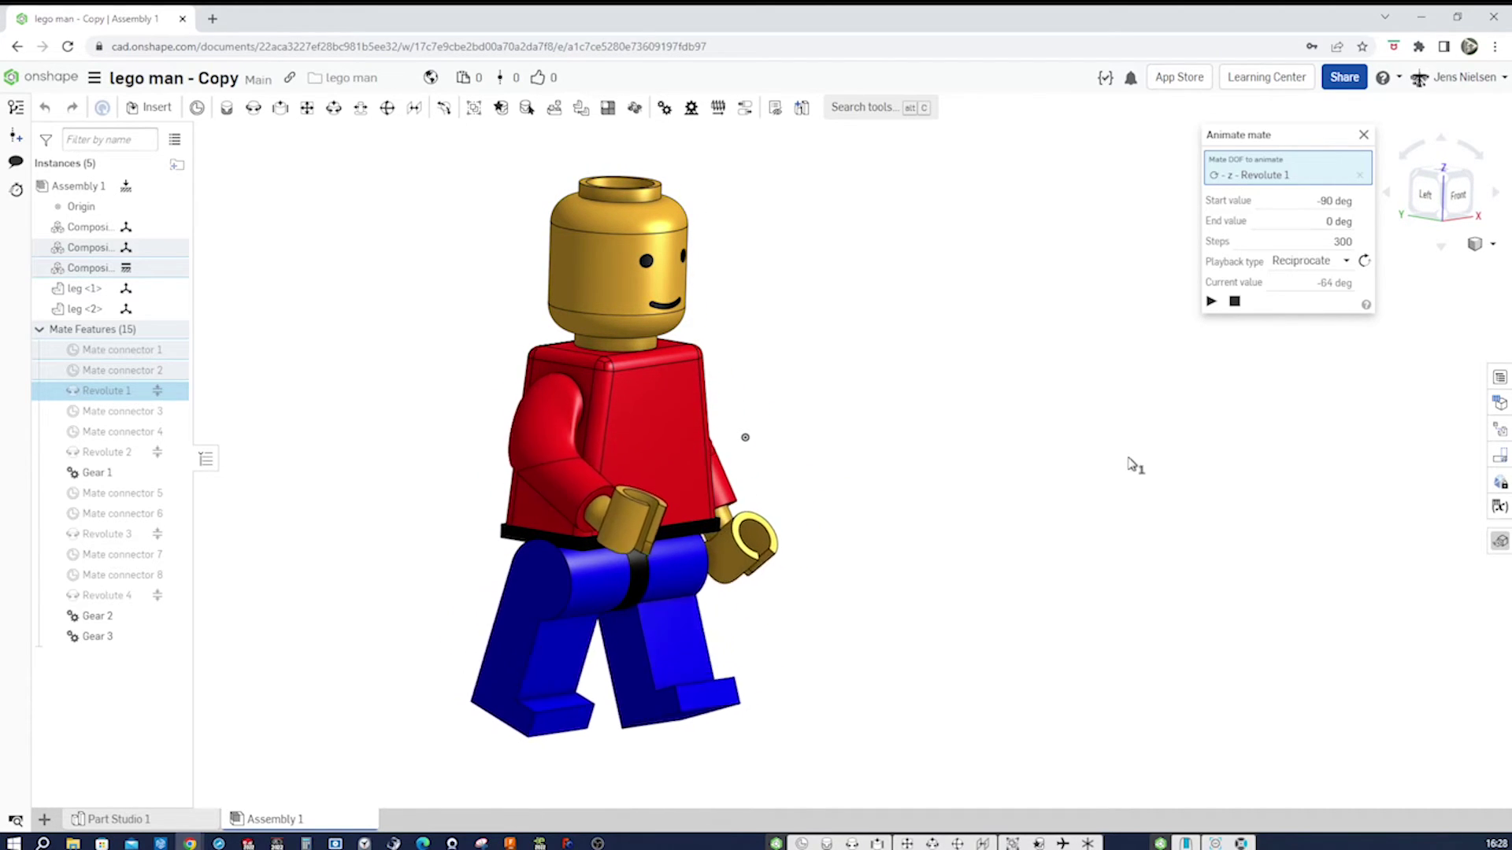
key("Left")
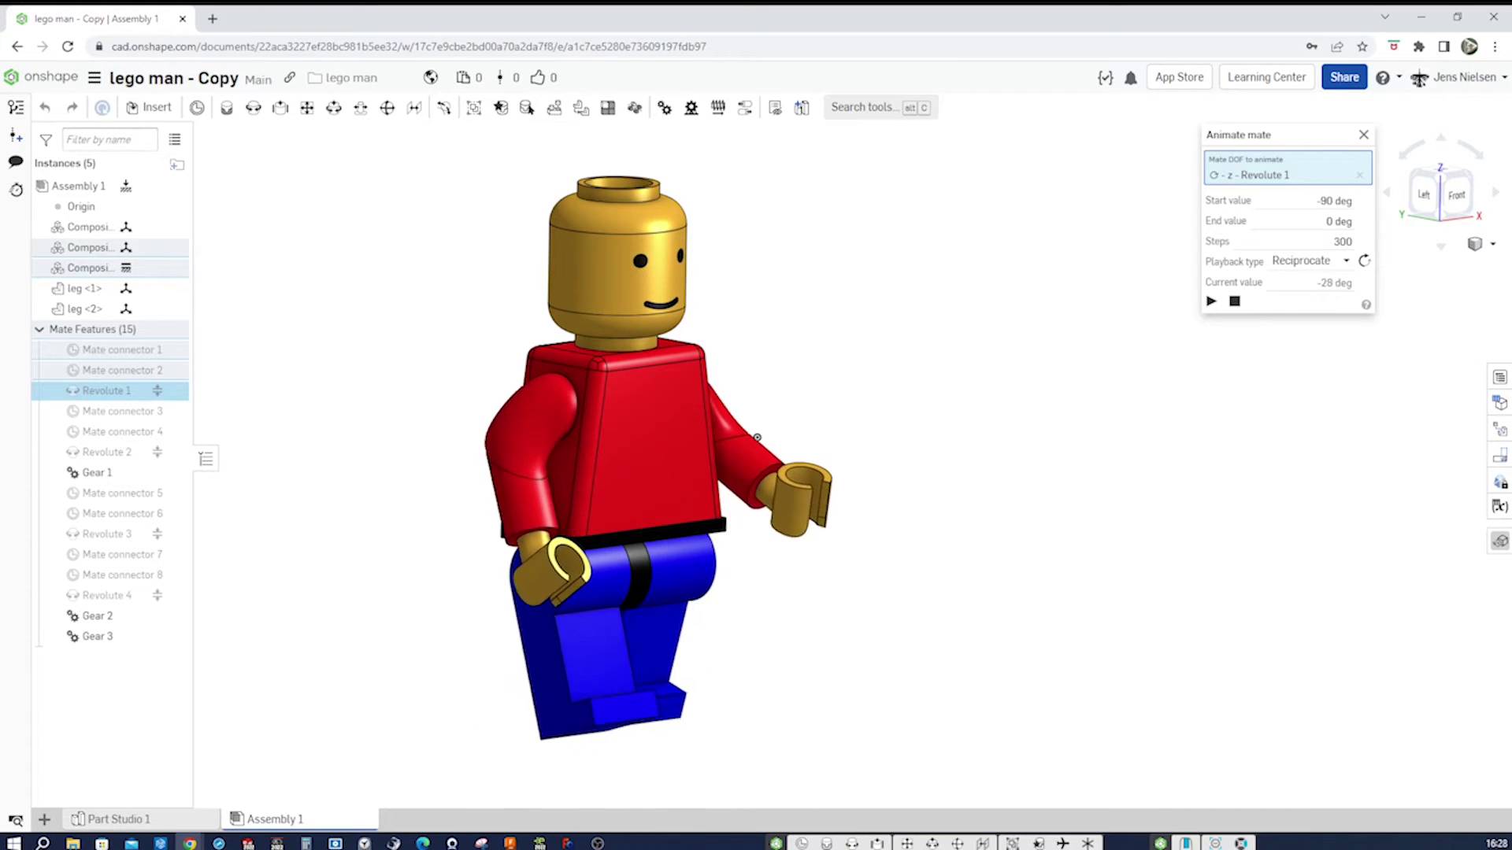